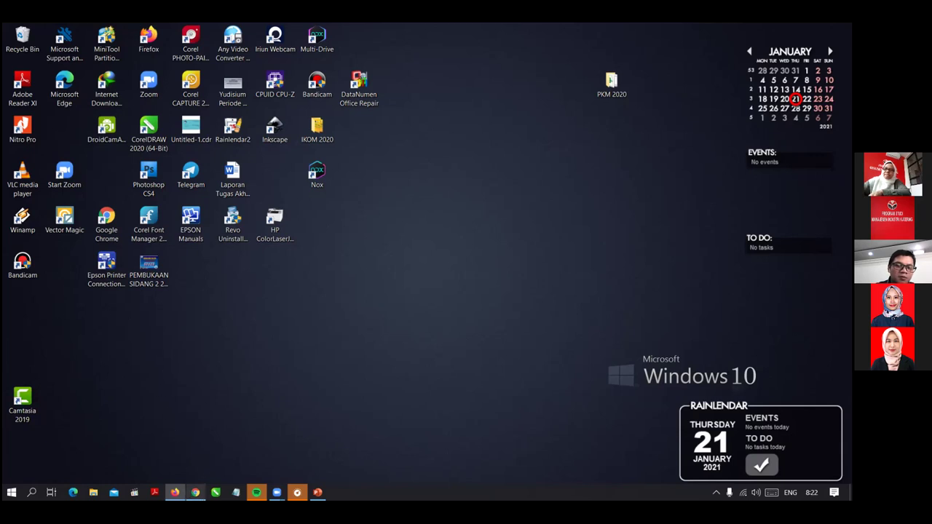
# Step: Go to the Firefox window with the Konsep ADDIE video on the taskbar
pyautogui.moveTo(195, 492)
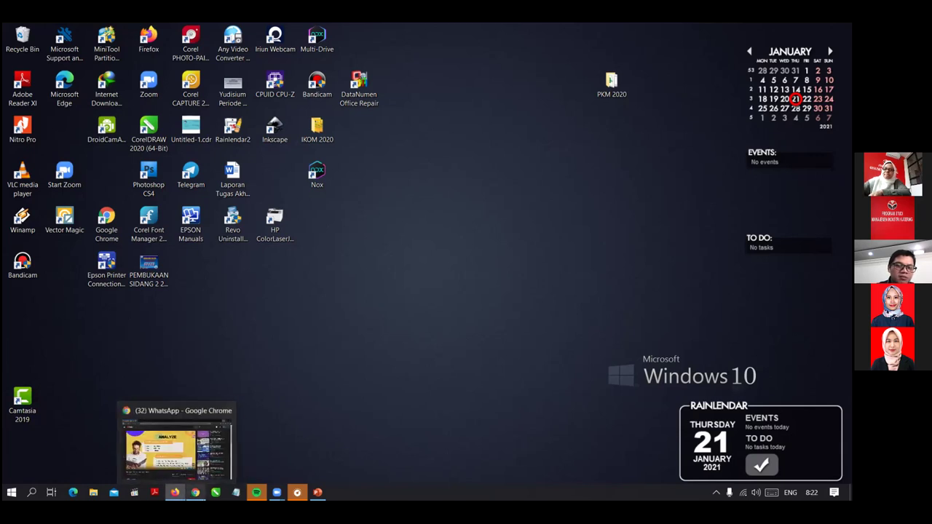
# Step: Bring Firefox forward and load bit.ly/camtasia2019free in a new tab
pyautogui.click(174, 492)
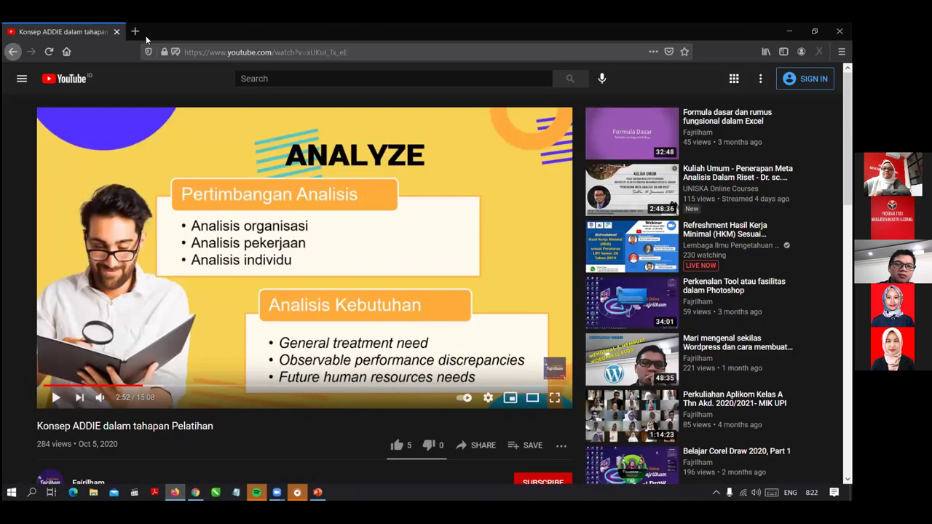
pyautogui.click(138, 31)
pyautogui.click(225, 41)
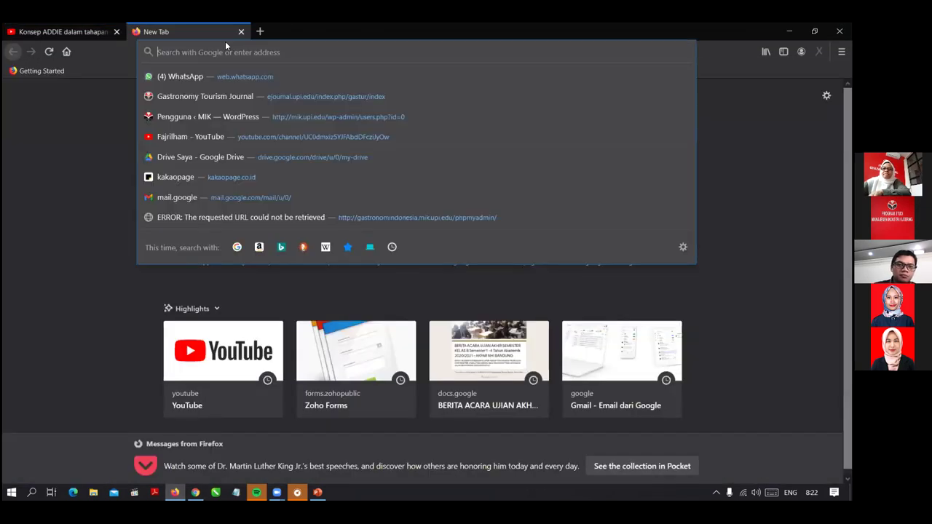
pyautogui.write('bit.ly/')
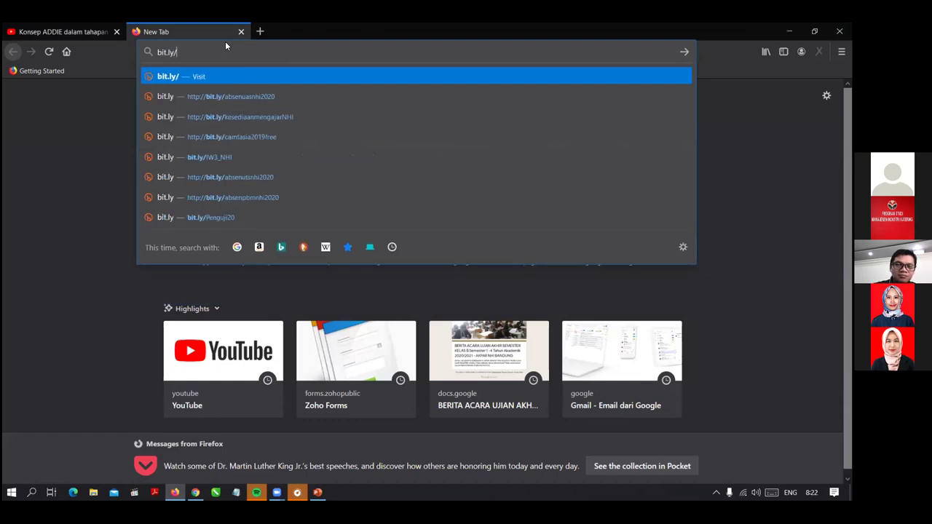
pyautogui.write('camta')
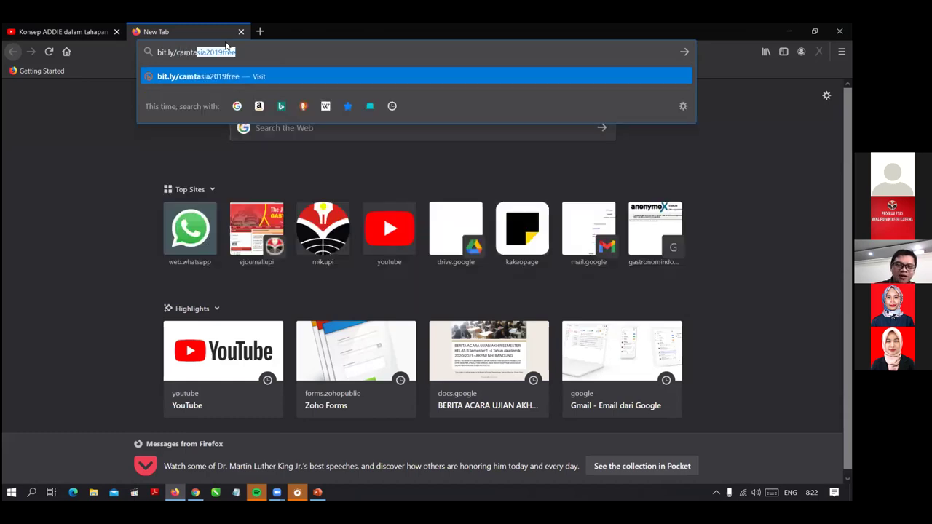
pyautogui.click(225, 46)
pyautogui.moveTo(239, 51); pyautogui.dragTo(149, 56)
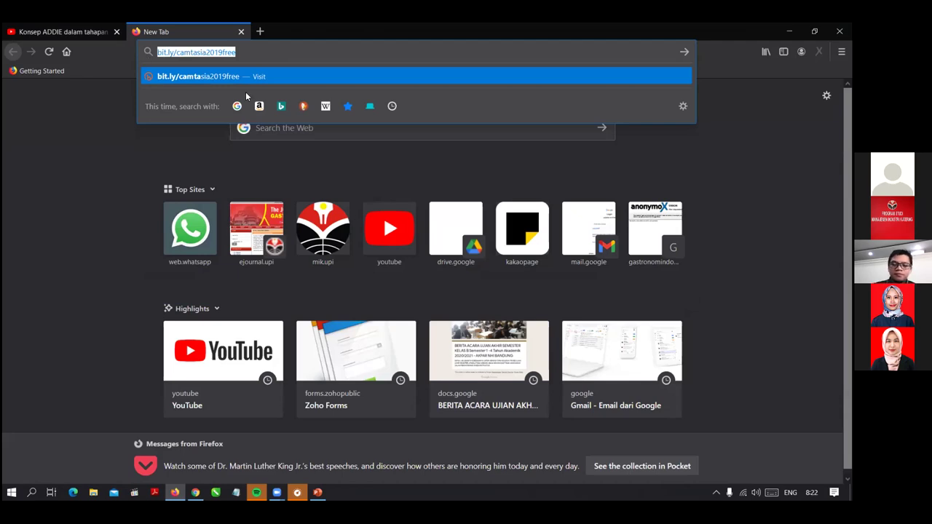
pyautogui.press('Return')
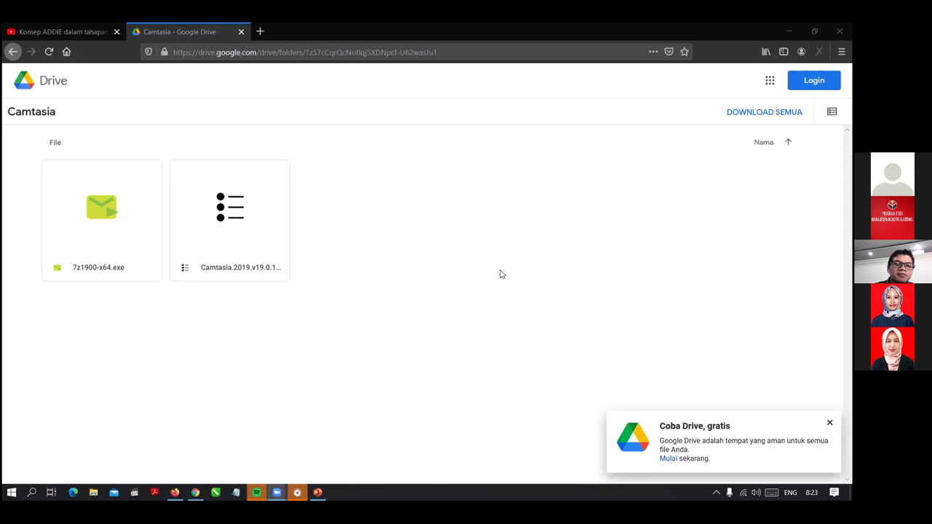
pyautogui.moveTo(233, 218)
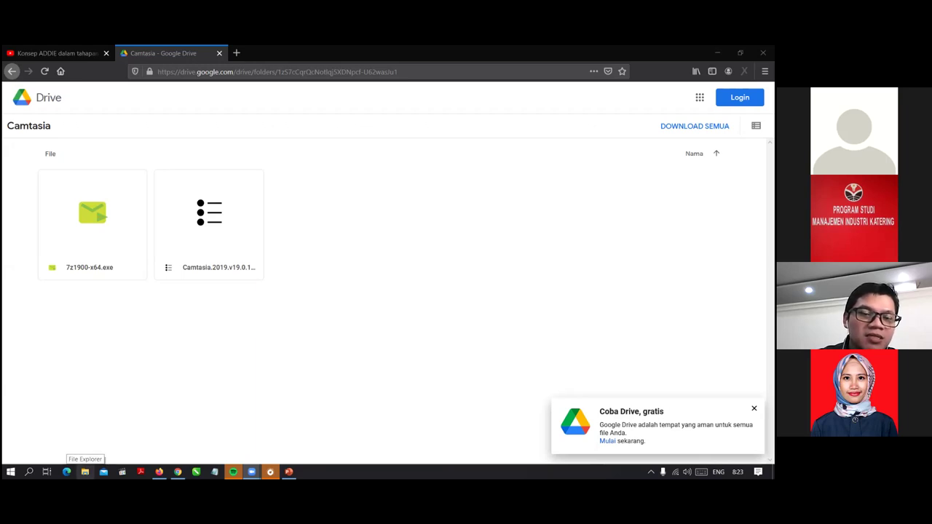
pyautogui.click(84, 472)
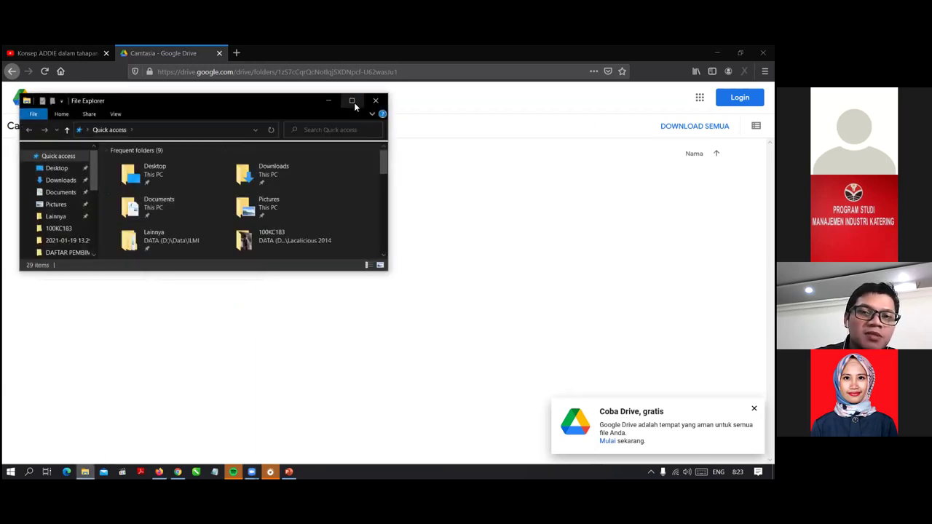
# Step: Maximize File Explorer and open the location of Camtasia.2019.v19.0.10.17662.kyhAa.7z from Recent files
pyautogui.click(352, 101)
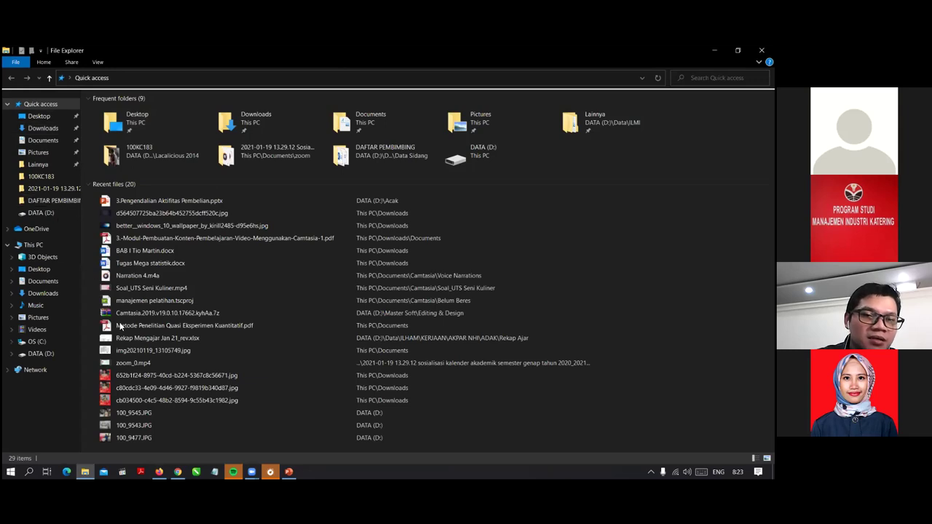
pyautogui.click(193, 313)
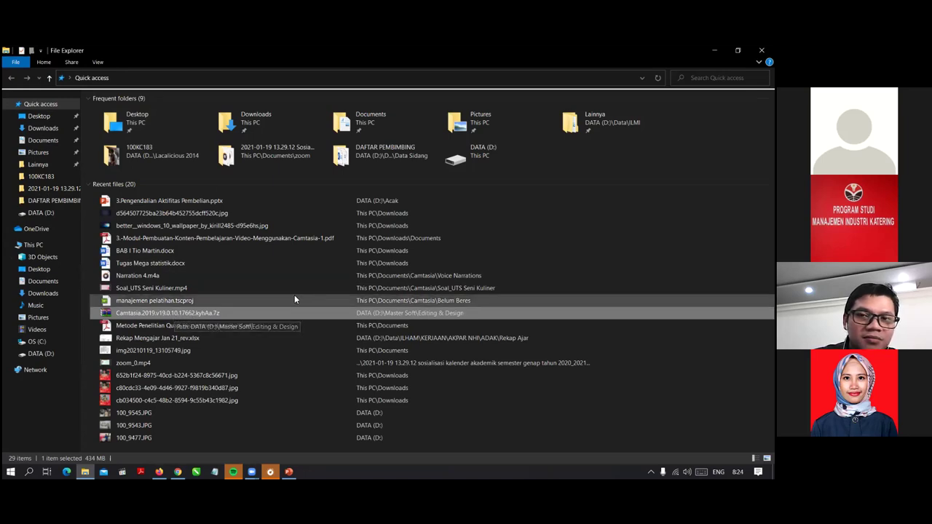
pyautogui.rightClick(142, 311)
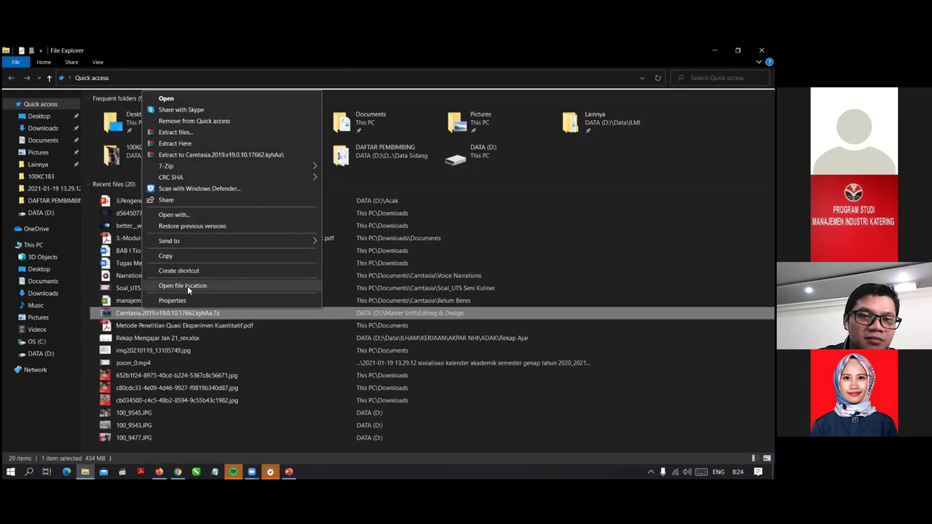
pyautogui.click(187, 285)
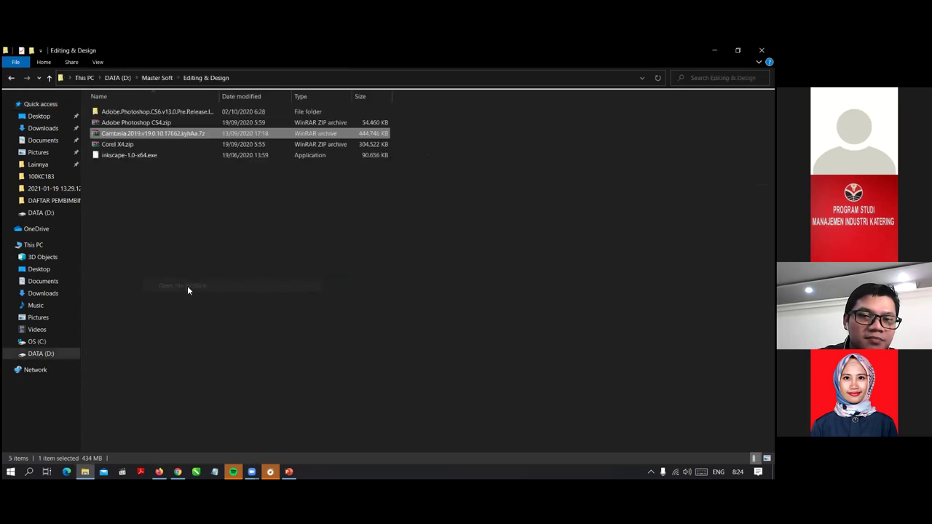
# Step: Extract the Camtasia .7z archive with 7-Zip into its own Camtasia.2019.v19.0.10.17662.kyhAa folder
pyautogui.rightClick(144, 132)
pyautogui.moveTo(176, 196)
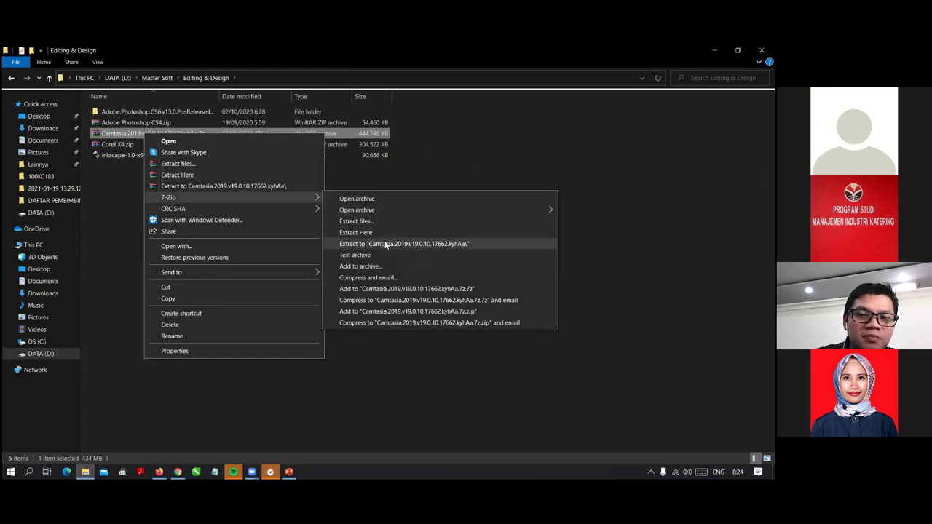
pyautogui.click(425, 243)
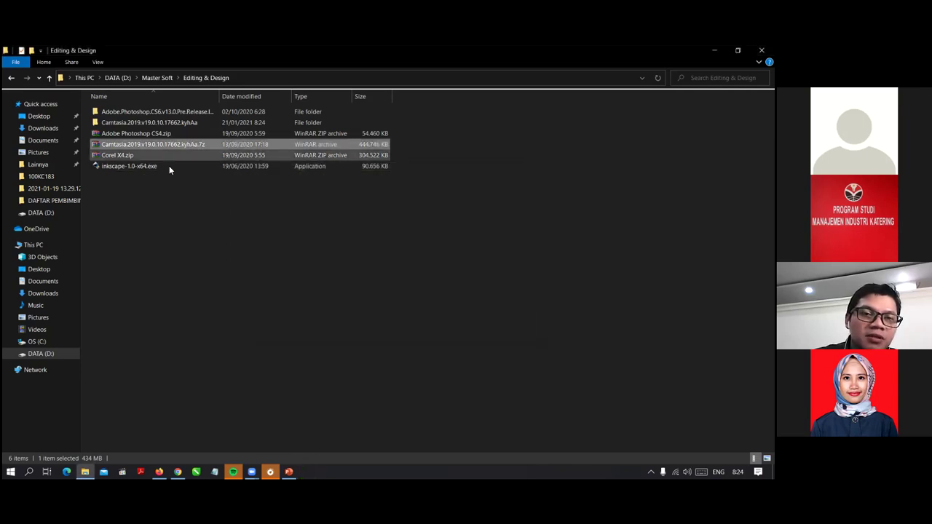
# Step: Open the extracted Camtasia folder and run the Silent.Install.cmd script
pyautogui.doubleClick(141, 122)
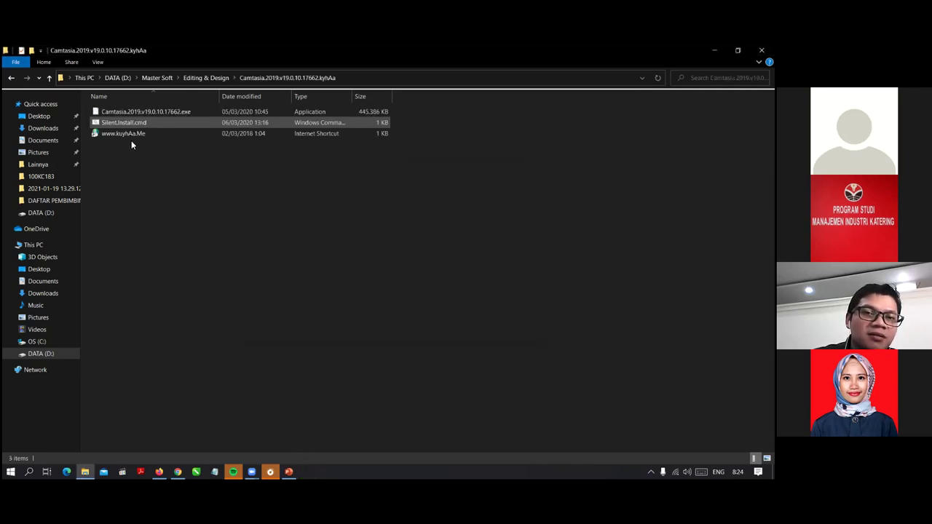
pyautogui.click(124, 112)
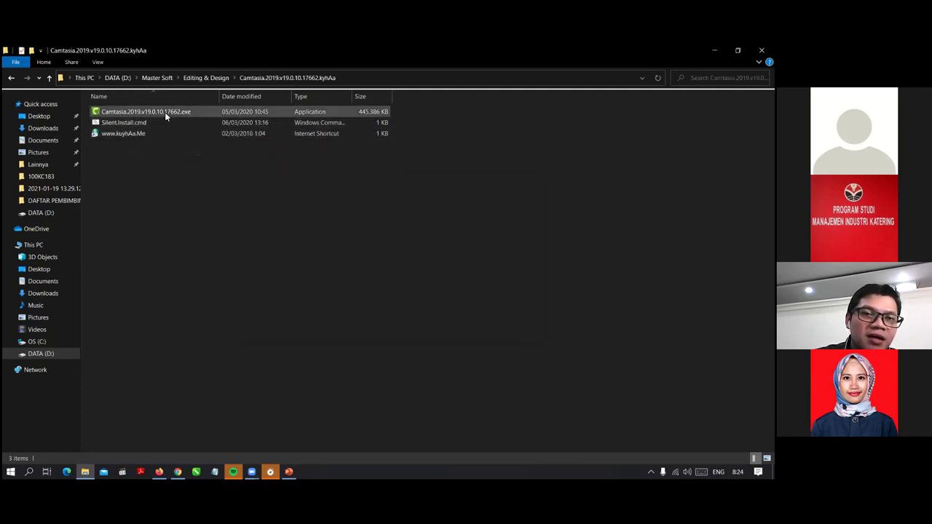
pyautogui.click(121, 129)
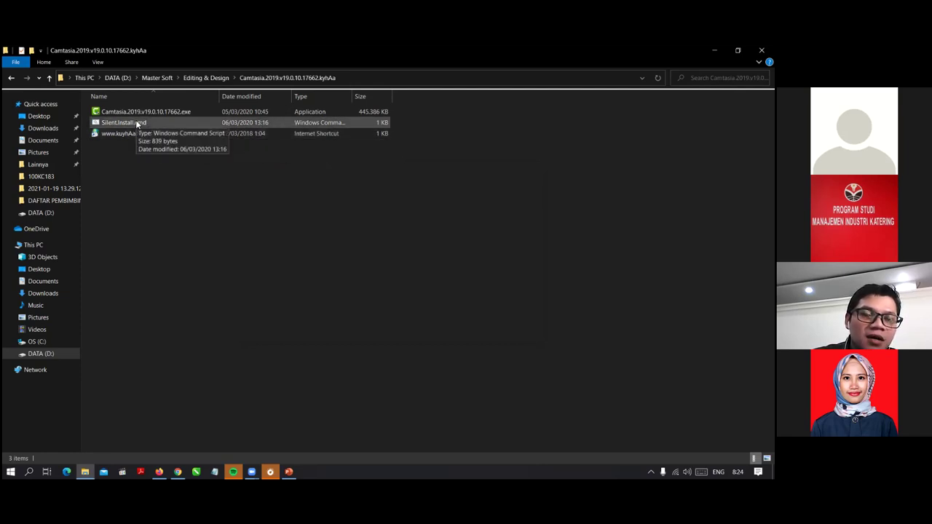
pyautogui.doubleClick(137, 123)
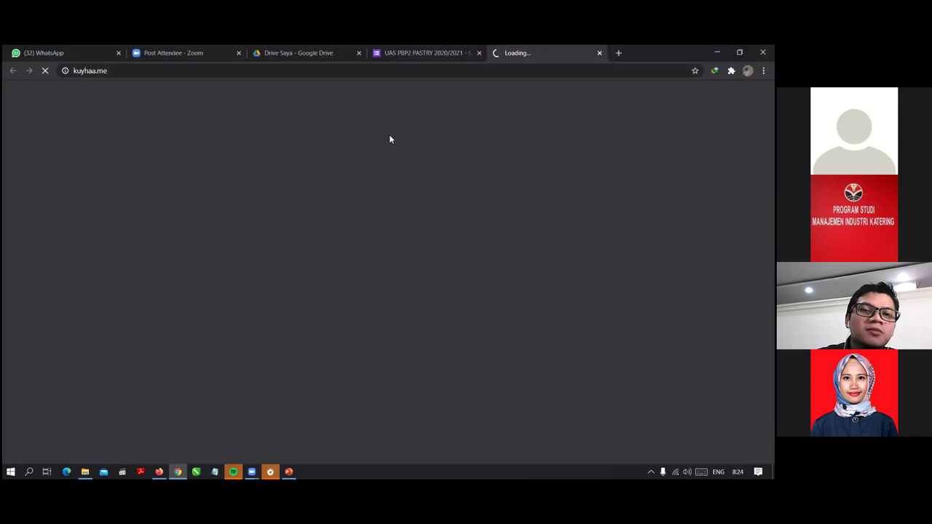
# Step: Close the kuyhaa download tab, then minimize Chrome, File Explorer and Firefox
pyautogui.click(599, 52)
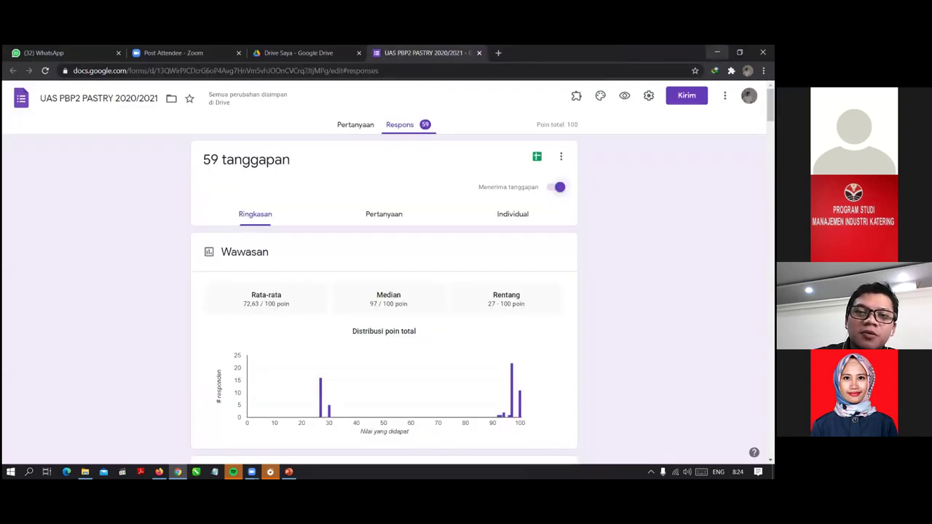
pyautogui.click(717, 52)
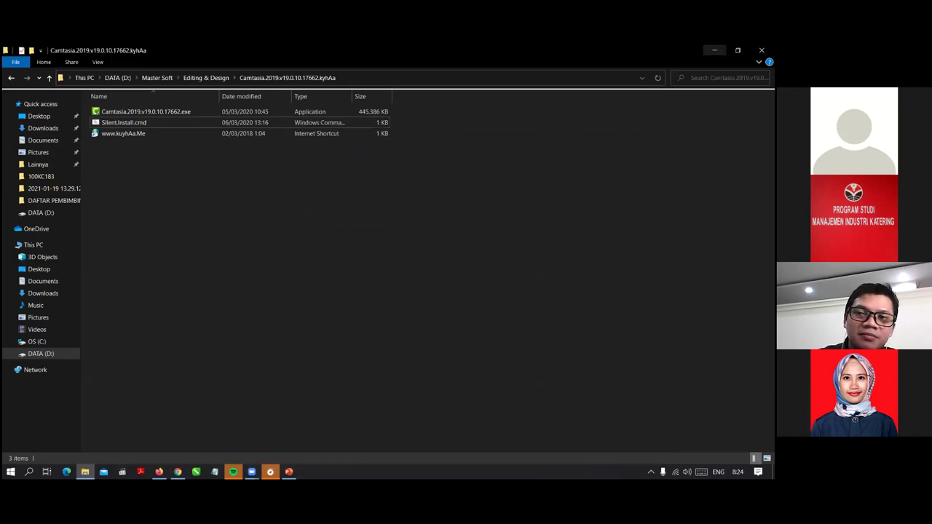
pyautogui.click(714, 51)
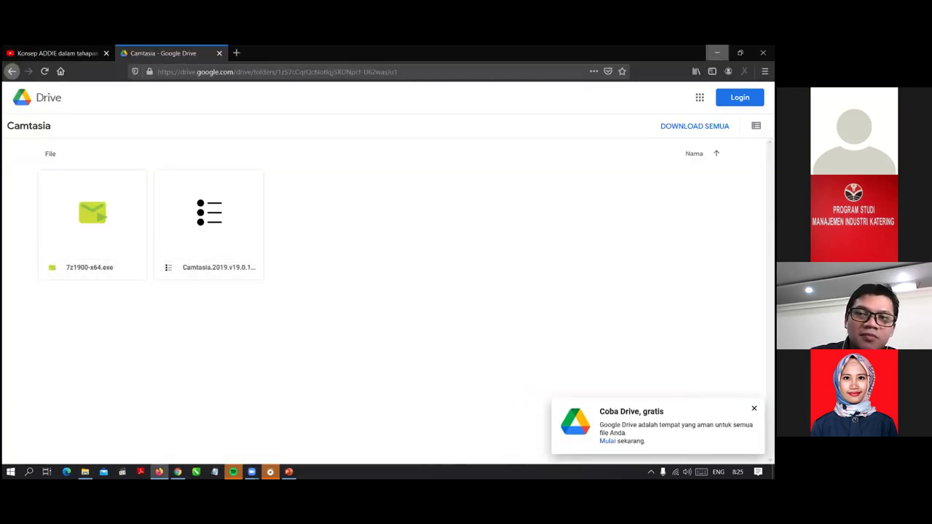
pyautogui.click(716, 52)
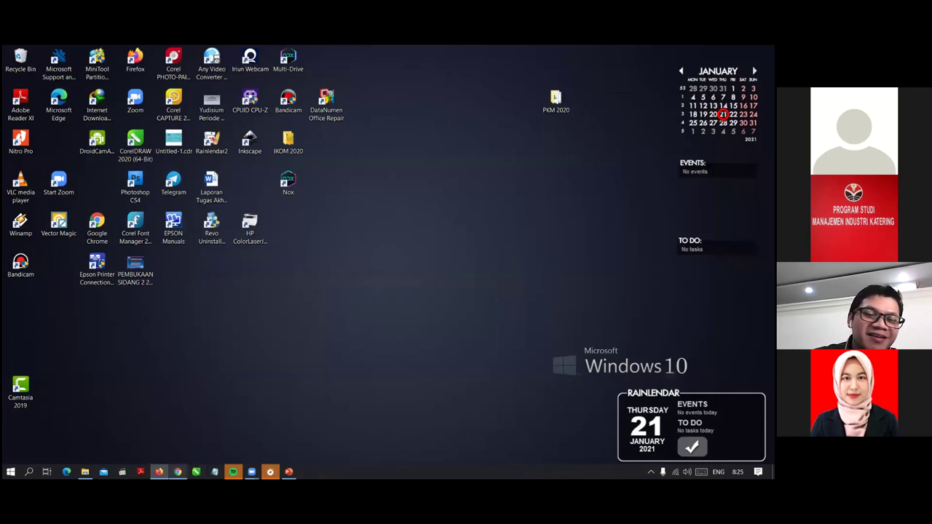
# Step: Switch from Chrome to Firefox showing the Drive folder with 7z1900-x64.exe and the Camtasia file
pyautogui.click(177, 472)
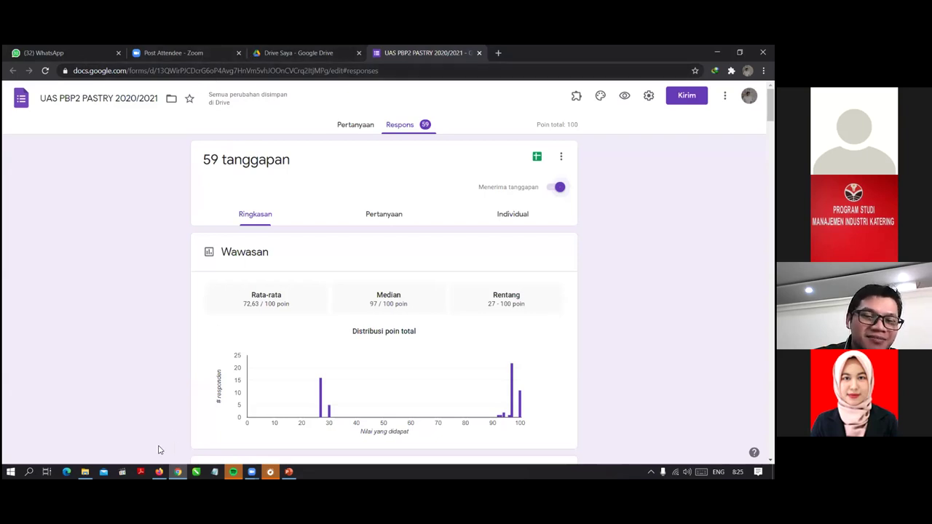
pyautogui.click(159, 472)
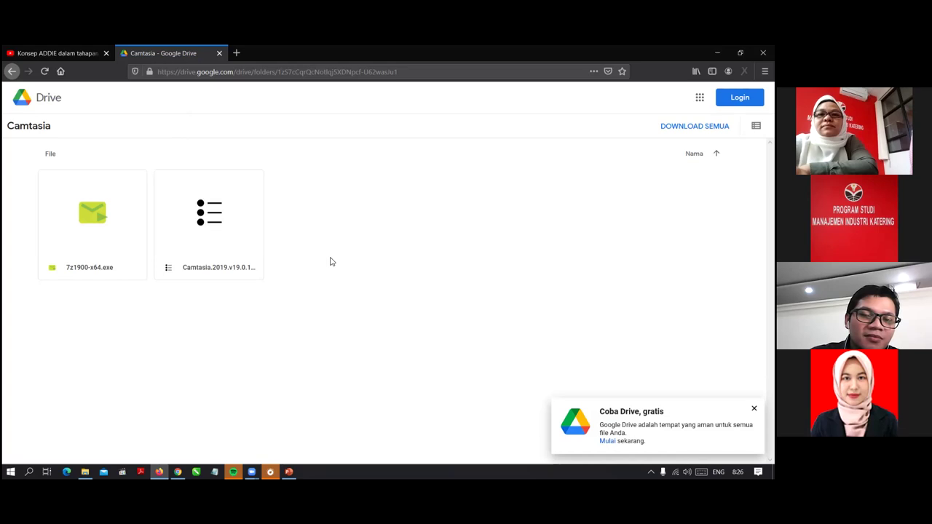
# Step: Minimize the Google Forms responses window, dismissing the Zoom taskbar previews along the way
pyautogui.hotkey('alt', 'Tab')
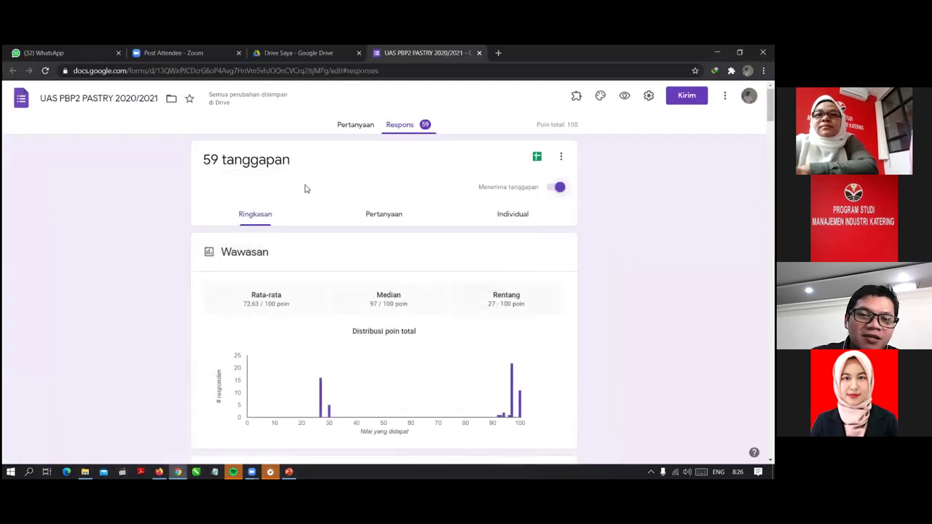
pyautogui.click(717, 52)
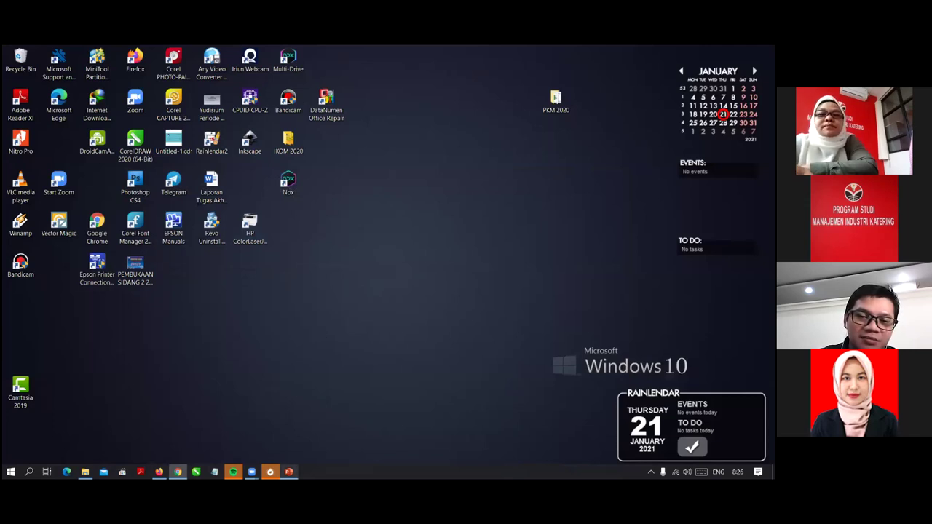
pyautogui.moveTo(251, 472)
pyautogui.click(285, 452)
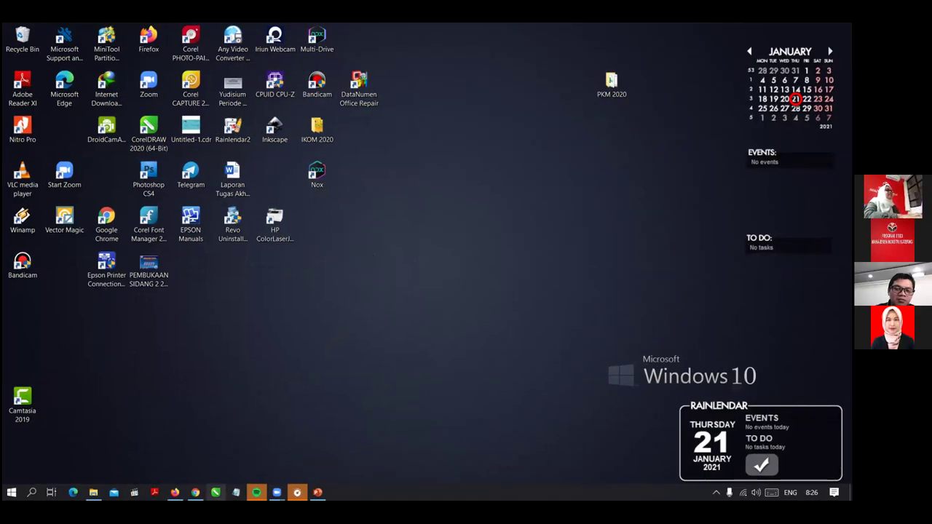
pyautogui.click(195, 492)
pyautogui.click(195, 492)
# Step: Restore File Explorer on the Camtasia.2019.v19.0.10.17662.kyhAa folder with its three items
pyautogui.click(93, 492)
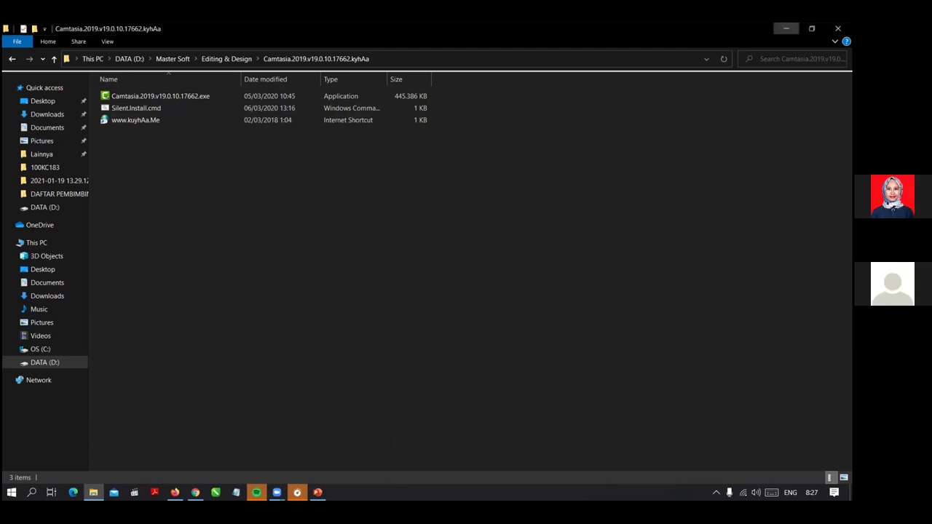
# Step: Hide the Camtasia folder window with Win+D to show the desktop's Camtasia 2019 shortcut
pyautogui.press('super+d')
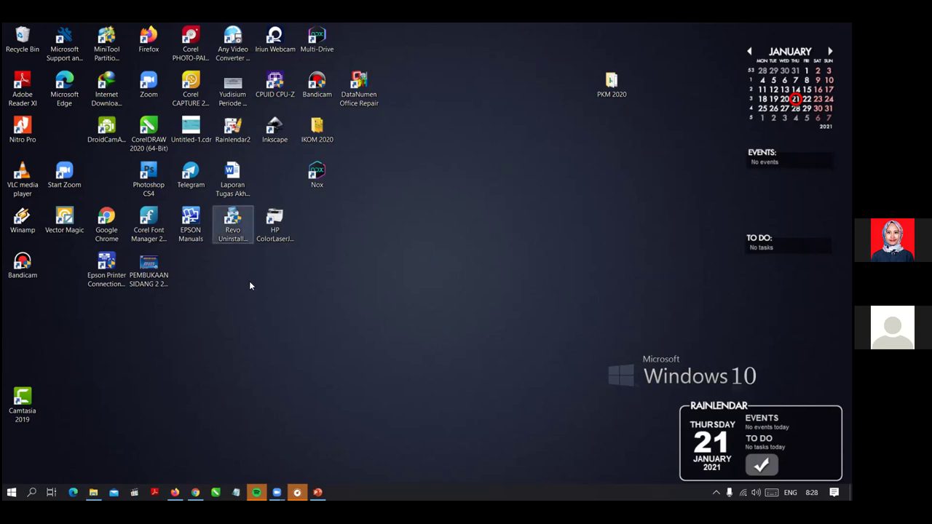
# Step: Launch Camtasia 2019 from its desktop shortcut to reach the welcome window
pyautogui.click(25, 402)
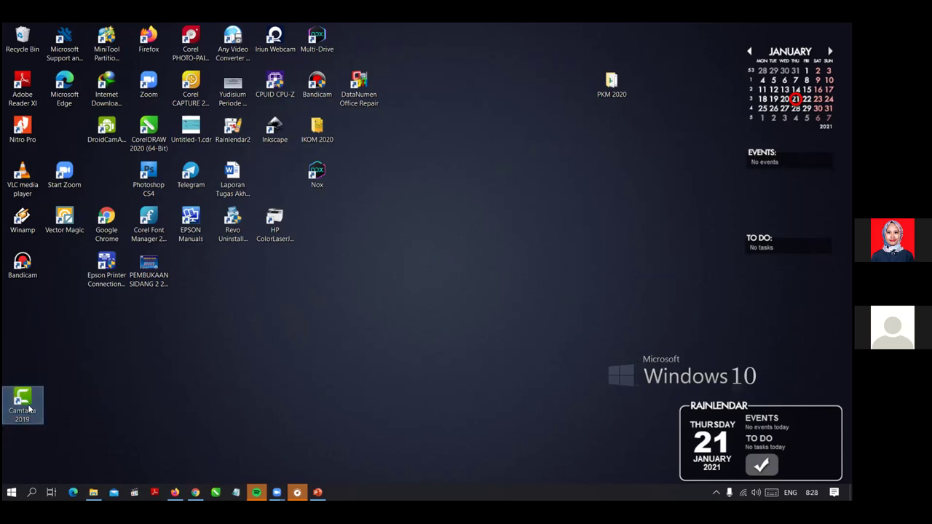
pyautogui.doubleClick(25, 400)
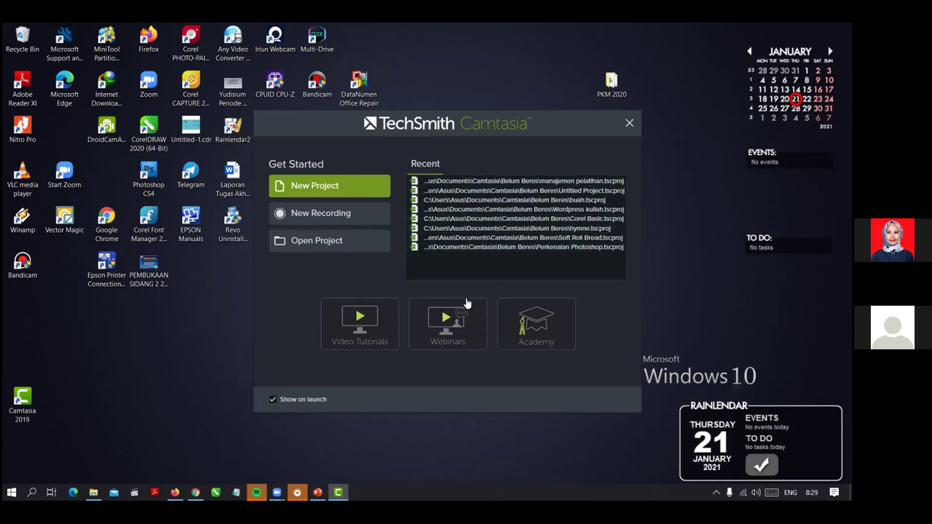
pyautogui.click(340, 214)
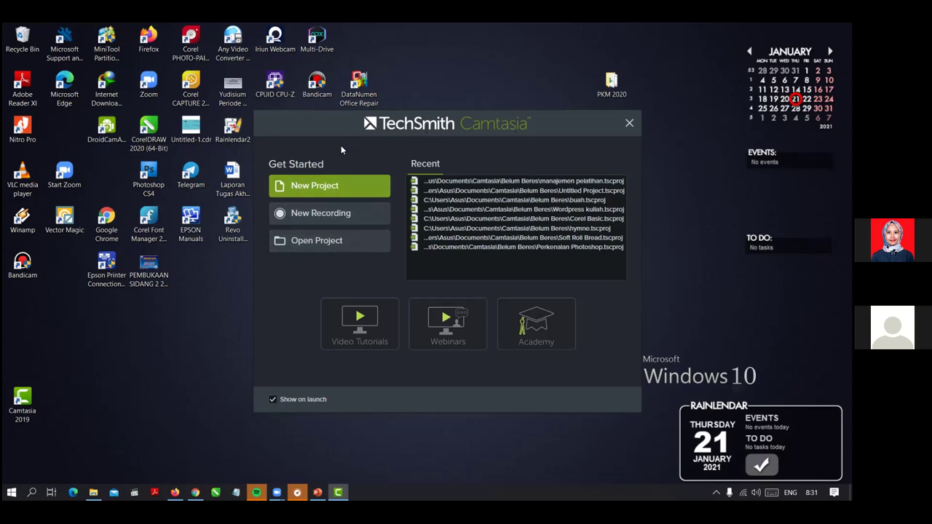
# Step: Start a new recording, reposition the recorder toolbar, and select Full screen capture
pyautogui.click(330, 216)
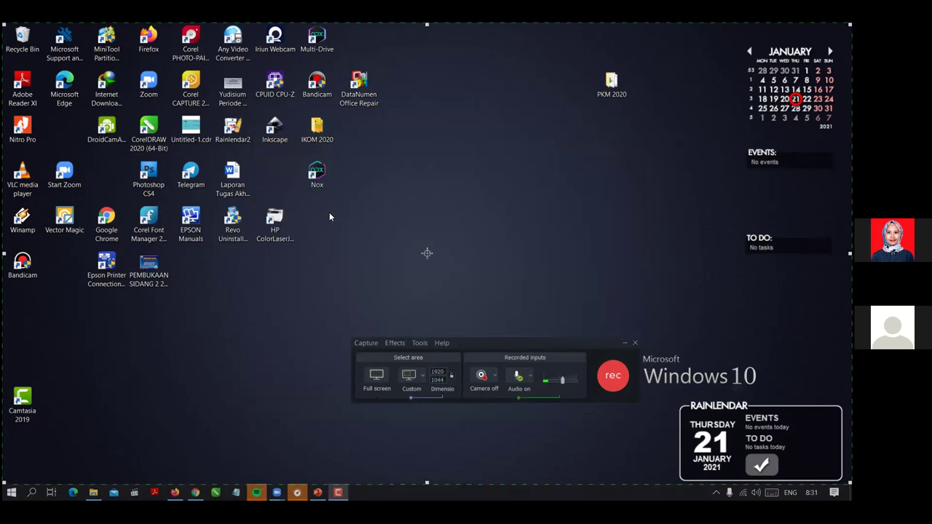
pyautogui.moveTo(493, 342); pyautogui.dragTo(495, 255)
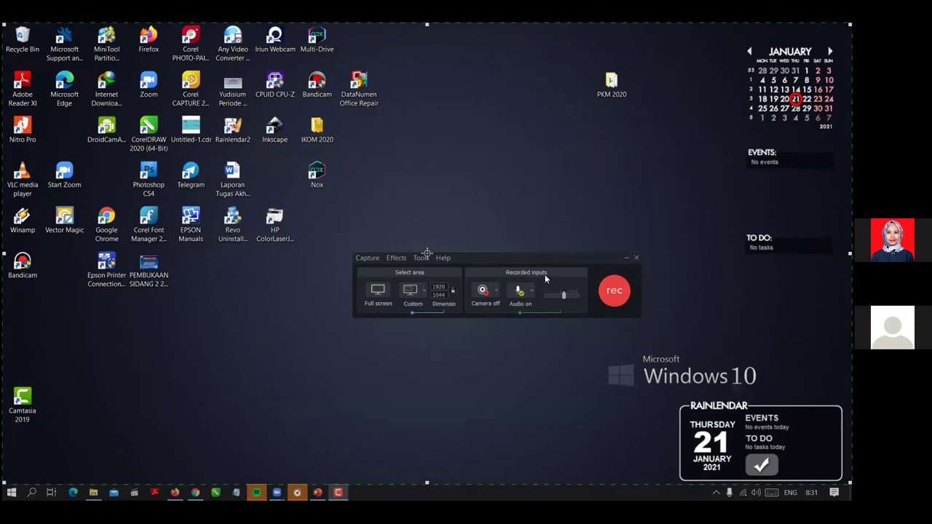
pyautogui.moveTo(495, 256); pyautogui.dragTo(543, 275)
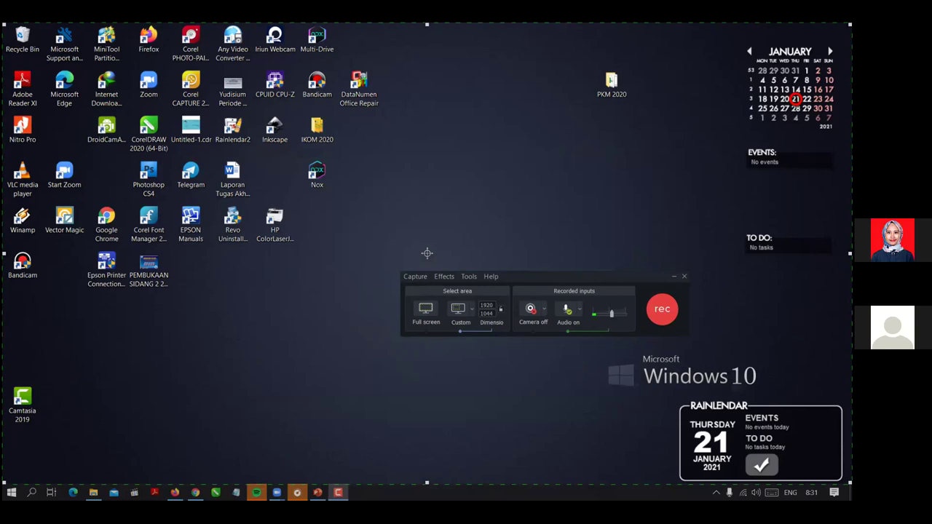
pyautogui.click(426, 309)
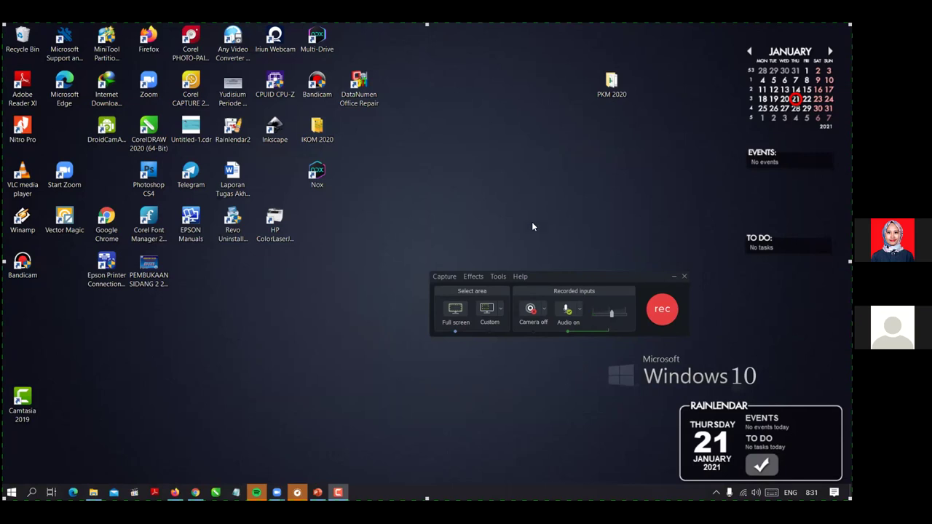
# Step: Try a custom capture region of about 779×491, then switch back to Full screen
pyautogui.click(486, 309)
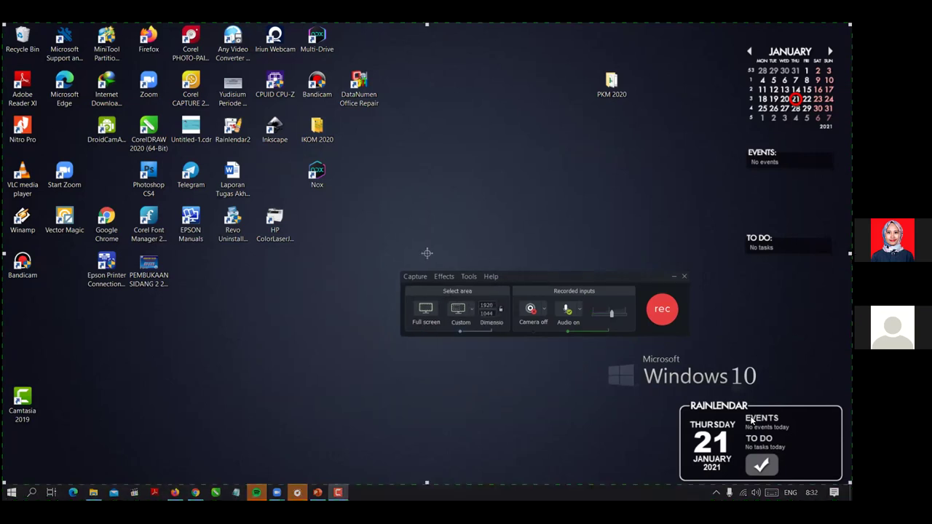
pyautogui.moveTo(428, 484); pyautogui.dragTo(456, 297)
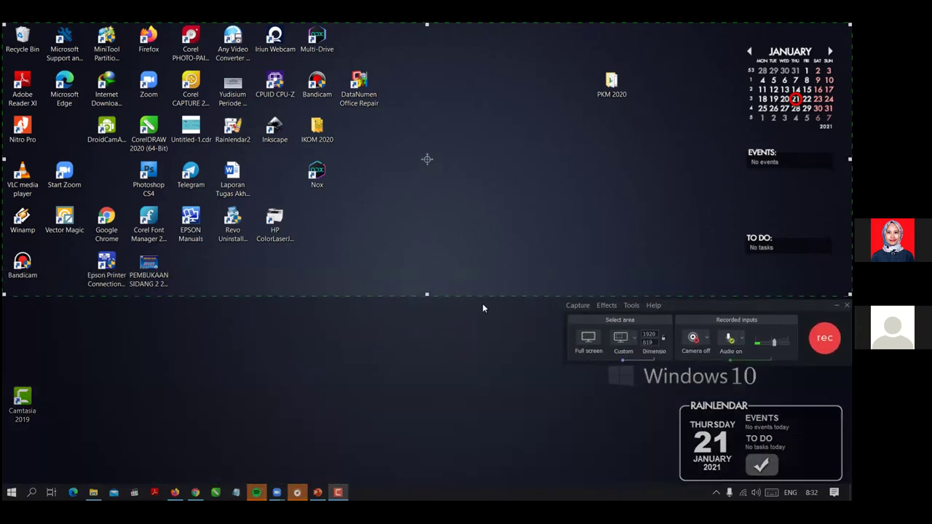
pyautogui.moveTo(850, 294); pyautogui.dragTo(482, 238)
pyautogui.moveTo(440, 167); pyautogui.dragTo(518, 231)
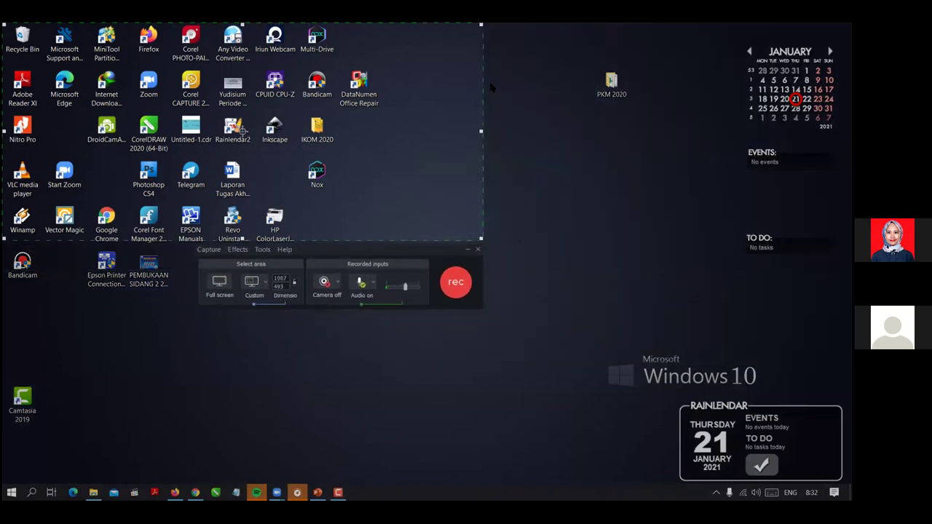
pyautogui.moveTo(2, 24); pyautogui.dragTo(138, 95)
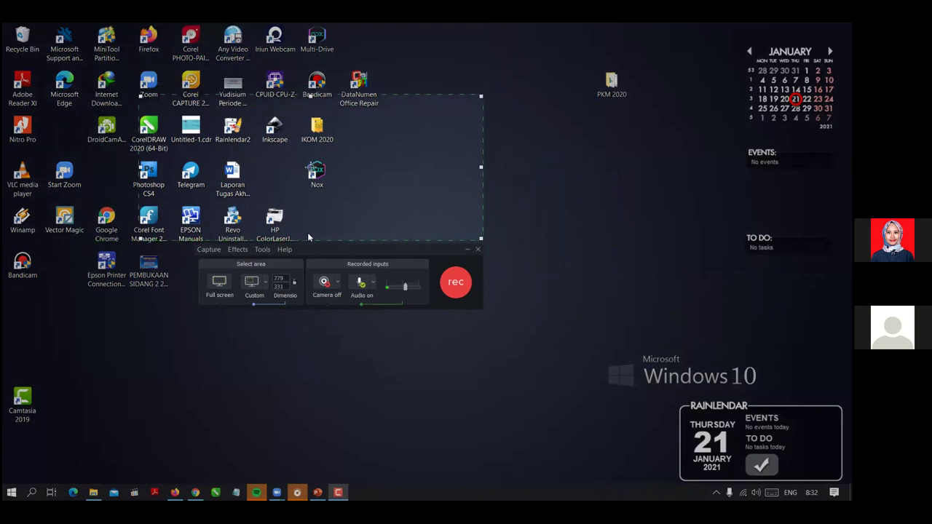
pyautogui.moveTo(311, 238); pyautogui.dragTo(310, 310)
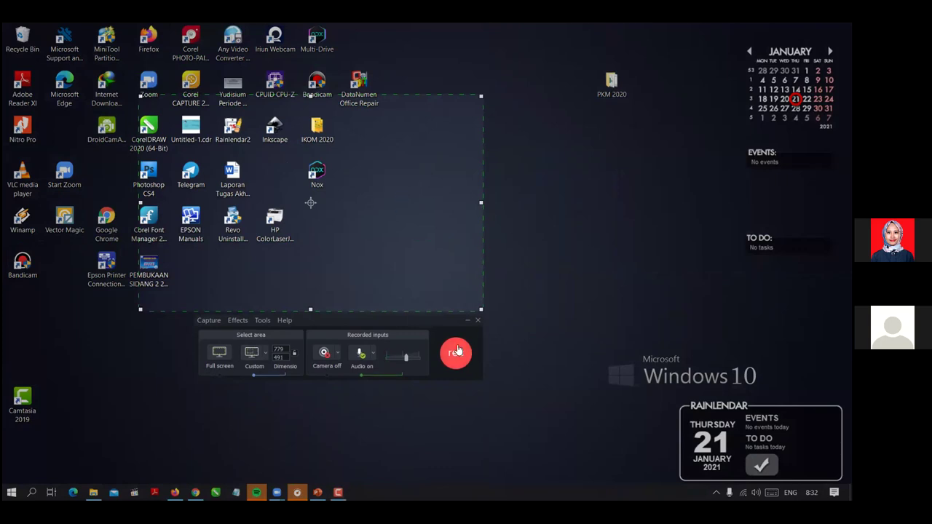
pyautogui.click(219, 353)
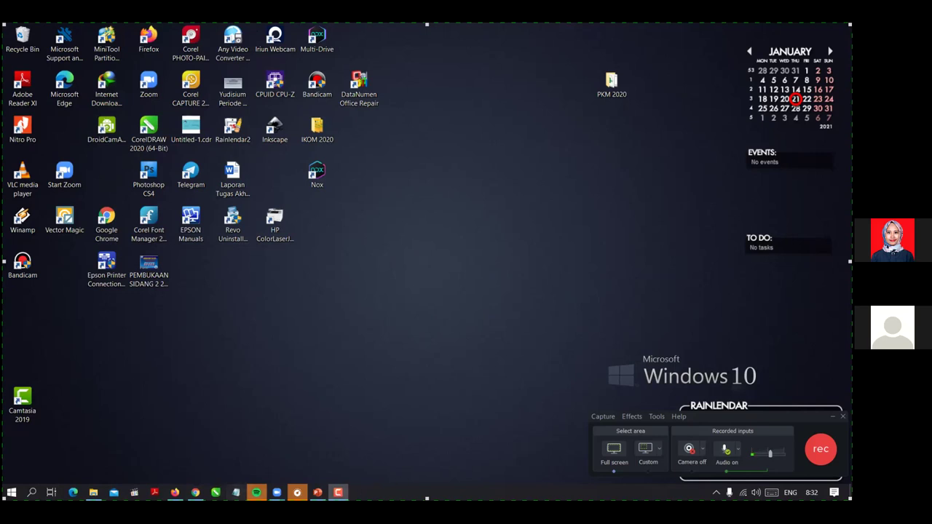
# Step: Shrink the capture area to end above the taskbar, then reset it to full screen
pyautogui.moveTo(482, 500); pyautogui.dragTo(482, 479)
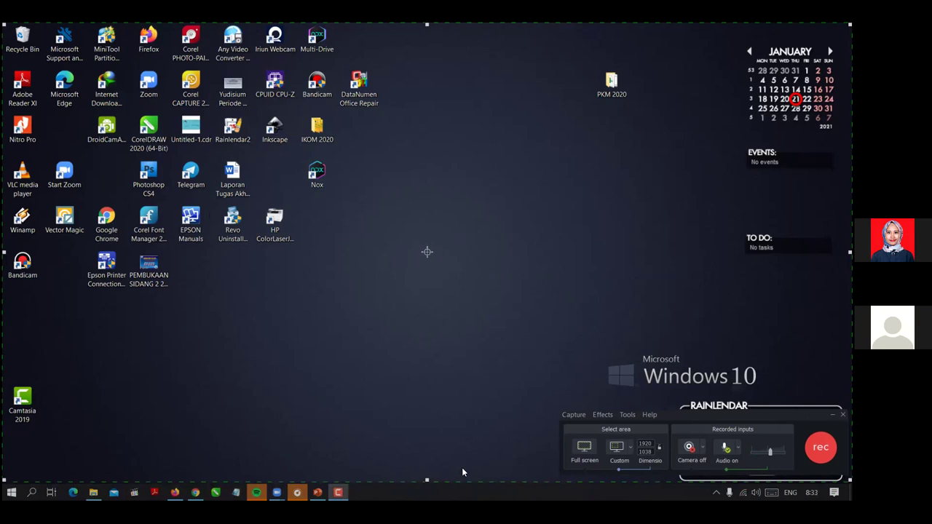
pyautogui.click(584, 447)
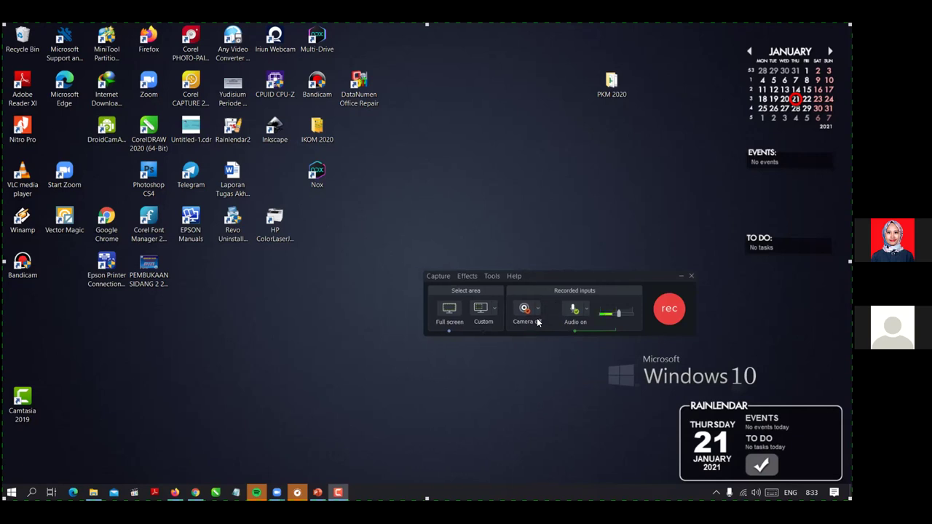
# Step: Pick a webcam source from the camera list, then set the camera to off
pyautogui.click(550, 308)
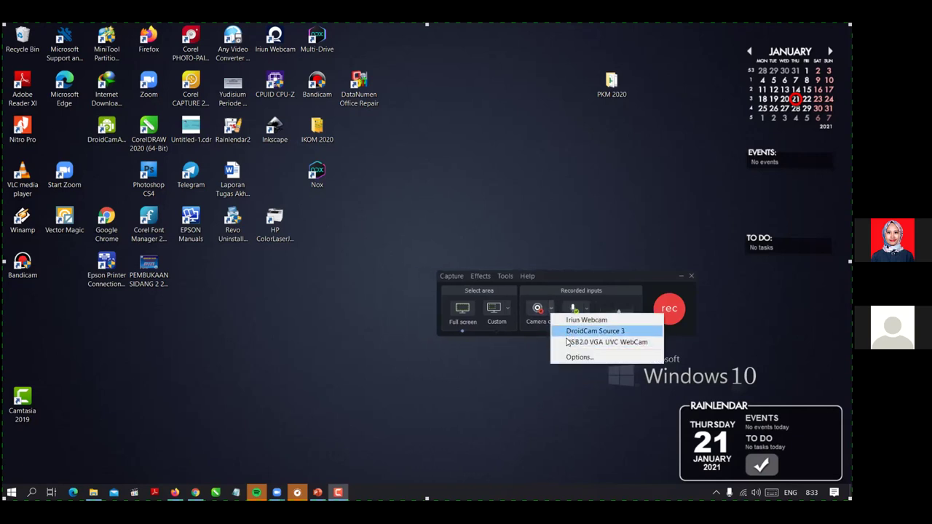
pyautogui.click(570, 342)
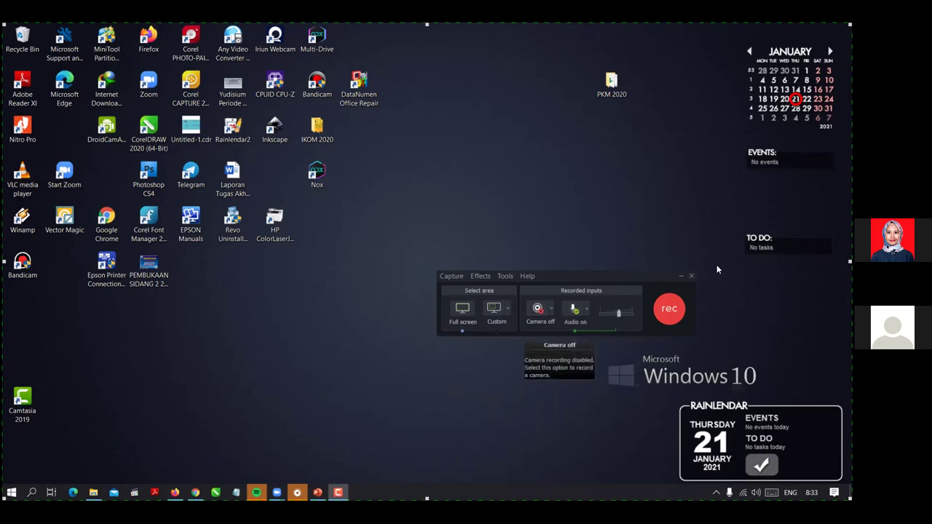
pyautogui.click(538, 309)
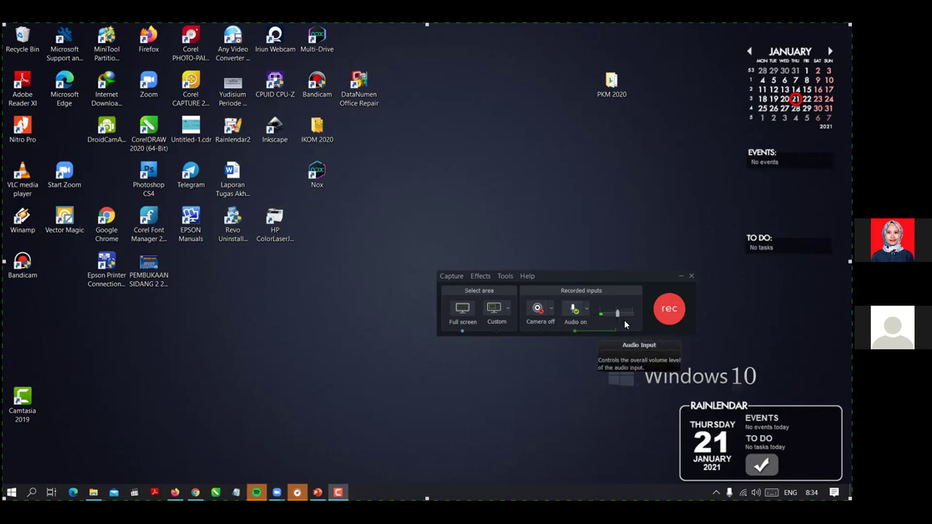
# Step: Nudge the audio input level slider slightly to the right in two small moves
pyautogui.moveTo(617, 314); pyautogui.dragTo(624, 317)
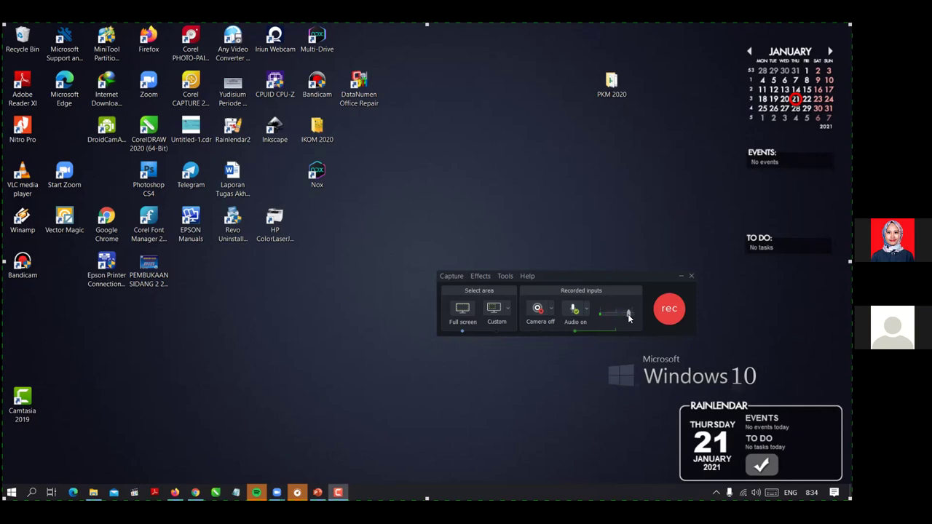
pyautogui.moveTo(630, 315); pyautogui.dragTo(631, 315)
# Step: Start the recording and restore the Pengendalian Aktivitas presentation in PowerPoint
pyautogui.click(665, 313)
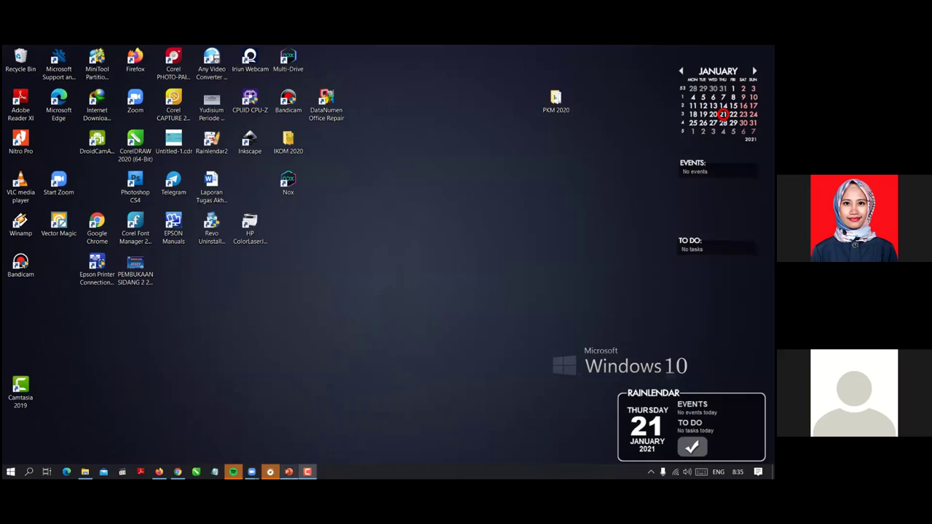
pyautogui.click(288, 471)
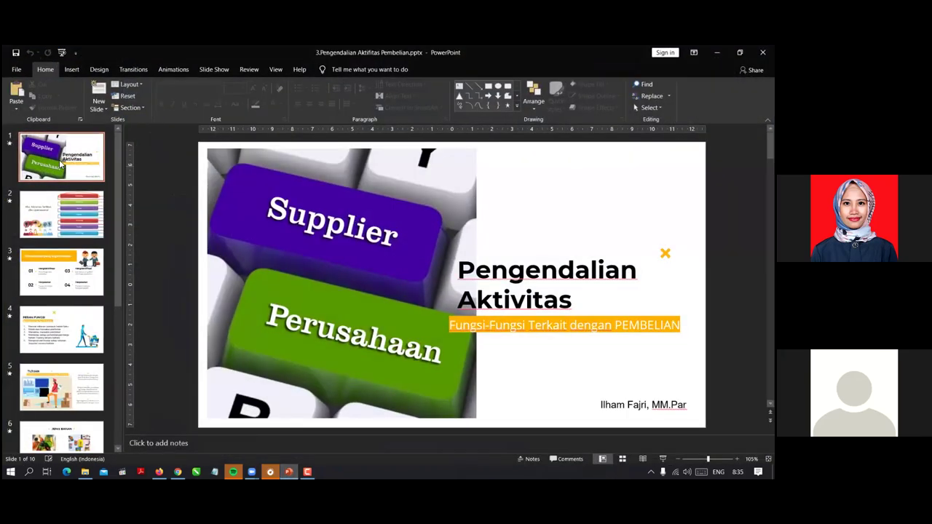
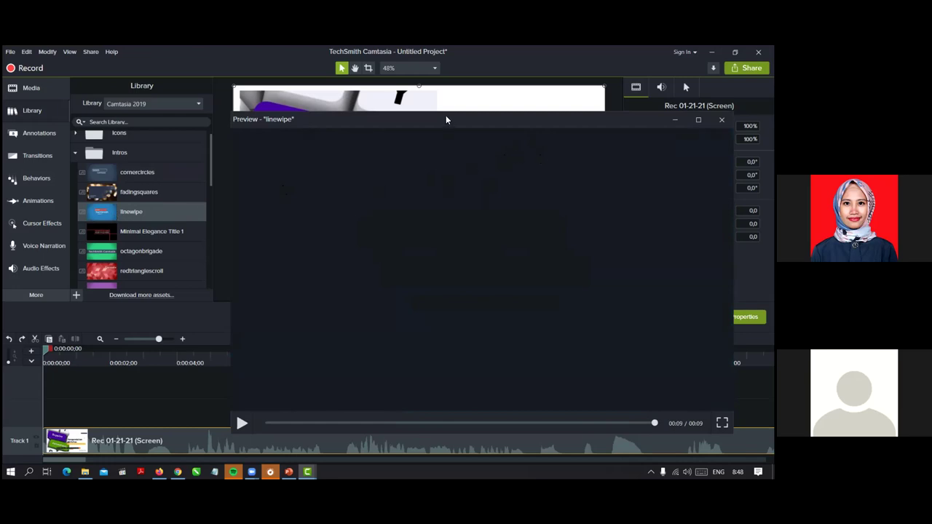
# Step: Close the linewipe preview, place the linewipe intro at the timeline start on Track 2, and preview it
pyautogui.moveTo(428, 120); pyautogui.dragTo(313, 126)
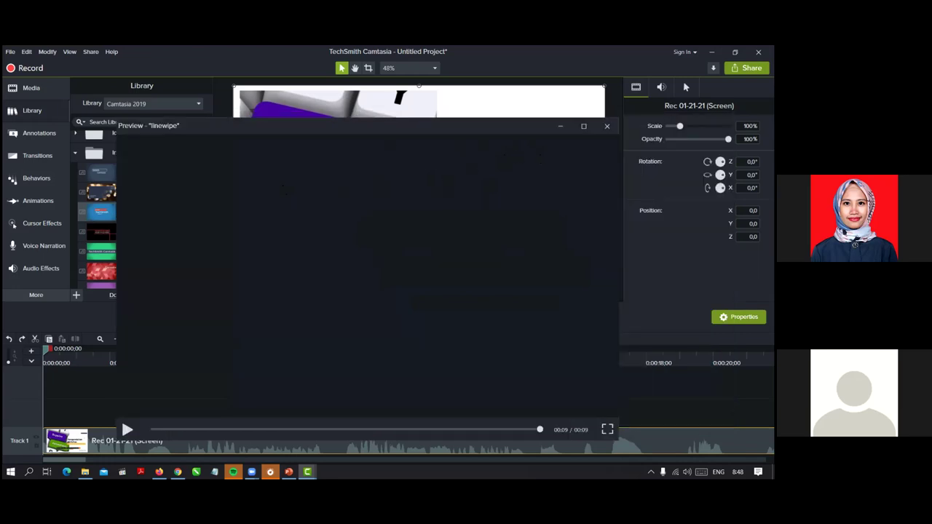
pyautogui.click(608, 127)
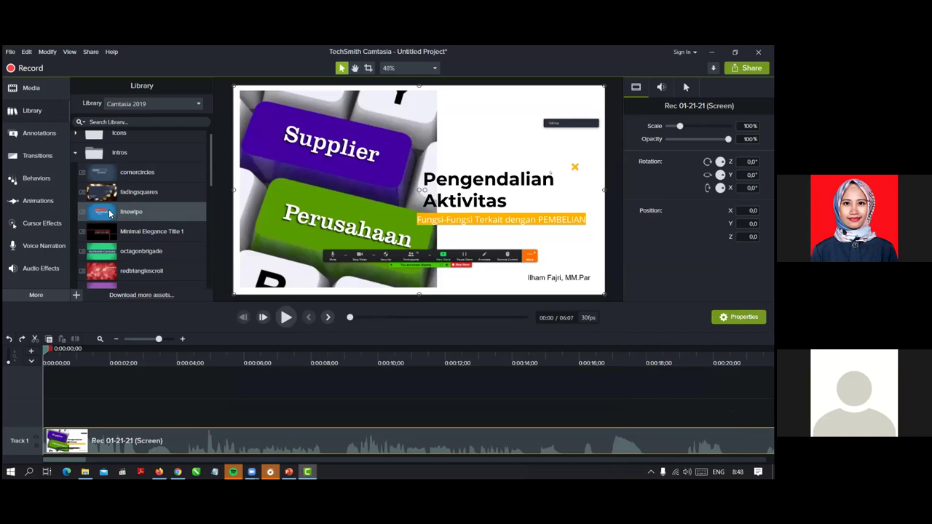
pyautogui.moveTo(113, 220); pyautogui.dragTo(41, 424)
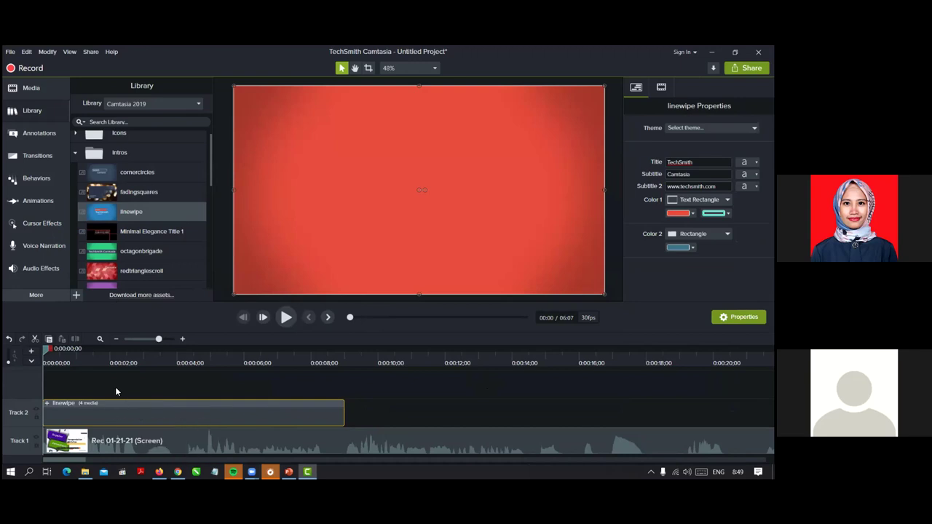
pyautogui.click(285, 318)
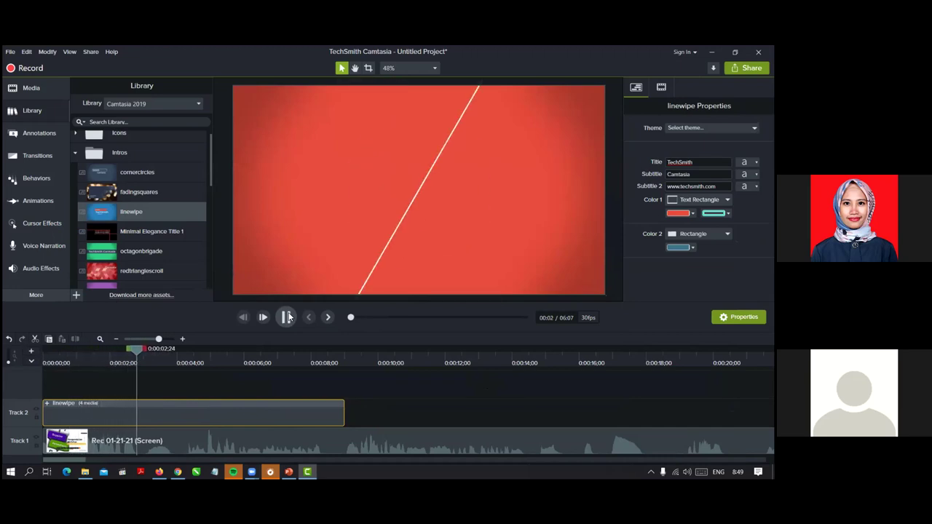
pyautogui.click(286, 318)
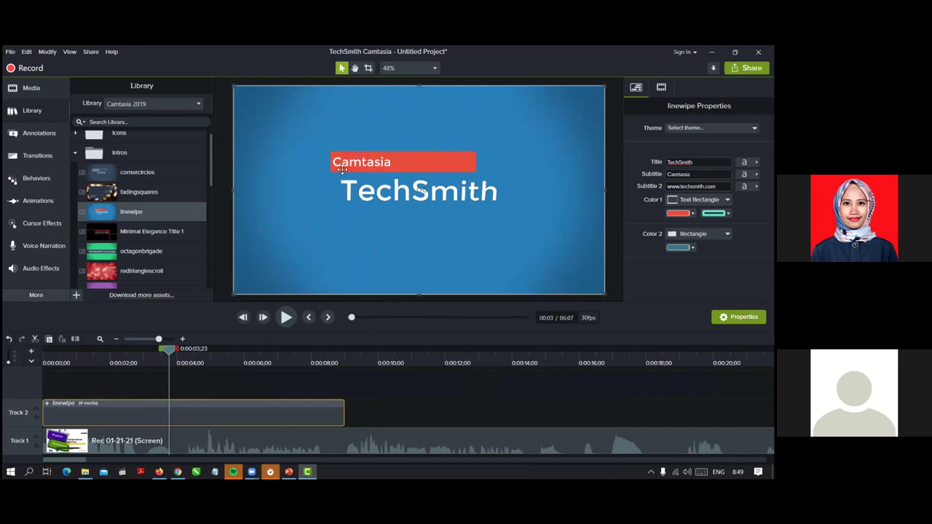
# Step: Change the intro's Camtasia label to 'Kuliah Online'
pyautogui.doubleClick(369, 162)
pyautogui.doubleClick(386, 169)
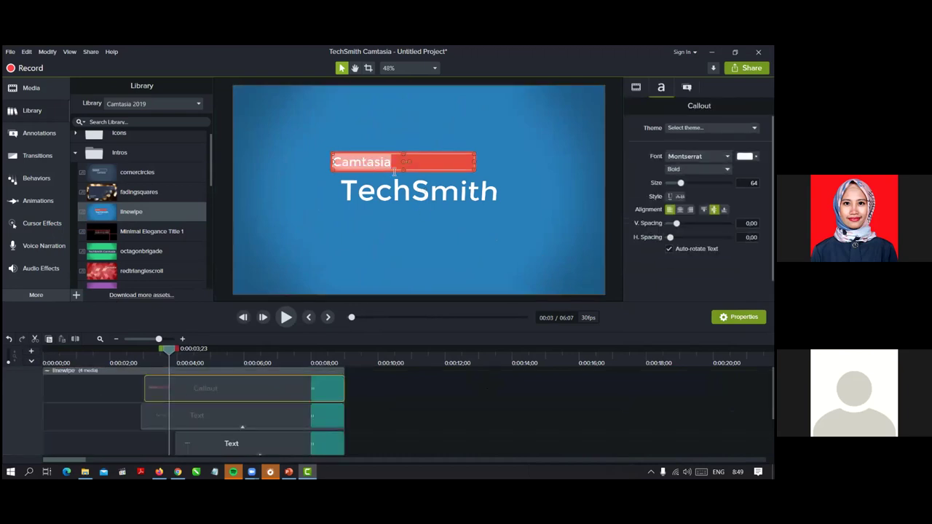
pyautogui.write('K')
pyautogui.press('BackSpace')
pyautogui.press('BackSpace')
pyautogui.write('uliah')
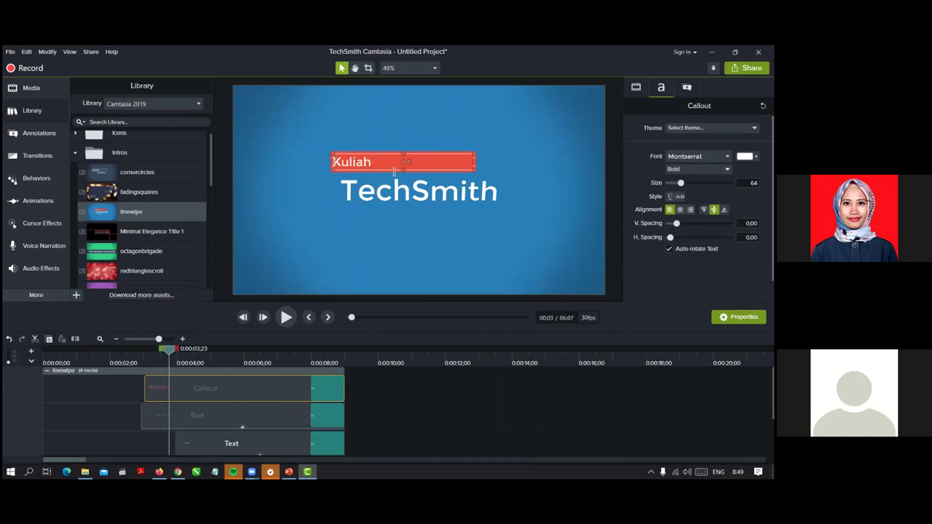
pyautogui.write(' Online')
# Step: Replace the TechSmith title with the presenter's name
pyautogui.click(376, 190)
pyautogui.doubleClick(376, 190)
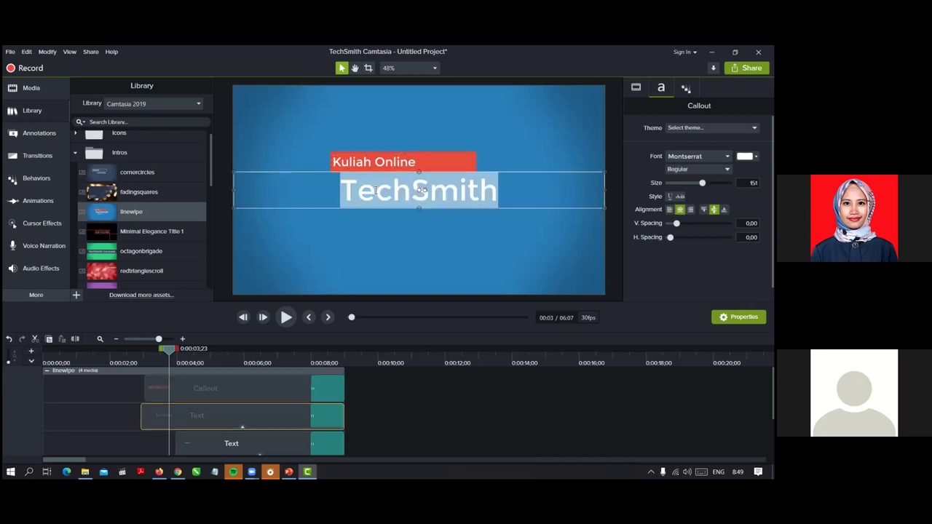
pyautogui.write('Ilham')
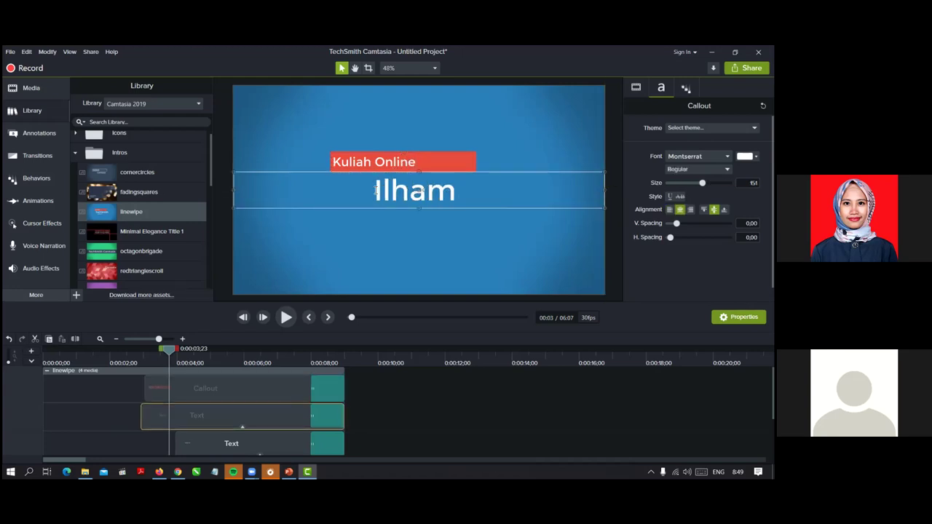
pyautogui.write(' Fajri')
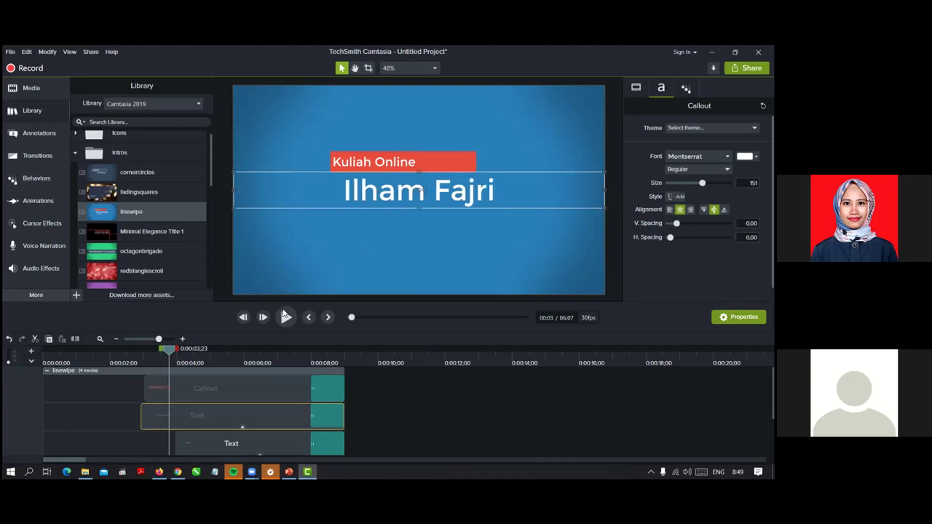
pyautogui.click(289, 319)
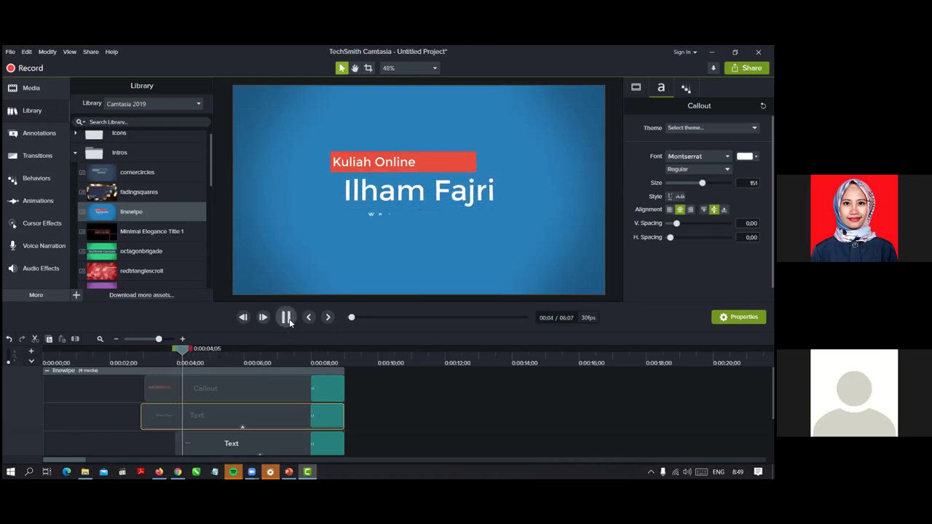
pyautogui.doubleClick(426, 214)
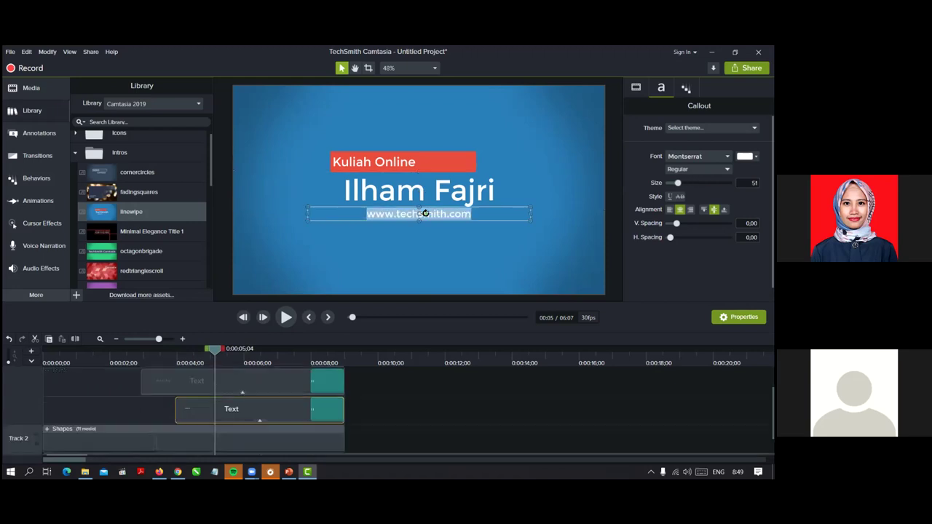
pyautogui.write('Uni')
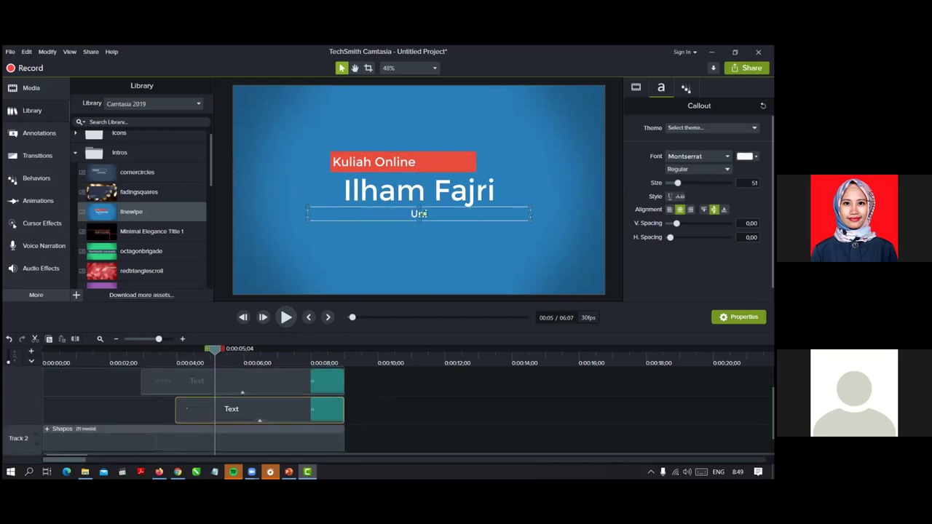
pyautogui.write('versitas Pendidikan')
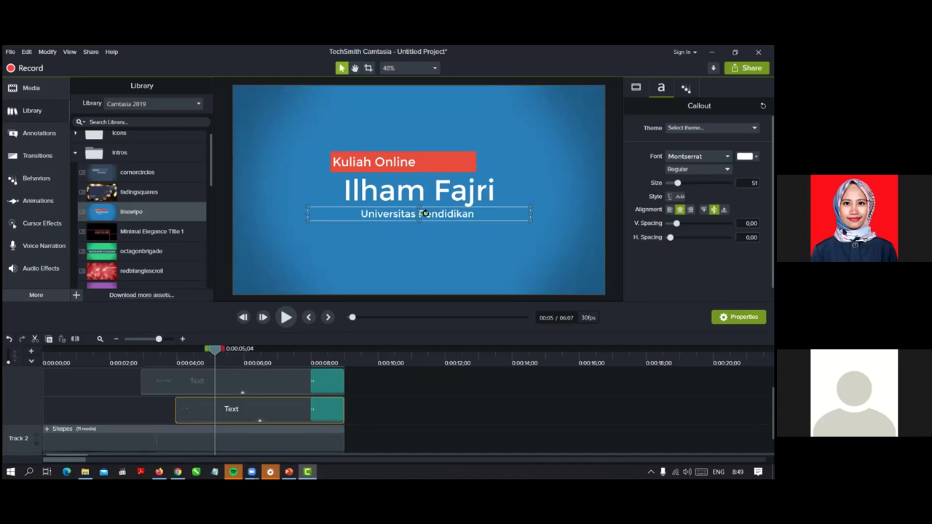
pyautogui.write(' Indonesia')
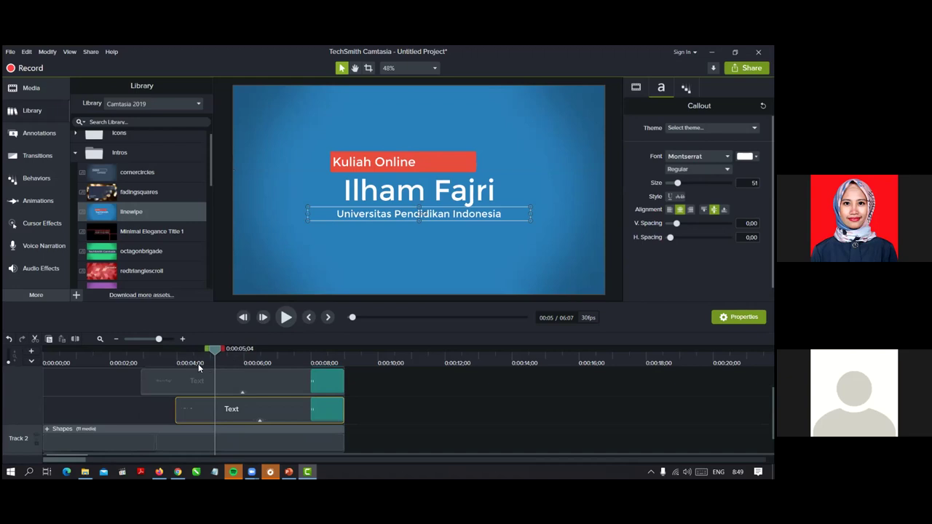
pyautogui.moveTo(213, 349)
pyautogui.mouseDown()
pyautogui.moveTo(158, 346)
pyautogui.moveTo(201, 353)
pyautogui.mouseUp()
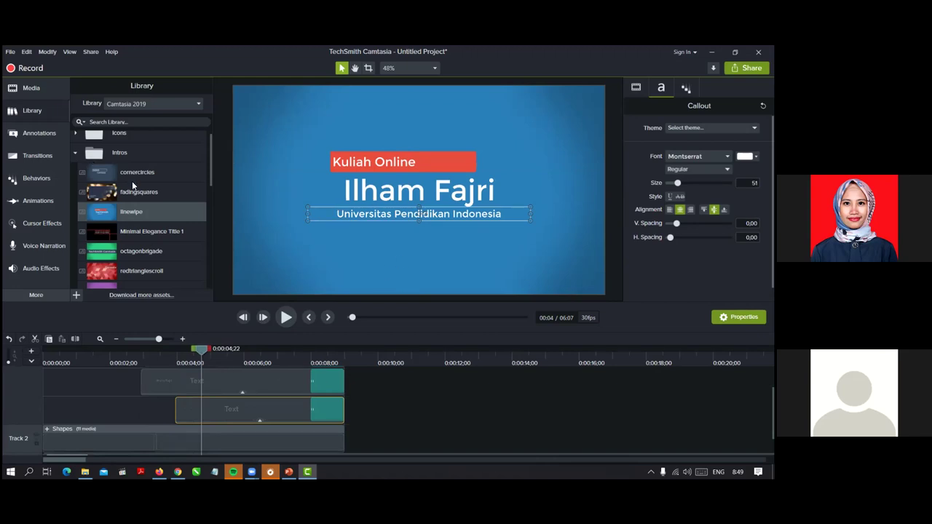
pyautogui.click(285, 316)
pyautogui.click(284, 316)
pyautogui.click(286, 318)
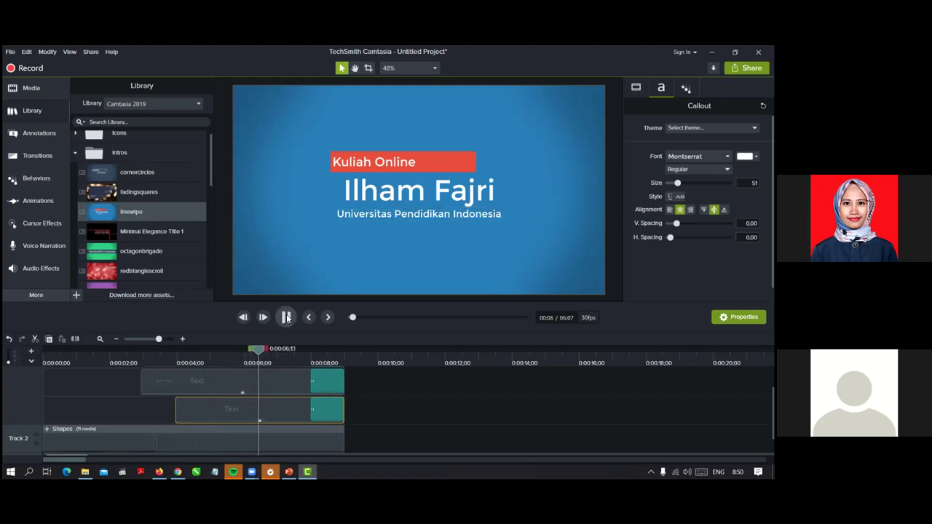
pyautogui.click(286, 317)
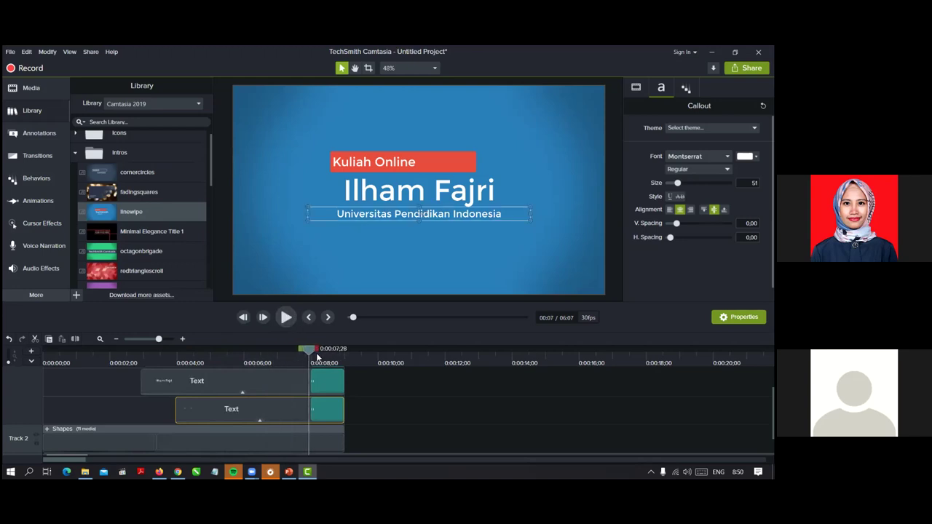
pyautogui.moveTo(239, 352); pyautogui.dragTo(225, 353)
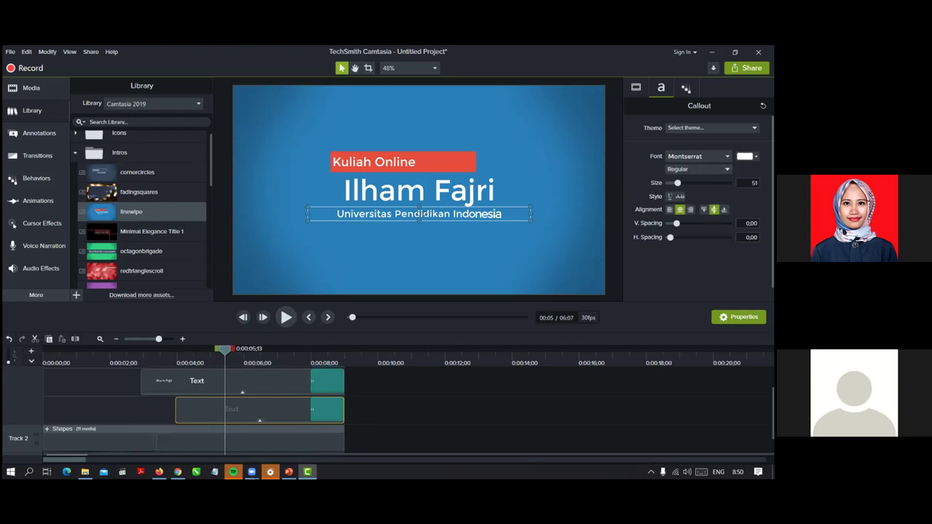
# Step: Try other sizes for the Kuliah Online text, leaving it at 64 with the same font
pyautogui.doubleClick(369, 161)
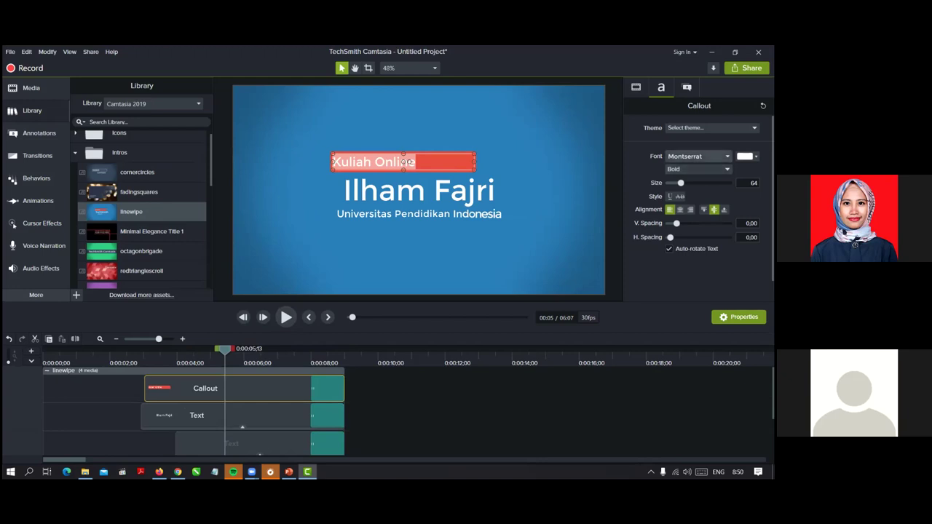
pyautogui.click(697, 155)
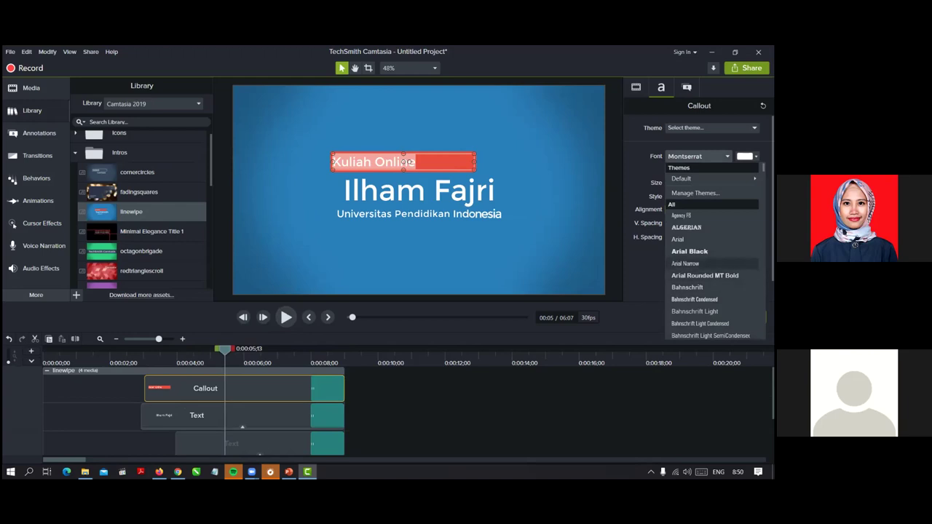
pyautogui.press('Escape')
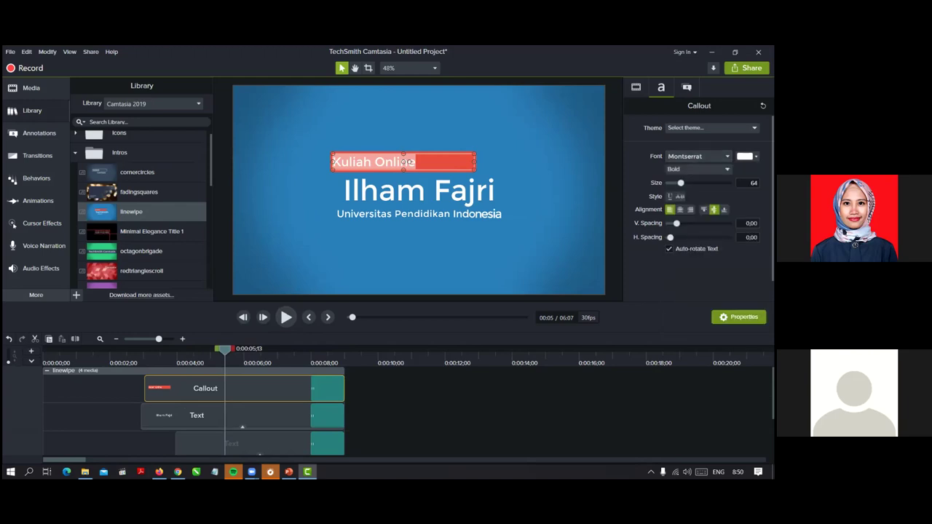
pyautogui.hotkey('ctrl', 'shift', '.')
pyautogui.hotkey('ctrl', 'shift', ',')
pyautogui.hotkey('ctrl', 'shift', '.')
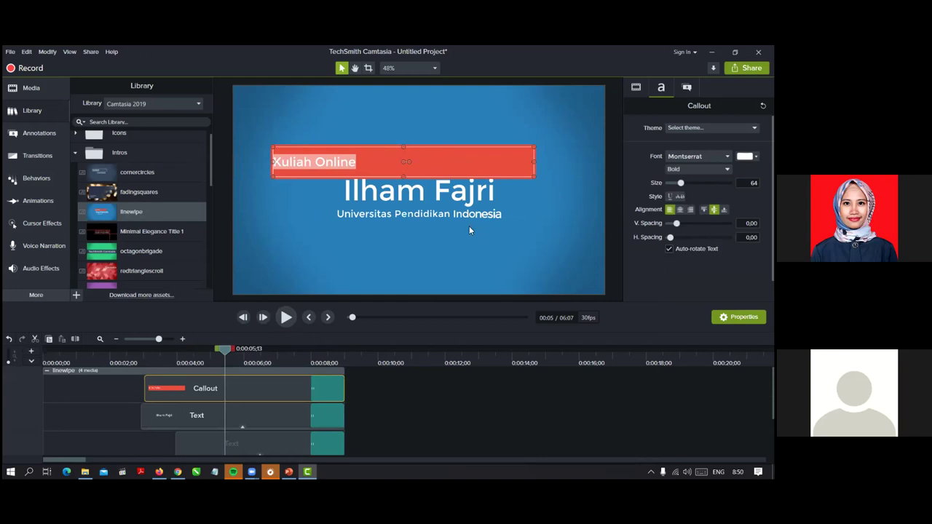
# Step: Drag the Kuliah Online banner rightward so it lines up over the presenter's name title
pyautogui.click(446, 194)
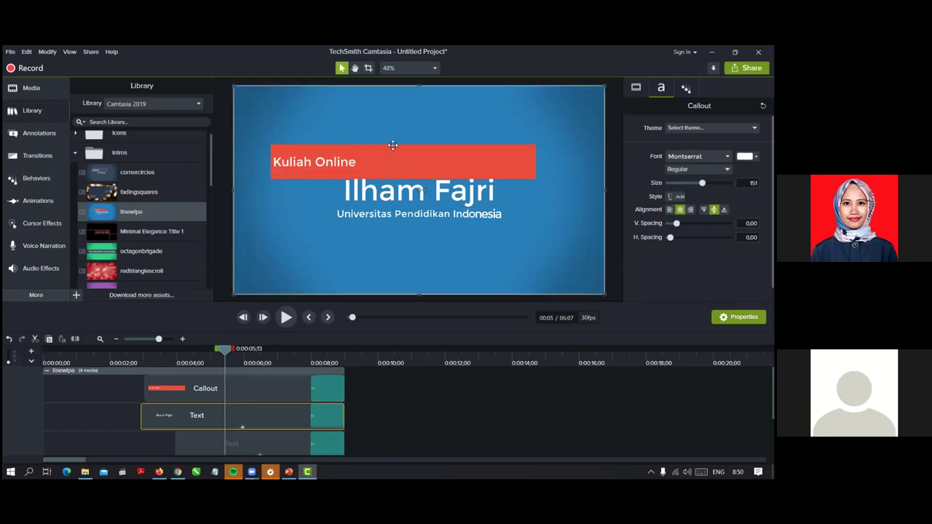
pyautogui.moveTo(349, 152); pyautogui.dragTo(346, 148)
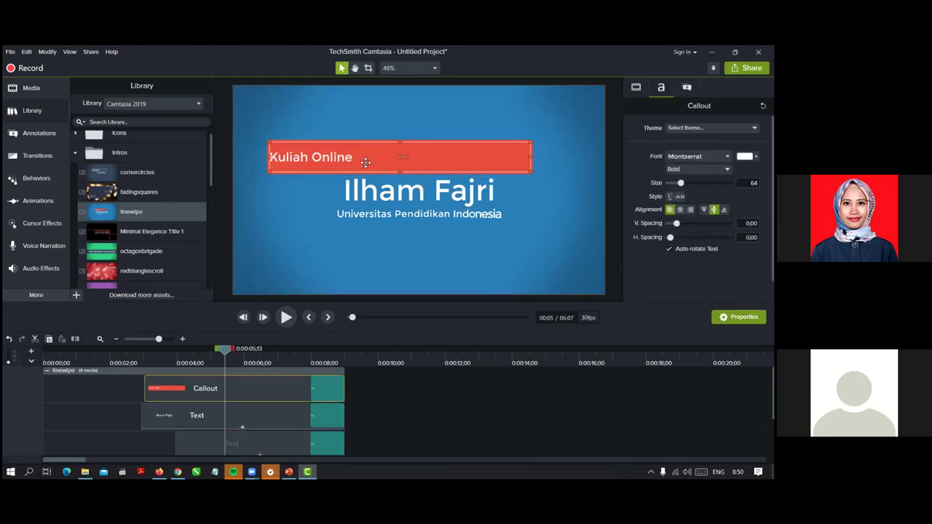
pyautogui.click(575, 192)
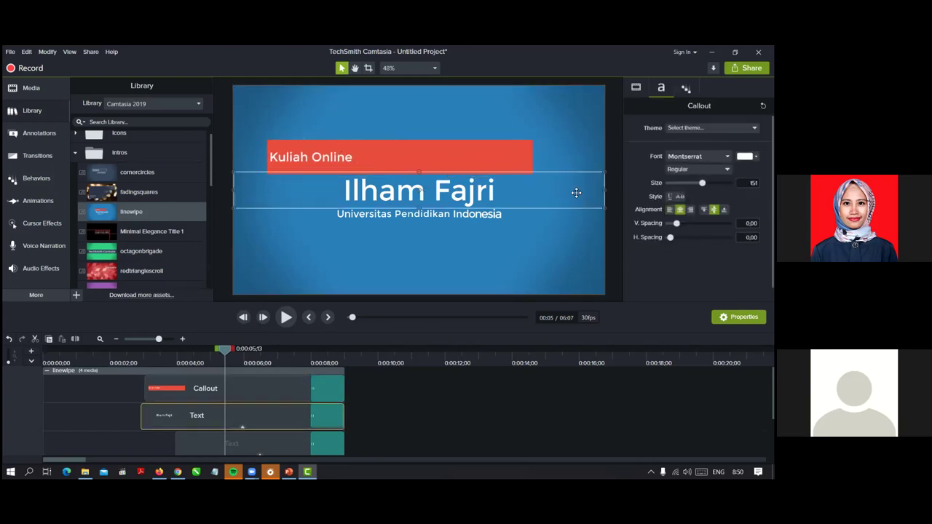
pyautogui.doubleClick(487, 159)
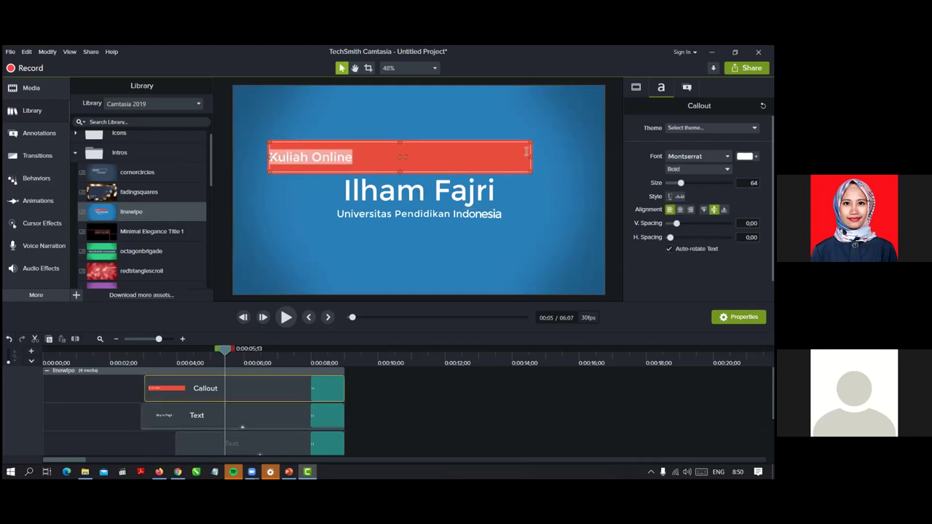
pyautogui.press('Escape')
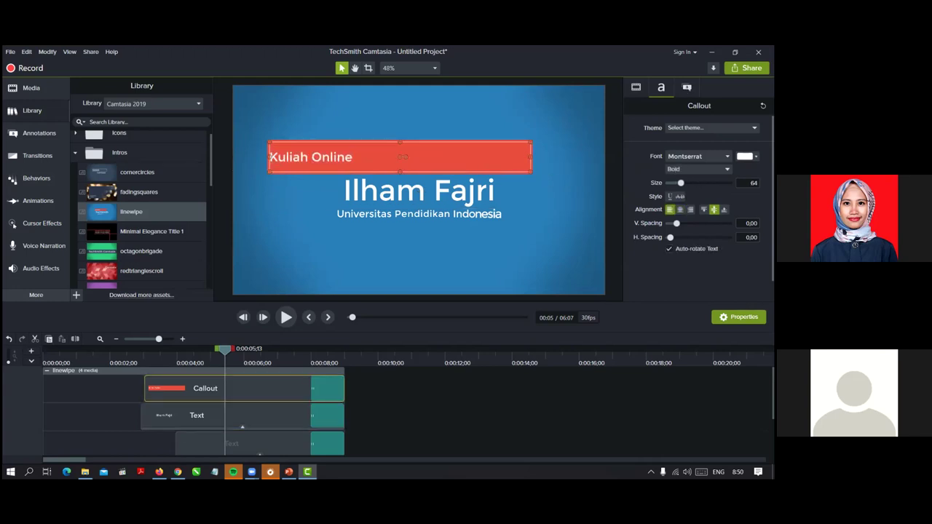
pyautogui.click(586, 129)
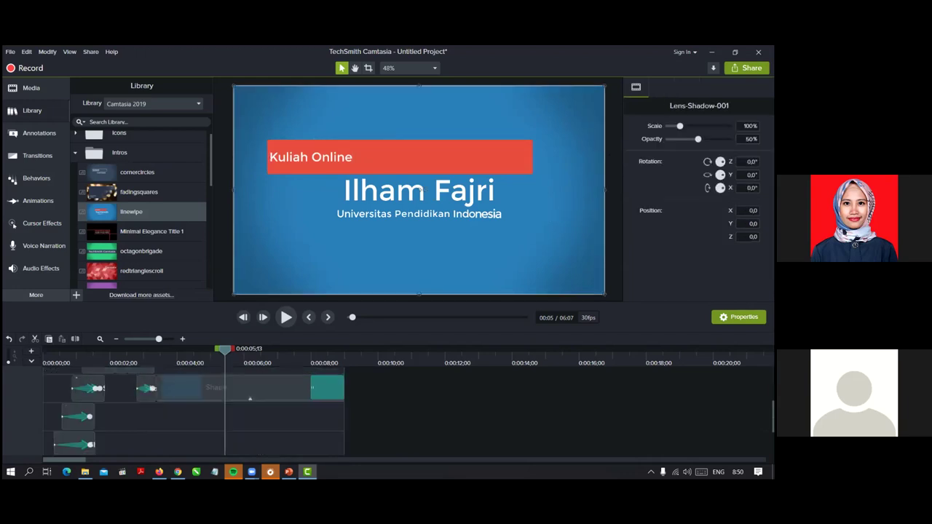
pyautogui.doubleClick(498, 167)
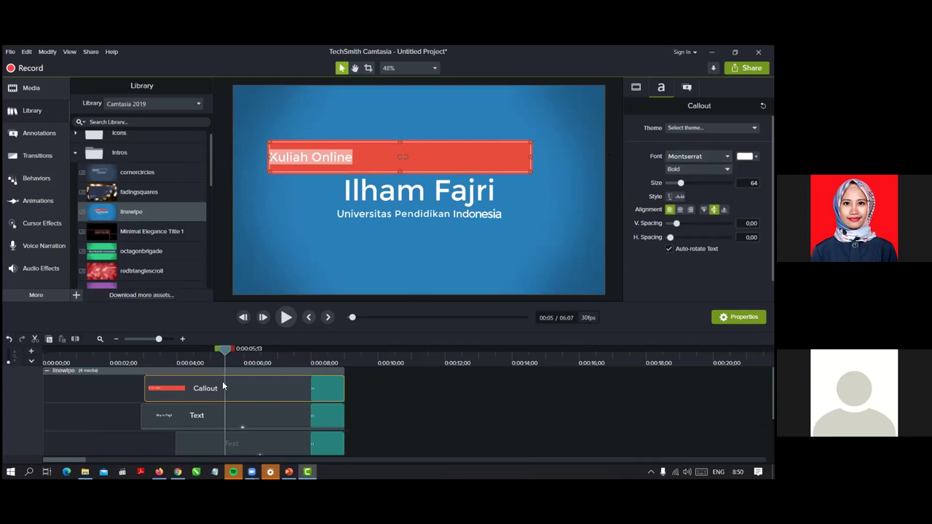
pyautogui.click(363, 163)
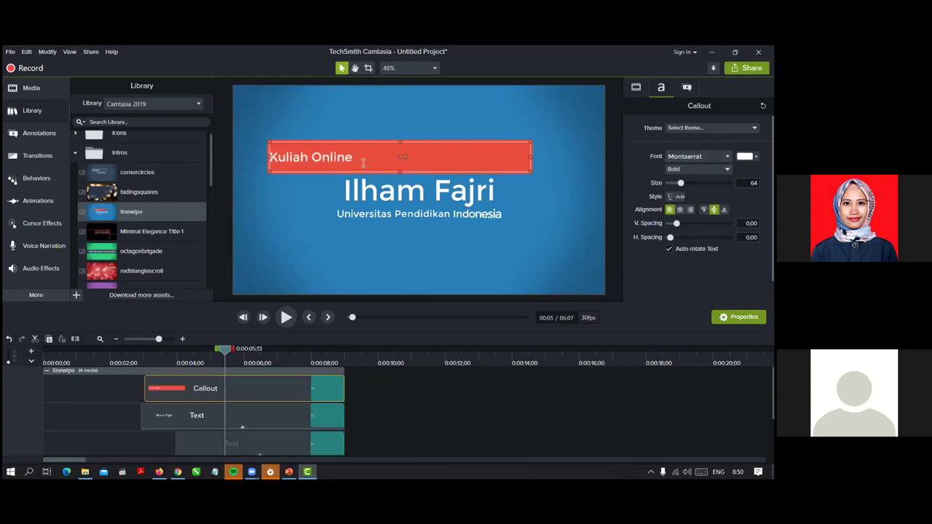
pyautogui.click(551, 196)
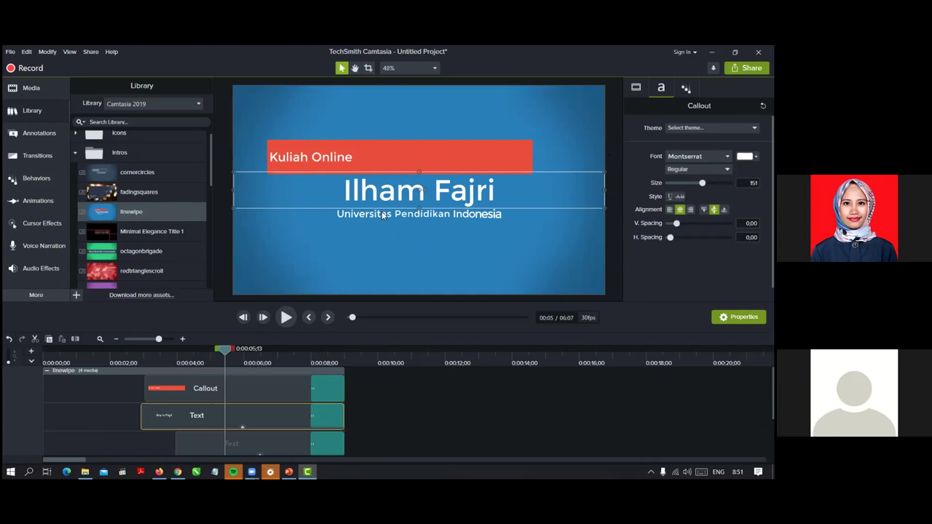
pyautogui.moveTo(389, 150); pyautogui.dragTo(449, 150)
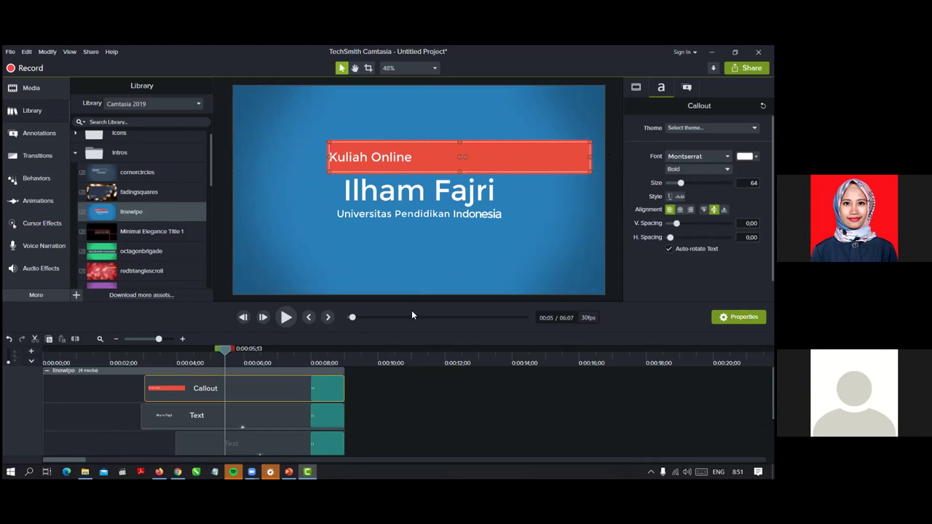
pyautogui.click(378, 420)
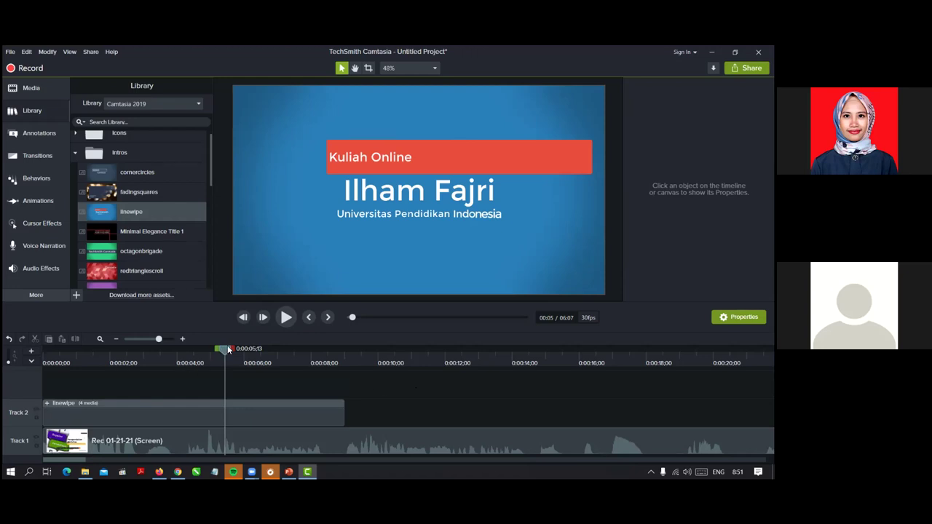
# Step: Rewind to the project start and zoom out until the full 6:07 recording shows
pyautogui.moveTo(226, 348); pyautogui.dragTo(33, 377)
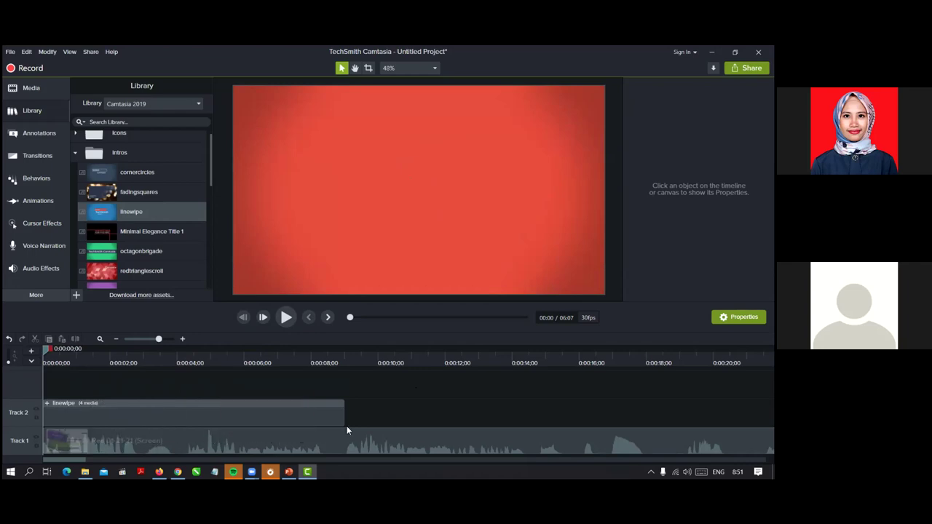
pyautogui.scroll(-2, 387, 412)
pyautogui.scroll(-3, 388, 413)
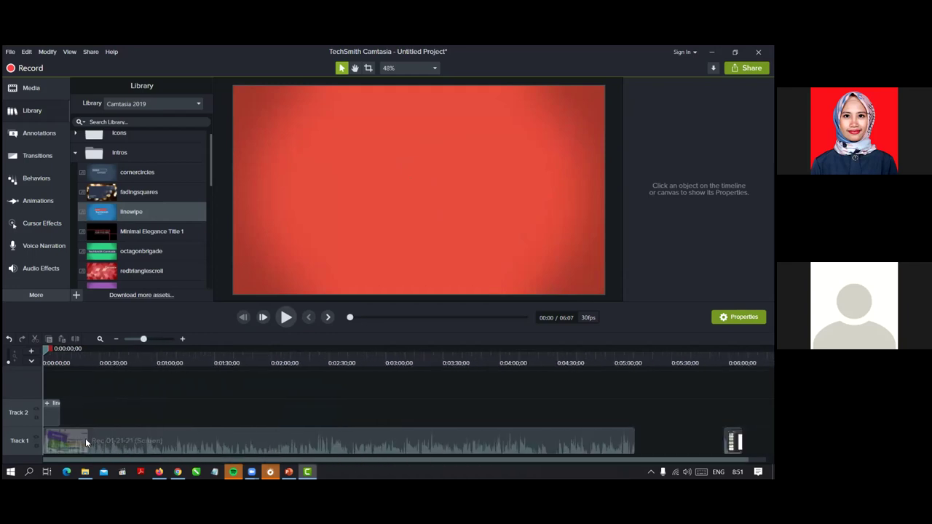
# Step: Shift the recording later and move the linewipe intro to the start of Track 1, then play it
pyautogui.moveTo(86, 438); pyautogui.dragTo(108, 439)
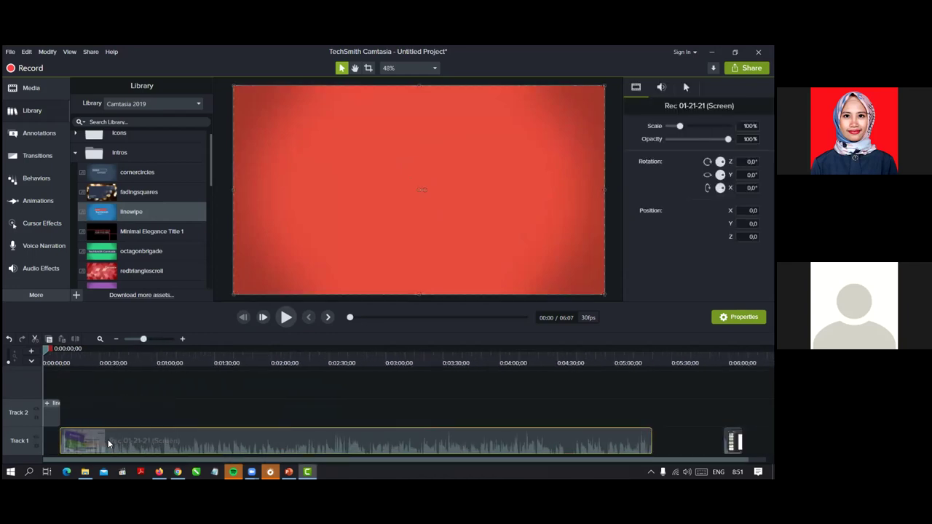
pyautogui.moveTo(54, 425); pyautogui.dragTo(53, 449)
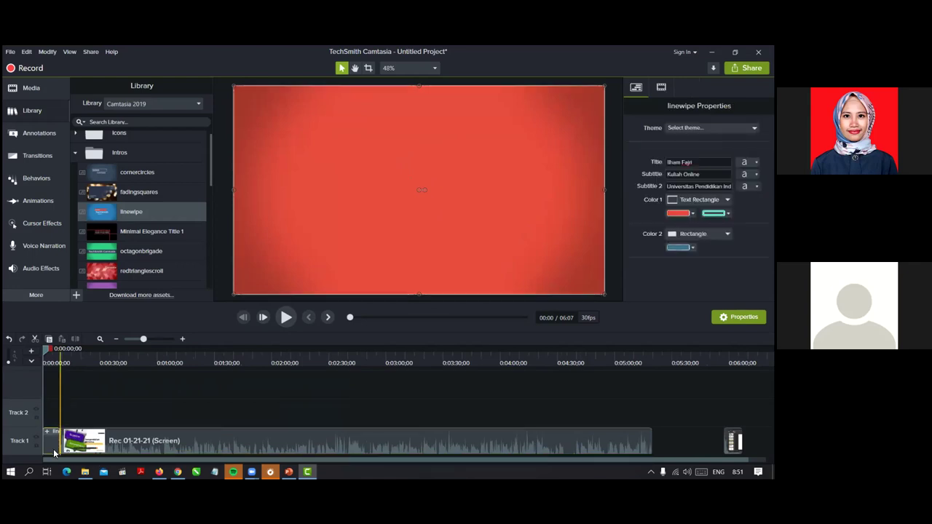
pyautogui.click(287, 317)
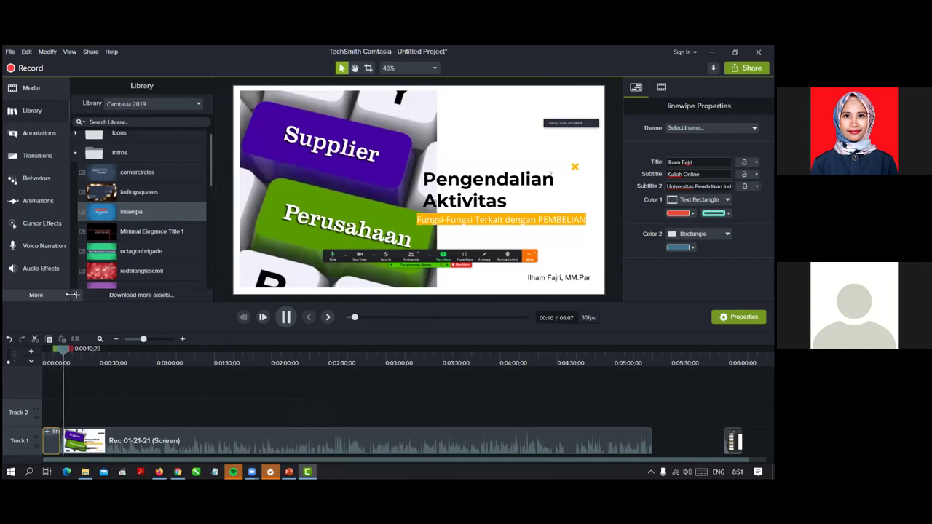
# Step: Pause and scrub through the Alur Aktivitas and Pengendalian Aktivitas slides to check the recording
pyautogui.click(286, 317)
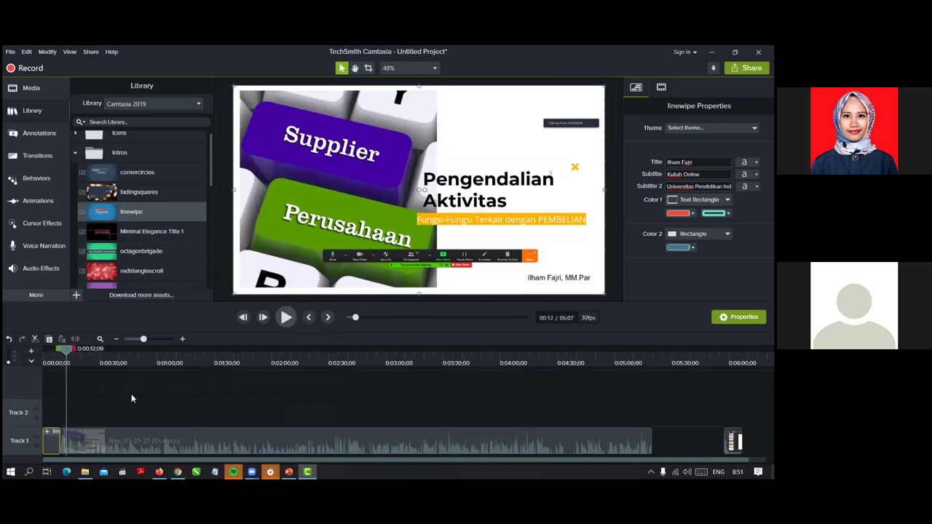
pyautogui.click(96, 407)
pyautogui.moveTo(66, 349); pyautogui.dragTo(109, 351)
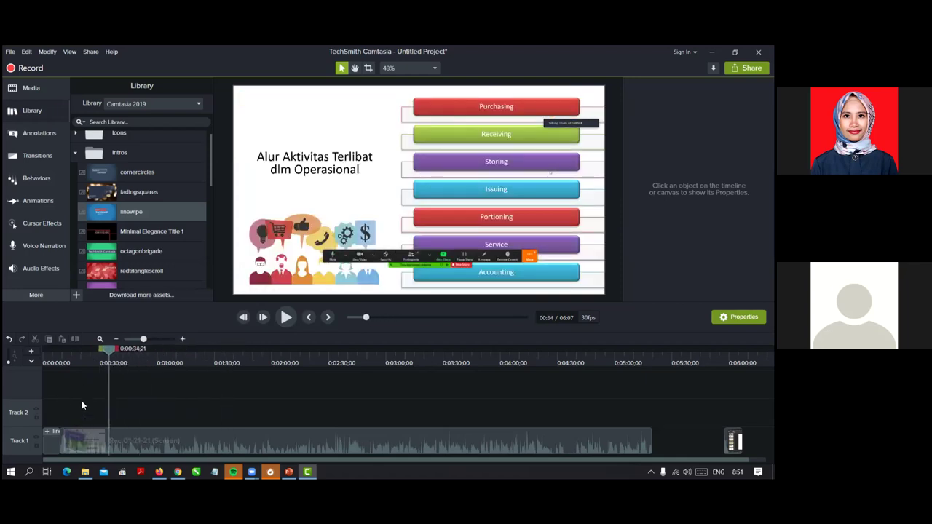
pyautogui.moveTo(111, 347); pyautogui.dragTo(64, 349)
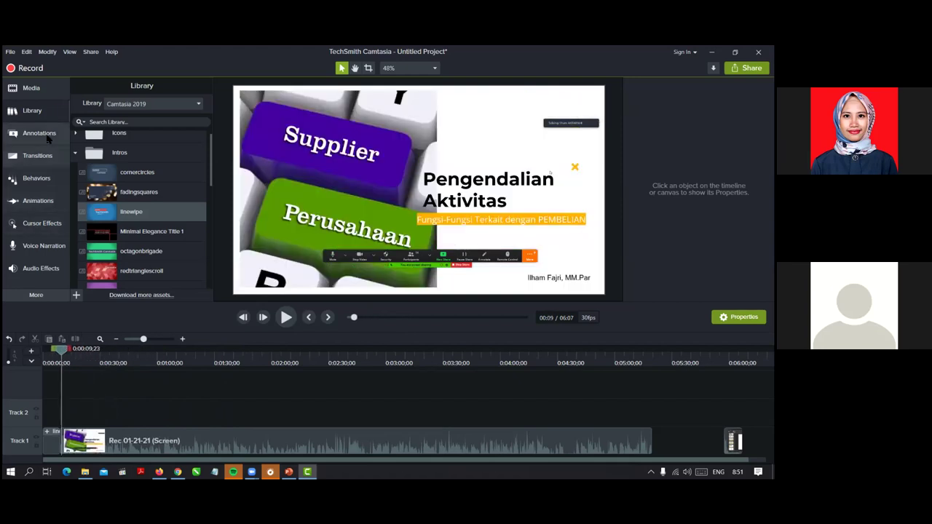
pyautogui.moveTo(60, 347)
pyautogui.mouseDown()
pyautogui.moveTo(111, 351)
pyautogui.moveTo(44, 354)
pyautogui.mouseUp()
# Step: Collapse the Intros library folder, replay the intro, and return to the Kuliah Online title frame
pyautogui.click(76, 153)
pyautogui.click(286, 317)
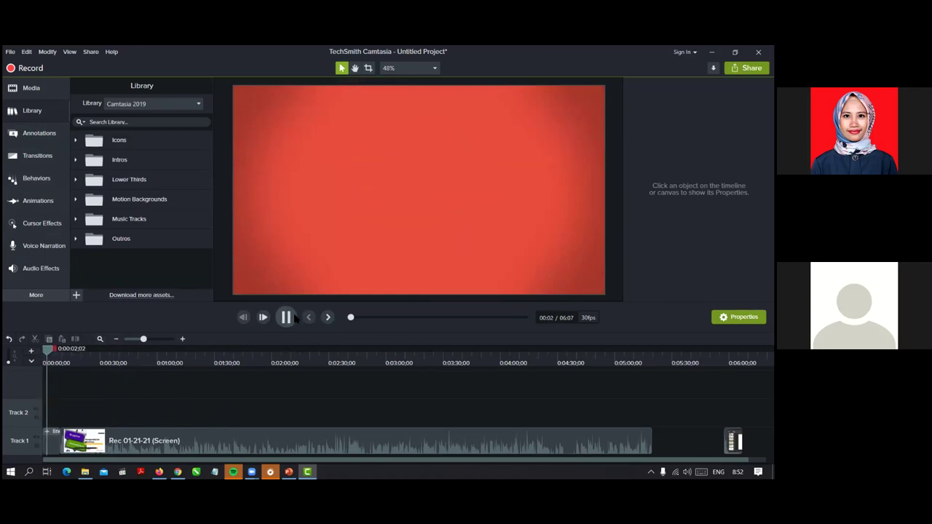
pyautogui.click(285, 318)
pyautogui.moveTo(53, 348); pyautogui.dragTo(90, 361)
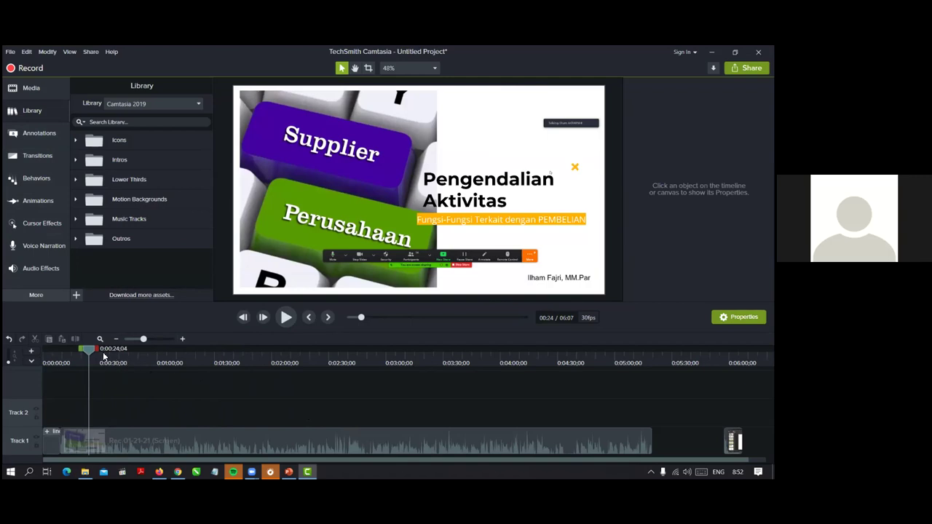
pyautogui.moveTo(88, 345); pyautogui.dragTo(48, 342)
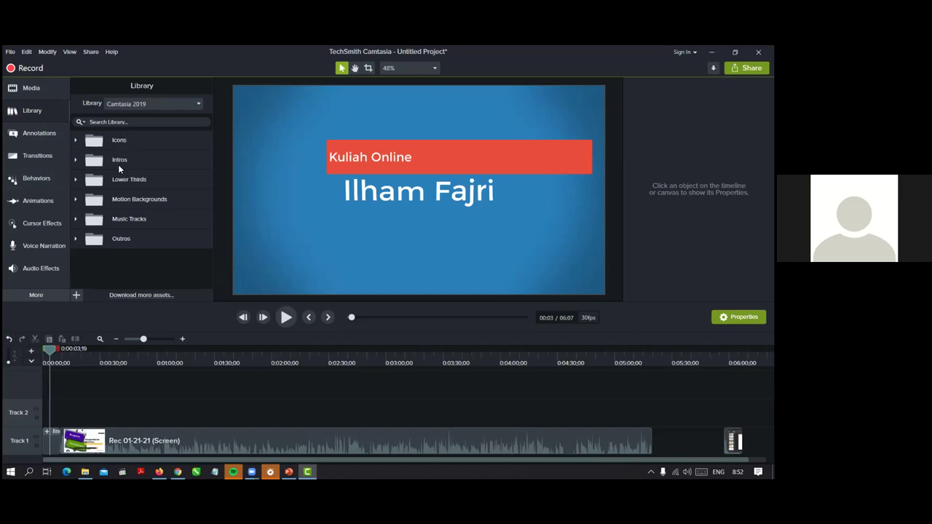
pyautogui.doubleClick(124, 219)
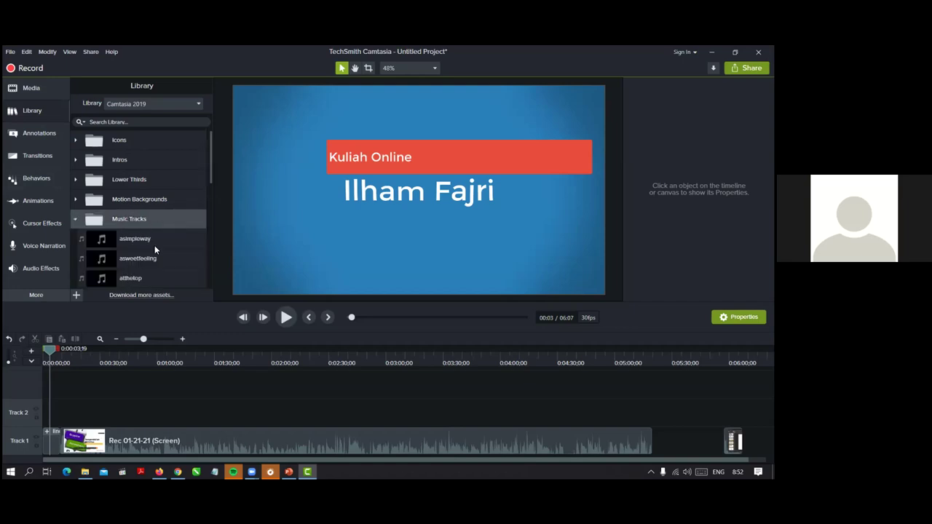
pyautogui.scroll(-5, 154, 248)
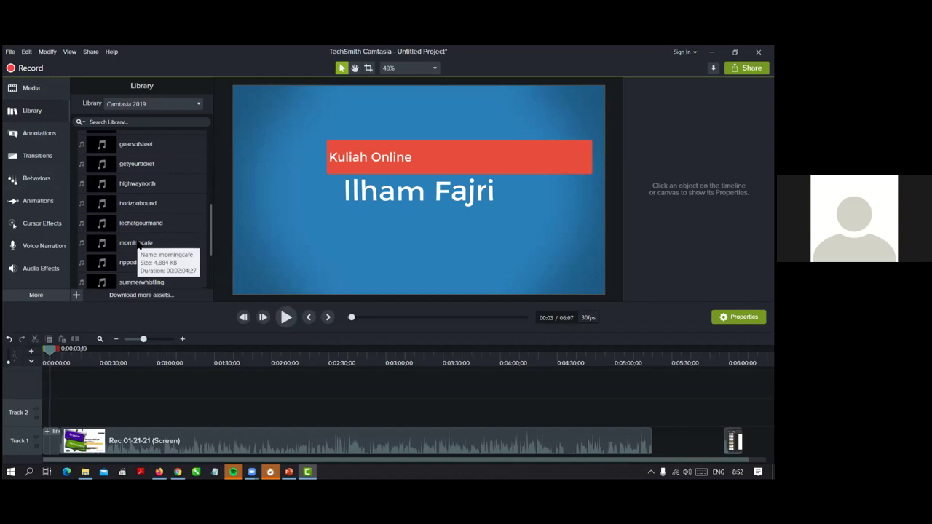
pyautogui.scroll(-2, 173, 210)
pyautogui.scroll(5, 165, 231)
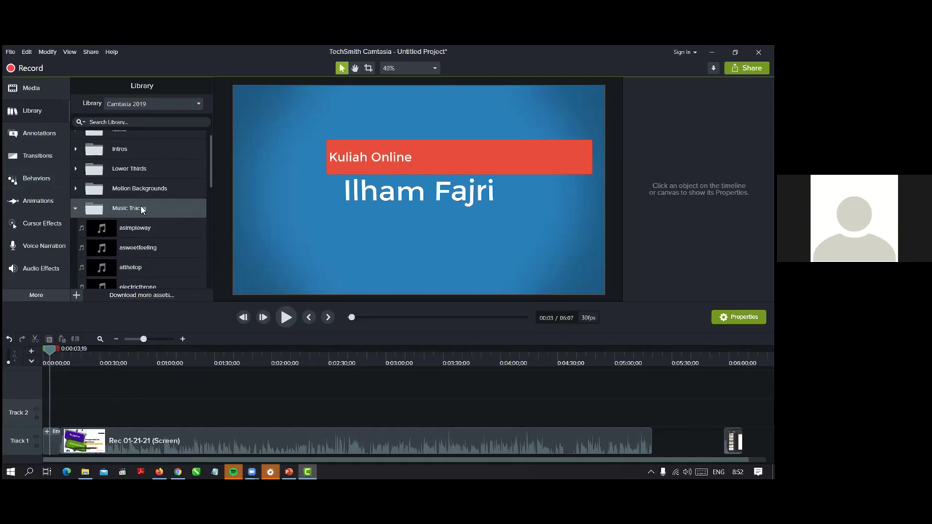
pyautogui.scroll(-2, 141, 209)
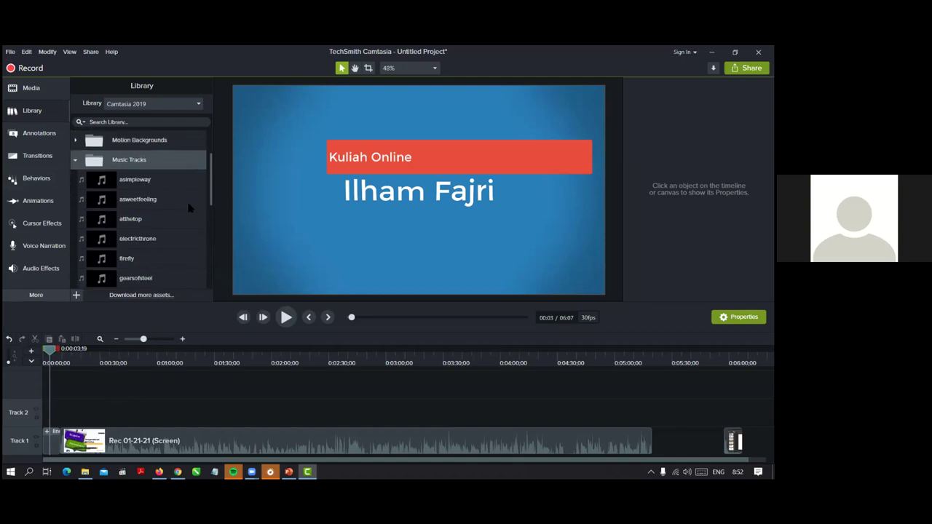
pyautogui.click(125, 182)
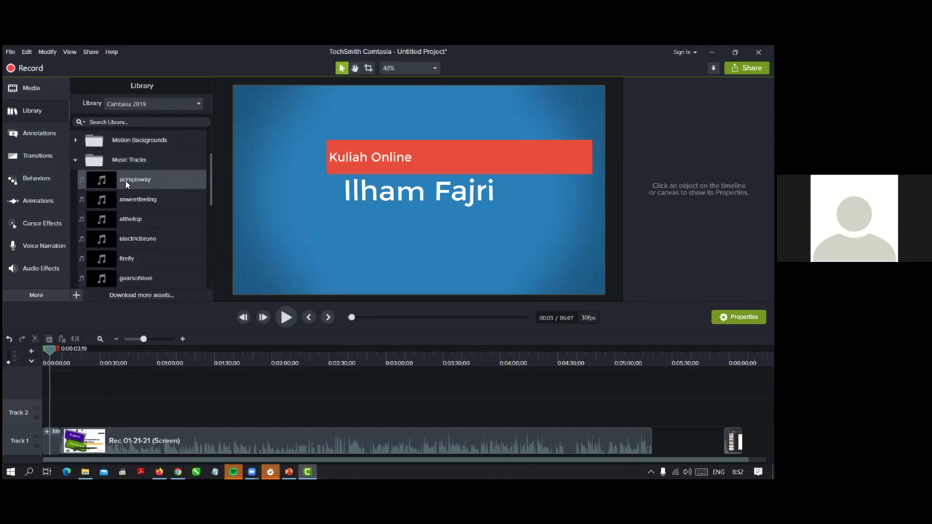
pyautogui.doubleClick(126, 180)
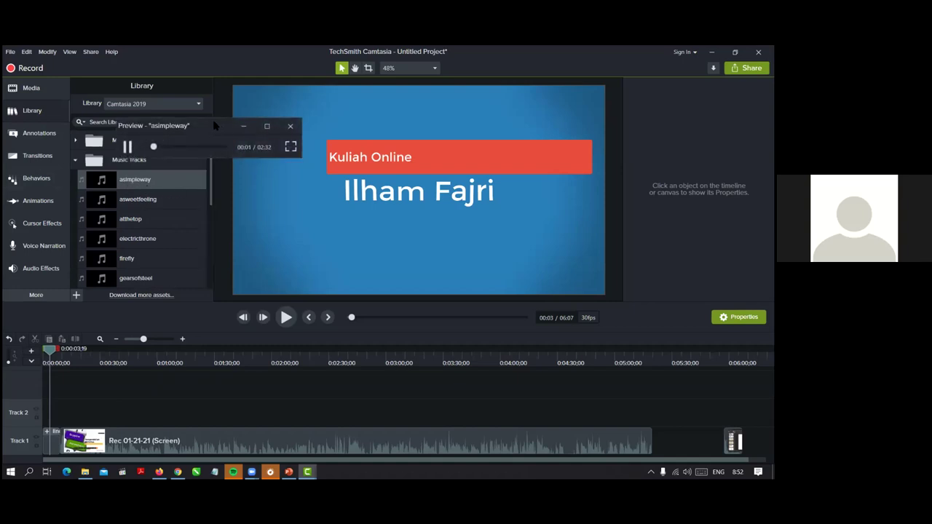
pyautogui.moveTo(205, 127); pyautogui.dragTo(346, 145)
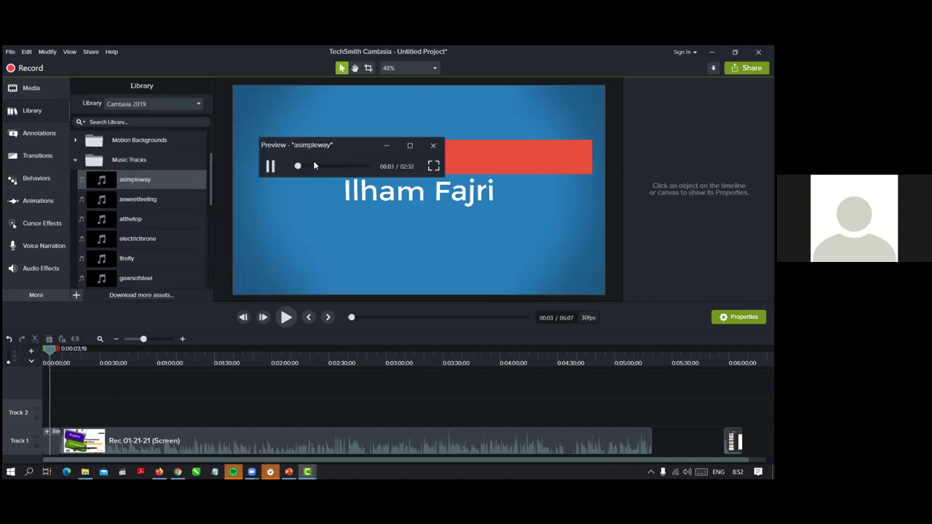
pyautogui.click(432, 147)
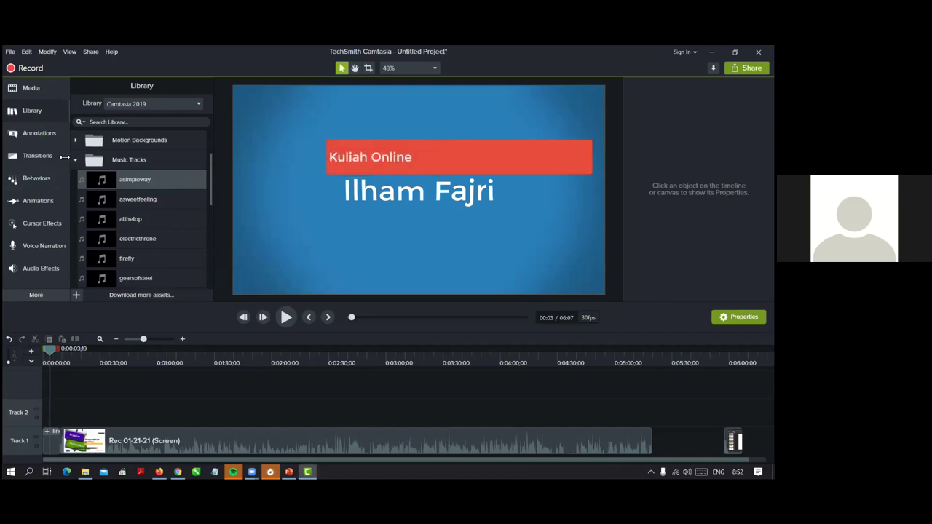
pyautogui.doubleClick(132, 201)
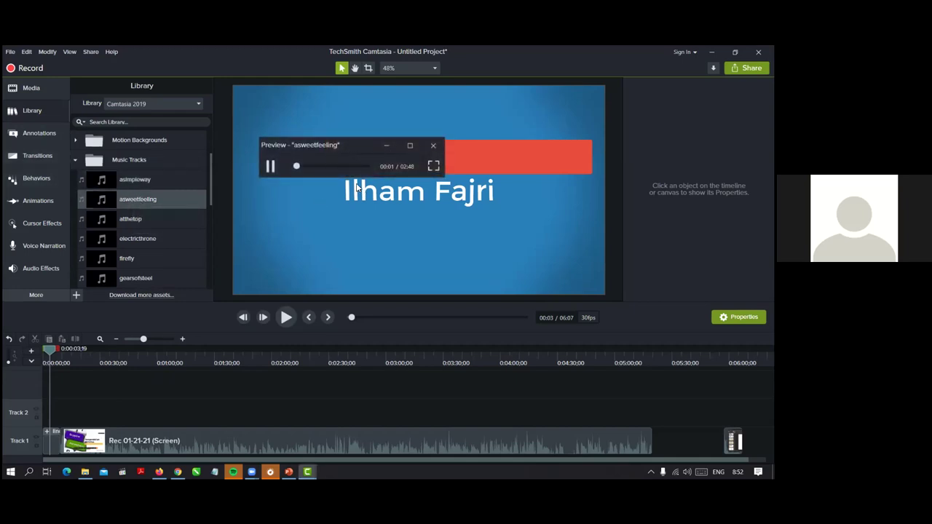
pyautogui.scroll(-1, 125, 219)
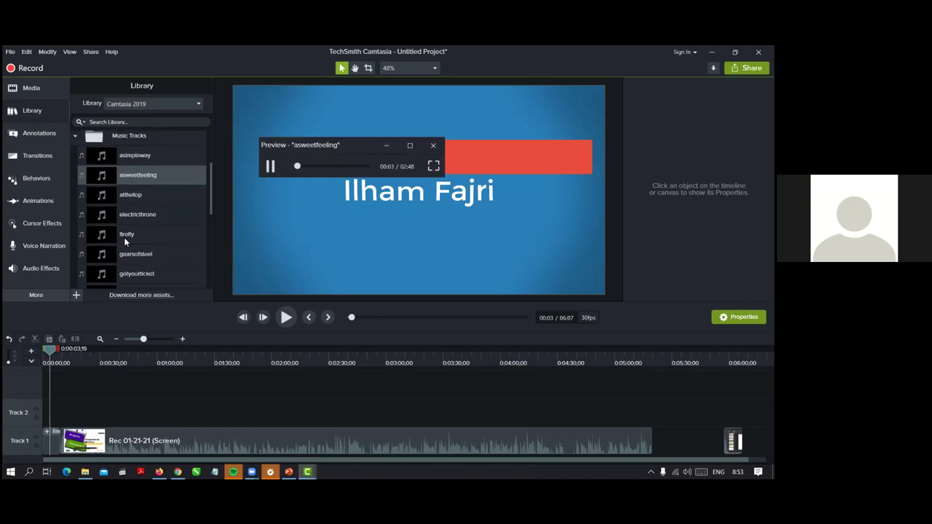
pyautogui.click(434, 147)
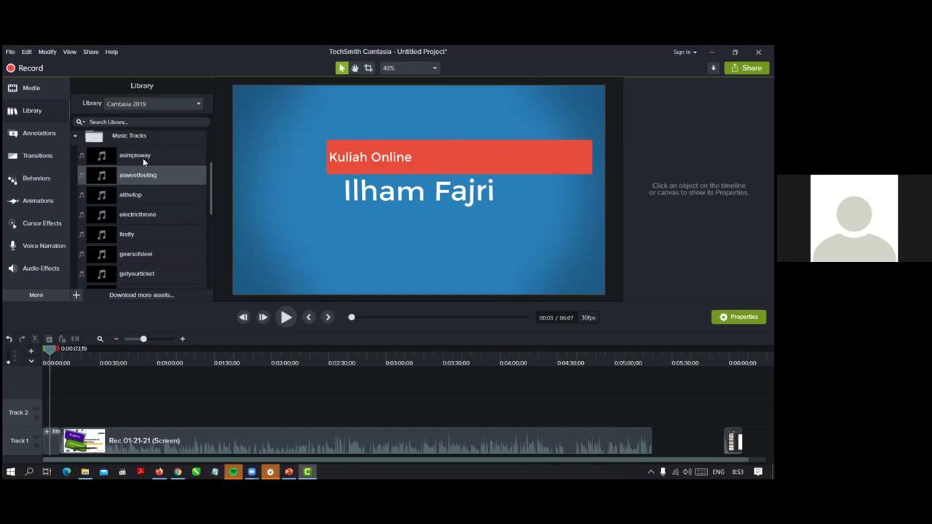
pyautogui.click(128, 235)
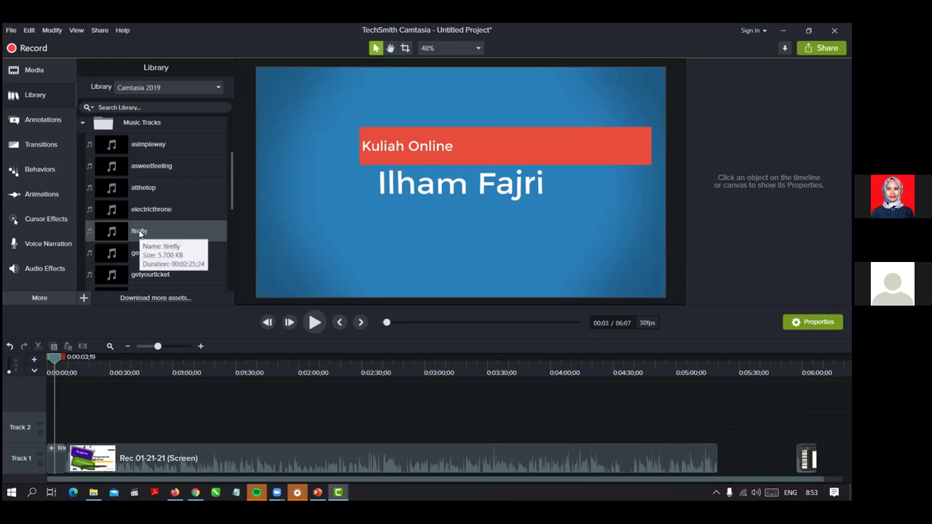
# Step: Place the firefly music on Track 2 at 0:00 and play the project from the start
pyautogui.moveTo(138, 232); pyautogui.dragTo(41, 444)
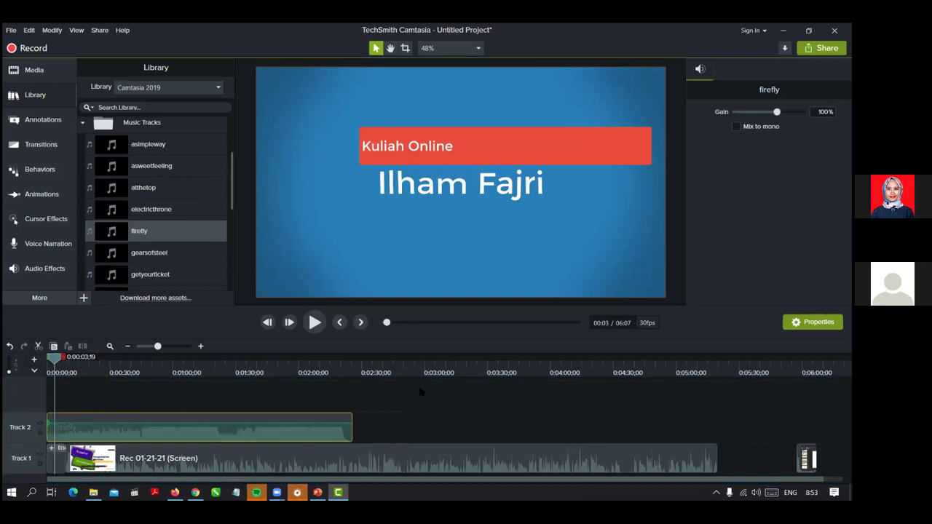
pyautogui.moveTo(55, 357); pyautogui.dragTo(46, 358)
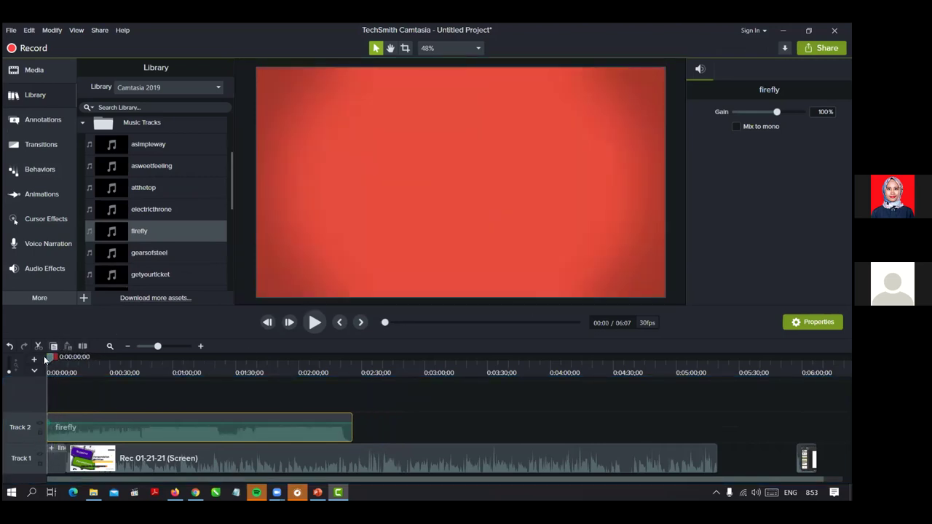
pyautogui.click(316, 323)
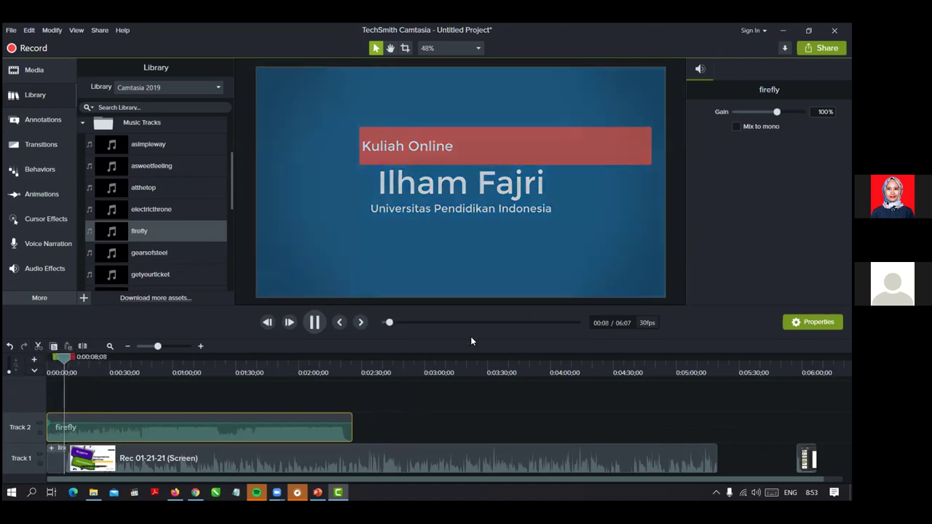
pyautogui.click(314, 322)
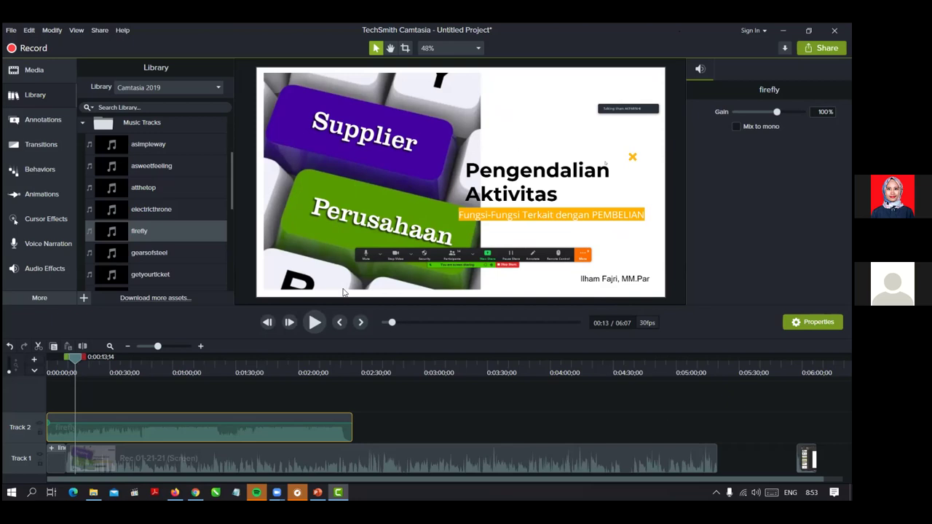
# Step: Replay the intro with music from the beginning, stopping around two seconds in
pyautogui.moveTo(64, 363); pyautogui.dragTo(47, 361)
pyautogui.click(313, 323)
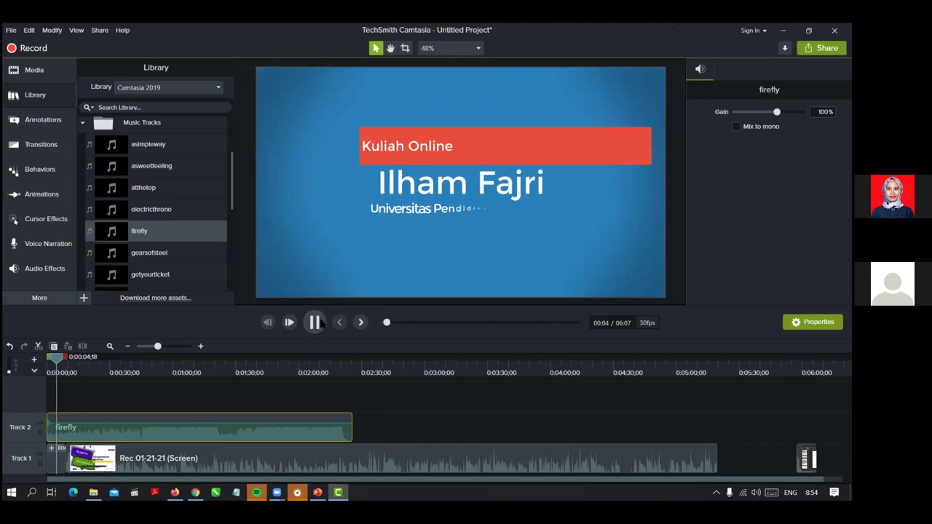
pyautogui.press('space')
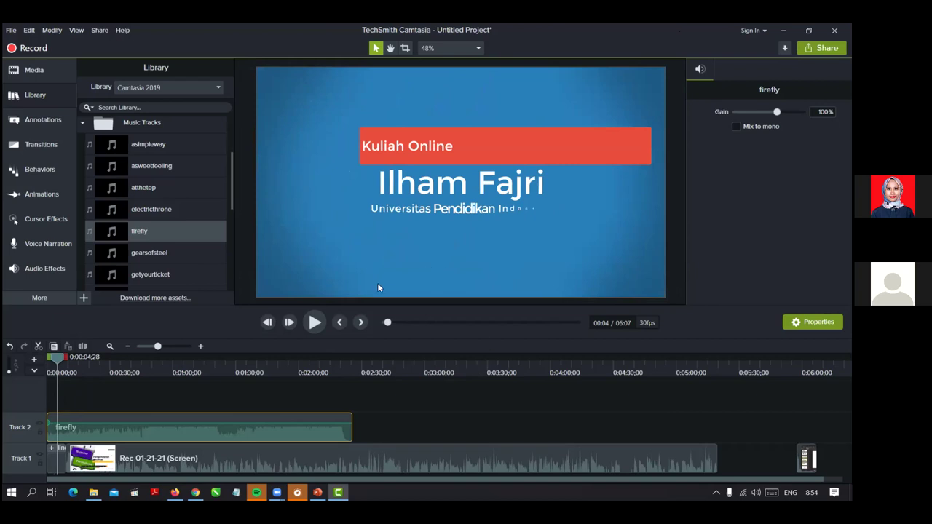
pyautogui.moveTo(55, 358); pyautogui.dragTo(35, 359)
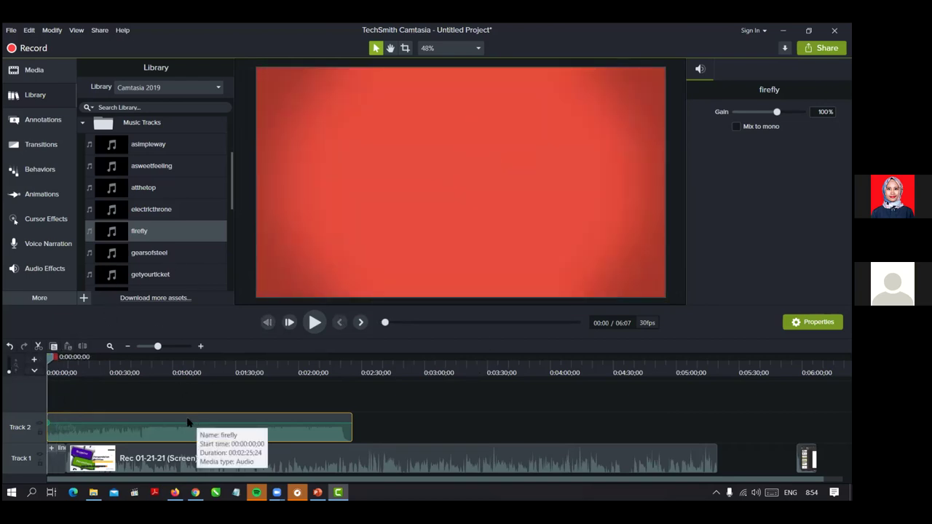
# Step: Delete the firefly clip from Track 2 and play the project without music
pyautogui.rightClick(186, 421)
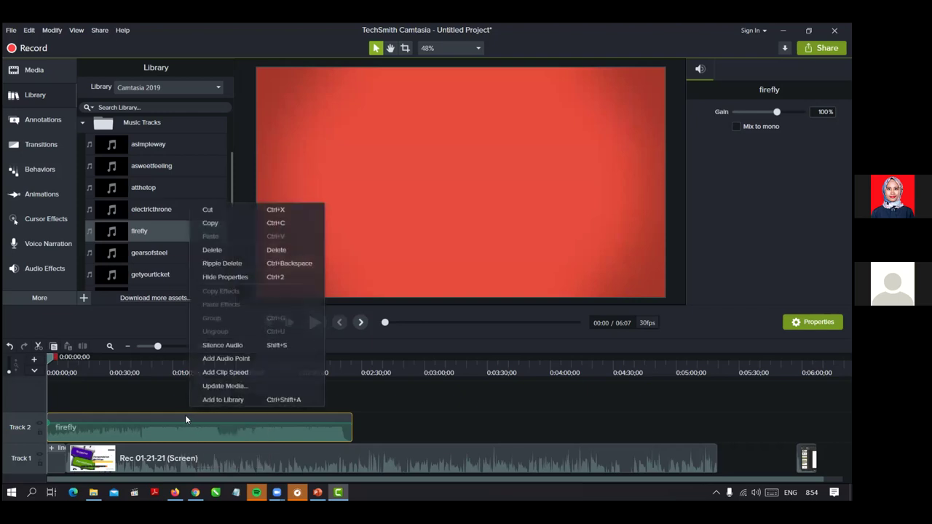
pyautogui.click(214, 249)
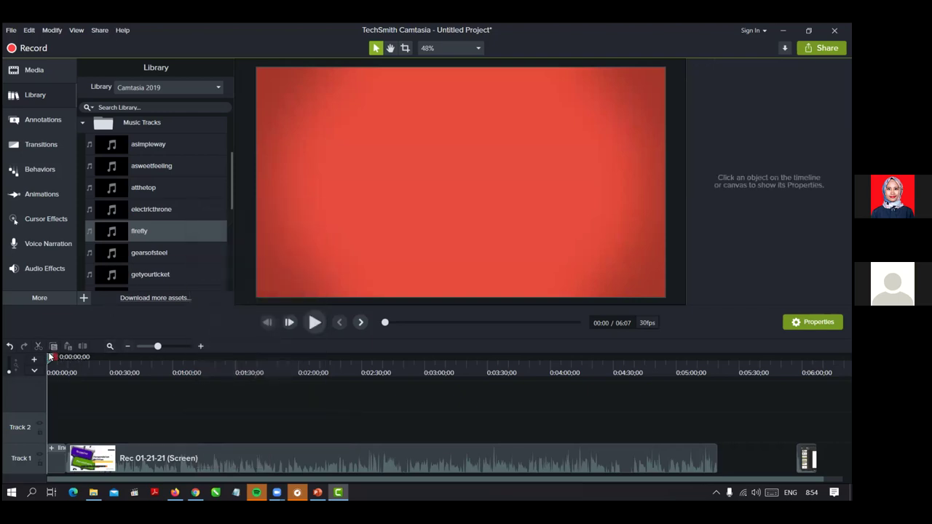
pyautogui.click(313, 323)
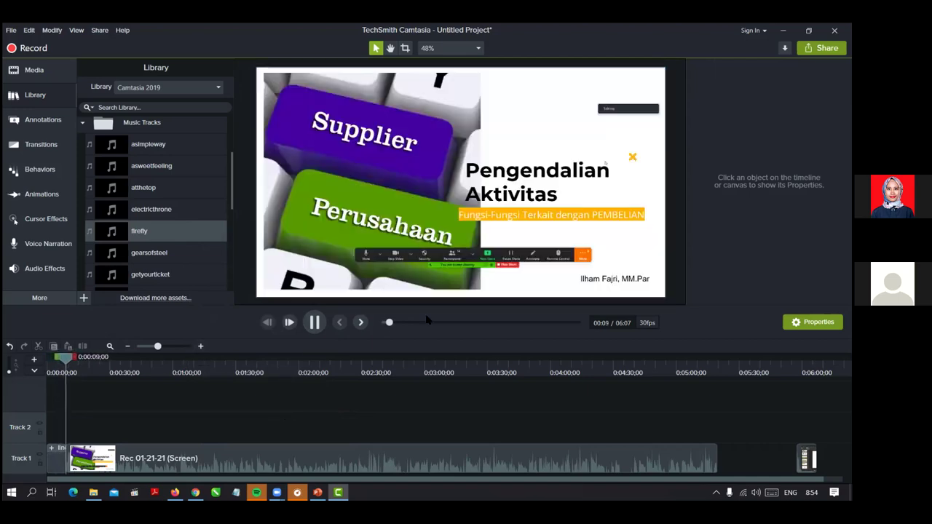
pyautogui.click(317, 325)
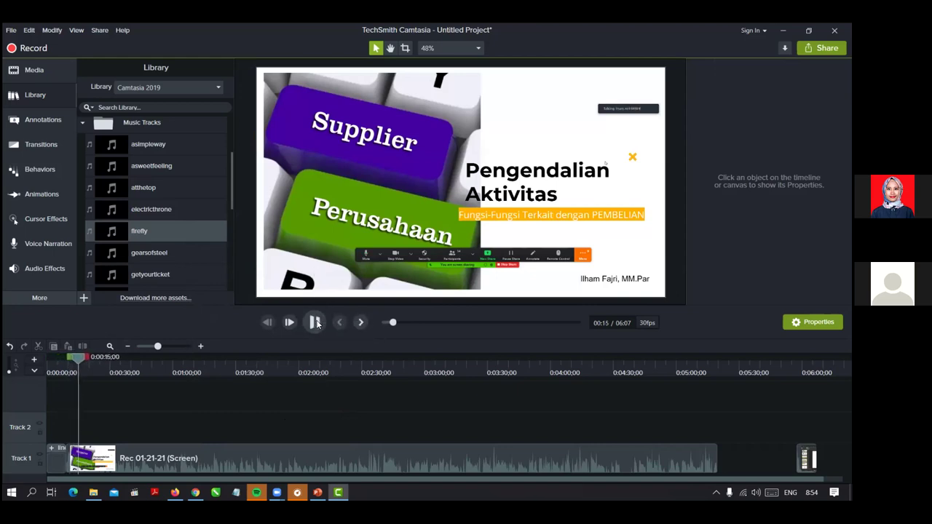
# Step: Put firefly back on Track 2 at 0:00 and play the intro with it from the start
pyautogui.click(139, 230)
pyautogui.moveTo(141, 233); pyautogui.dragTo(45, 442)
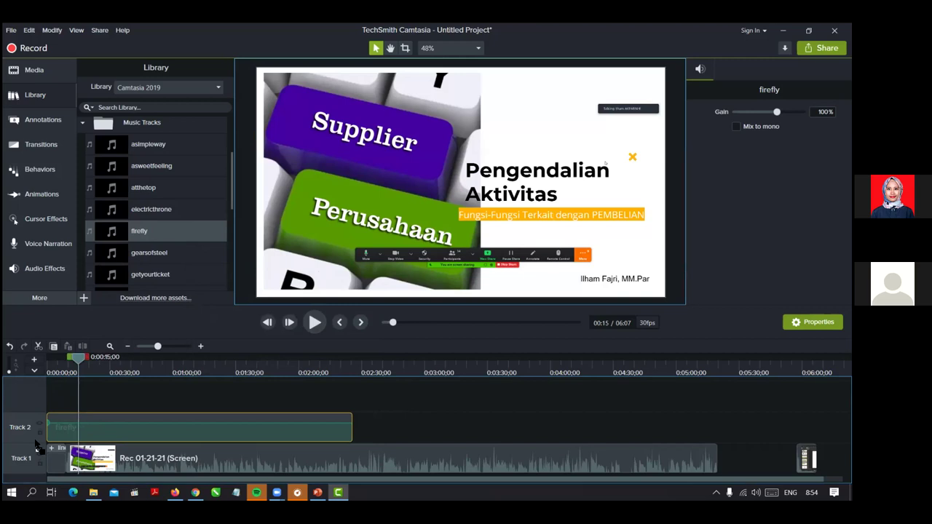
pyautogui.hotkey('ctrl', 'Home')
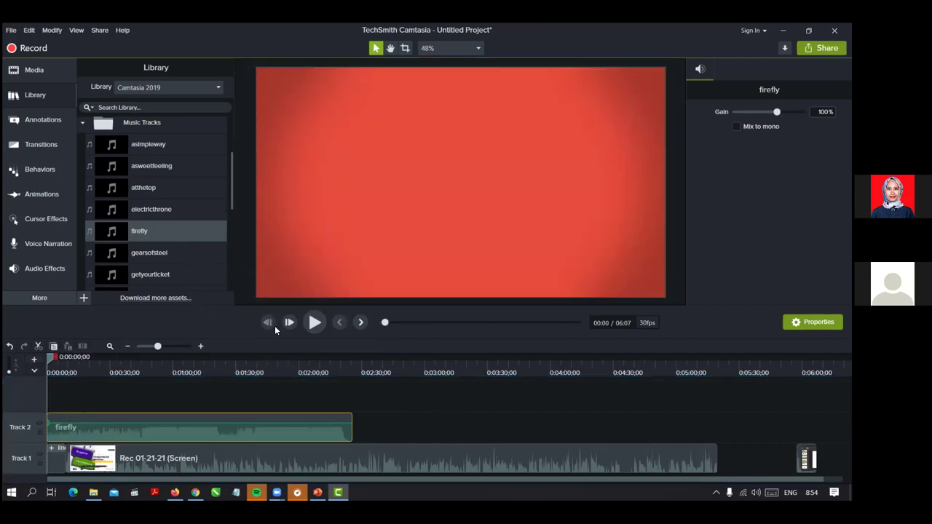
pyautogui.click(313, 322)
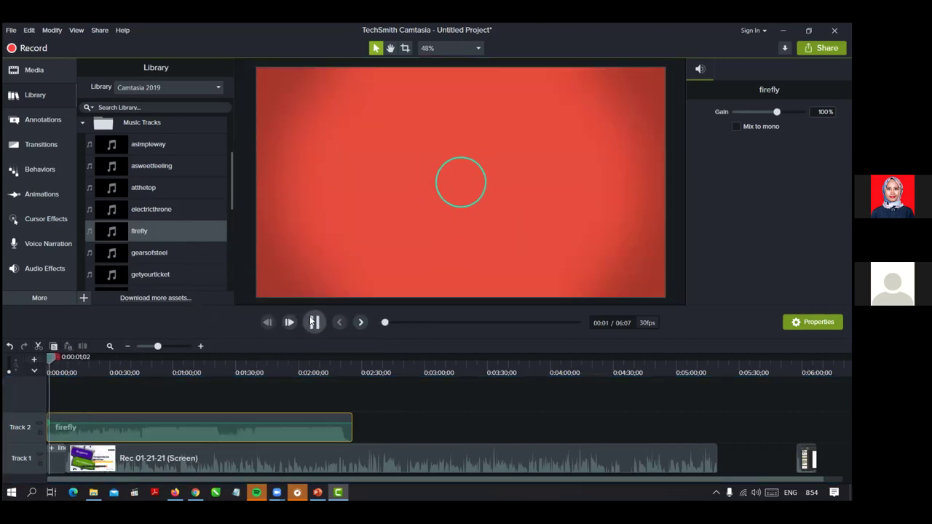
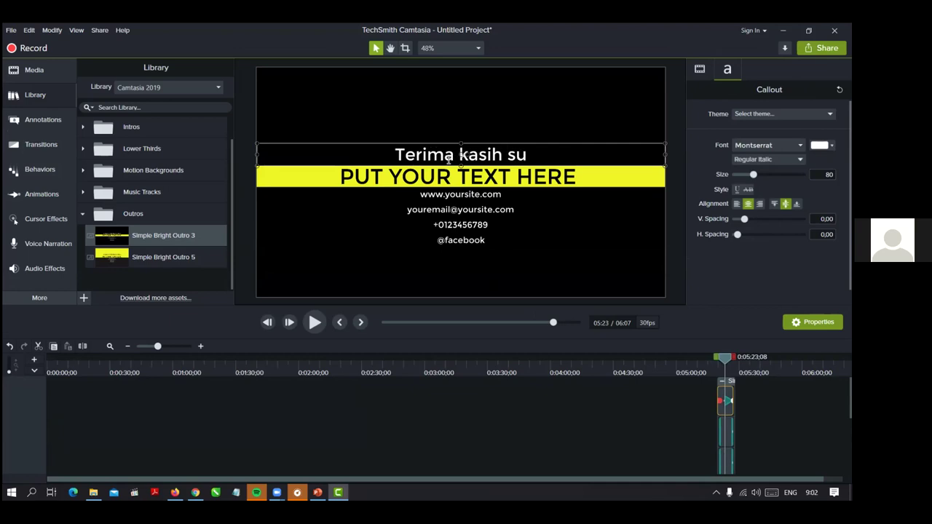
# Step: Finish the outro title as 'Terima kasih sudah menonton' and replace PUT YOUR TEXT HERE with 'Jangan subscribe'
pyautogui.write('h meno')
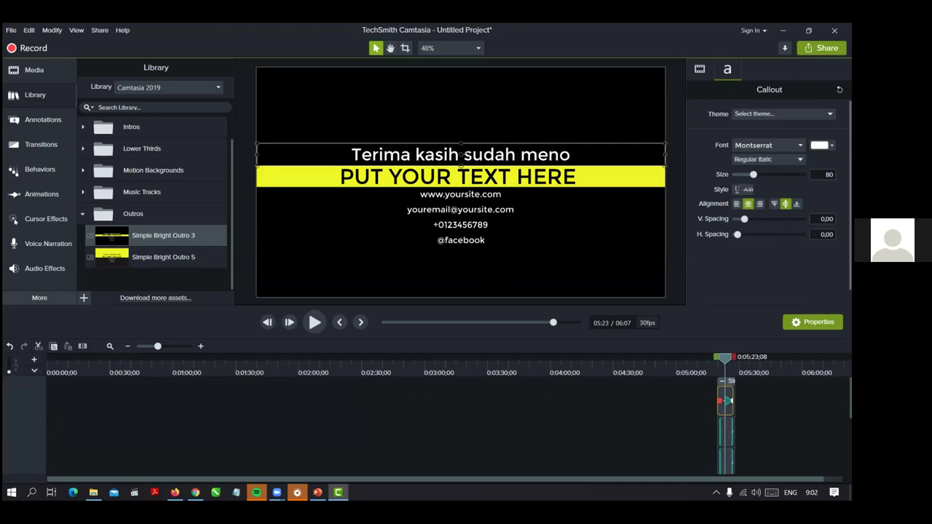
pyautogui.write('nton')
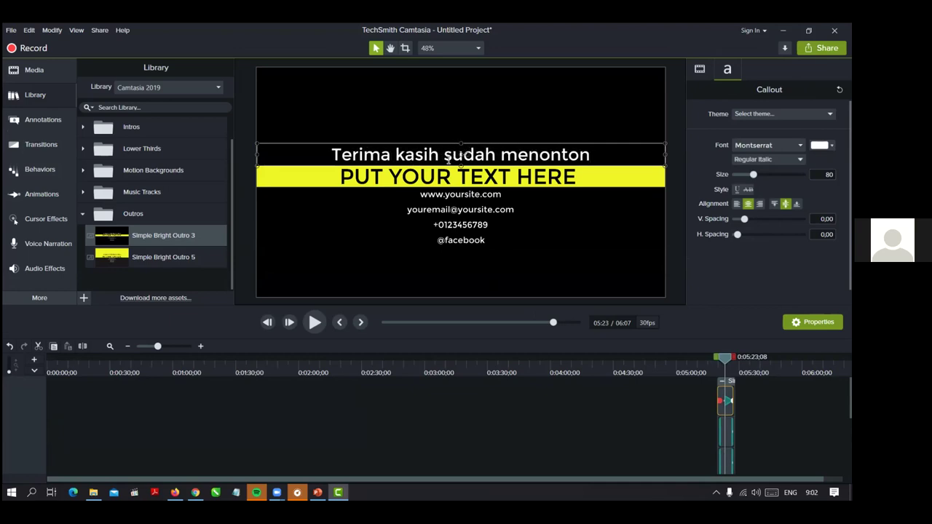
pyautogui.click(376, 180)
pyautogui.doubleClick(374, 179)
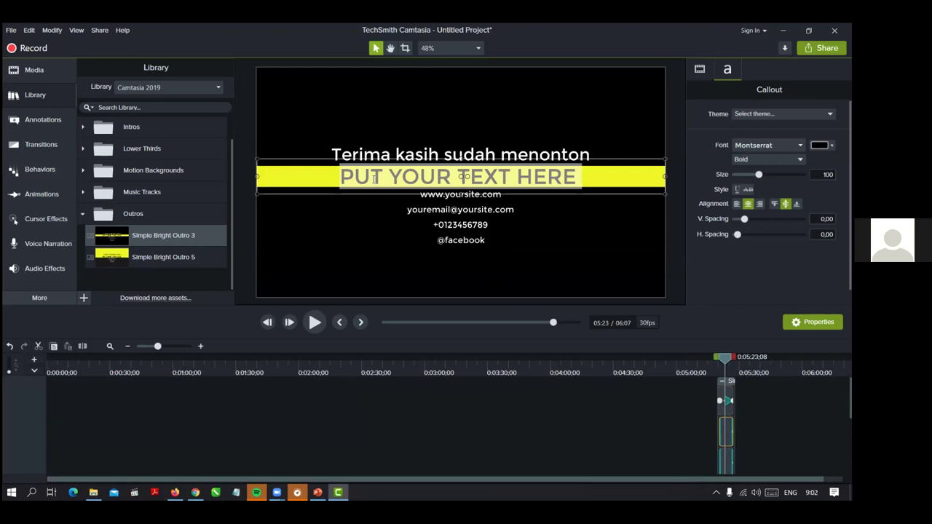
pyautogui.write('J')
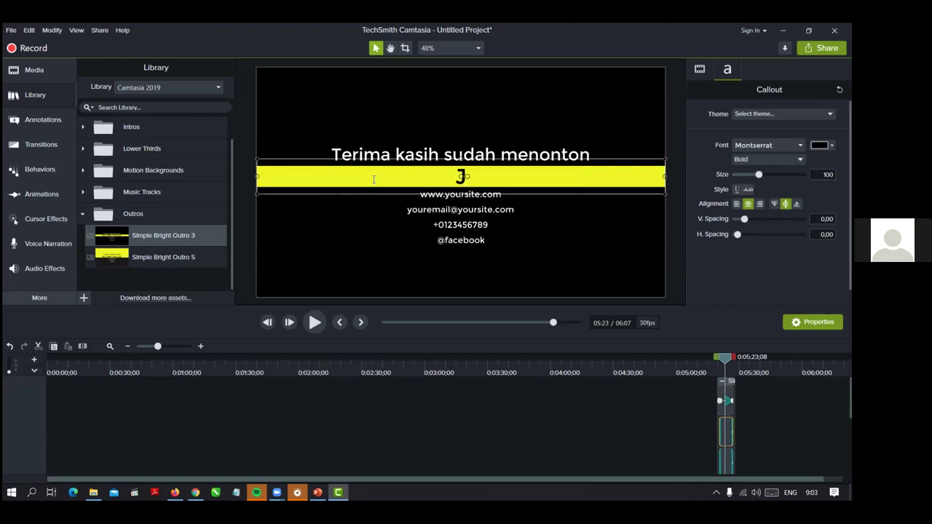
pyautogui.write('angan su')
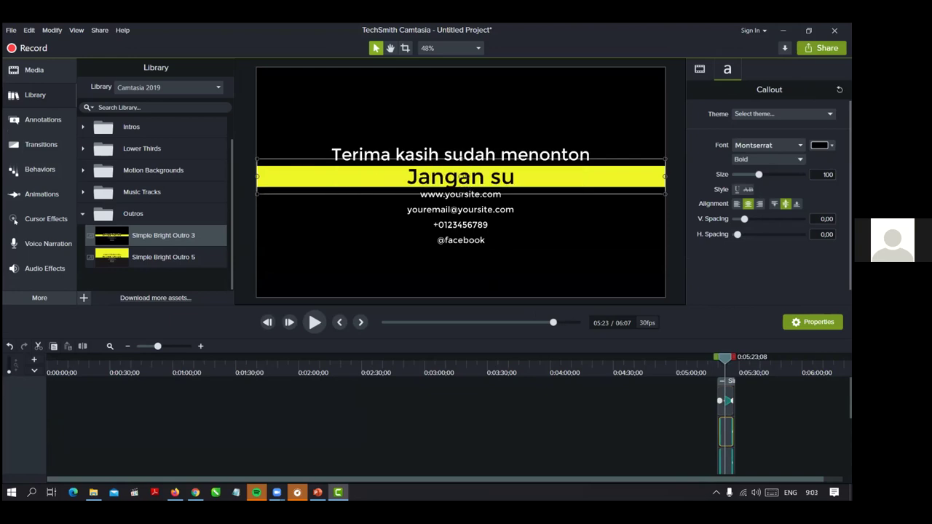
pyautogui.write('bscri')
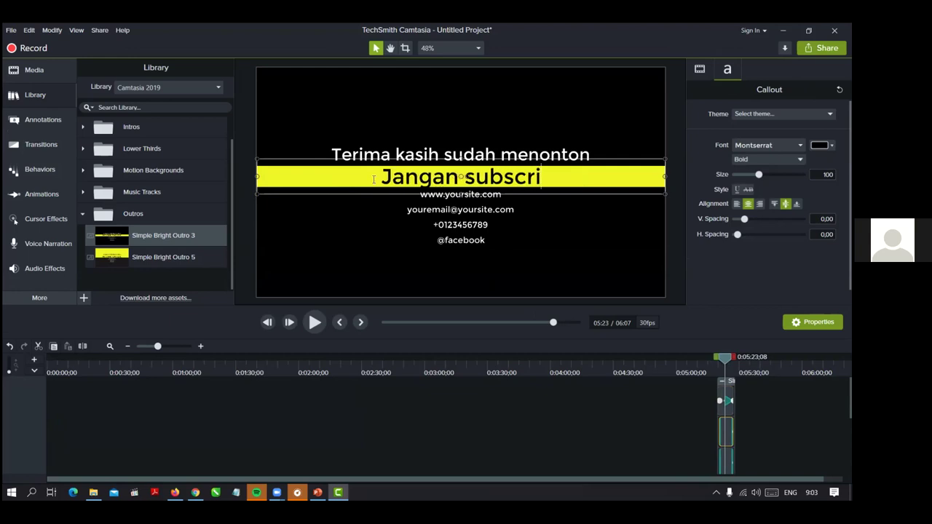
pyautogui.write('be')
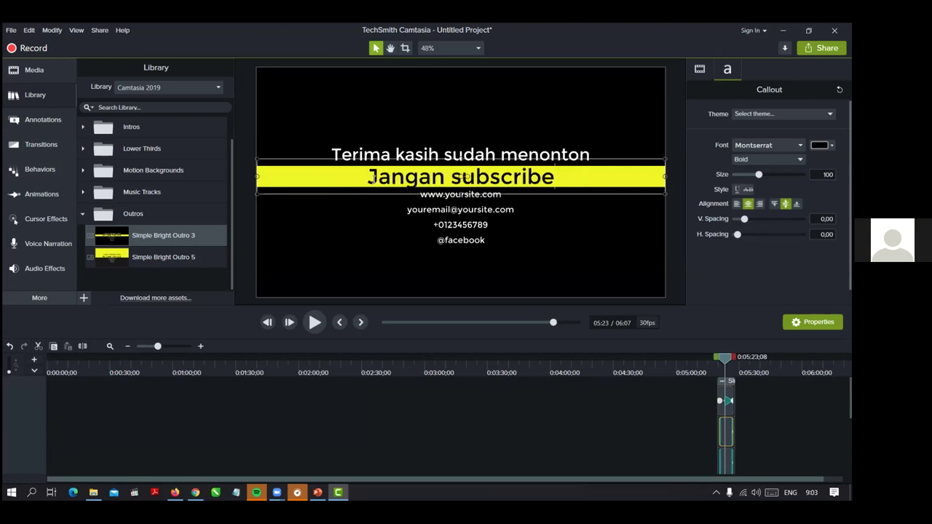
pyautogui.click(429, 196)
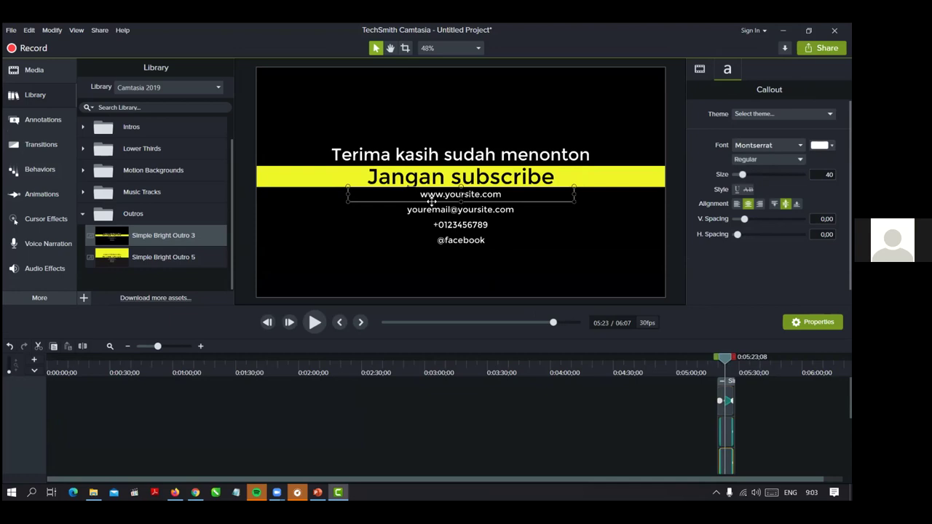
pyautogui.click(436, 210)
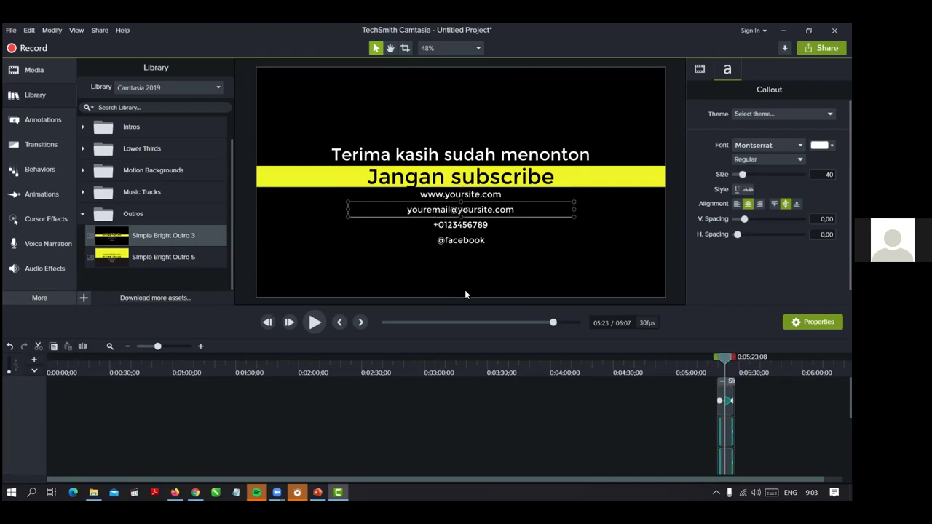
pyautogui.click(460, 243)
pyautogui.click(454, 225)
pyautogui.click(452, 239)
pyautogui.press('Delete')
pyautogui.click(447, 225)
pyautogui.press('Delete')
pyautogui.click(440, 210)
pyautogui.press('Delete')
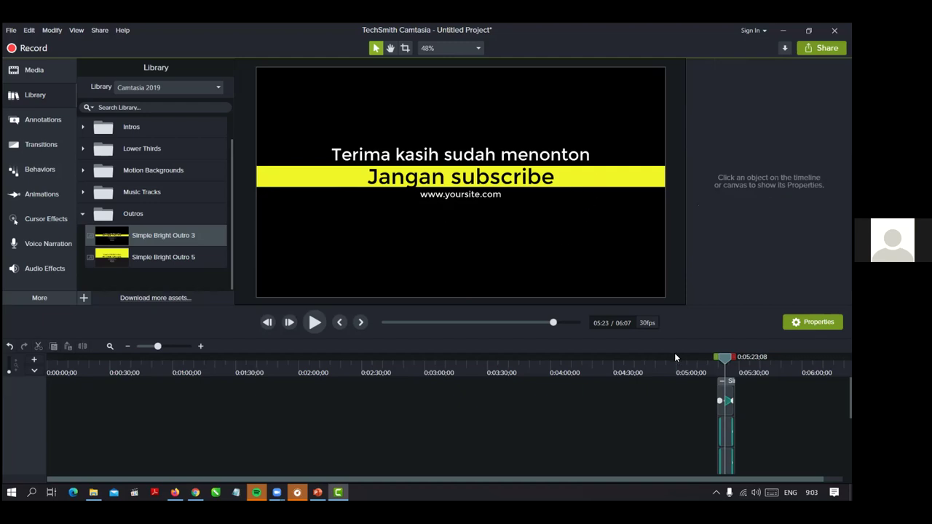
pyautogui.moveTo(726, 355)
pyautogui.mouseDown()
pyautogui.moveTo(734, 356)
pyautogui.moveTo(717, 357)
pyautogui.moveTo(727, 357)
pyautogui.mouseUp()
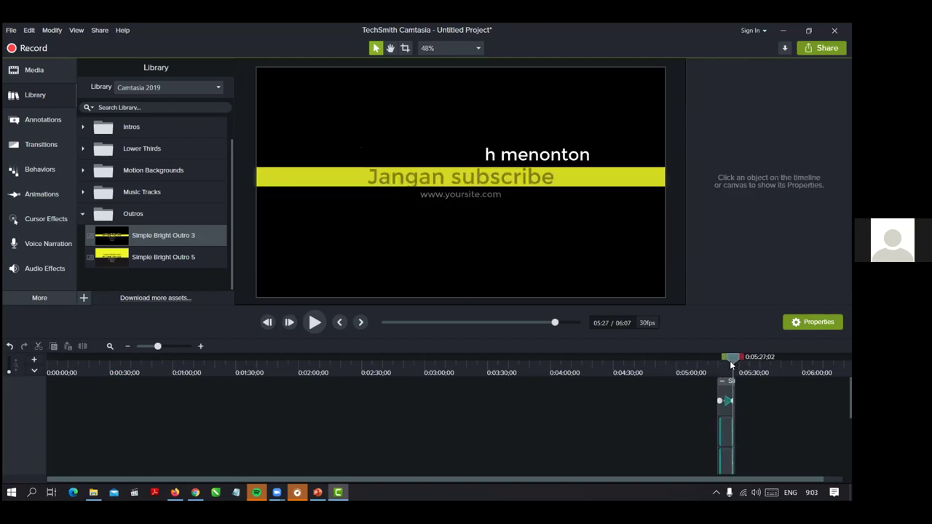
pyautogui.doubleClick(589, 177)
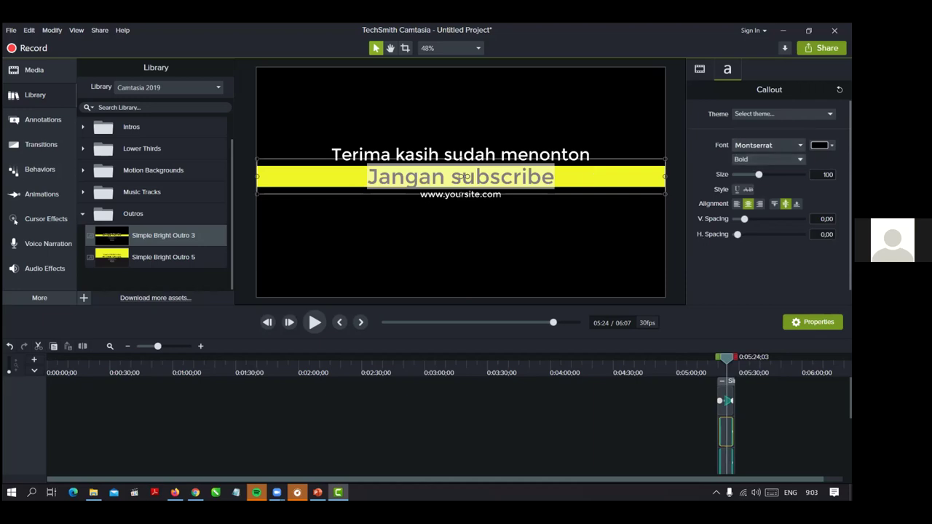
# Step: Change the Jangan subscribe font colour to red (#F41D1D) in Callout properties
pyautogui.scroll(-1, 771, 182)
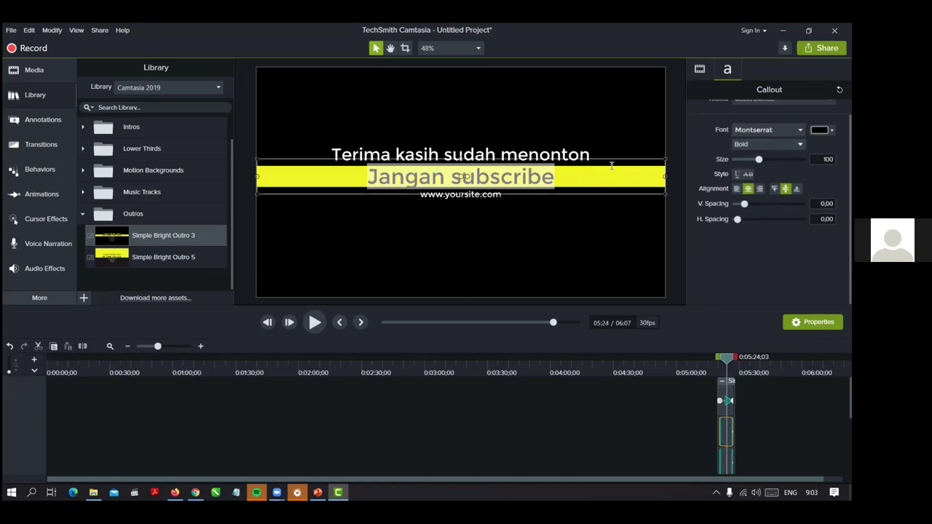
pyautogui.click(703, 71)
pyautogui.click(726, 71)
pyautogui.click(823, 129)
pyautogui.click(748, 239)
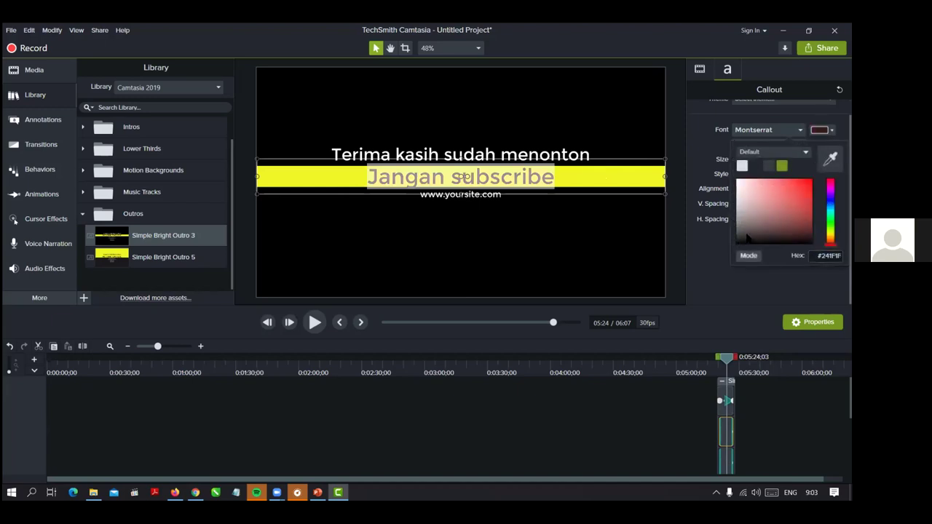
pyautogui.moveTo(772, 219); pyautogui.dragTo(805, 181)
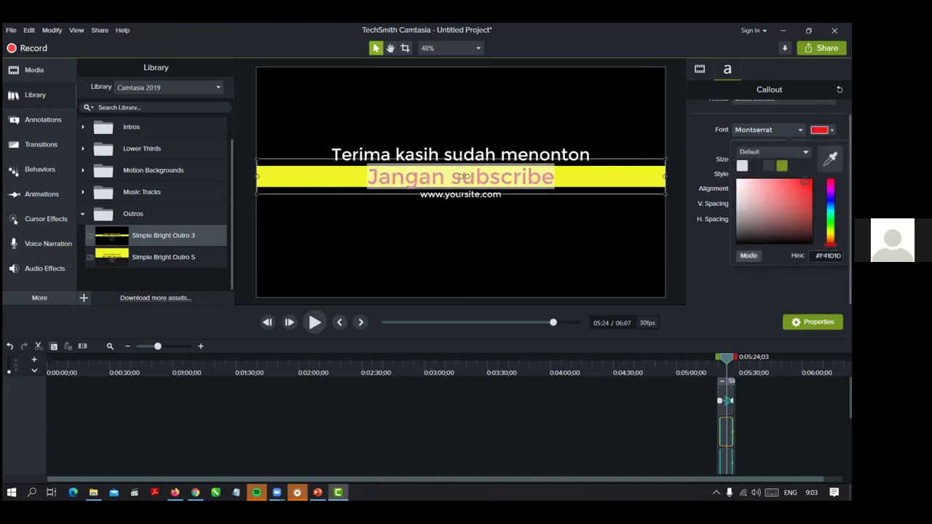
pyautogui.click(463, 176)
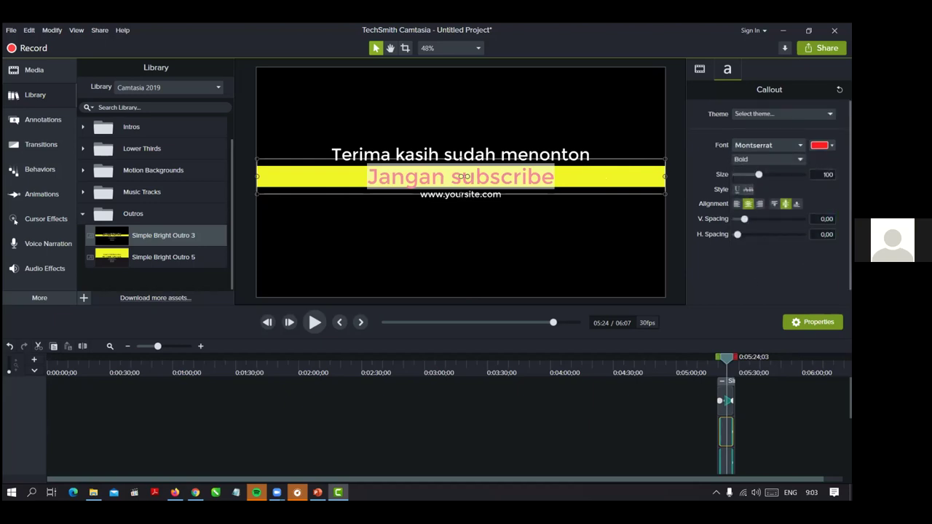
# Step: Confirm the red text colour is kept and deselect the callout to view the outro
pyautogui.click(783, 114)
pyautogui.click(733, 184)
pyautogui.click(819, 145)
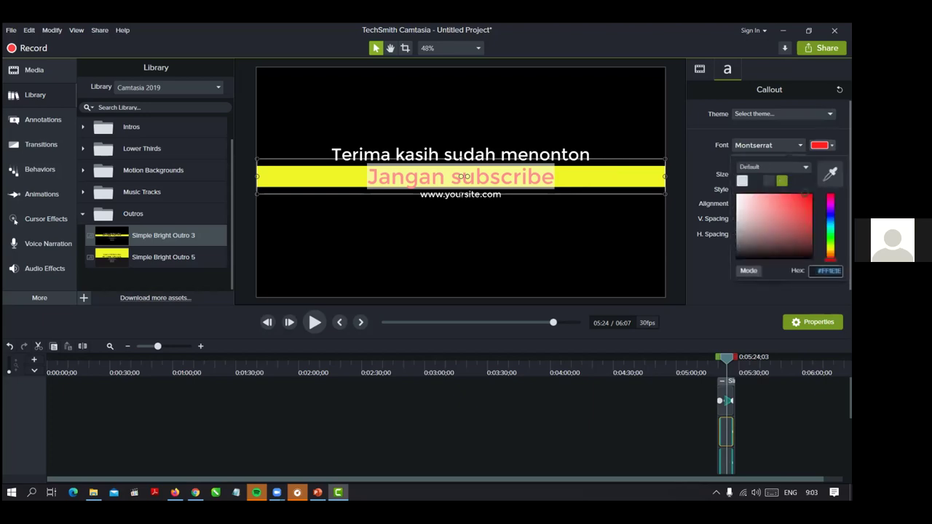
pyautogui.press('Escape')
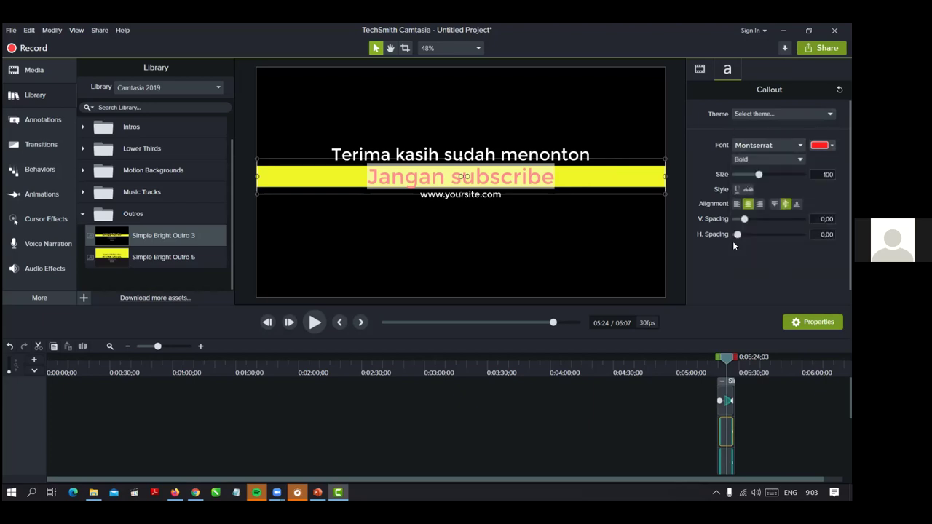
pyautogui.click(614, 182)
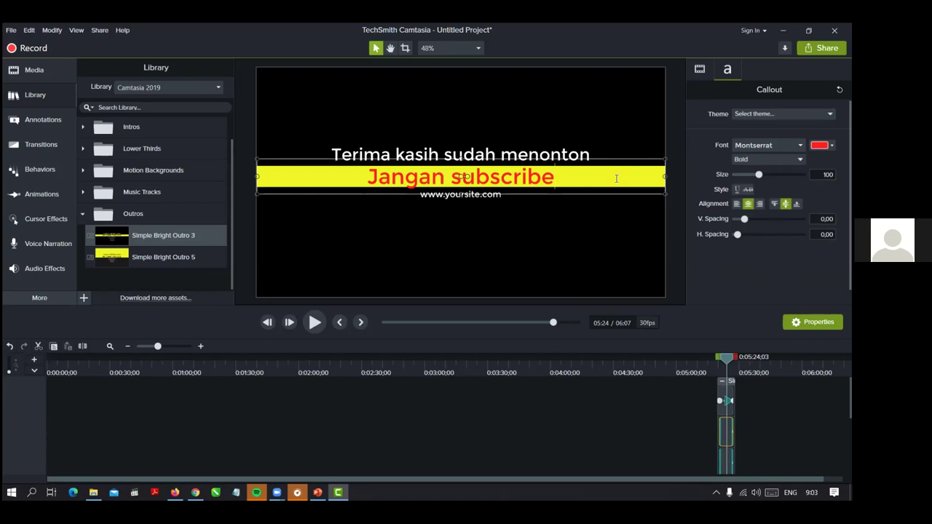
pyautogui.tripleClick(602, 175)
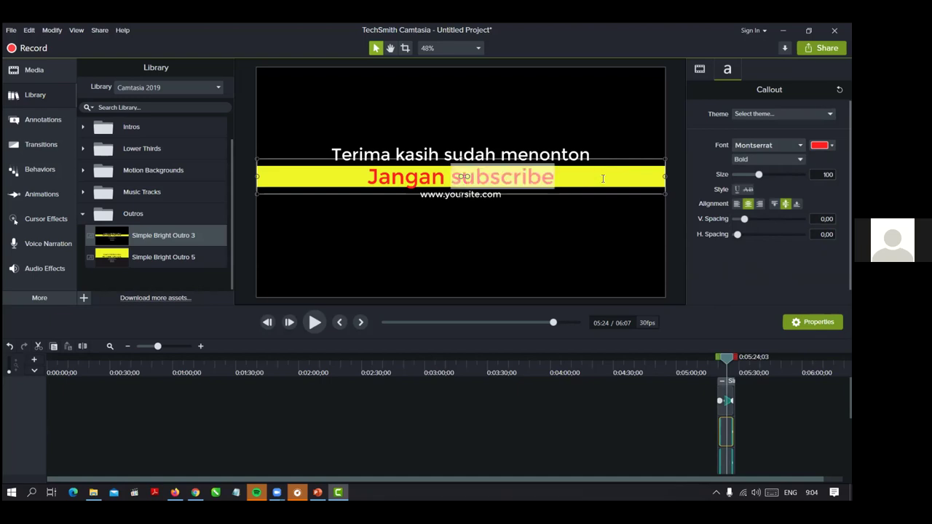
pyautogui.click(603, 179)
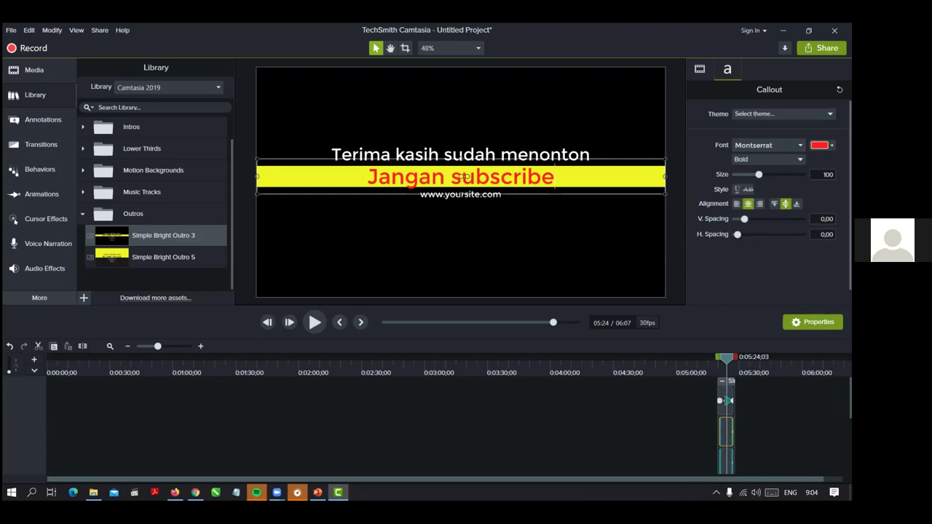
pyautogui.click(499, 441)
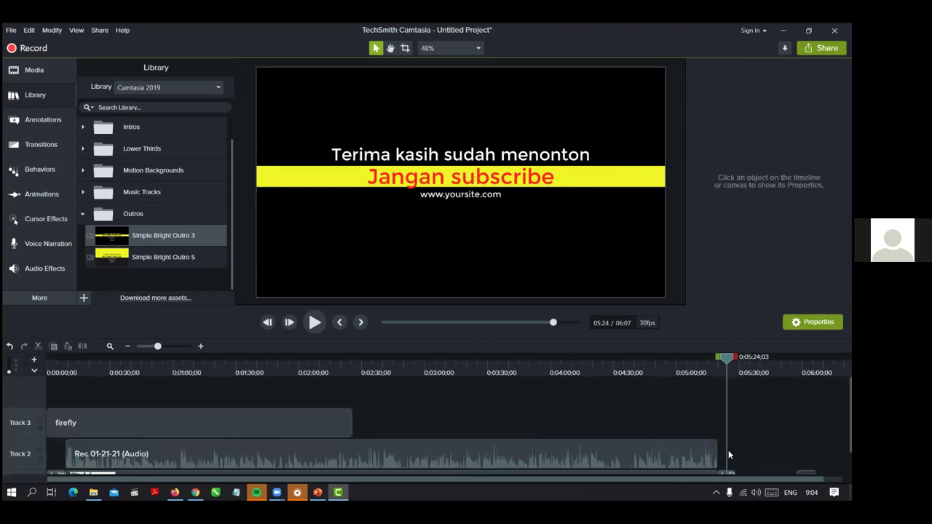
# Step: Play the recording from about 04:53 to find its black end frame
pyautogui.scroll(-1, 736, 426)
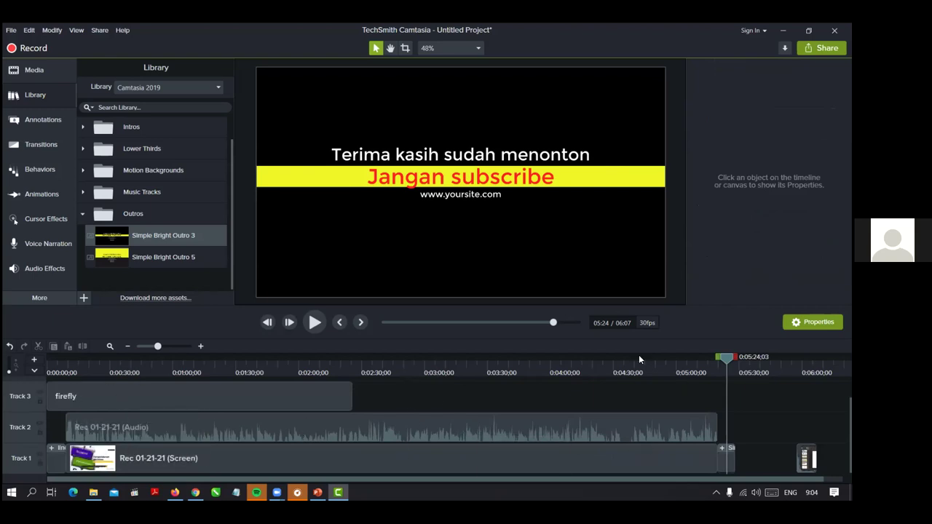
pyautogui.moveTo(727, 356); pyautogui.dragTo(646, 371)
pyautogui.click(313, 324)
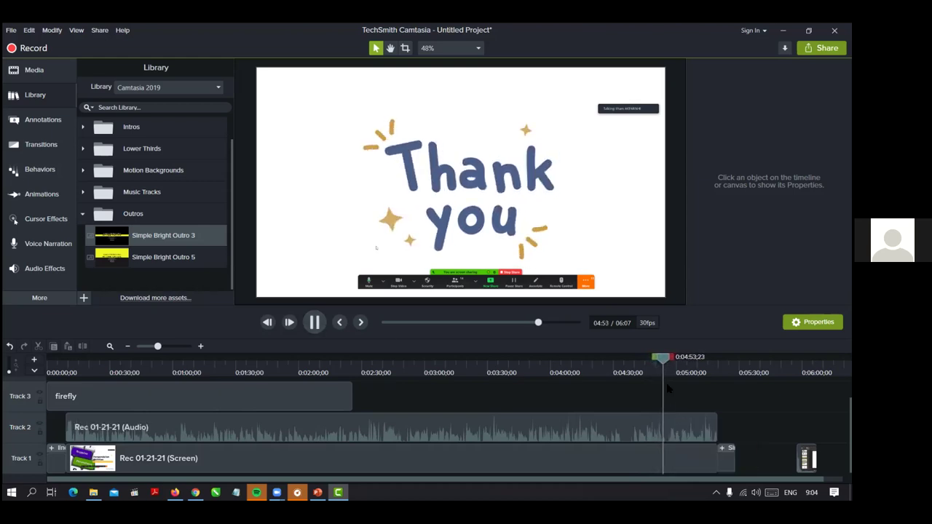
pyautogui.click(315, 326)
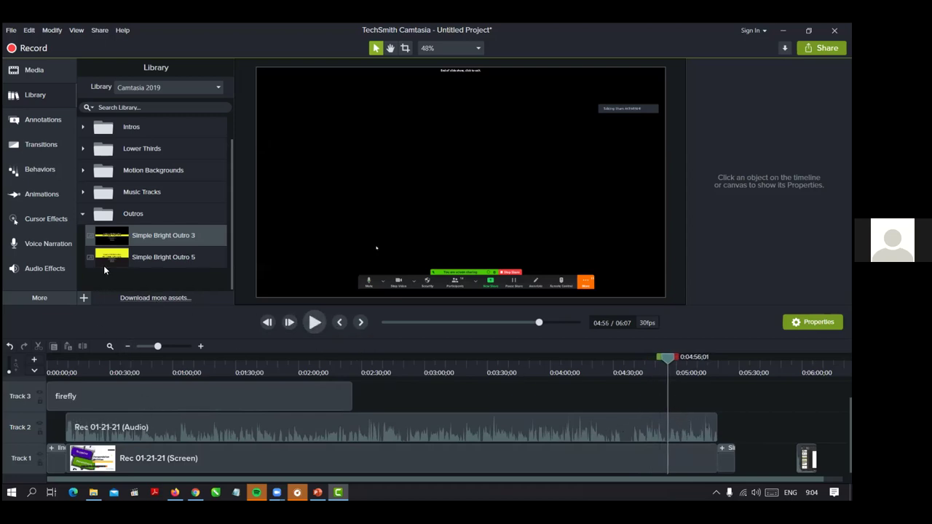
# Step: Split the audio at 04:56, delete the trailing audio and screen pieces, and move the outro left
pyautogui.click(656, 454)
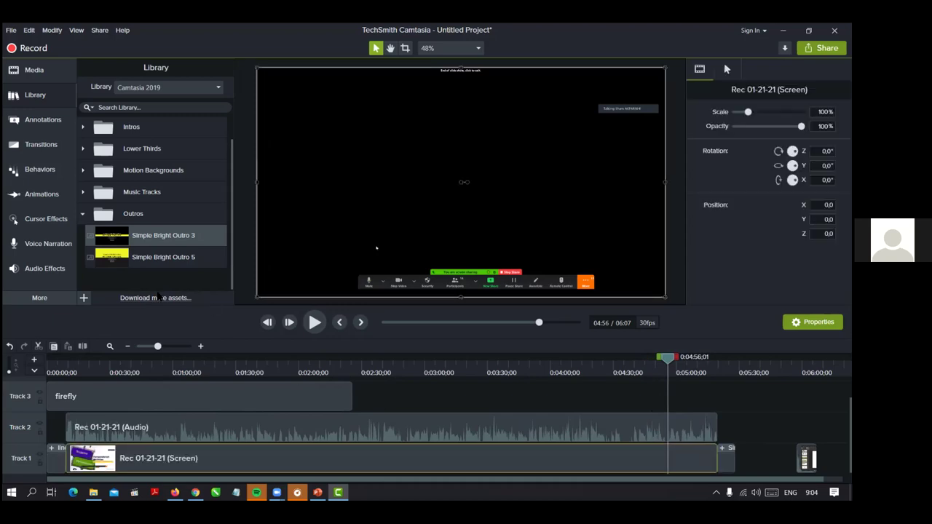
pyautogui.click(653, 433)
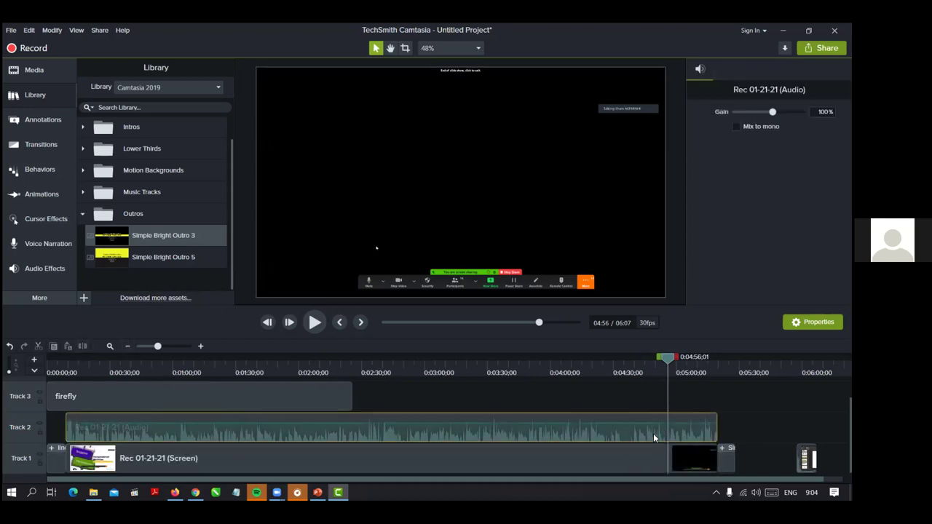
pyautogui.click(83, 347)
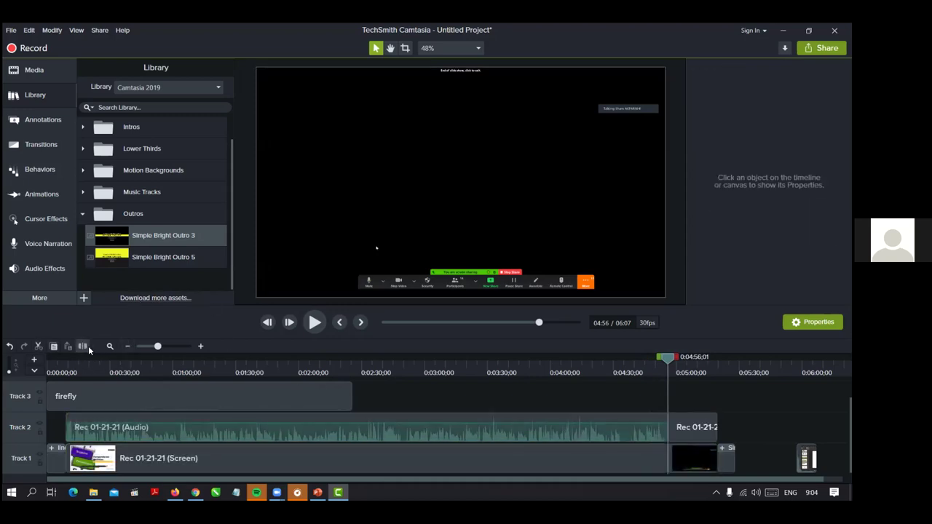
pyautogui.click(695, 428)
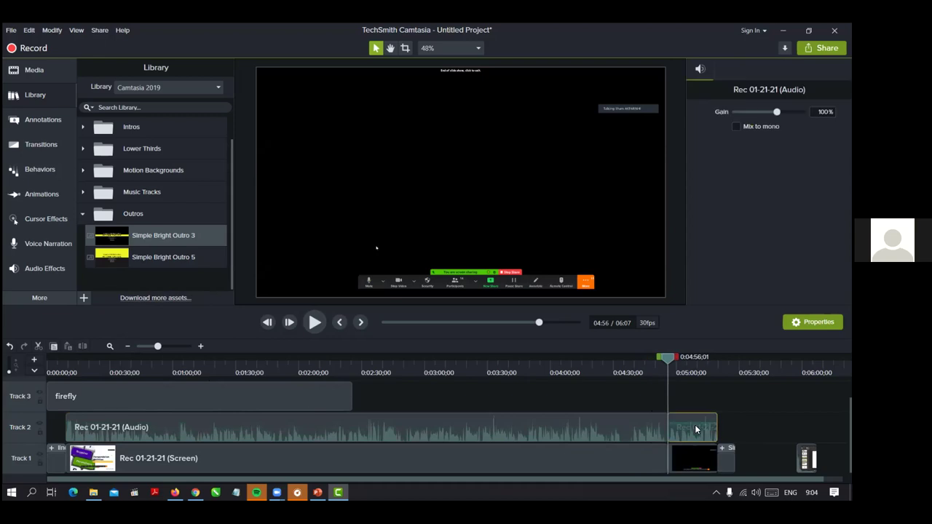
pyautogui.press('Delete')
pyautogui.click(693, 459)
pyautogui.press('Delete')
pyautogui.moveTo(683, 464); pyautogui.dragTo(676, 460)
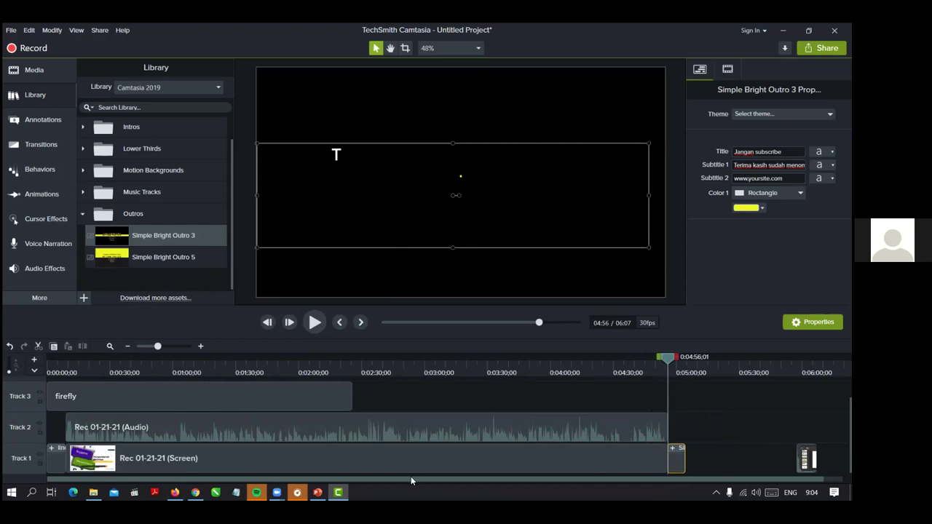
pyautogui.click(138, 400)
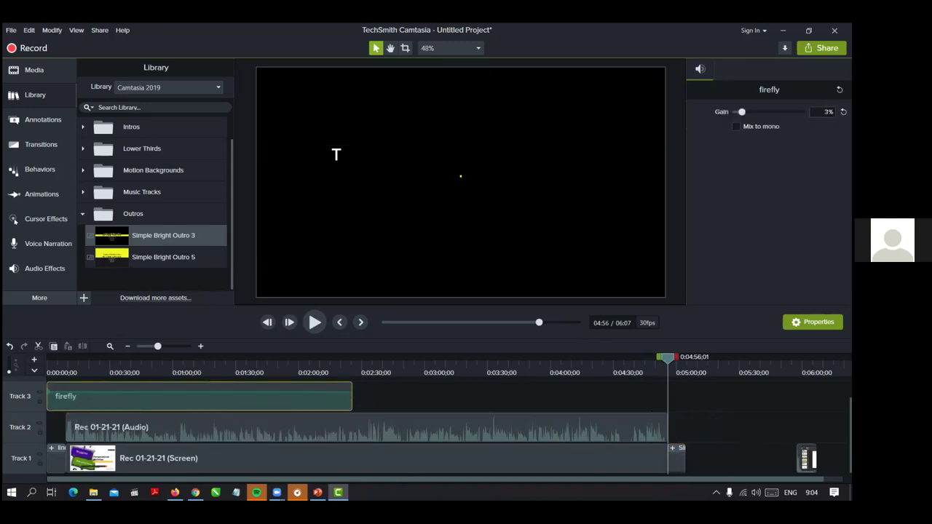
# Step: Delete the old firefly music clip from Track 3
pyautogui.rightClick(181, 395)
pyautogui.click(231, 323)
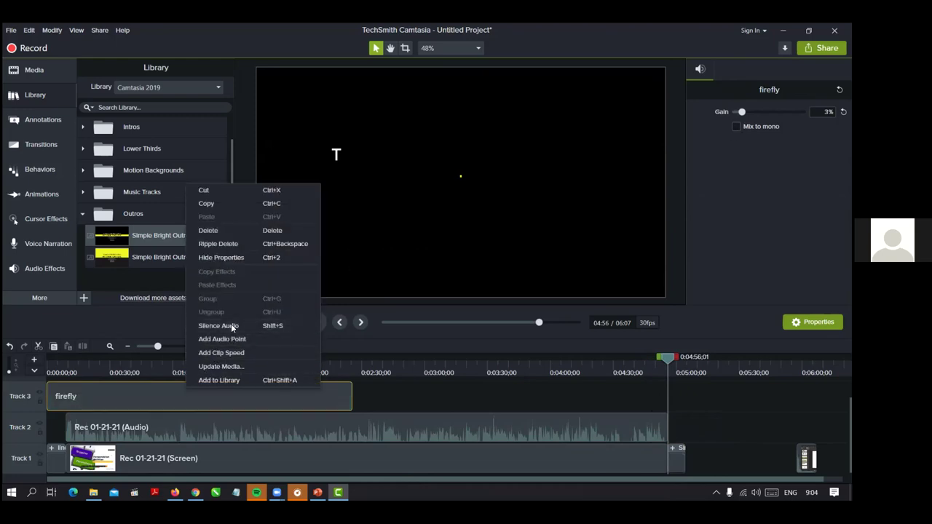
pyautogui.moveTo(741, 112); pyautogui.dragTo(772, 112)
pyautogui.press('Home')
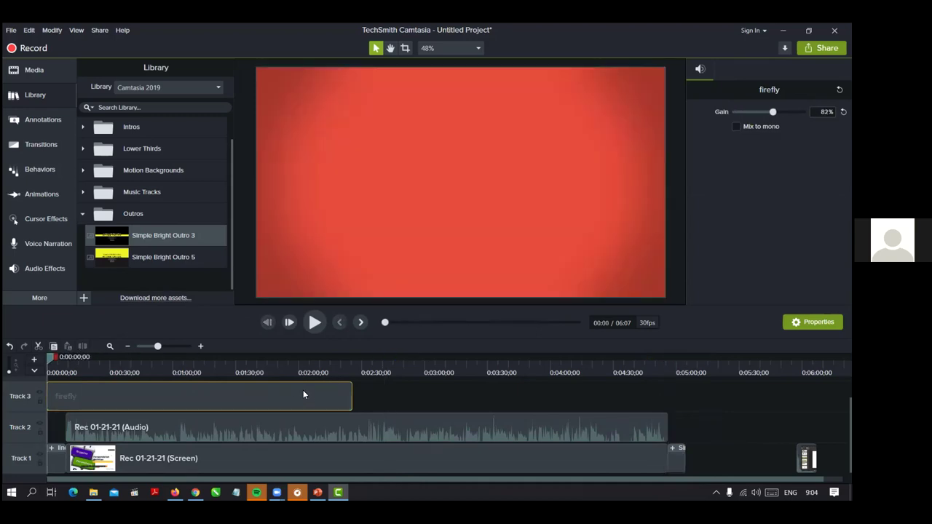
pyautogui.press('Delete')
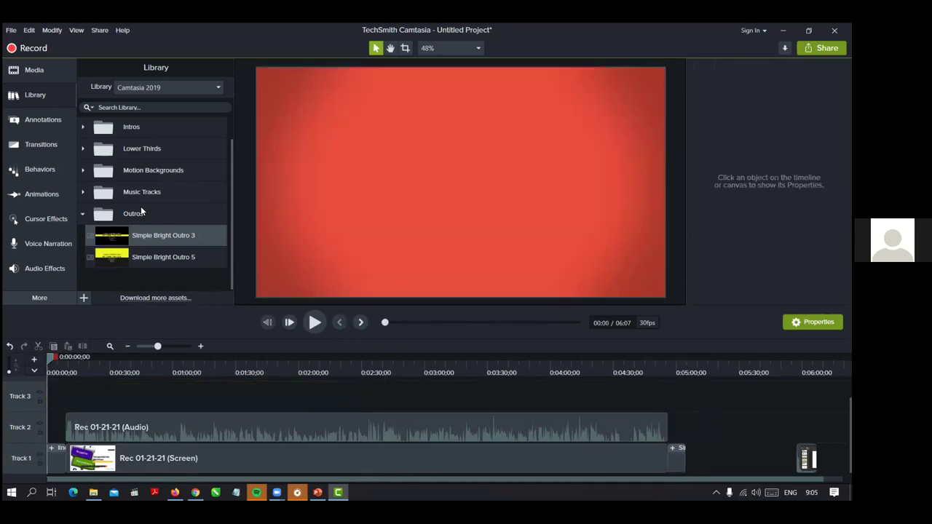
# Step: Place a fresh firefly clip from Music Tracks on Track 3 at 0:00 with gain lowered to 9%
pyautogui.click(137, 195)
pyautogui.scroll(-1, 152, 249)
pyautogui.moveTo(146, 251); pyautogui.dragTo(37, 418)
pyautogui.moveTo(128, 248); pyautogui.dragTo(352, 426)
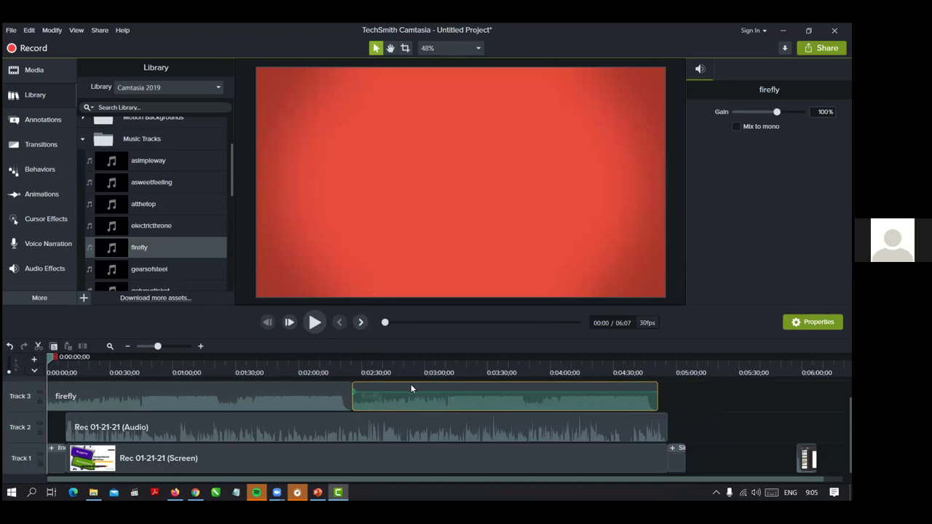
pyautogui.press('Delete')
pyautogui.click(285, 395)
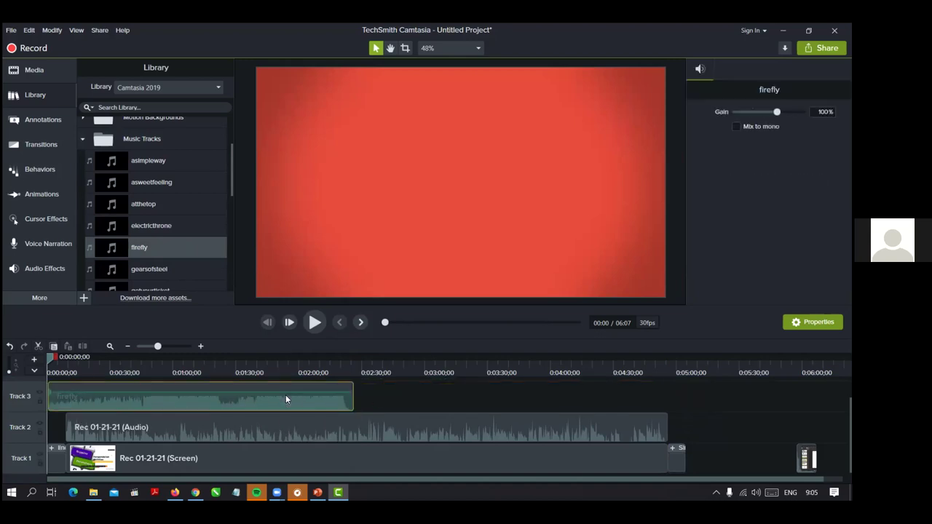
pyautogui.moveTo(777, 112); pyautogui.dragTo(750, 117)
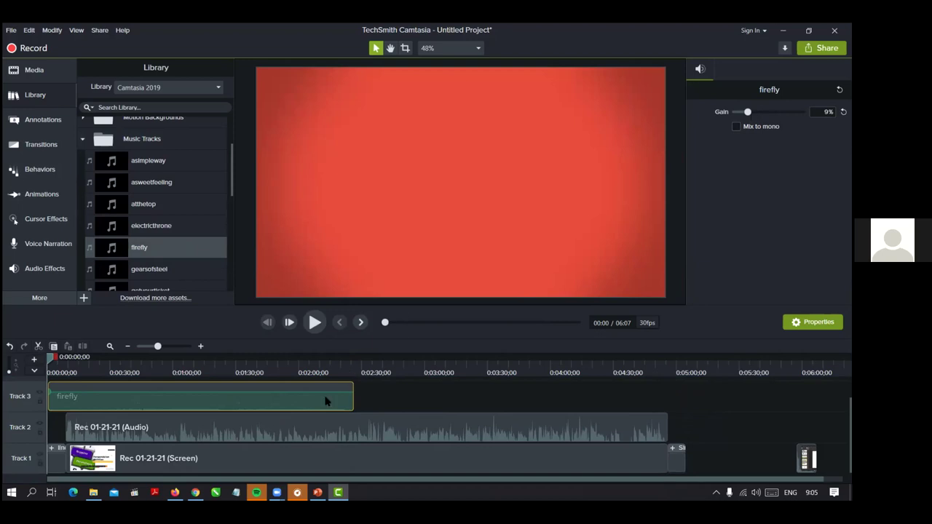
pyautogui.click(420, 395)
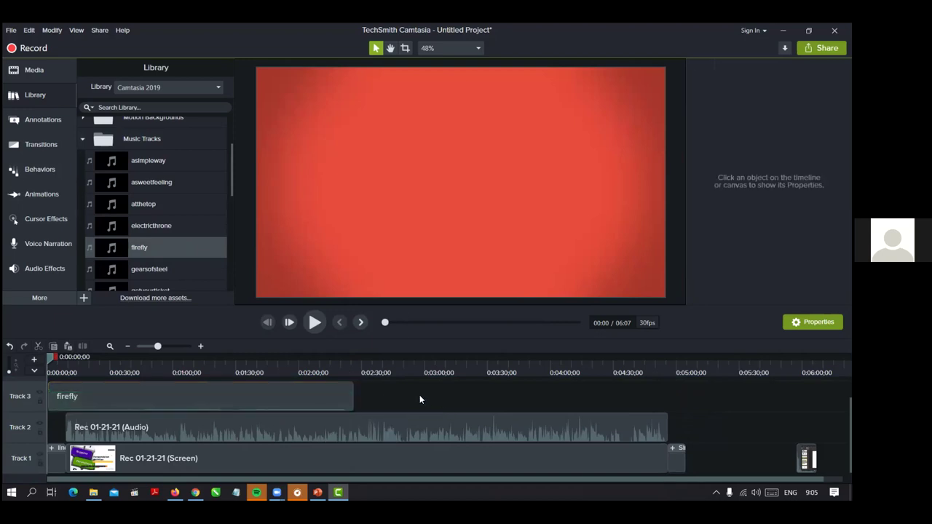
# Step: Add two firefly copies back-to-back, split the music at 5:04 and delete the excess
pyautogui.moveTo(336, 393); pyautogui.dragTo(525, 465)
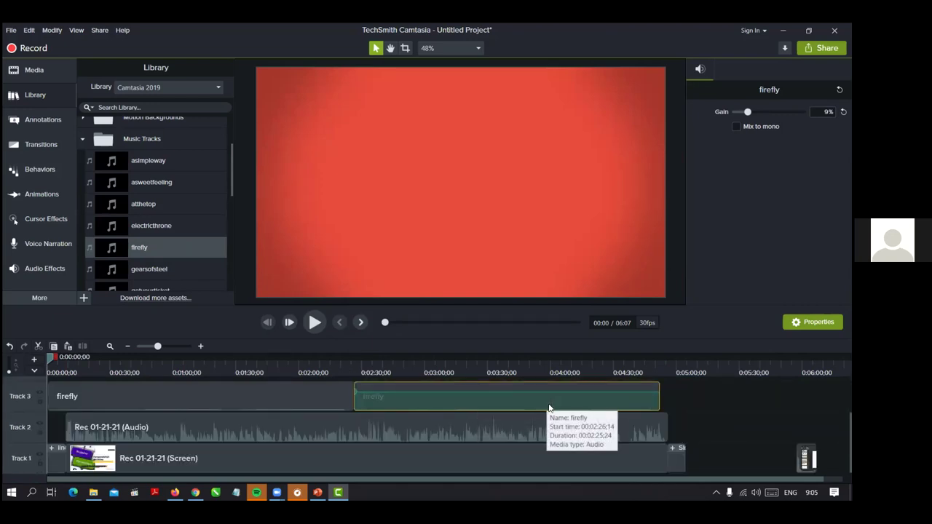
pyautogui.moveTo(342, 396); pyautogui.dragTo(563, 429)
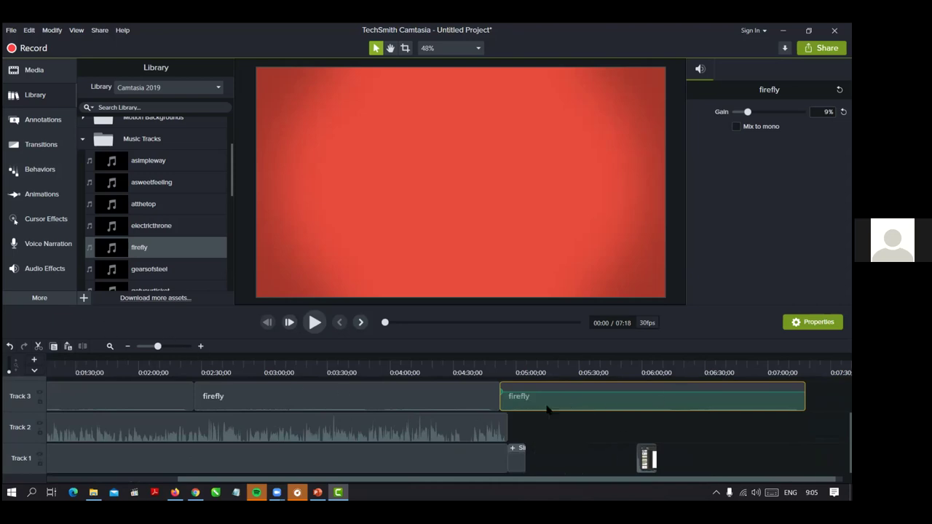
pyautogui.moveTo(480, 371); pyautogui.dragTo(526, 372)
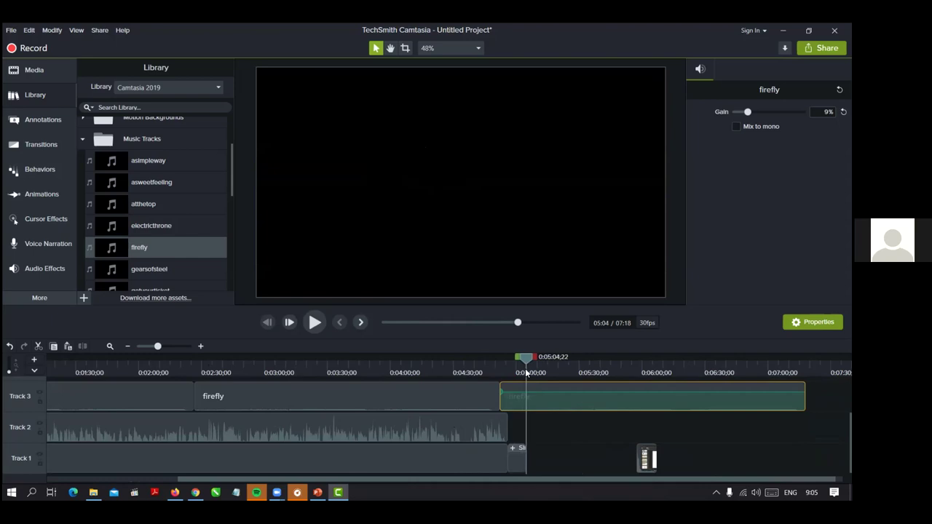
pyautogui.click(82, 347)
pyautogui.click(618, 391)
pyautogui.press('Delete')
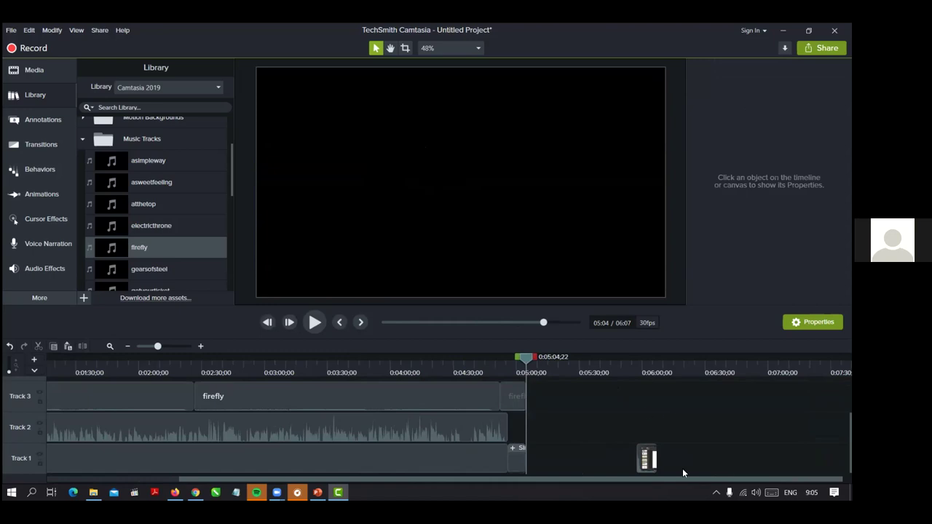
# Step: Delete the leftover clip at the end of Track 1 and restore the maximized Camtasia window
pyautogui.moveTo(688, 429); pyautogui.dragTo(618, 480)
pyautogui.press('Delete')
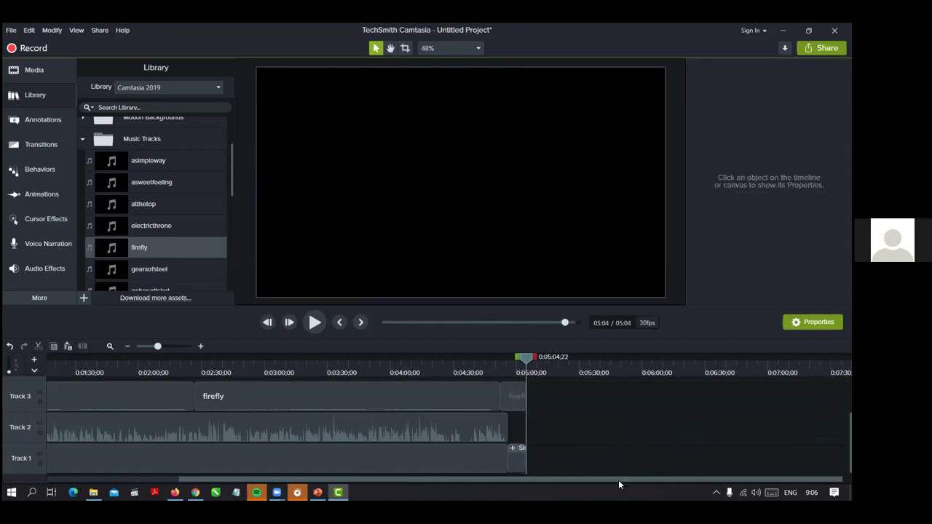
pyautogui.moveTo(570, 480); pyautogui.dragTo(15, 220)
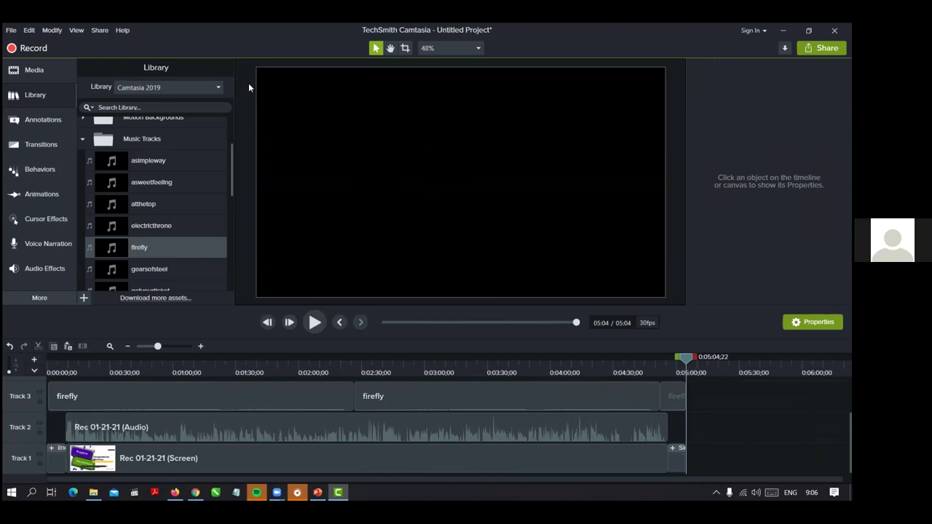
pyautogui.doubleClick(216, 23)
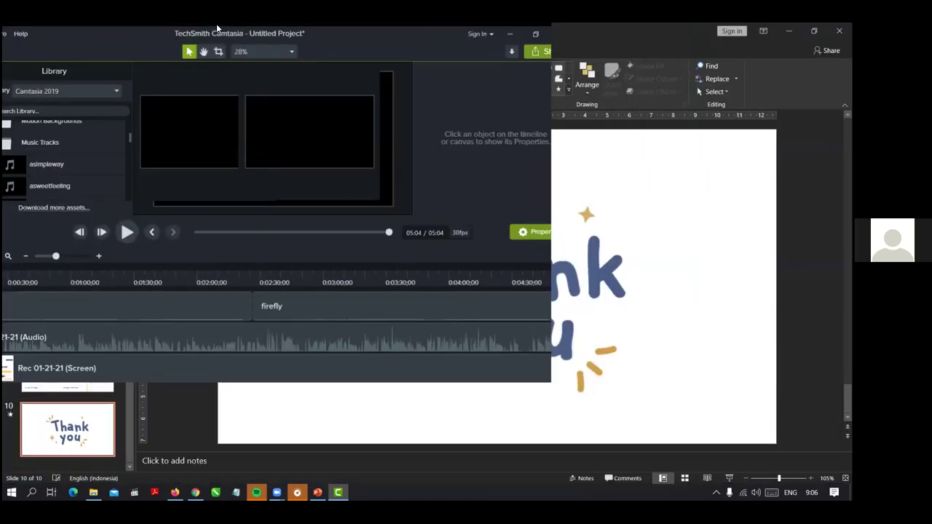
pyautogui.doubleClick(523, 42)
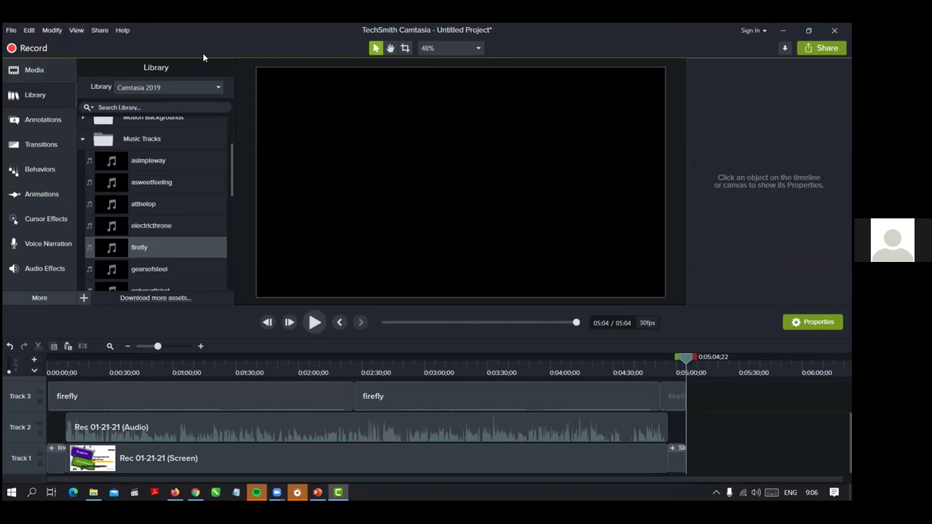
pyautogui.click(99, 31)
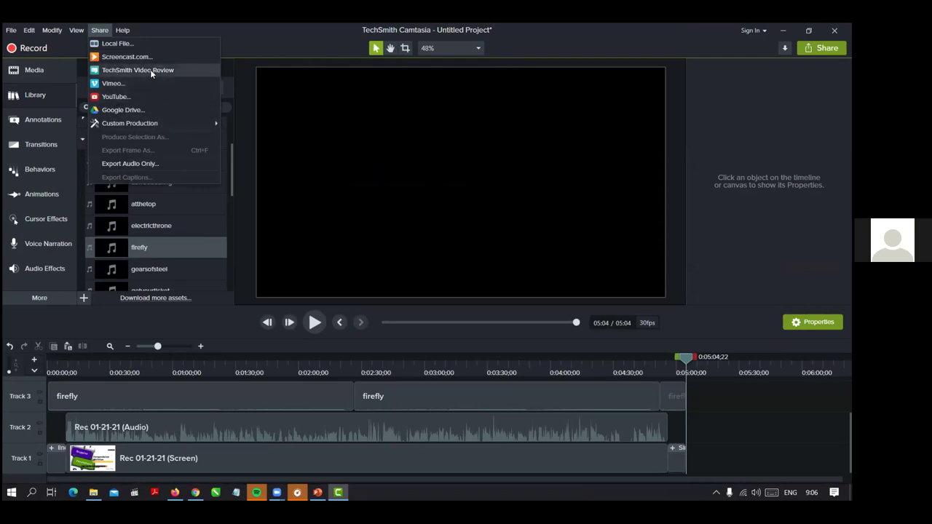
# Step: Export to a local file using the 'MP4 only (up to 720p)' preset and continue
pyautogui.click(123, 44)
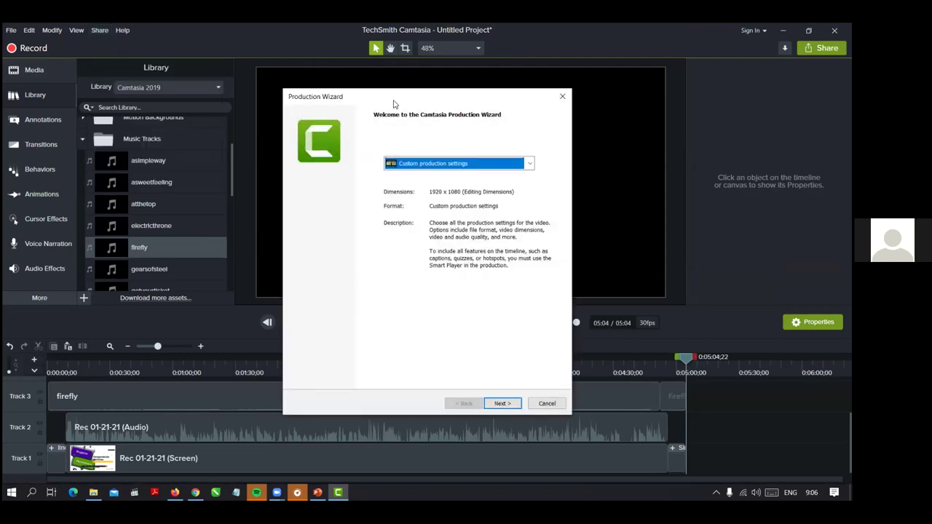
pyautogui.moveTo(393, 104); pyautogui.dragTo(140, 86)
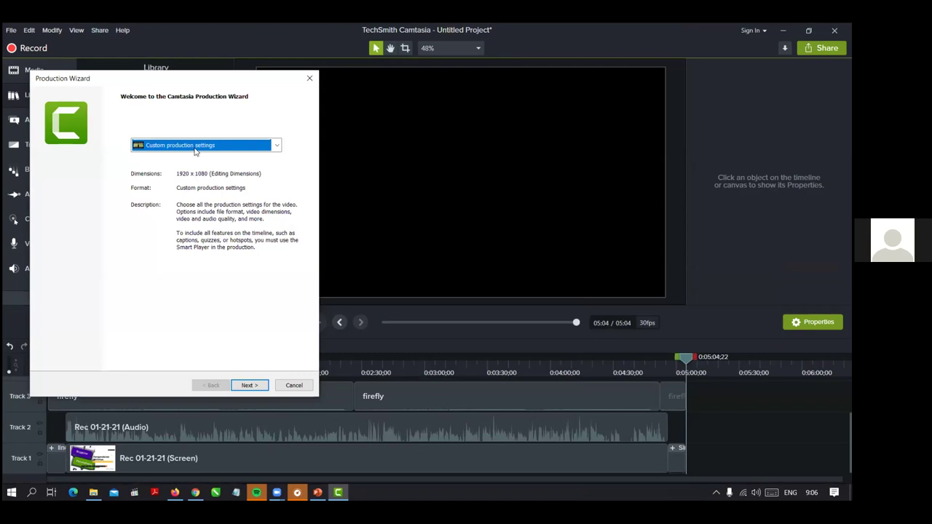
pyautogui.click(276, 145)
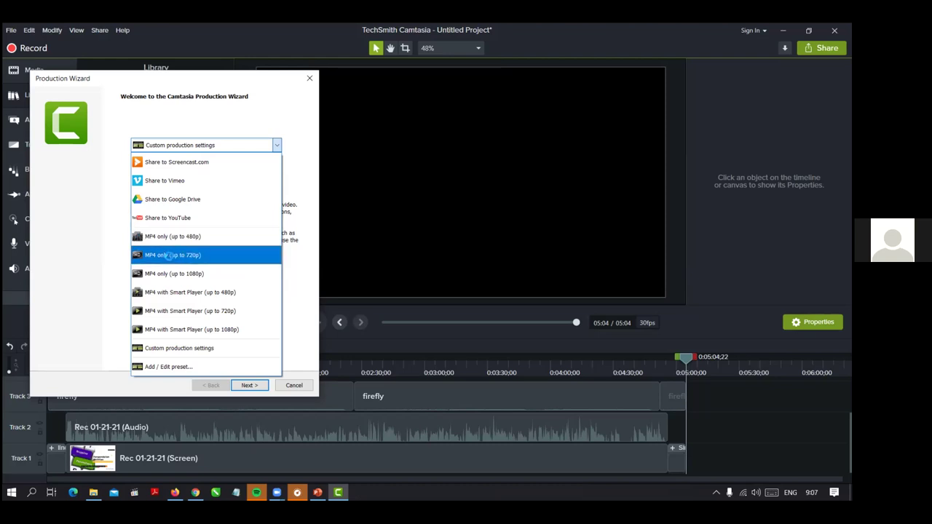
pyautogui.click(169, 255)
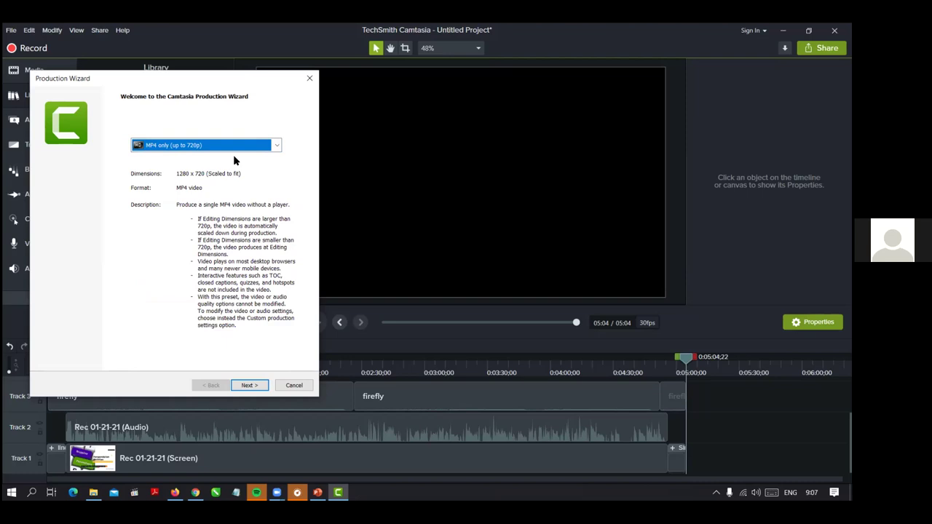
pyautogui.click(252, 386)
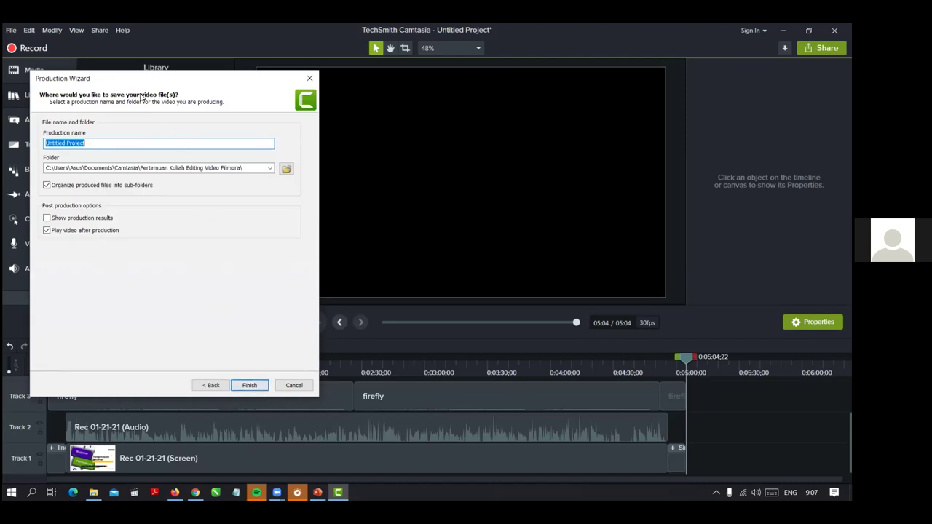
# Step: Name the production 'Persentasi Puchasing', set the save folder to DATA (D:), and start rendering
pyautogui.moveTo(154, 84); pyautogui.dragTo(265, 117)
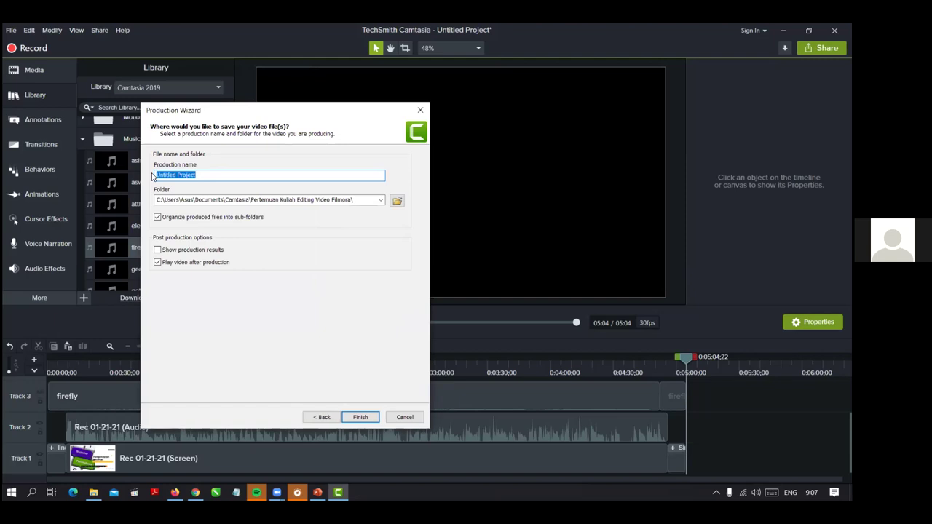
pyautogui.write('Persentasi Puchasing')
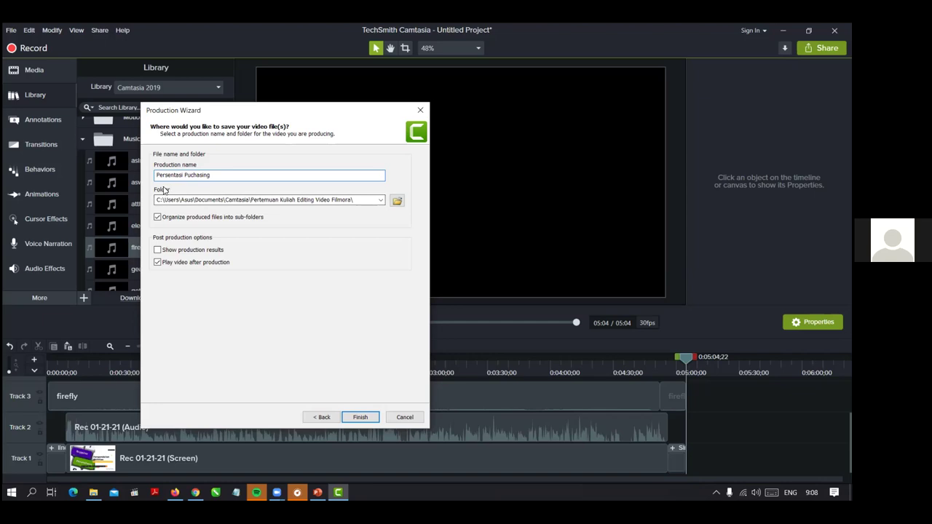
pyautogui.click(396, 200)
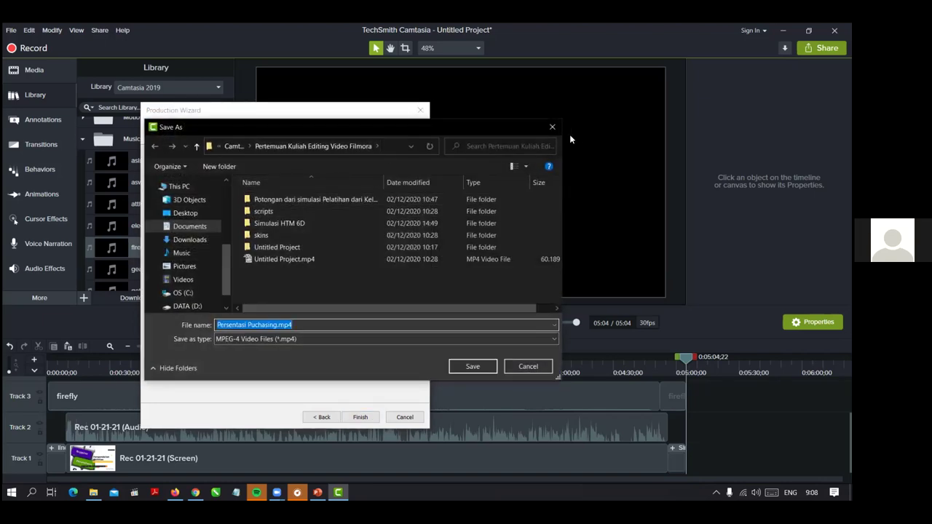
pyautogui.click(546, 135)
pyautogui.click(397, 201)
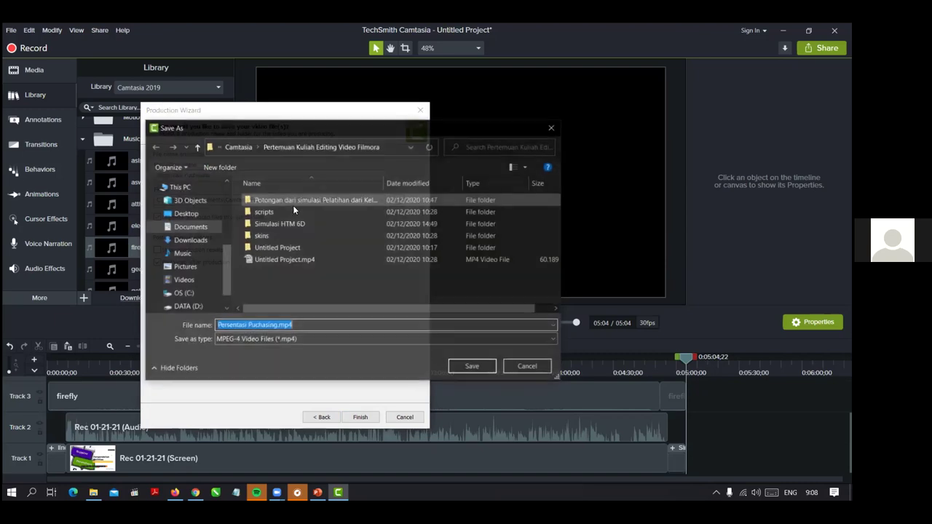
pyautogui.scroll(-1, 191, 291)
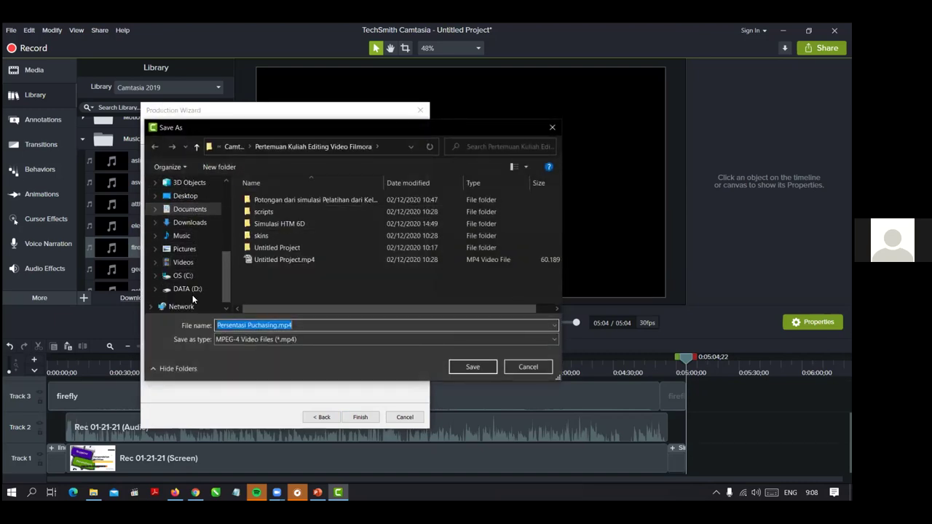
pyautogui.click(187, 289)
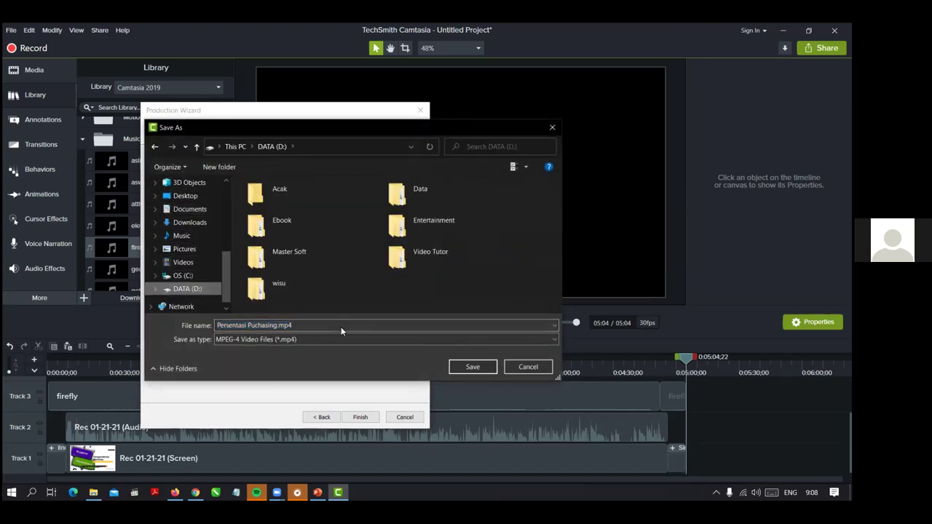
pyautogui.click(472, 367)
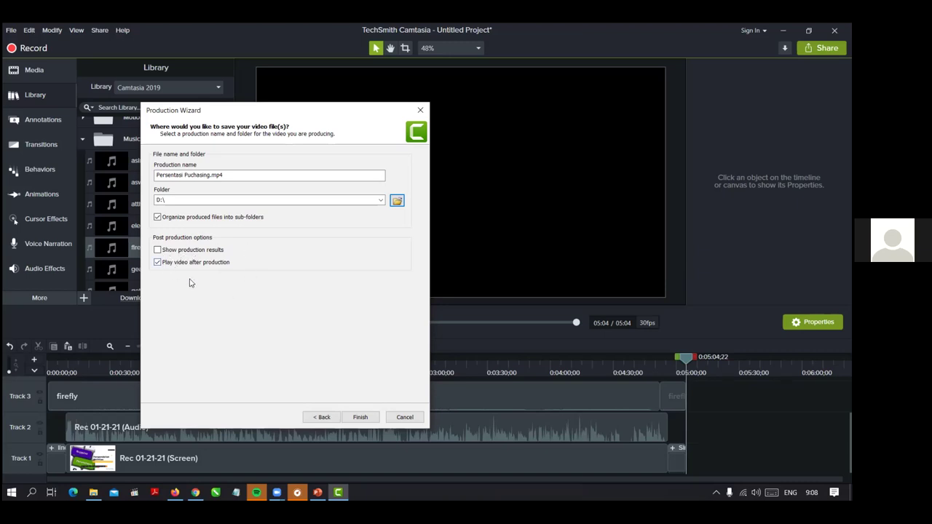
pyautogui.click(360, 417)
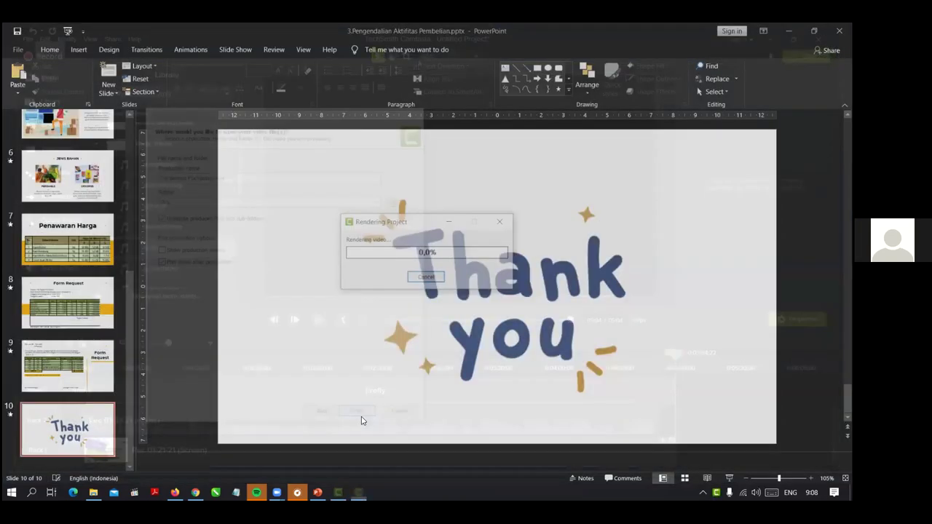
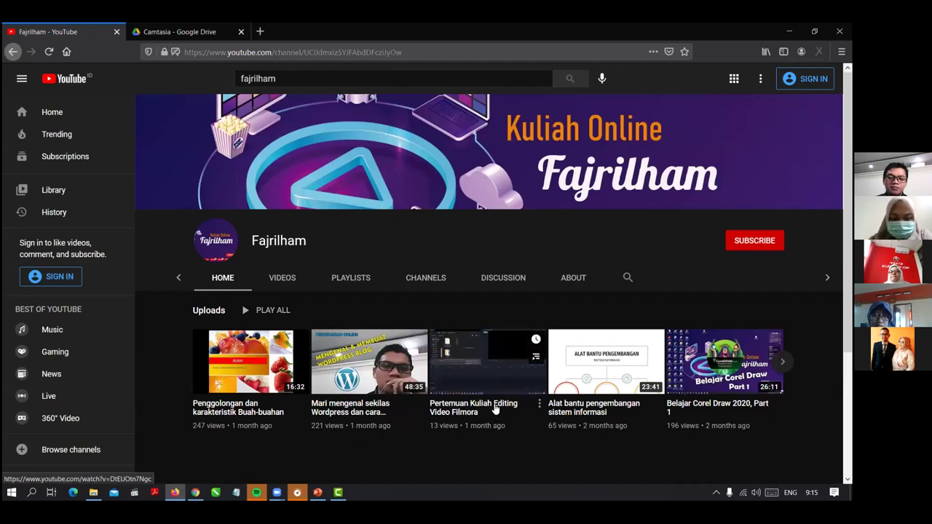
# Step: Open the 'Pertemuan Kuliah Editing Video Filmora' video on YouTube and pause it
pyautogui.click(483, 359)
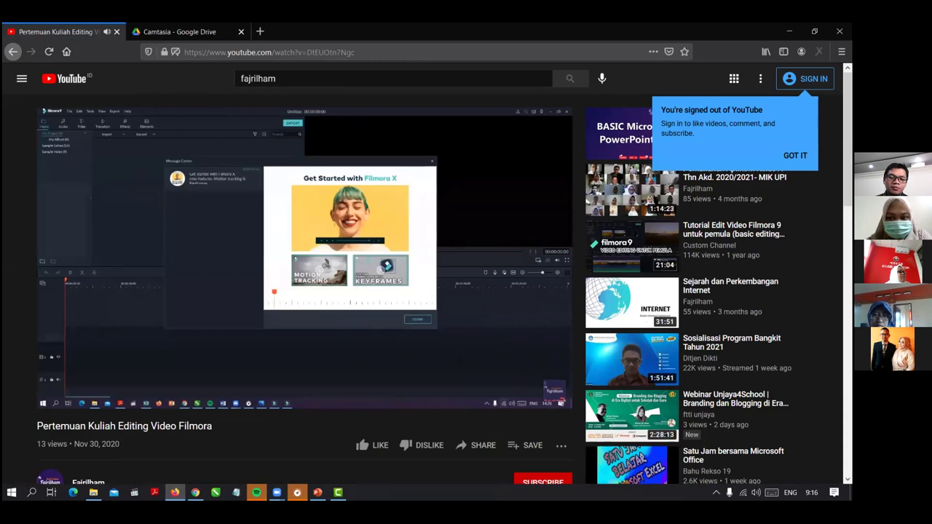
pyautogui.moveTo(327, 393)
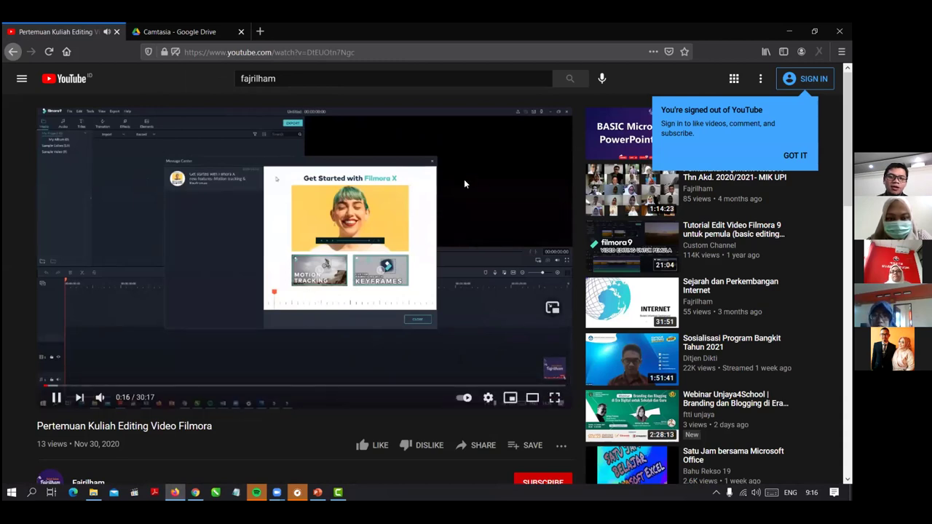
pyautogui.click(249, 265)
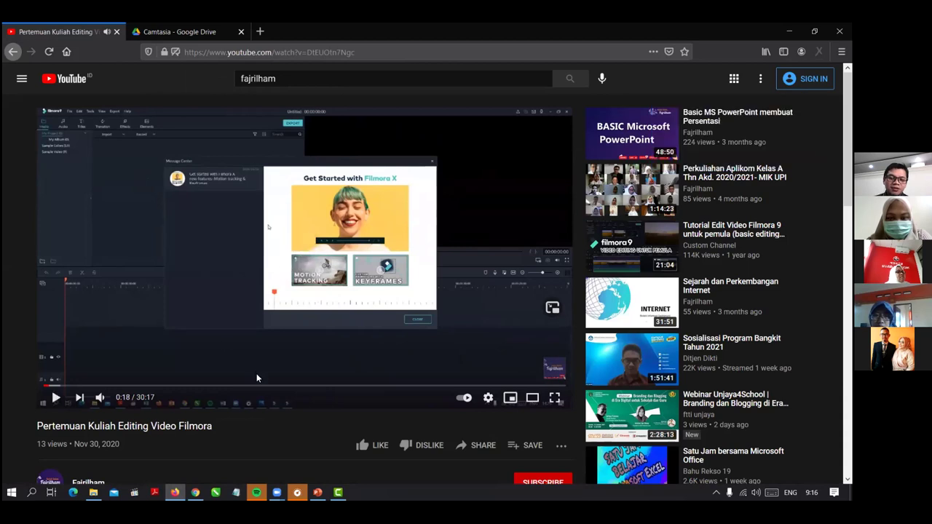
pyautogui.scroll(-3, 228, 340)
pyautogui.scroll(3, 228, 339)
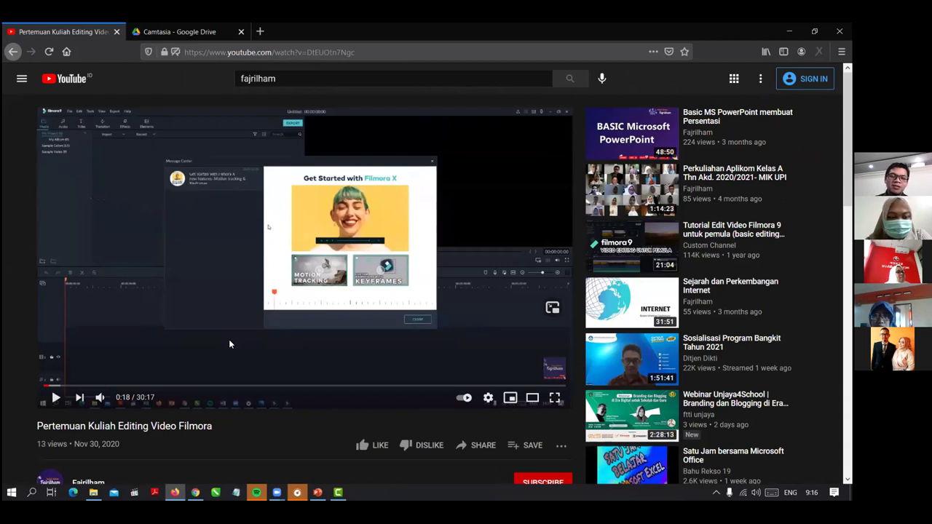
# Step: Return to the channel's uploads page listing the five videos
pyautogui.click(12, 51)
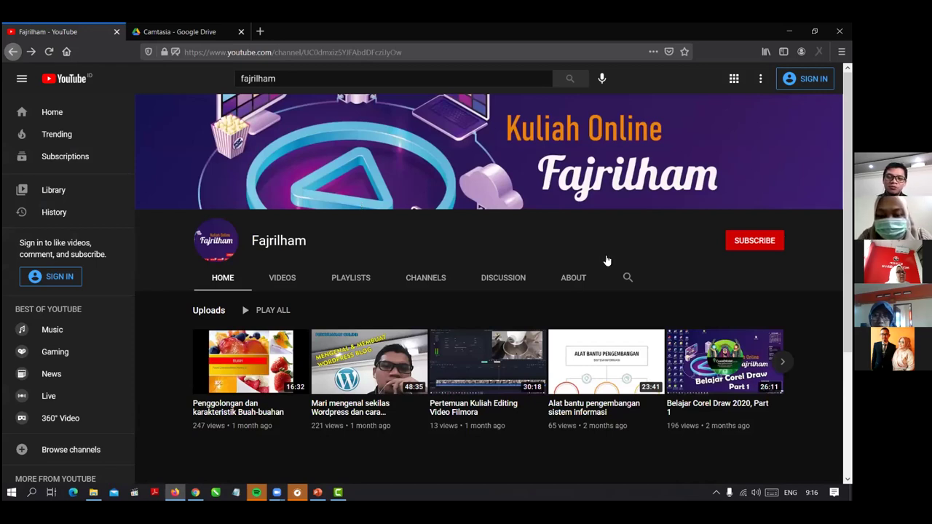
pyautogui.moveTo(605, 261)
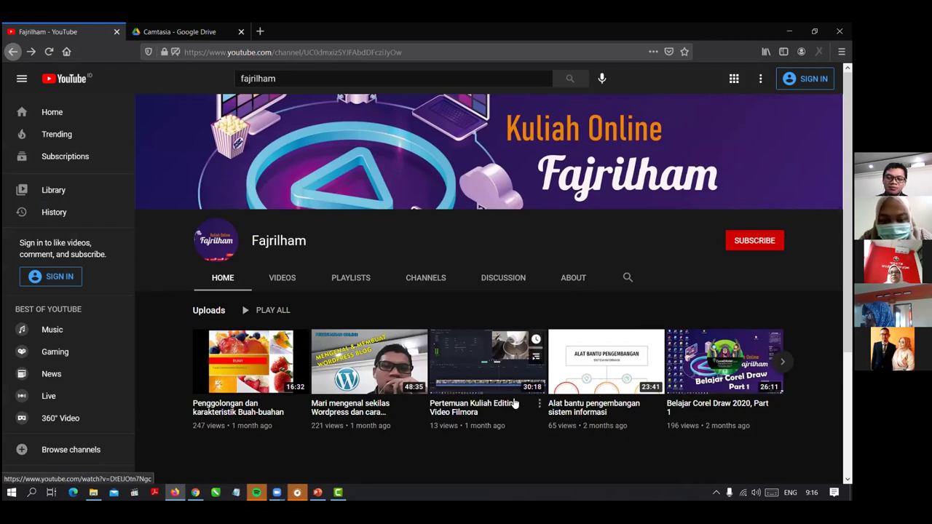
pyautogui.scroll(-3, 417, 422)
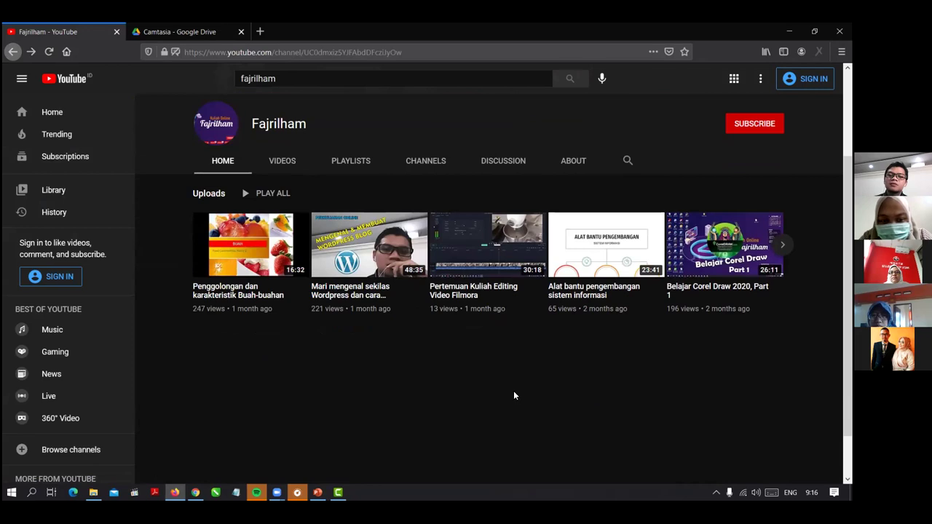
pyautogui.scroll(2, 513, 396)
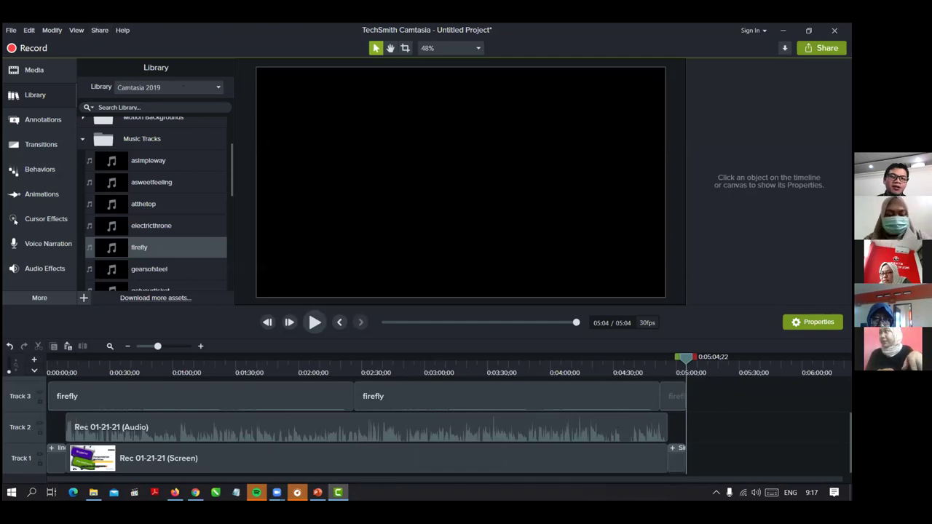
# Step: Start producing the project as a local file from the Share menu
pyautogui.click(99, 30)
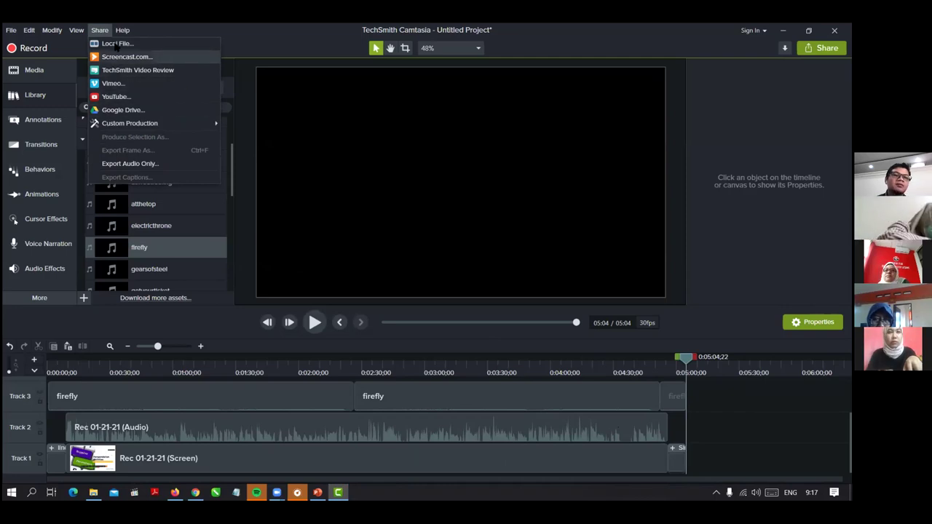
pyautogui.click(117, 44)
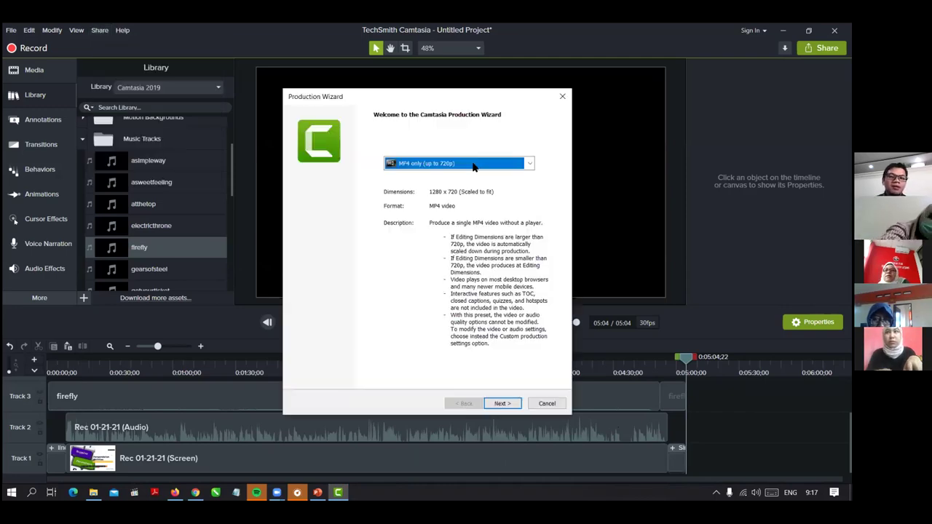
# Step: Keep the 'MP4 only (up to 720p)' preset and advance to the save-location step
pyautogui.click(473, 166)
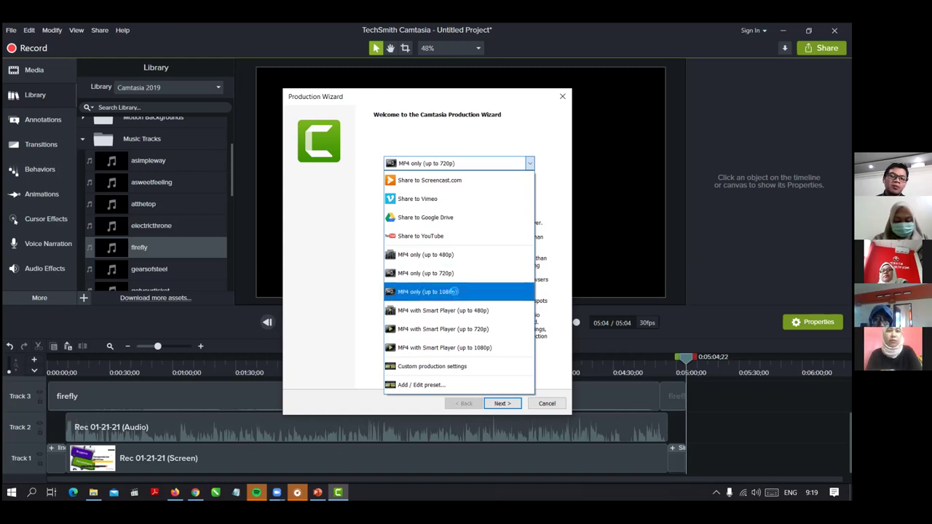
pyautogui.click(508, 405)
pyautogui.click(502, 403)
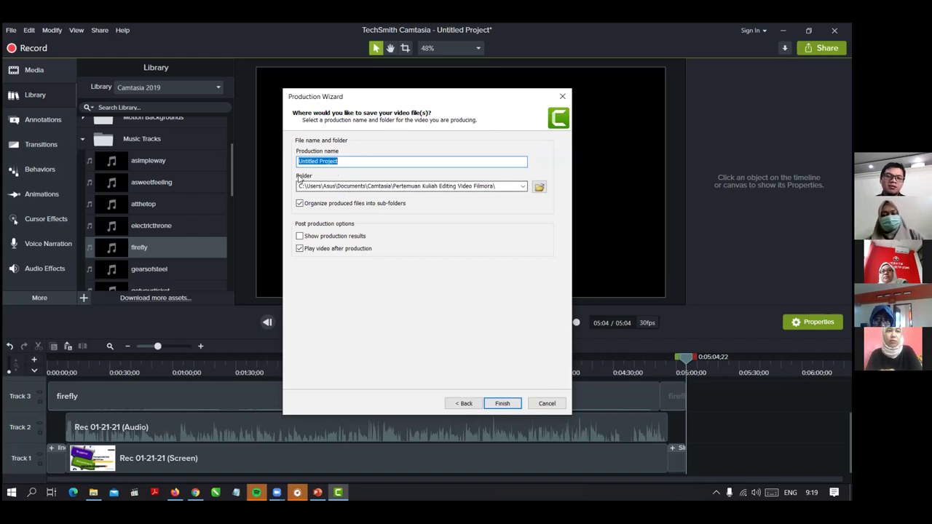
# Step: Pick DATA (D:) as the output folder, then cancel the wizard without producing
pyautogui.click(539, 188)
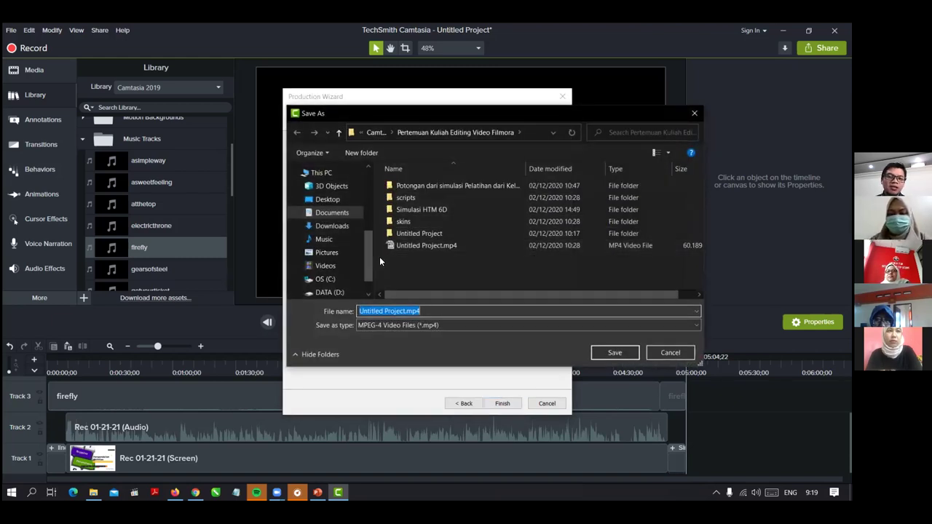
pyautogui.click(615, 353)
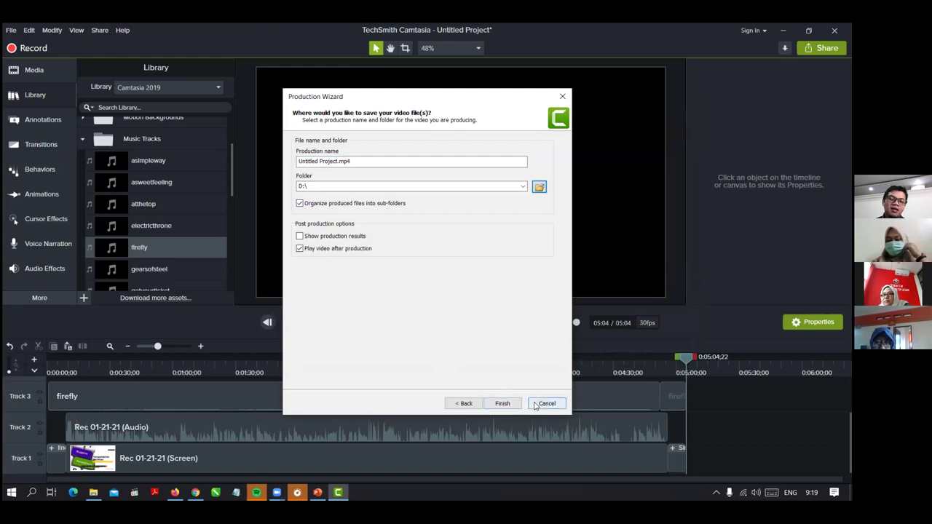
pyautogui.click(546, 404)
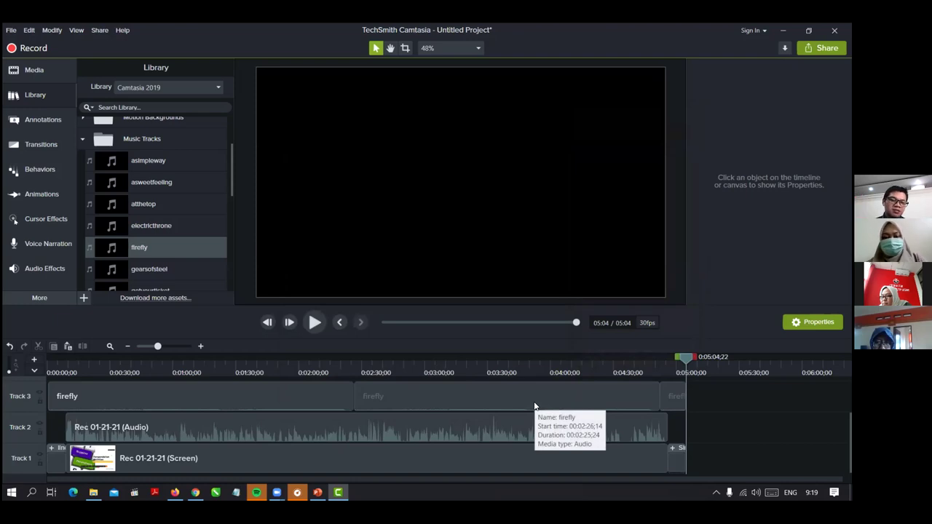
pyautogui.click(93, 492)
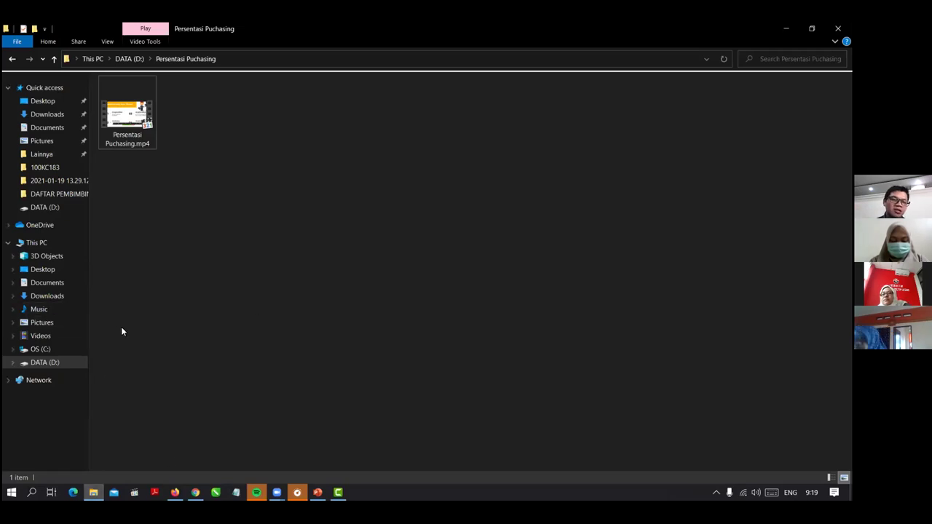
pyautogui.click(53, 363)
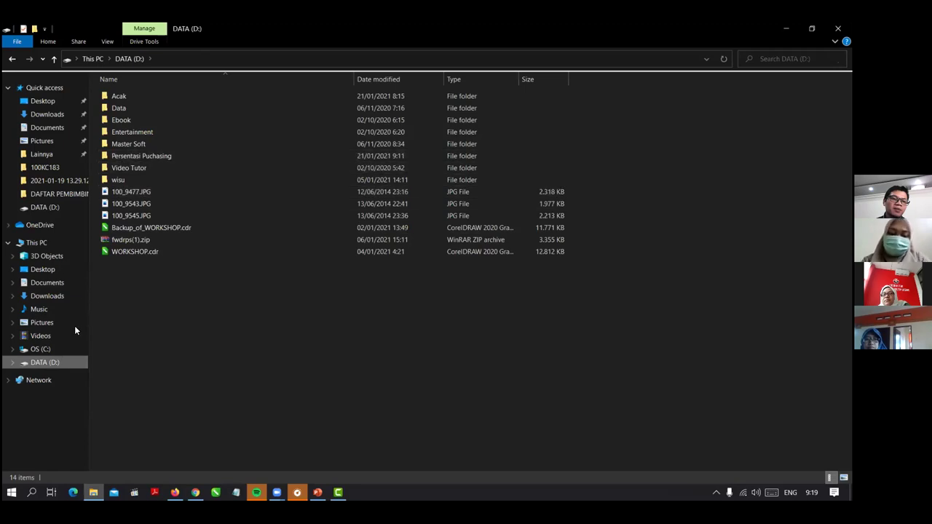
pyautogui.doubleClick(142, 156)
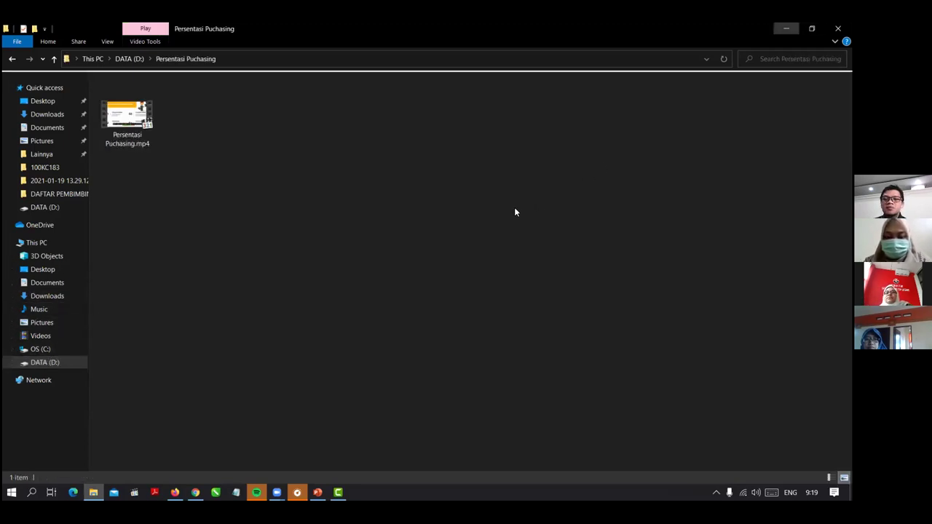
pyautogui.hotkey('alt', 'Tab')
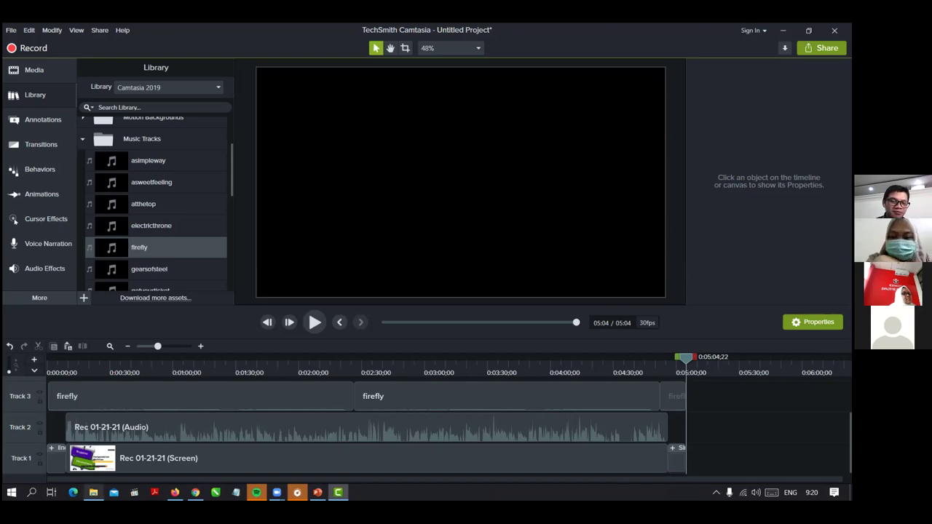
# Step: Check the Persentasi Puchasing folder, then scrub the preview to the PERAN FUNGSI slide near 2:28
pyautogui.moveTo(93, 492)
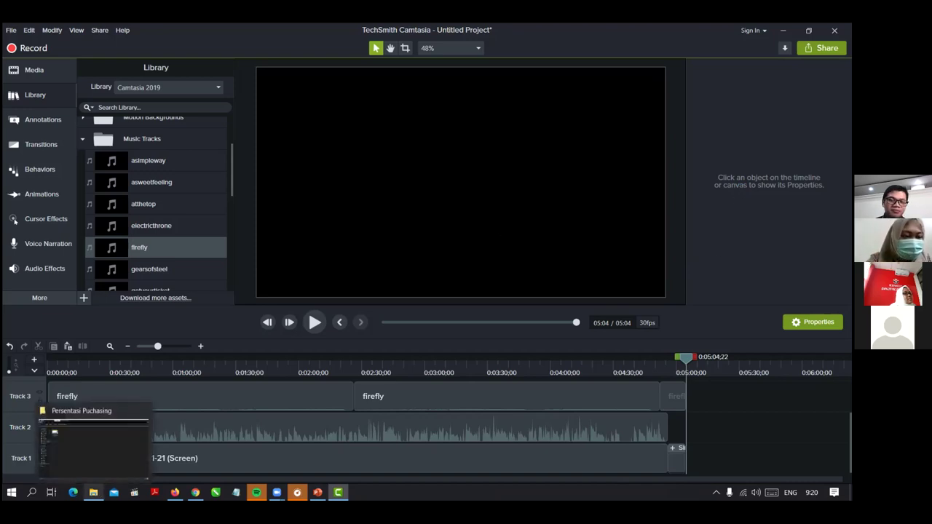
pyautogui.click(94, 444)
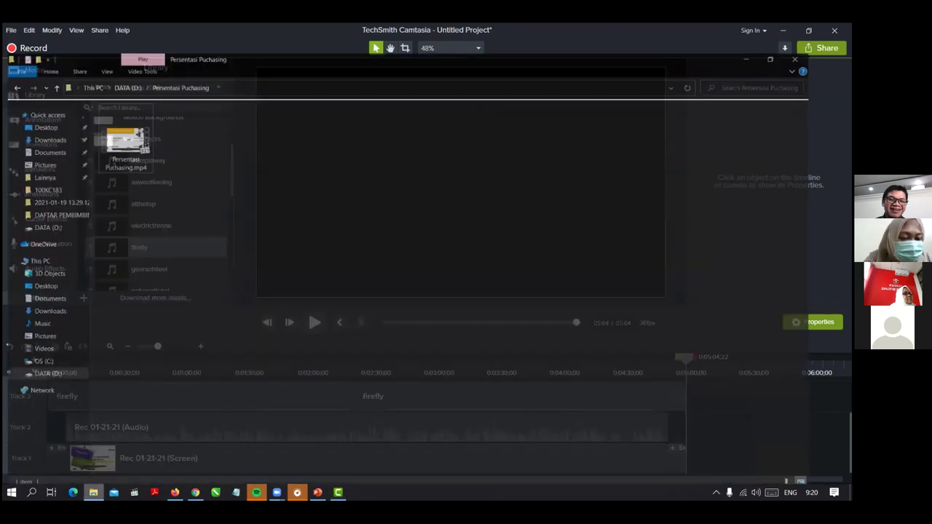
pyautogui.hotkey('alt', 'Tab')
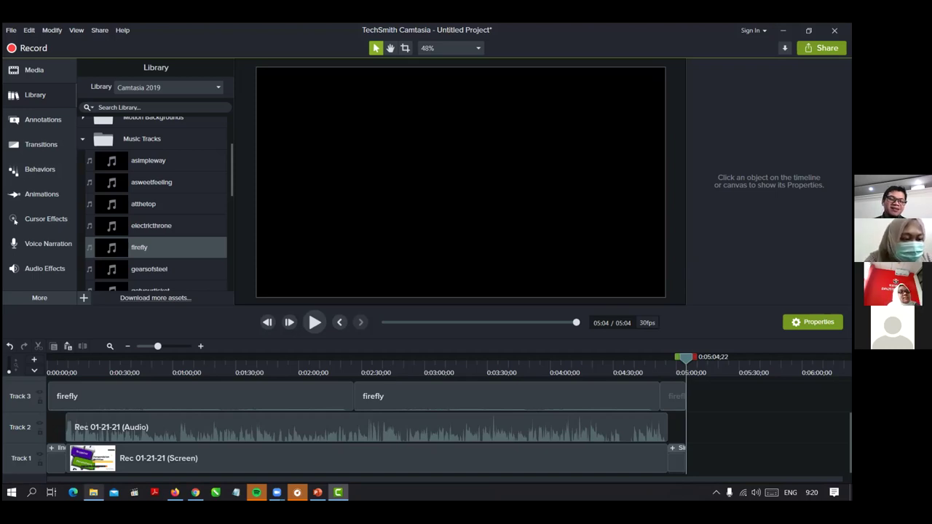
pyautogui.moveTo(378, 393); pyautogui.dragTo(555, 357)
pyautogui.moveTo(281, 372); pyautogui.dragTo(372, 372)
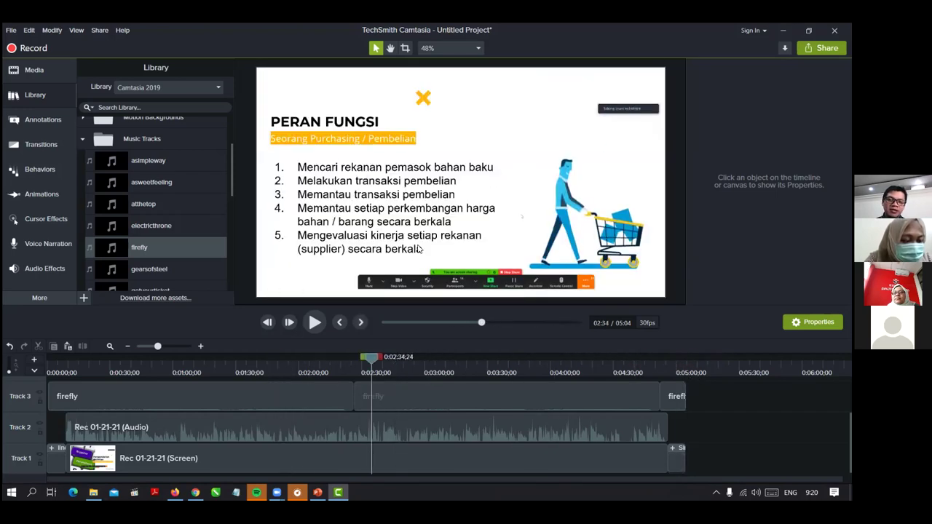
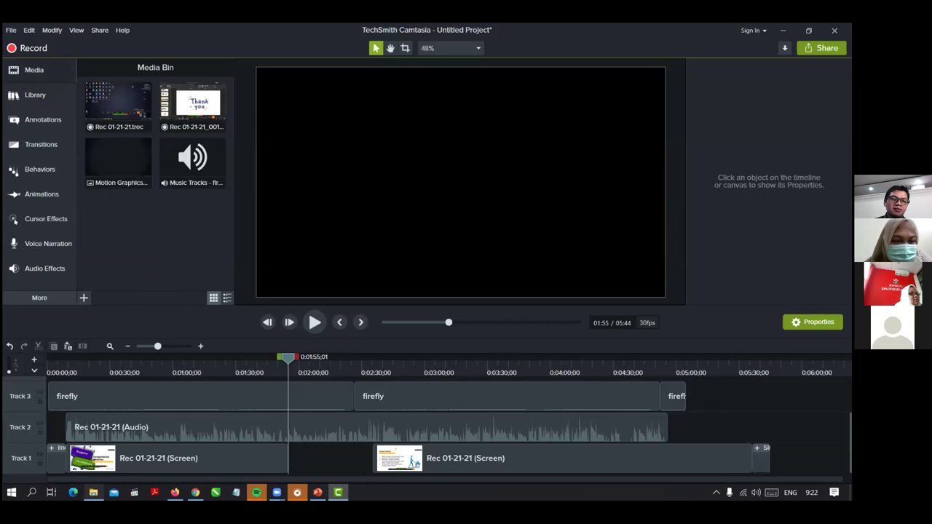
# Step: Drag the second raisins video from Videos > MP4 into Camtasia's Media Bin
pyautogui.click(93, 493)
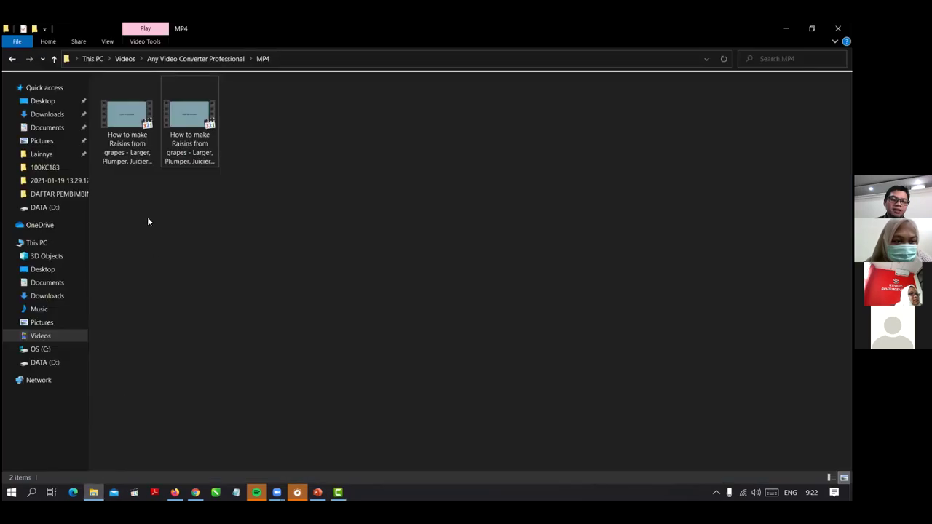
pyautogui.click(185, 117)
pyautogui.moveTo(278, 343); pyautogui.dragTo(162, 242)
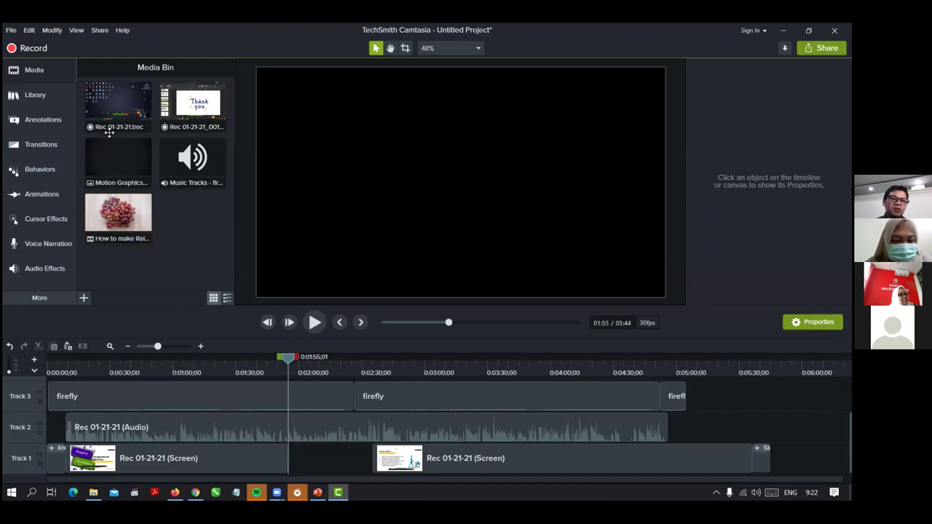
pyautogui.click(11, 30)
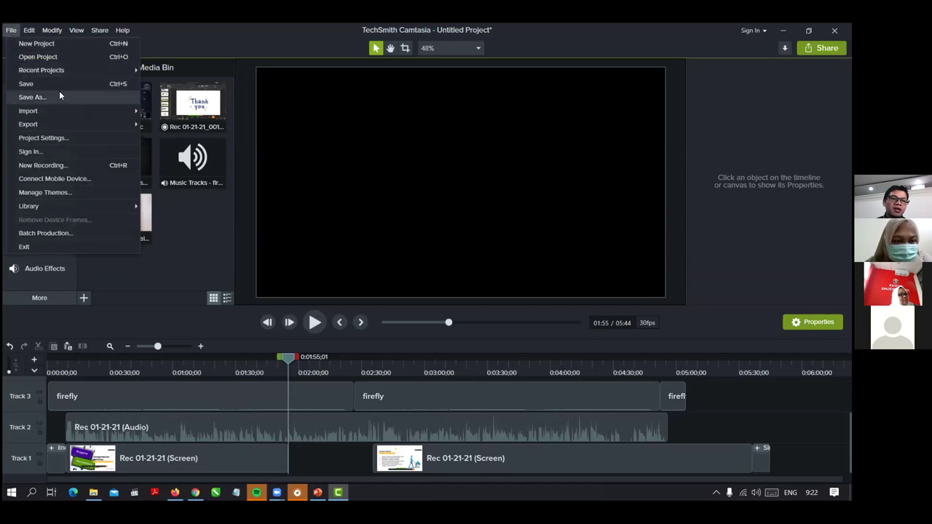
# Step: Place the 'How to make Raisins' video on a new Track 4 at the 0:01:55 playhead
pyautogui.moveTo(41, 114)
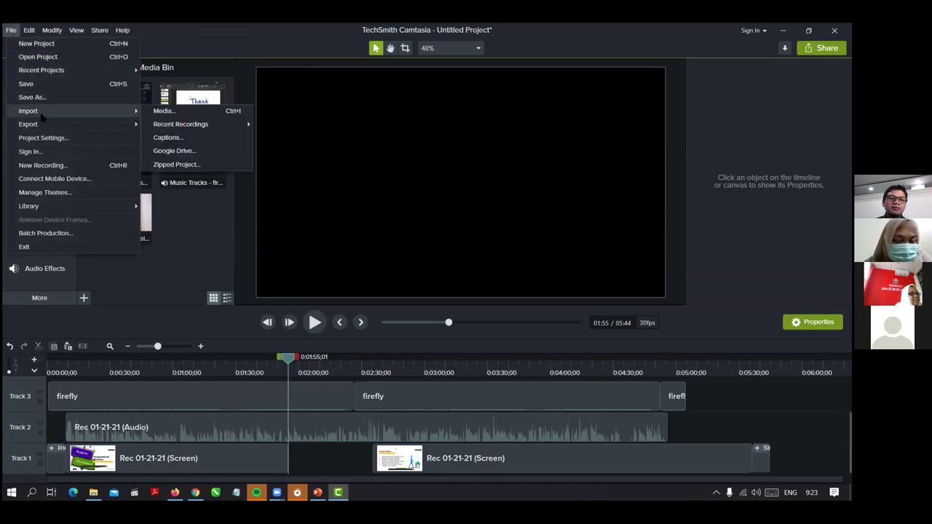
pyautogui.click(195, 204)
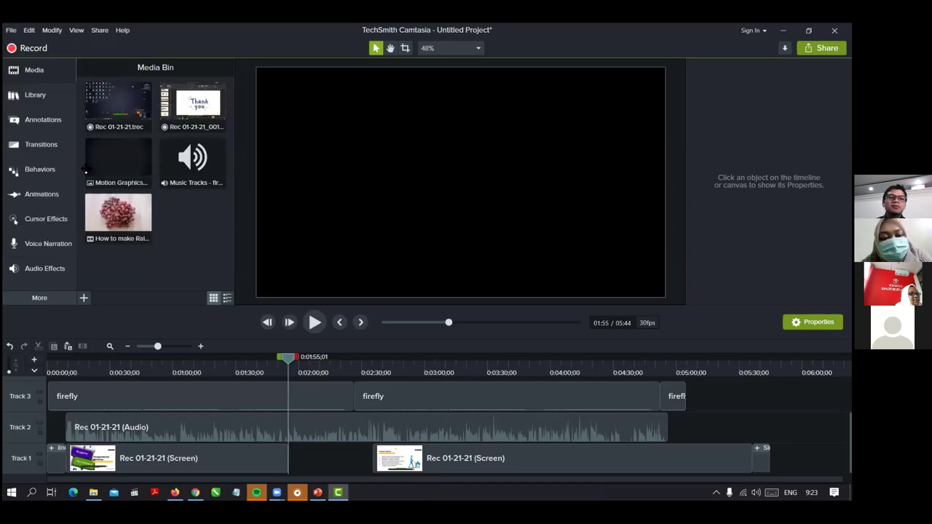
pyautogui.rightClick(181, 214)
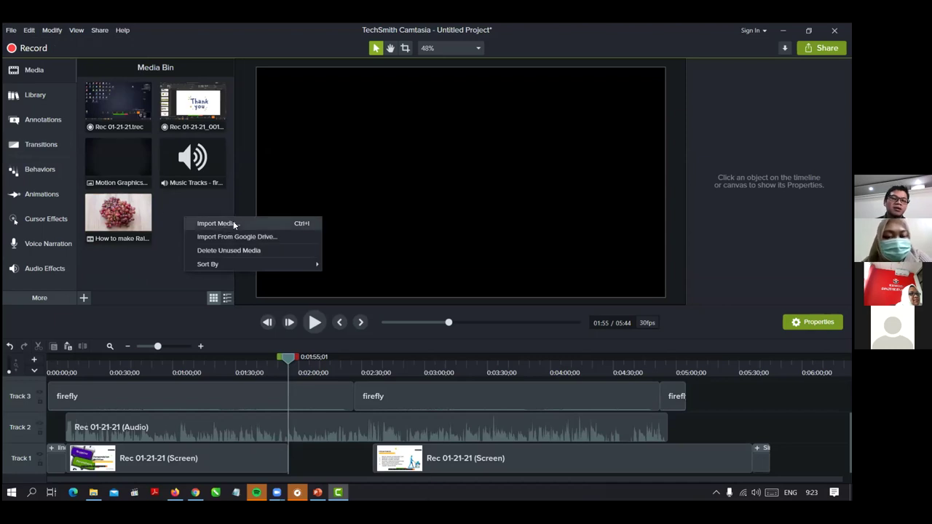
pyautogui.click(115, 208)
pyautogui.moveTo(134, 204); pyautogui.dragTo(304, 467)
# Step: Snap the start of the raisins clip on Track 4 to the 0:01:55 playhead
pyautogui.scroll(2, 291, 470)
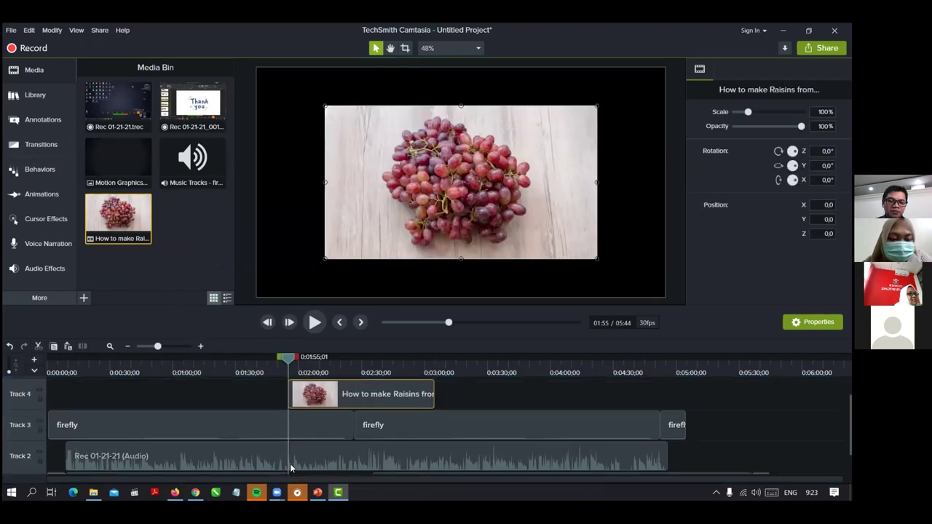
pyautogui.moveTo(314, 395); pyautogui.dragTo(109, 393)
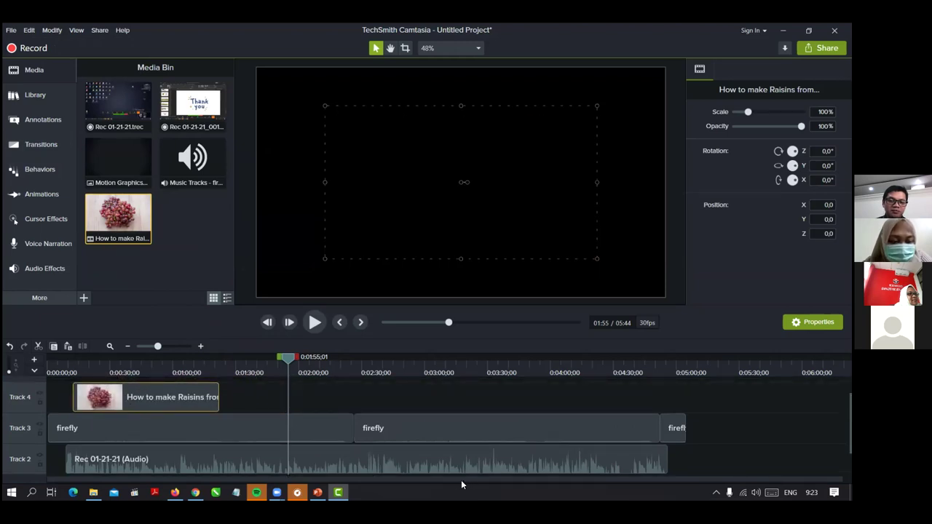
pyautogui.scroll(-2, 391, 448)
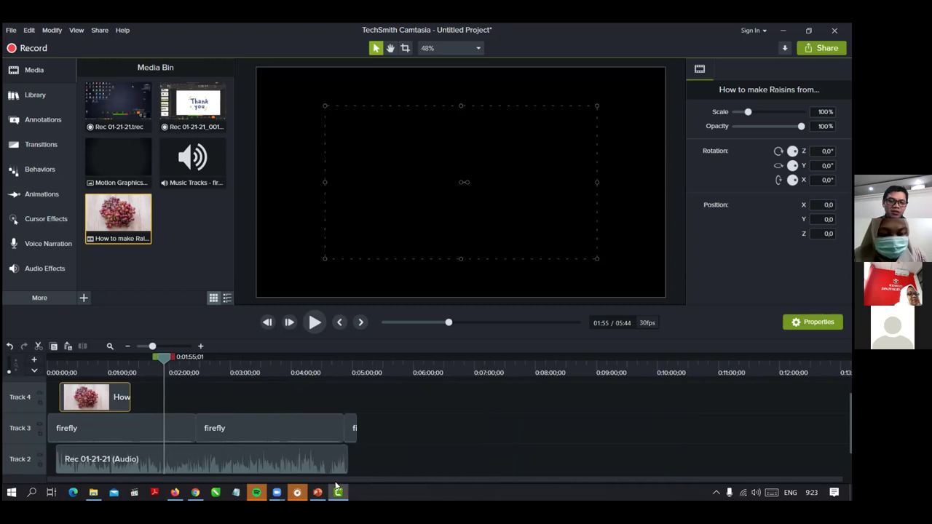
pyautogui.click(177, 414)
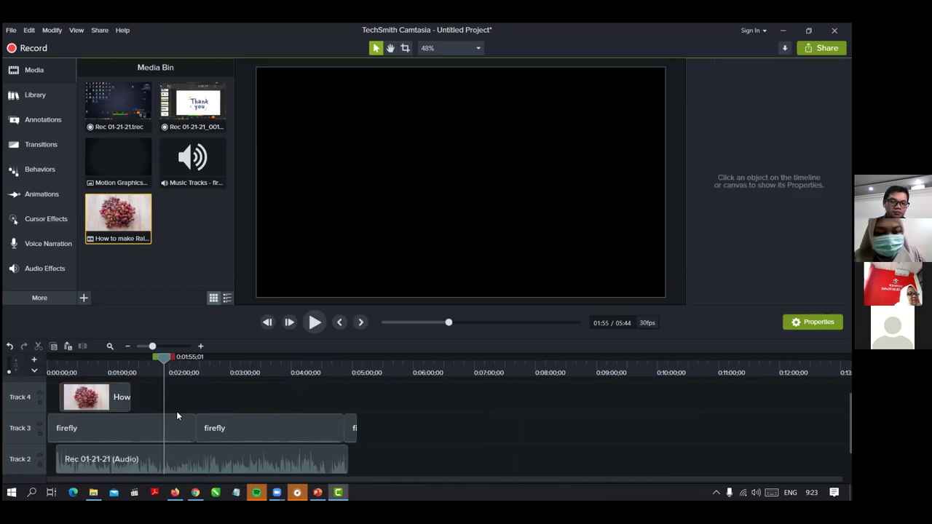
pyautogui.scroll(2, 176, 411)
pyautogui.scroll(-1, 262, 395)
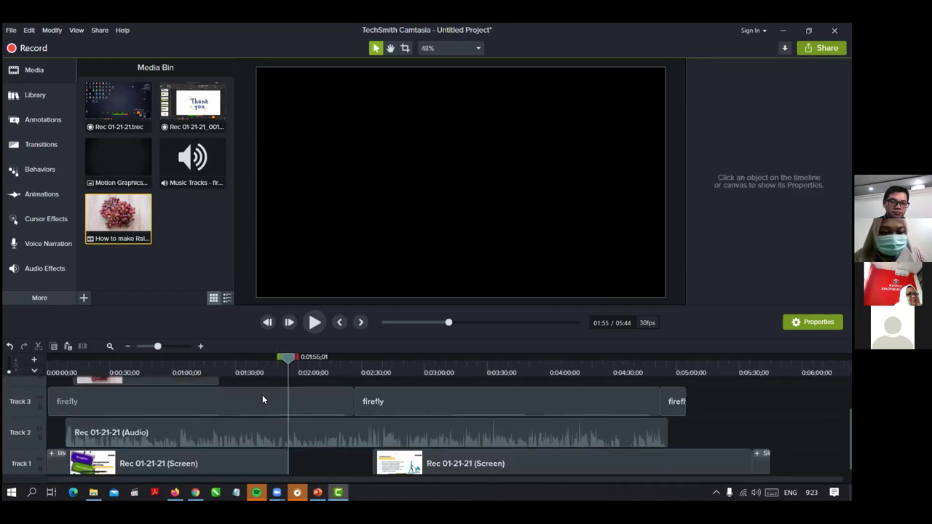
pyautogui.scroll(1, 262, 394)
pyautogui.scroll(-1, 233, 390)
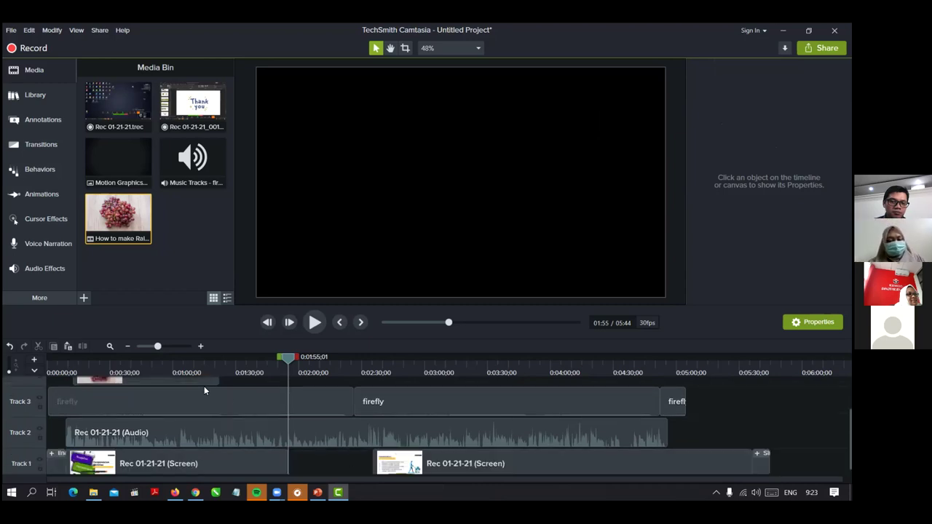
pyautogui.moveTo(191, 378); pyautogui.dragTo(329, 467)
pyautogui.moveTo(393, 463); pyautogui.dragTo(424, 457)
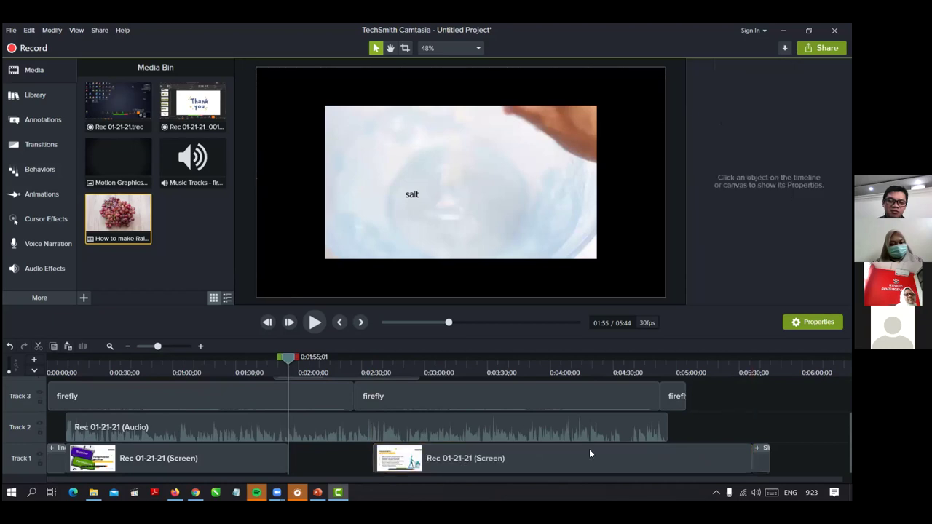
# Step: Drop the raisins clip into Track 1 between the two Rec 01-21-21 clips, closing the gap
pyautogui.press('Escape')
pyautogui.click(399, 464)
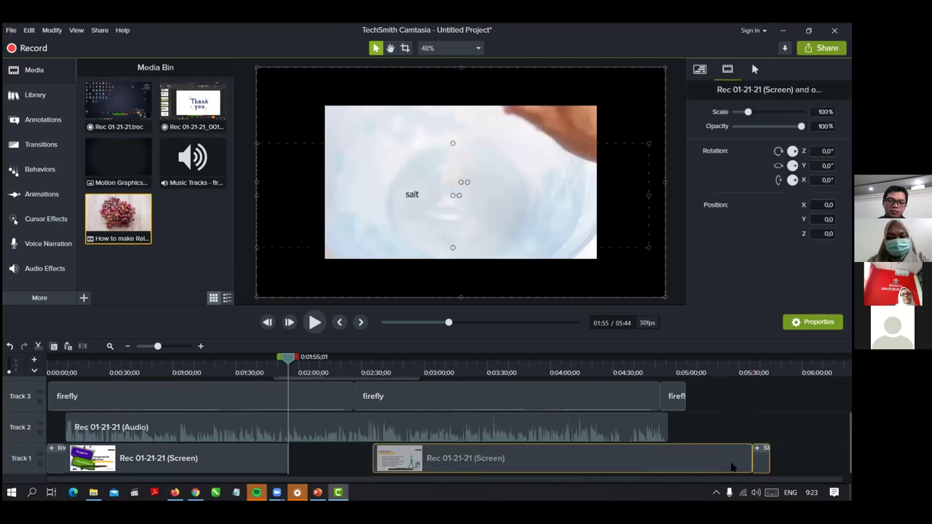
pyautogui.moveTo(429, 464); pyautogui.dragTo(678, 466)
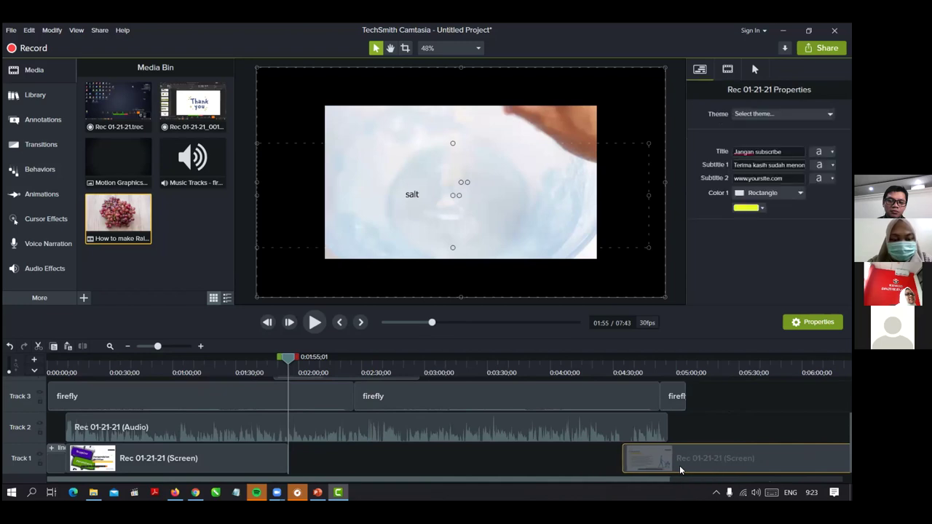
pyautogui.click(399, 377)
pyautogui.moveTo(400, 375); pyautogui.dragTo(406, 469)
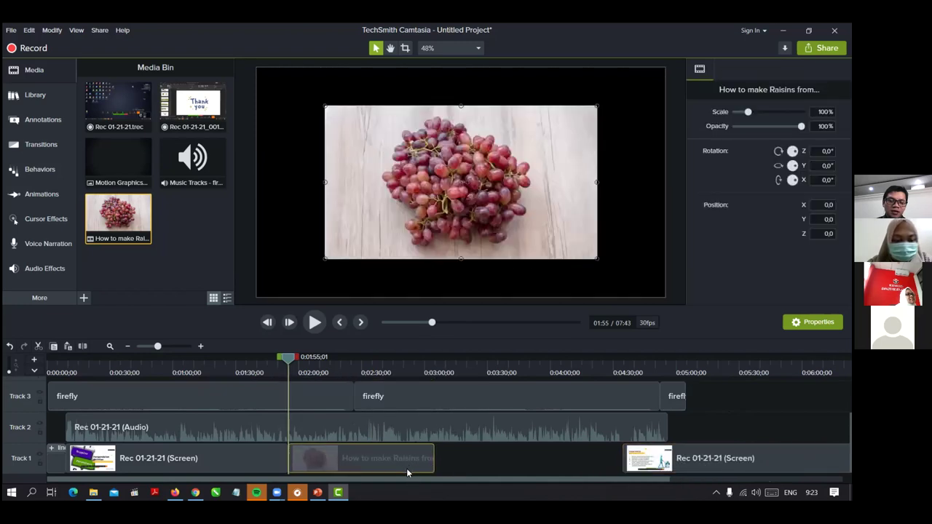
pyautogui.click(667, 472)
pyautogui.moveTo(668, 477); pyautogui.dragTo(771, 478)
pyautogui.moveTo(630, 477); pyautogui.dragTo(668, 476)
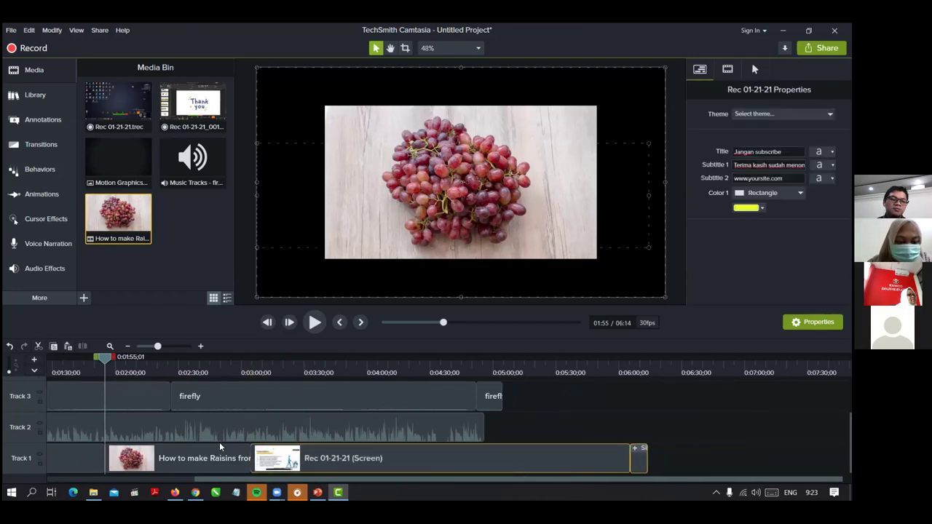
# Step: Play the cut into the raisins clip, then park the playhead just before it
pyautogui.moveTo(113, 357); pyautogui.dragTo(101, 359)
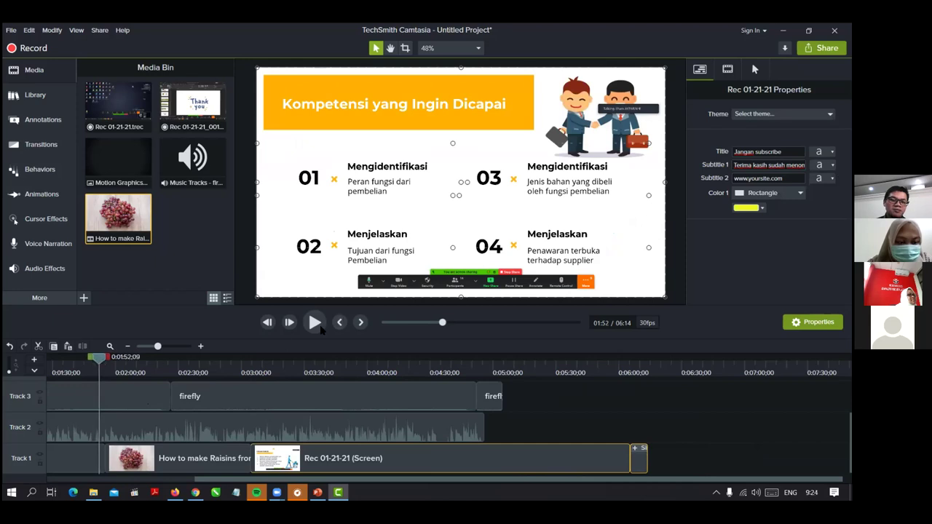
pyautogui.click(315, 324)
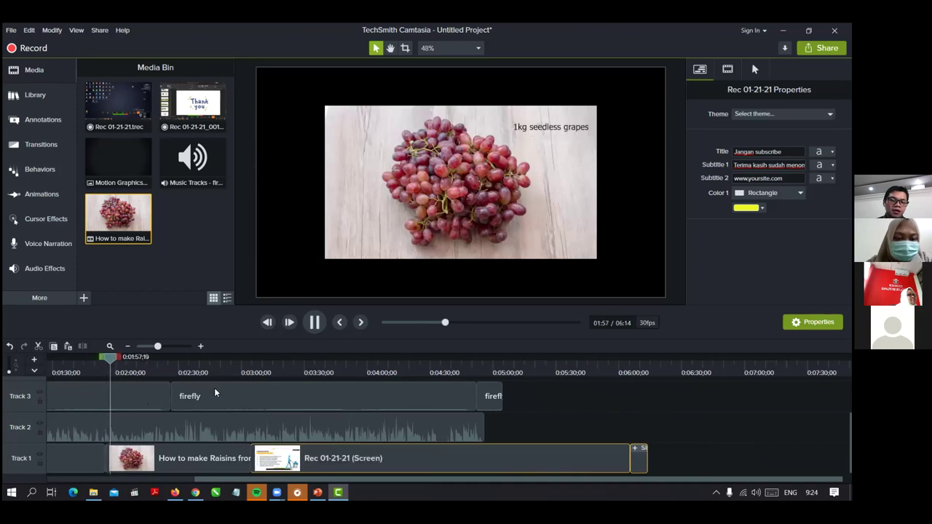
pyautogui.click(357, 470)
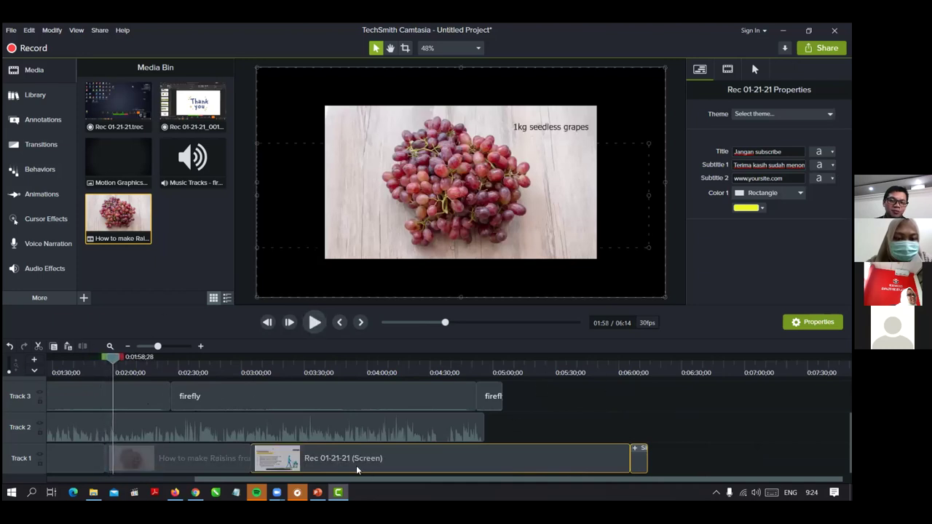
pyautogui.moveTo(357, 477); pyautogui.dragTo(257, 477)
pyautogui.moveTo(249, 359); pyautogui.dragTo(246, 359)
pyautogui.moveTo(246, 456); pyautogui.dragTo(244, 459)
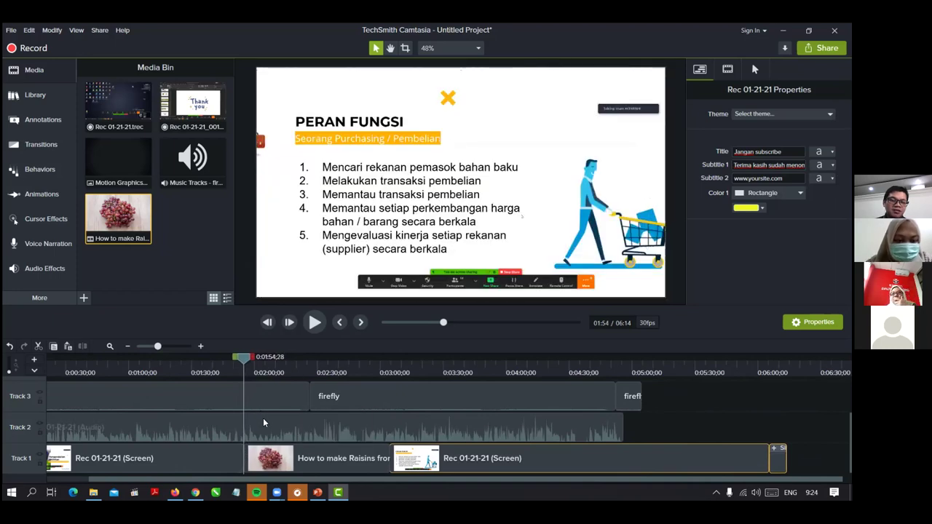
# Step: Split the Track 2 audio at the playhead and move its second part under the second screen clip
pyautogui.click(86, 428)
pyautogui.click(83, 346)
pyautogui.moveTo(295, 425); pyautogui.dragTo(437, 450)
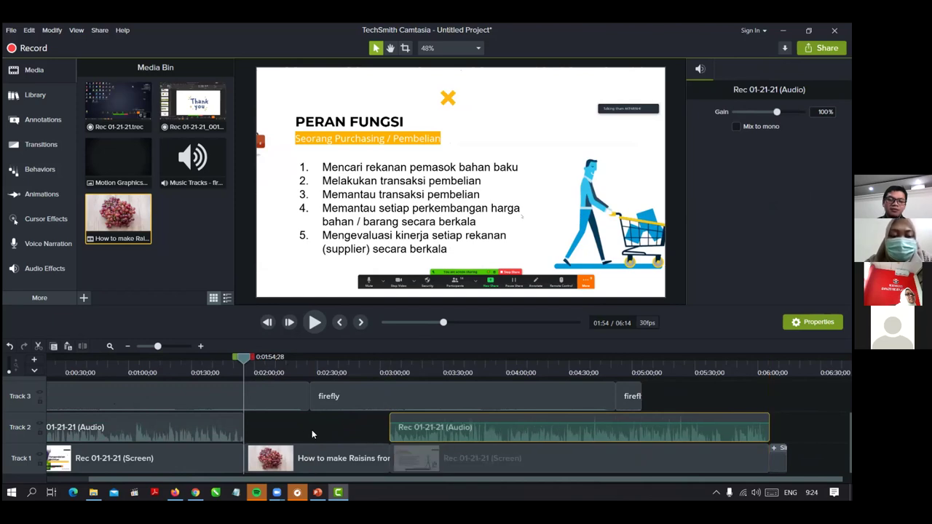
# Step: Play the sequence from just before the raisins clip to check the result
pyautogui.moveTo(241, 363); pyautogui.dragTo(230, 362)
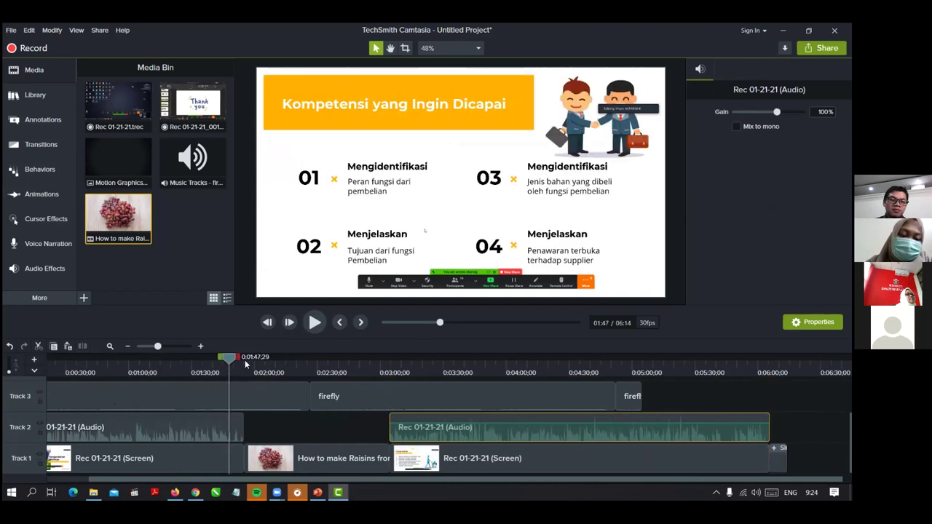
pyautogui.click(308, 322)
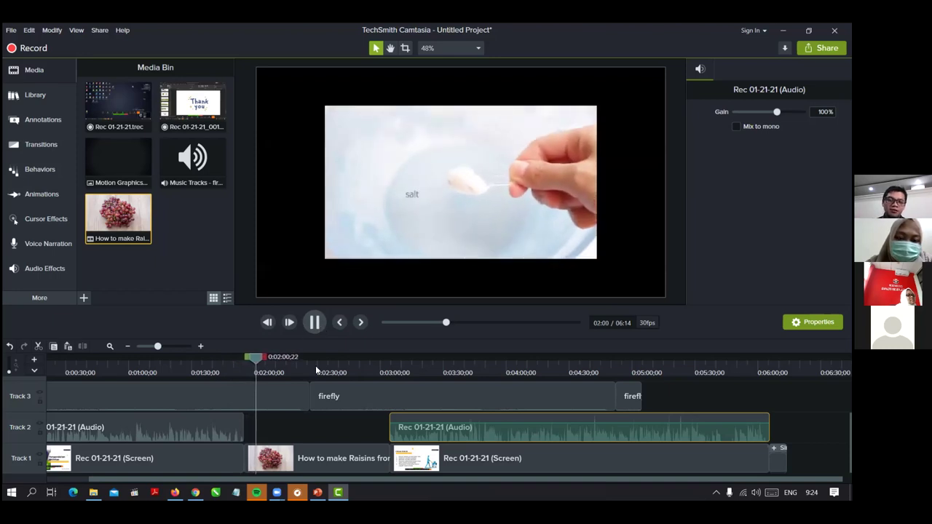
pyautogui.click(275, 435)
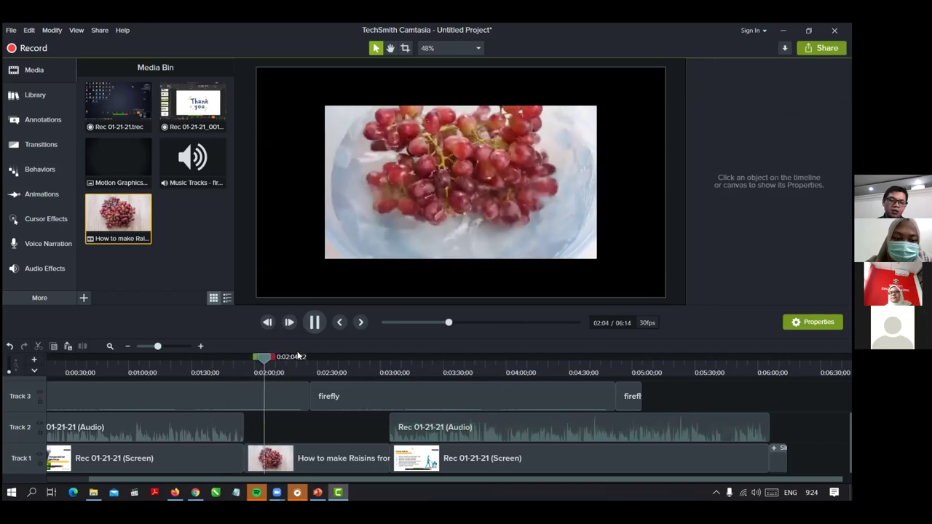
pyautogui.press('space')
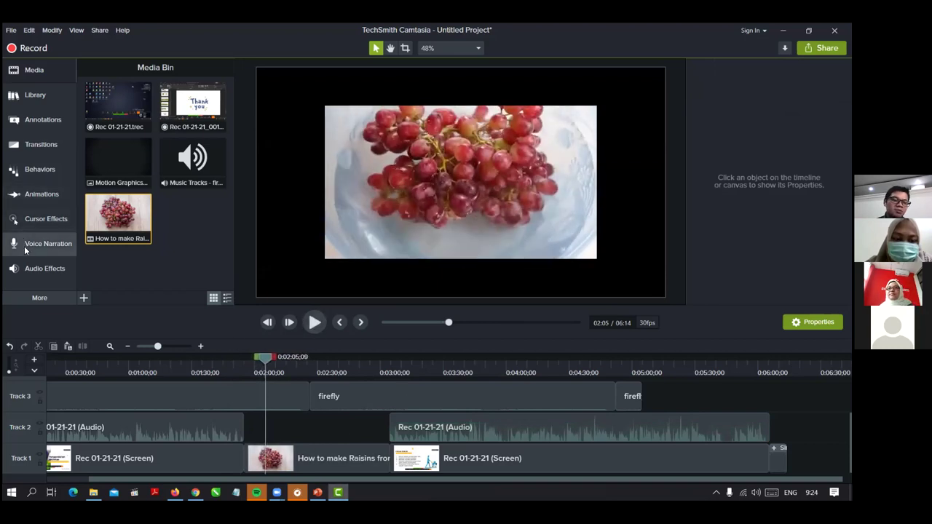
# Step: Show the Voice Narration panel, preview the raisins clip, and return the playhead before it
pyautogui.click(26, 247)
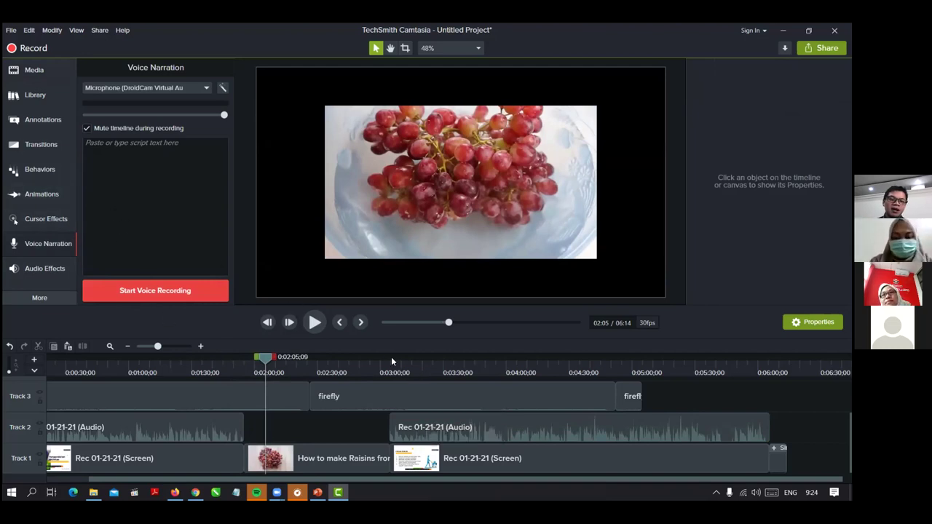
pyautogui.click(315, 323)
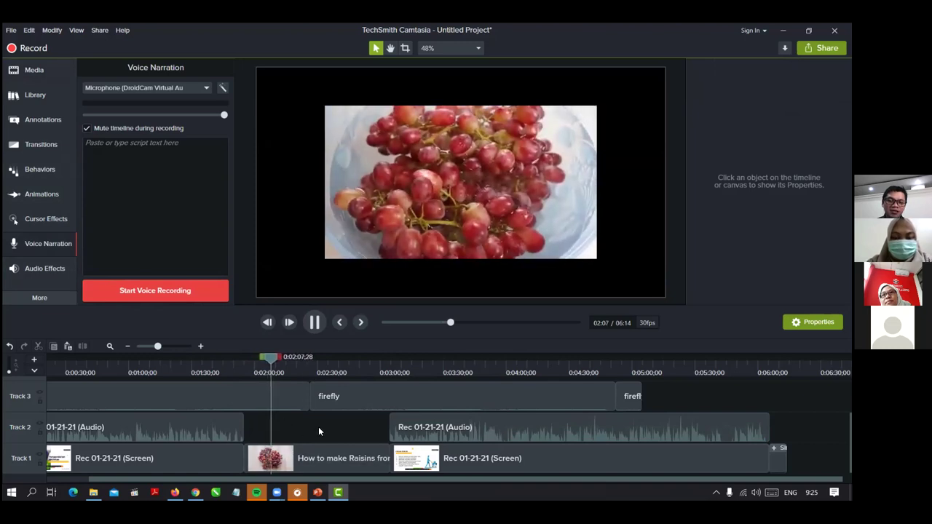
pyautogui.click(314, 323)
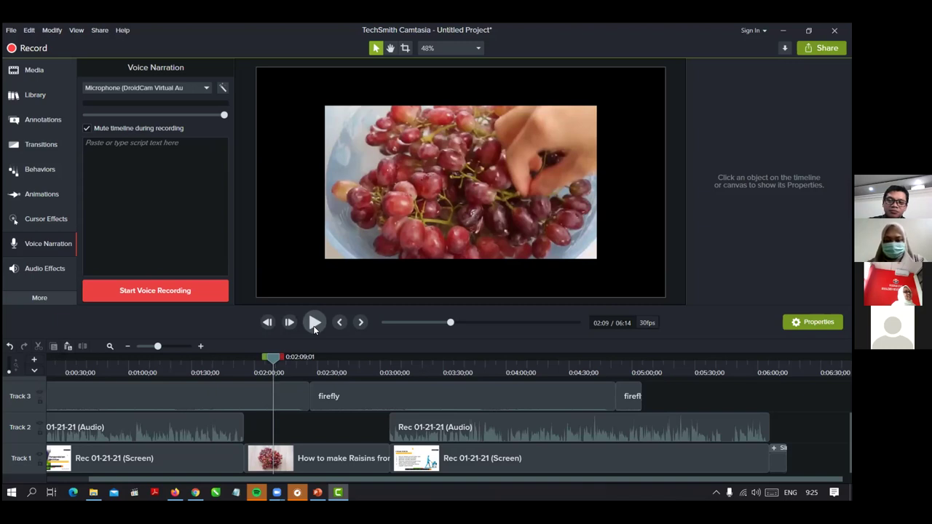
pyautogui.click(279, 466)
pyautogui.moveTo(271, 356); pyautogui.dragTo(229, 371)
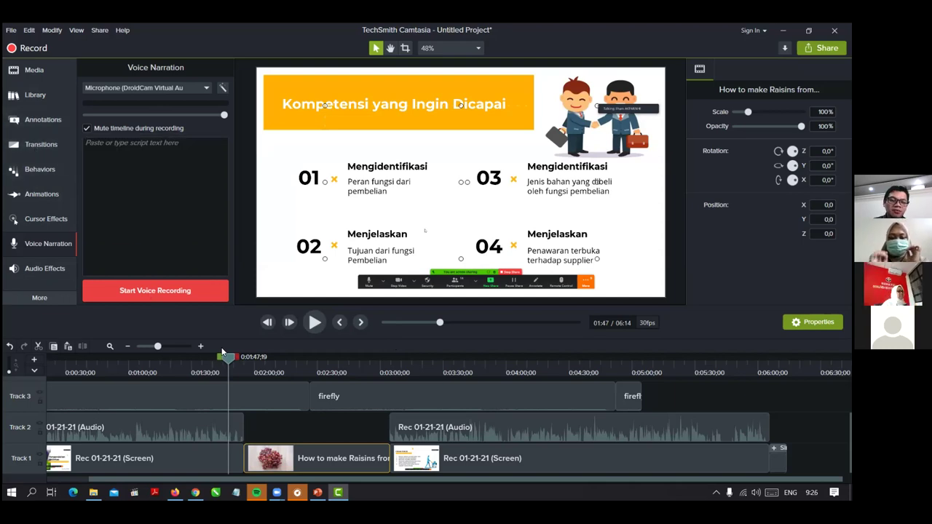
pyautogui.moveTo(225, 361)
pyautogui.mouseDown()
pyautogui.moveTo(245, 362)
pyautogui.moveTo(231, 373)
pyautogui.mouseUp()
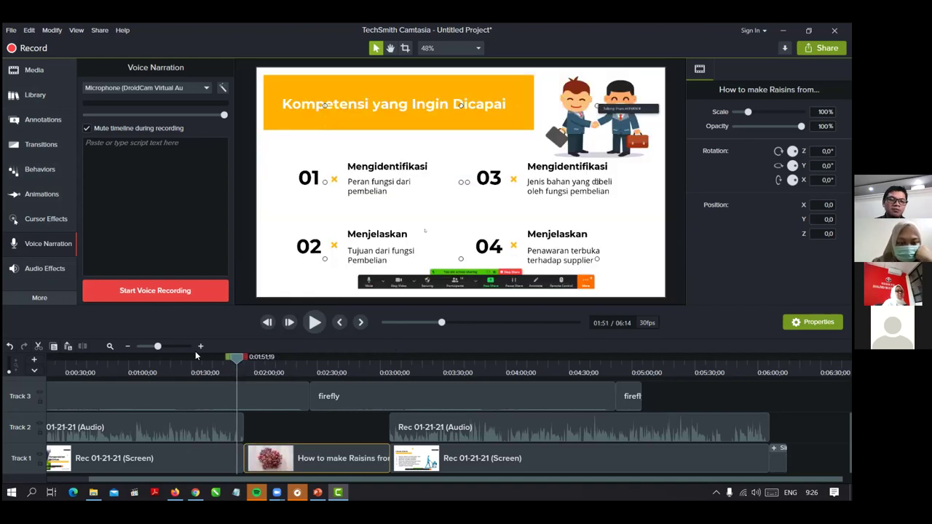
# Step: Add a Flip transition between the first Rec 01-21-21 clip and the raisins clip, then preview it
pyautogui.click(32, 147)
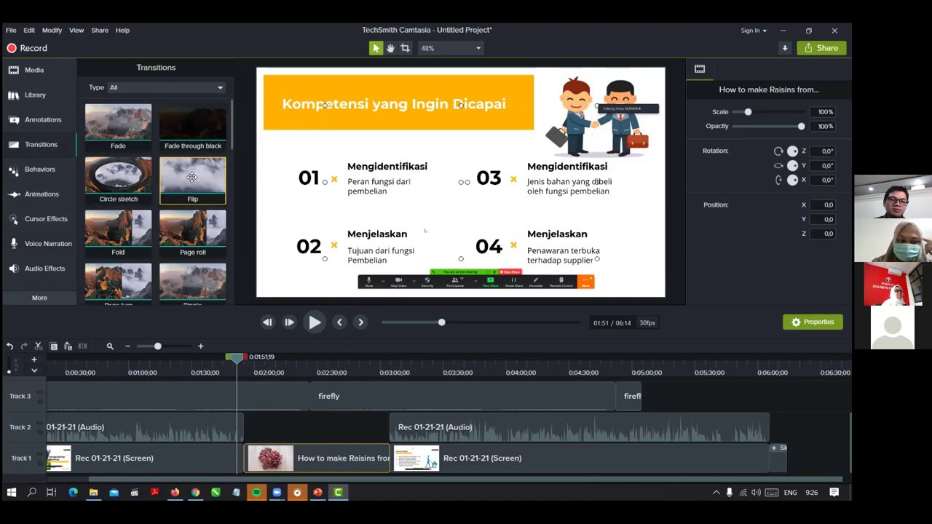
pyautogui.moveTo(191, 177); pyautogui.dragTo(245, 464)
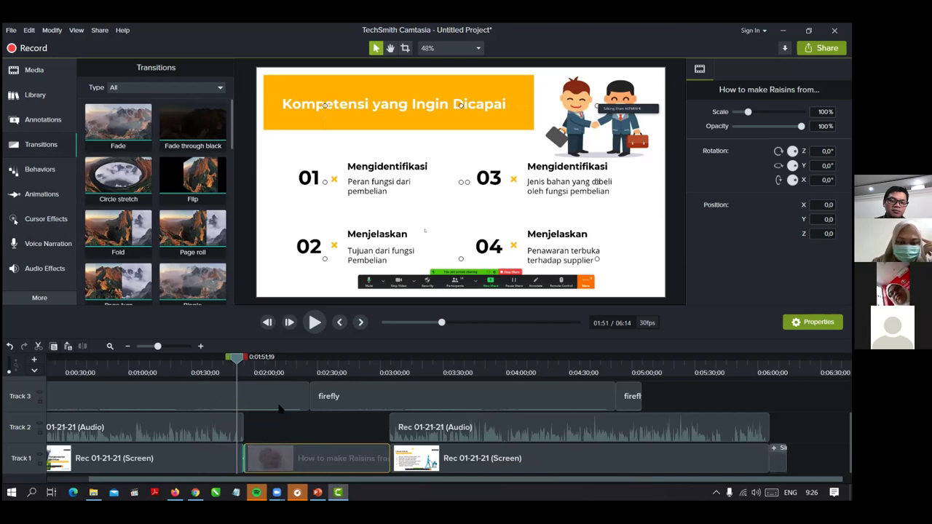
pyautogui.moveTo(240, 361); pyautogui.dragTo(242, 361)
pyautogui.click(315, 323)
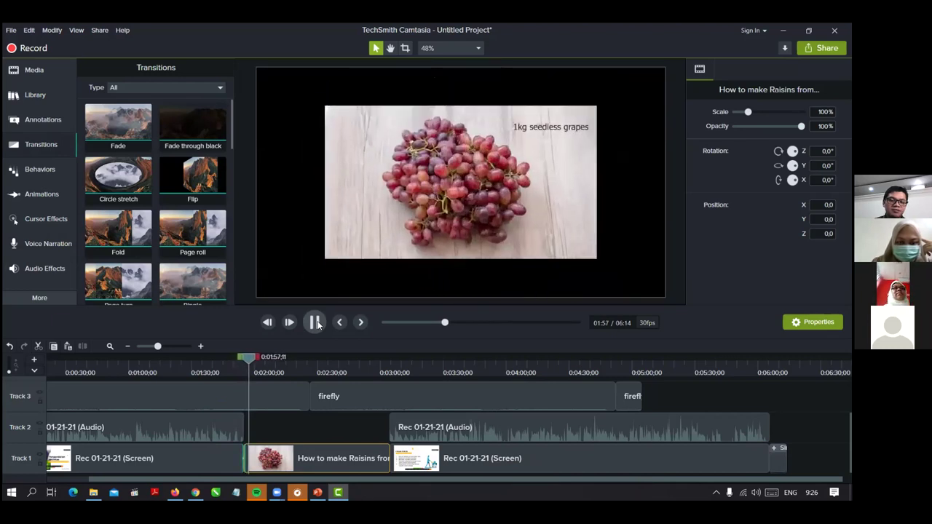
pyautogui.click(314, 323)
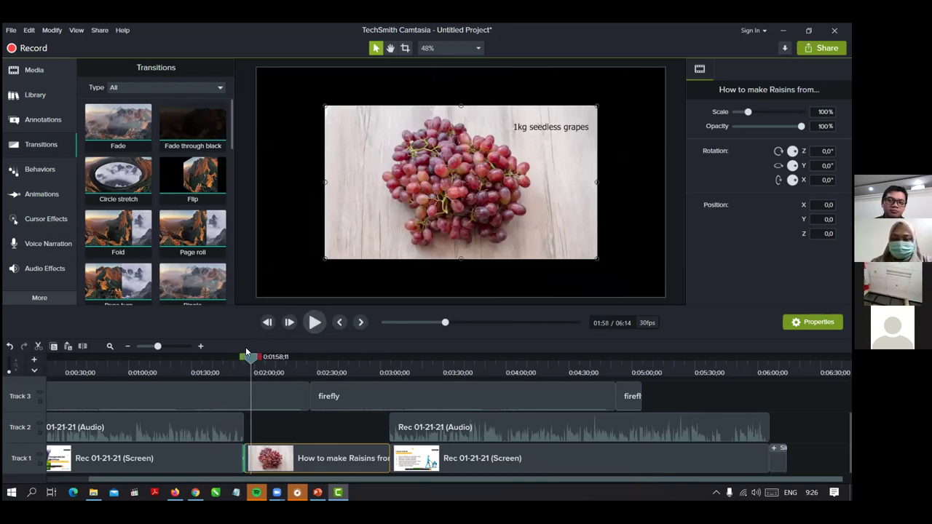
pyautogui.moveTo(252, 358); pyautogui.dragTo(239, 358)
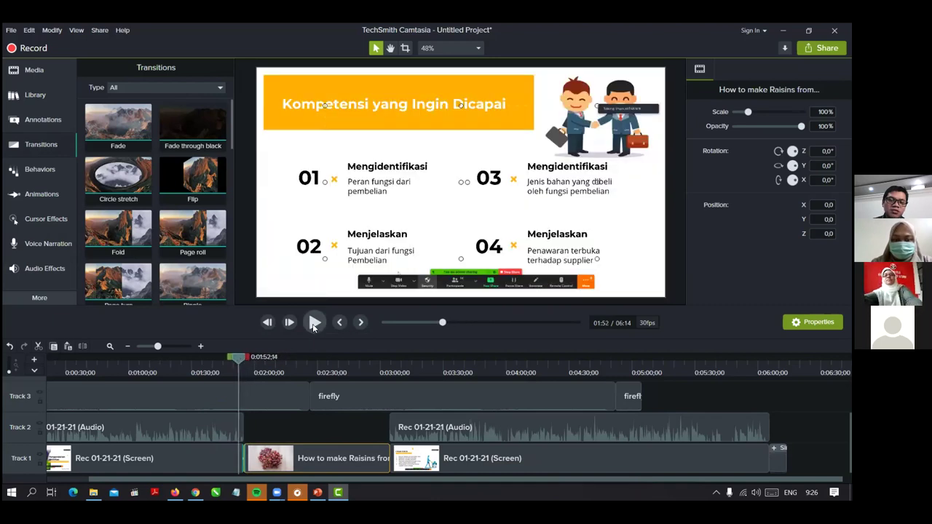
pyautogui.click(314, 322)
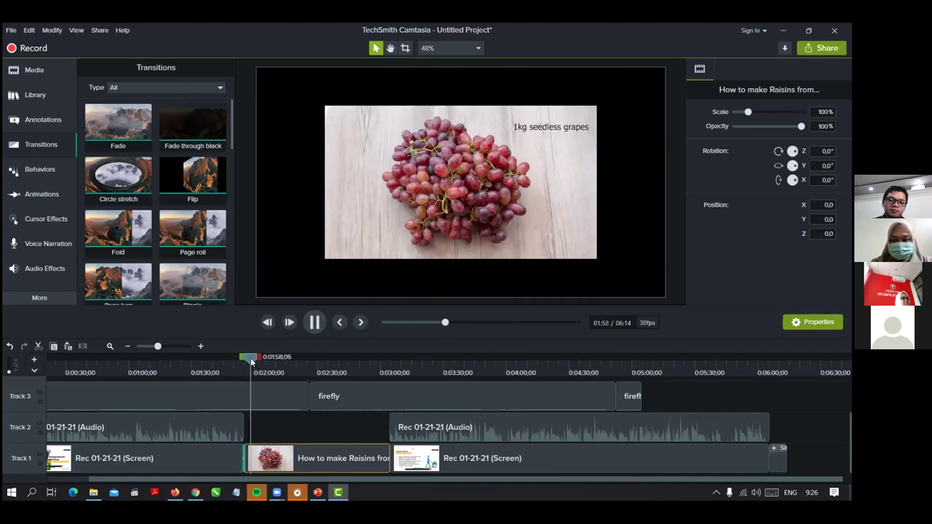
pyautogui.click(292, 427)
pyautogui.click(307, 454)
pyautogui.click(309, 326)
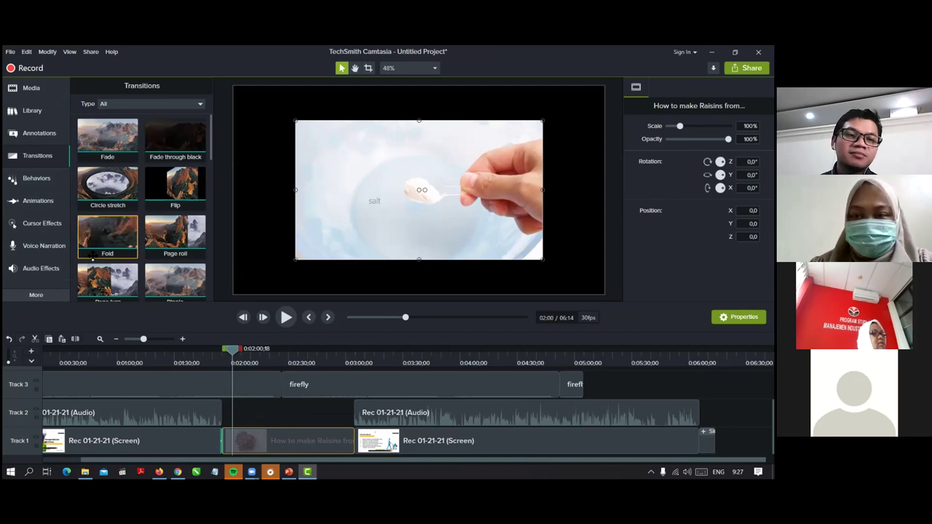
# Step: Switch the left panel from Transitions to the Behaviors effects
pyautogui.click(43, 180)
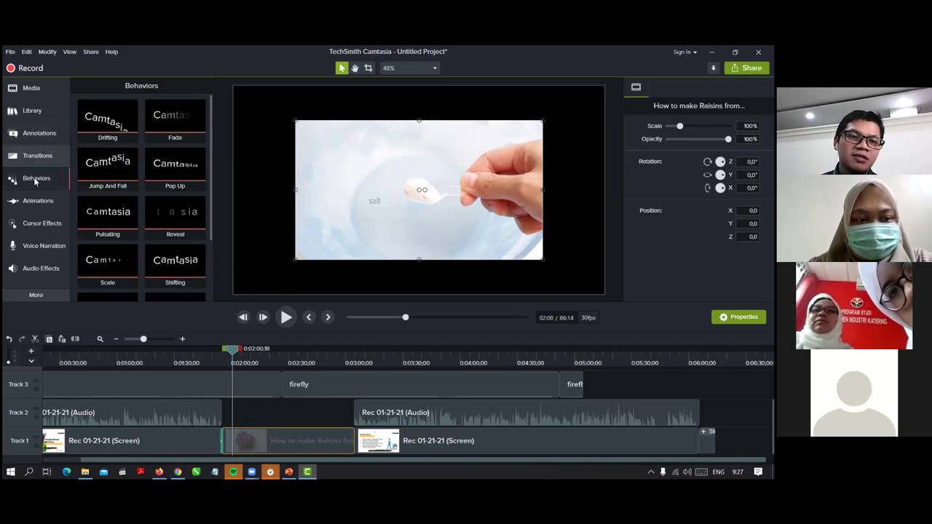
pyautogui.click(38, 115)
pyautogui.scroll(-3, 141, 221)
pyautogui.scroll(4, 109, 189)
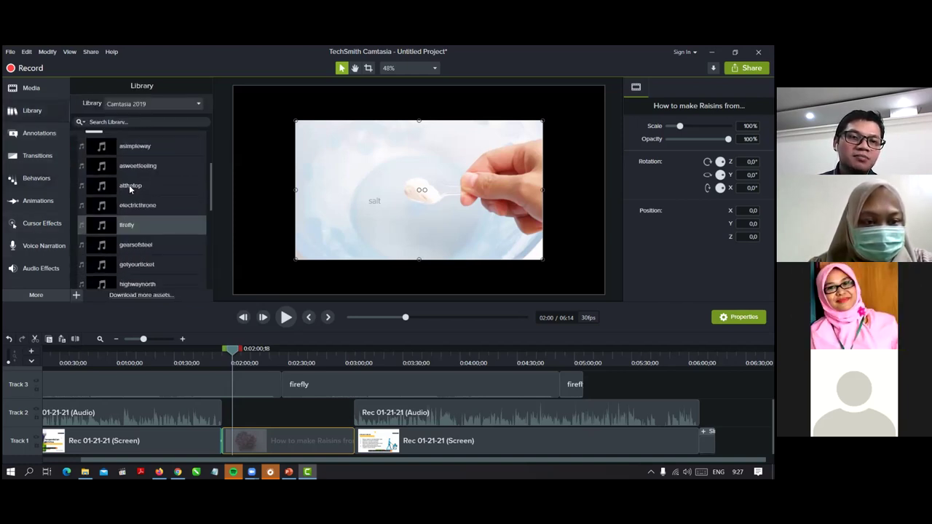
pyautogui.click(75, 177)
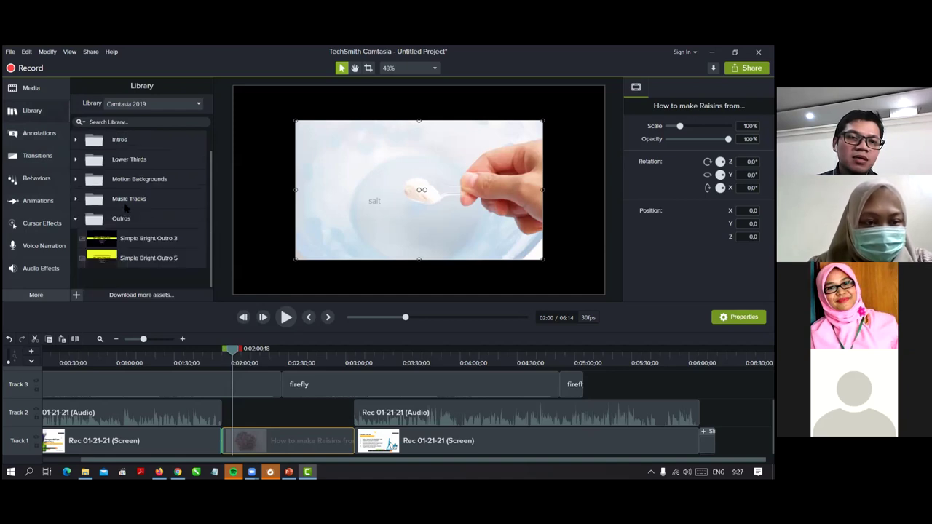
pyautogui.scroll(1, 107, 176)
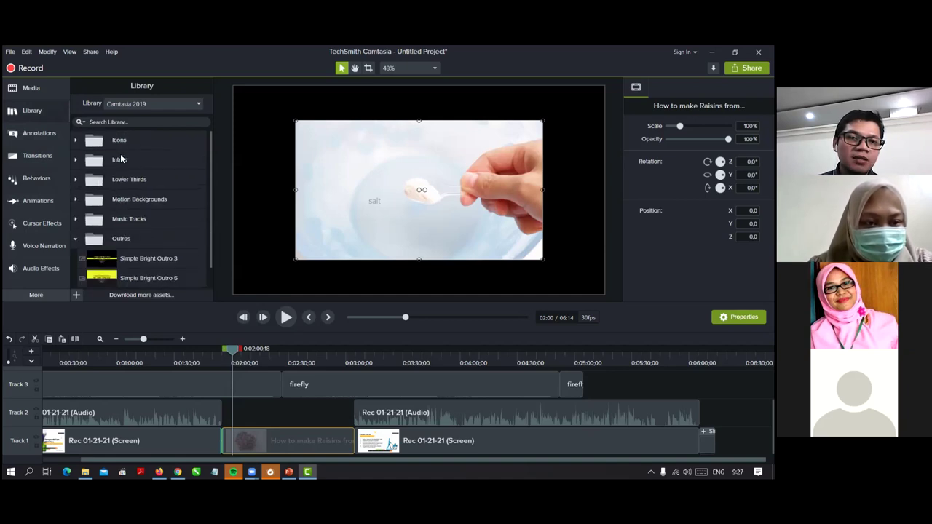
pyautogui.click(77, 184)
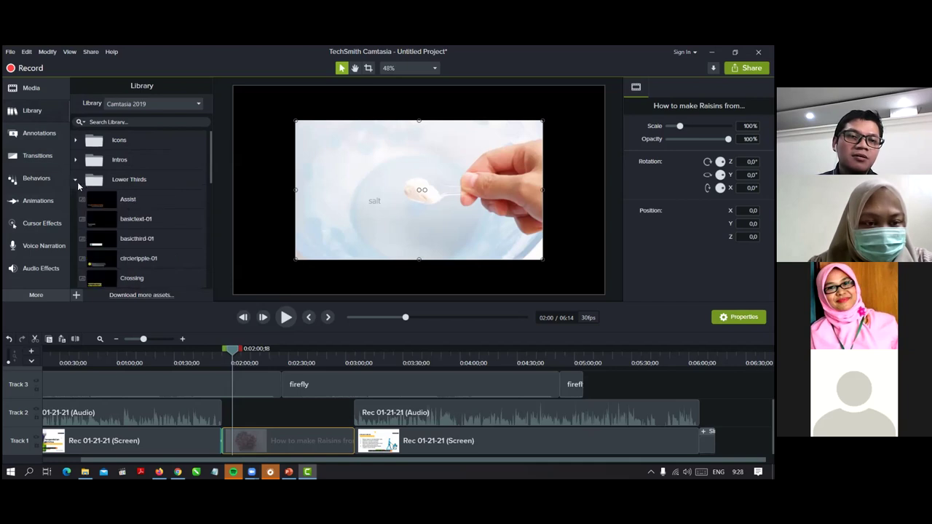
pyautogui.scroll(-1, 144, 230)
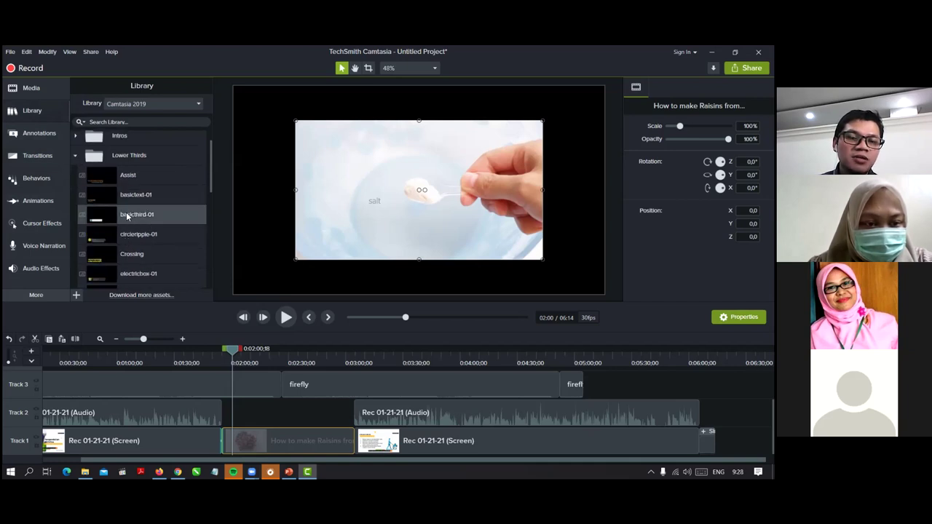
pyautogui.doubleClick(126, 215)
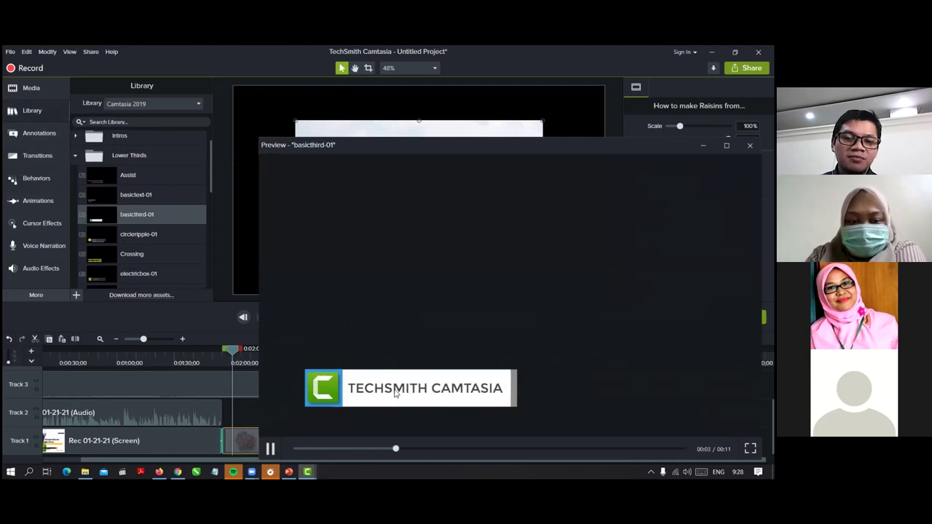
pyautogui.doubleClick(136, 234)
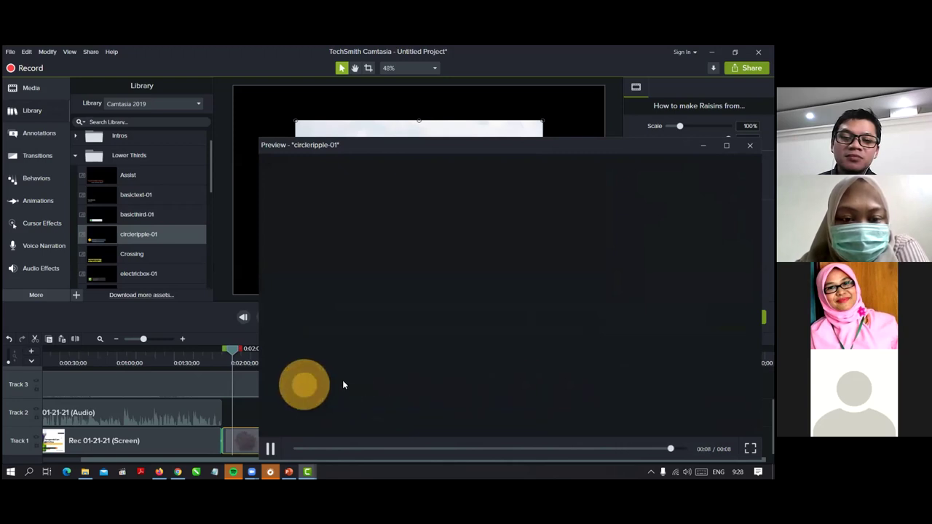
pyautogui.click(271, 449)
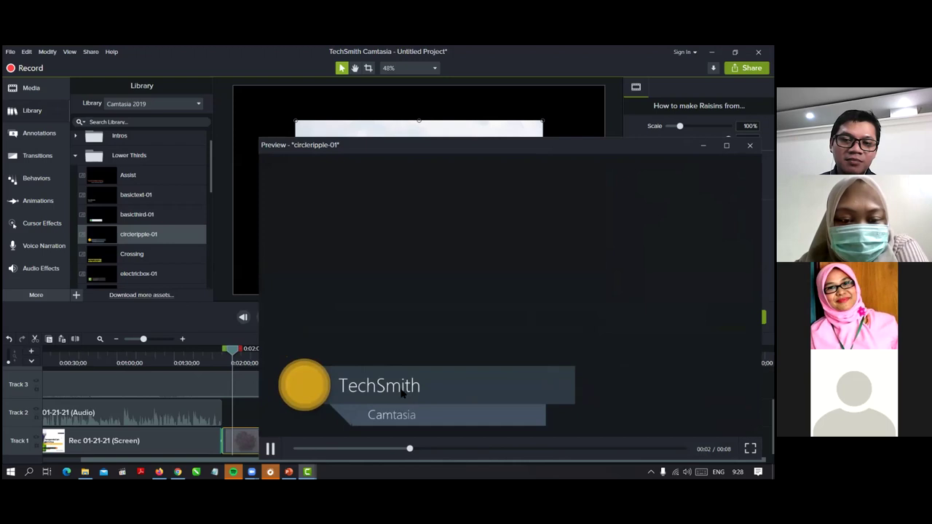
pyautogui.click(37, 178)
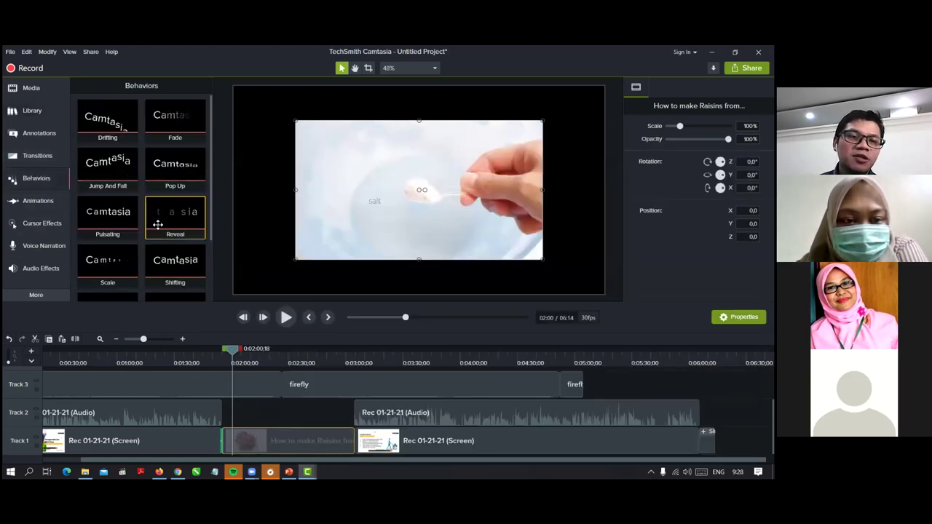
# Step: Show Cursor Highlight, Magnify, Spotlight and Smoothing via Animations > Cursor Effects
pyautogui.scroll(-1, 178, 268)
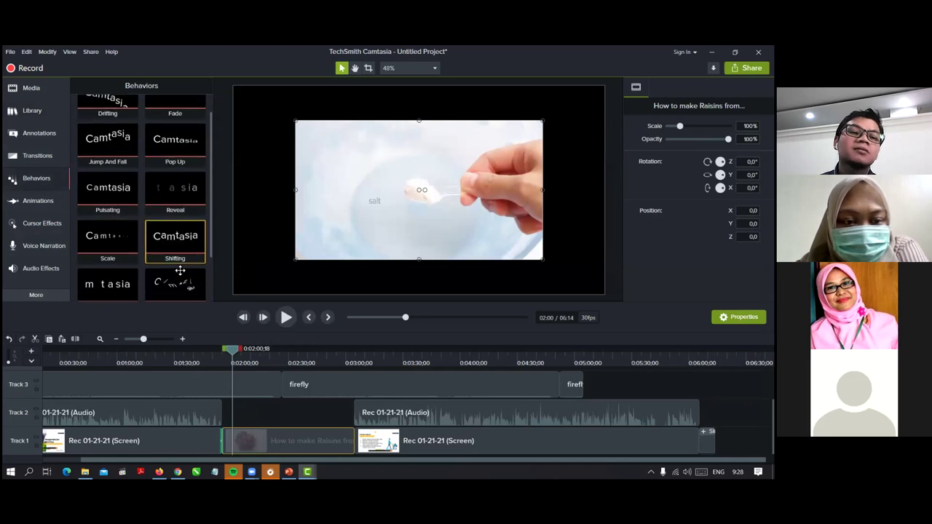
pyautogui.click(39, 202)
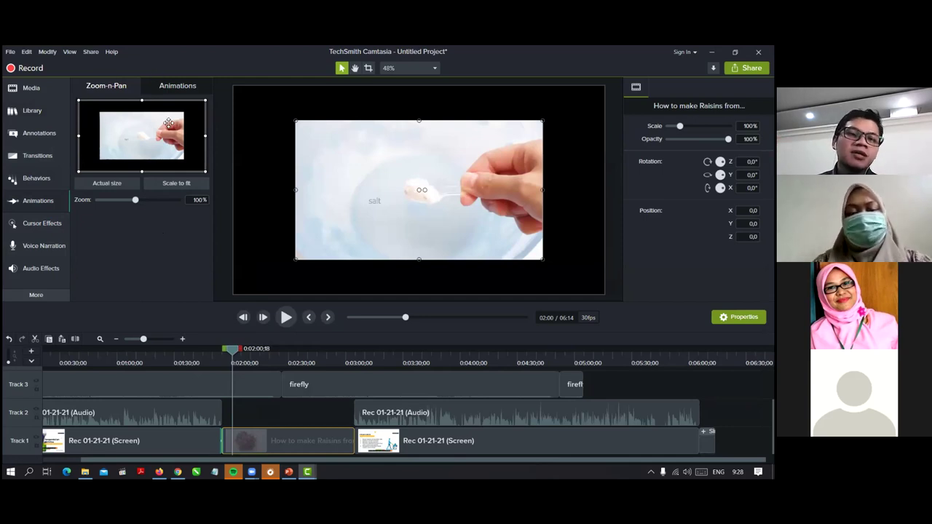
pyautogui.click(41, 225)
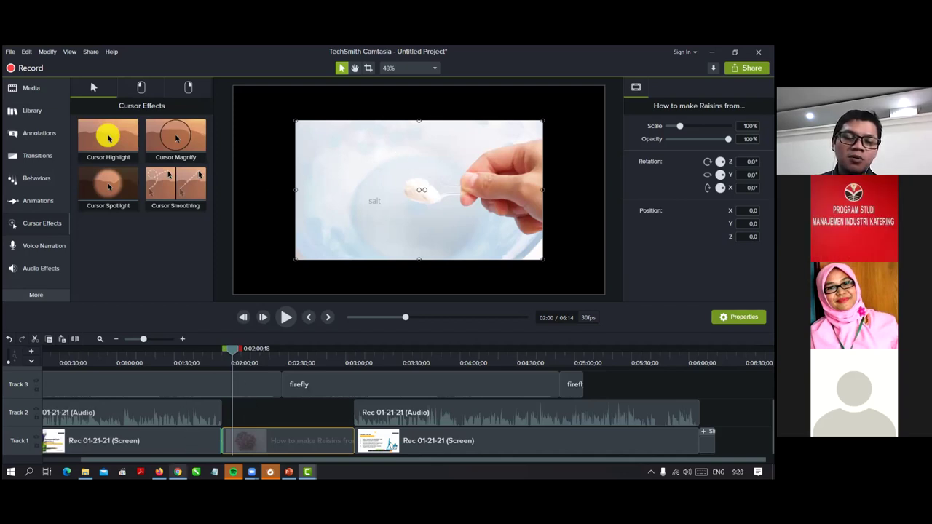
pyautogui.moveTo(177, 472)
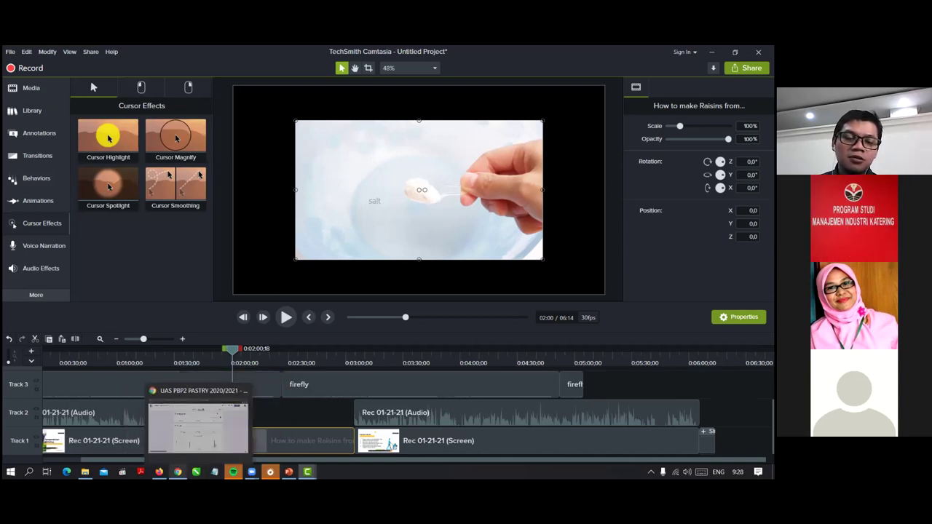
# Step: Open the 'Belajar Corel Draw 2020, Part 1' YouTube video, mute it, and skip to about 4:24
pyautogui.click(159, 472)
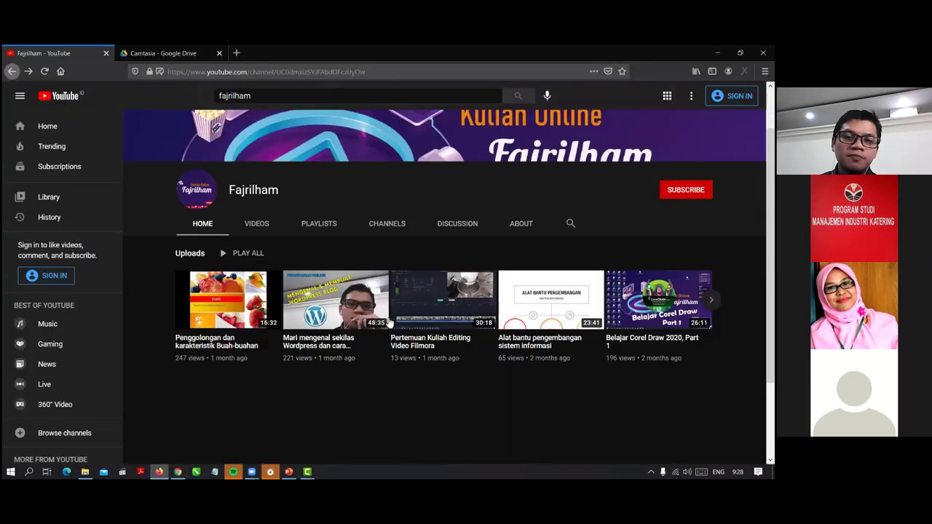
pyautogui.click(564, 318)
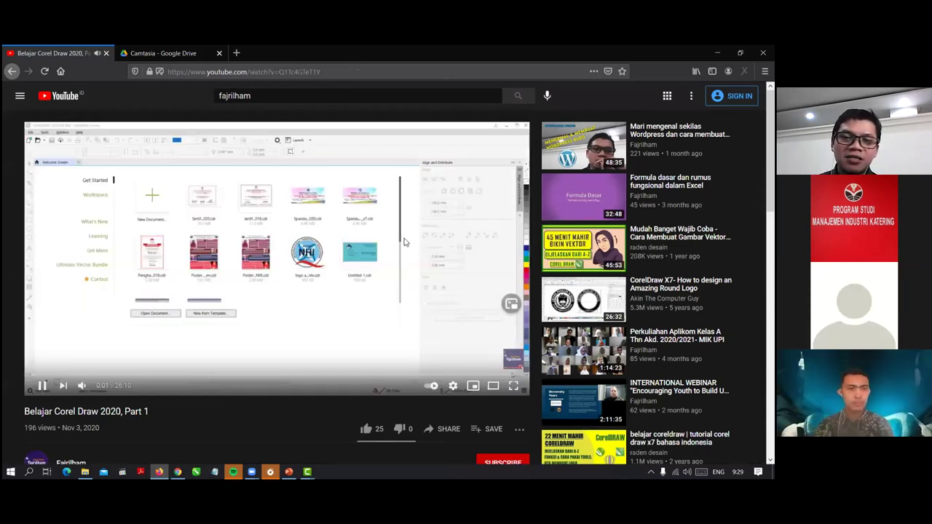
pyautogui.moveTo(100, 386)
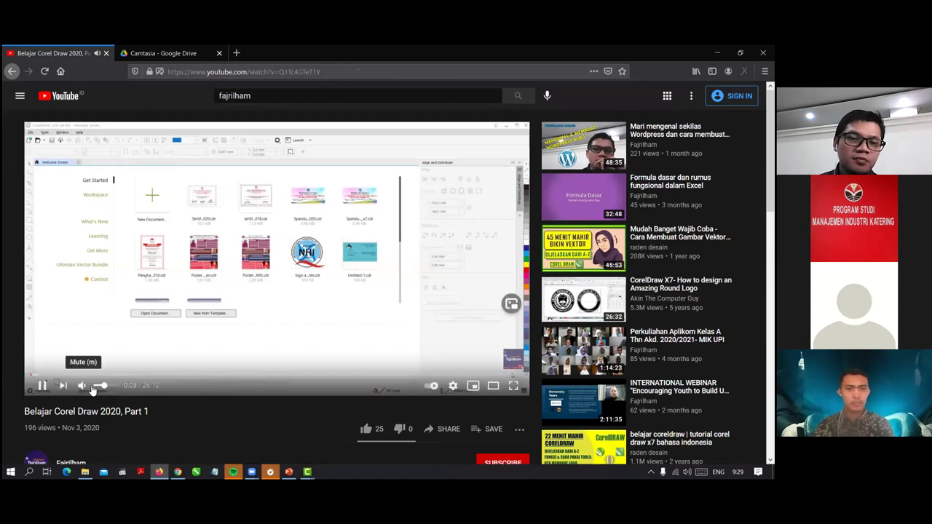
pyautogui.moveTo(104, 388); pyautogui.dragTo(93, 386)
pyautogui.click(63, 376)
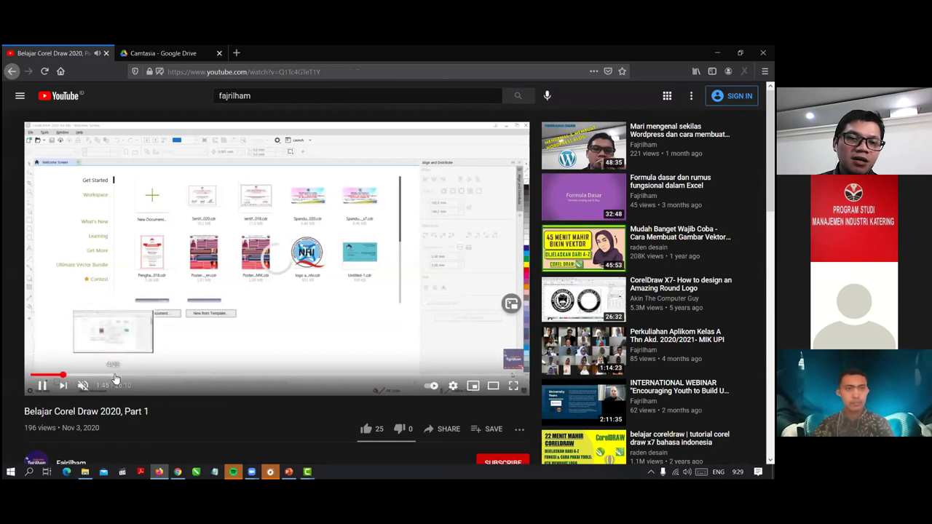
pyautogui.click(115, 375)
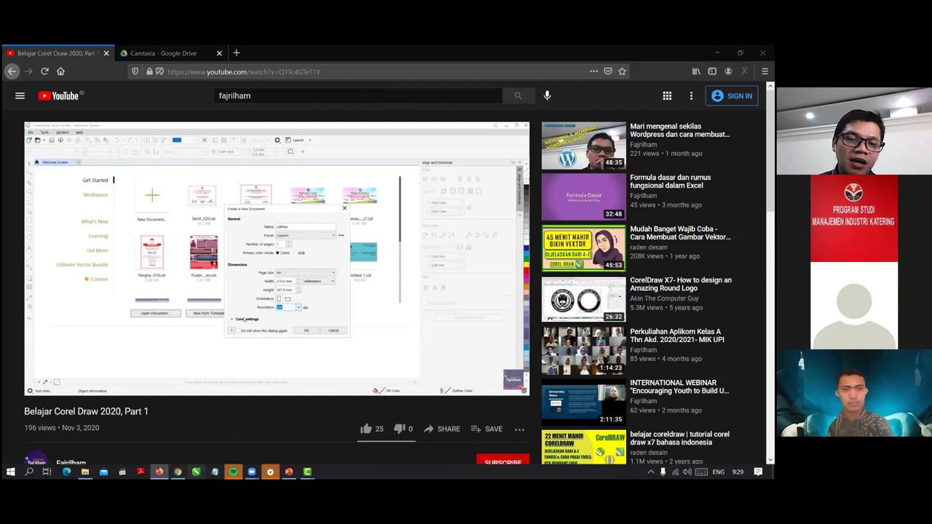
# Step: Launch CorelDRAW, then bring Camtasia back to the front
pyautogui.click(307, 472)
pyautogui.moveTo(306, 472)
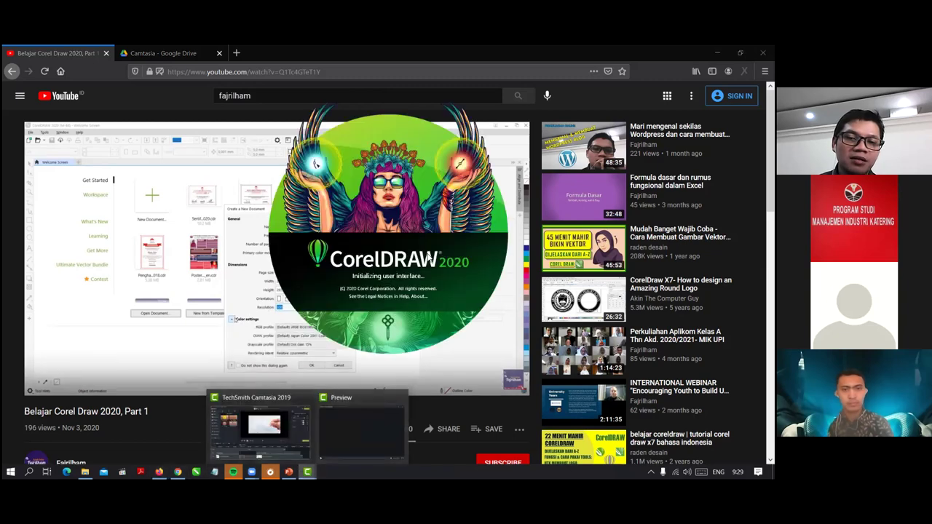
pyautogui.click(278, 421)
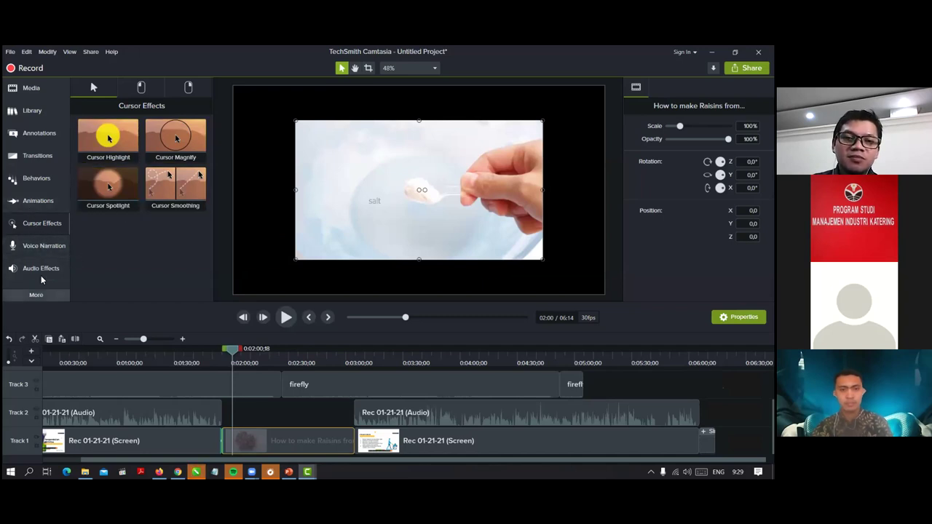
# Step: Show the extra effect categories under More, then deselect the raisins clip in the timeline
pyautogui.click(37, 299)
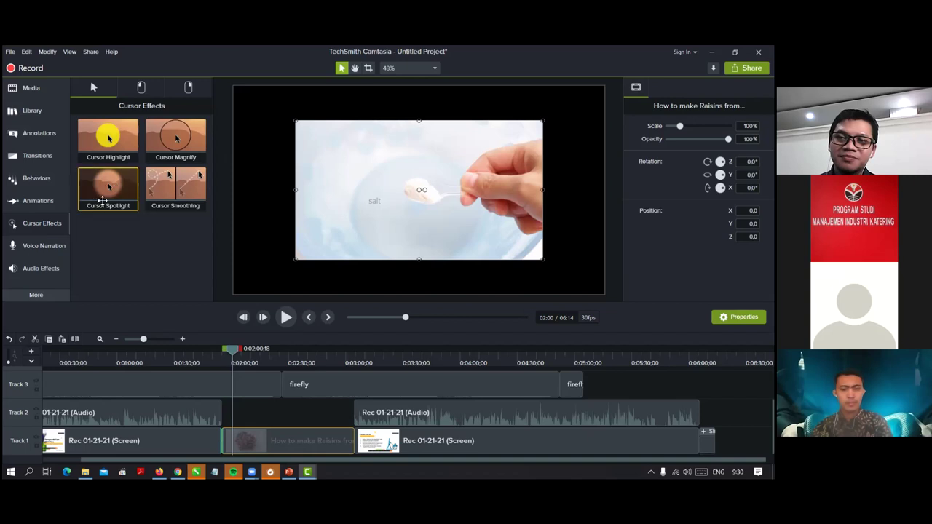
pyautogui.click(622, 368)
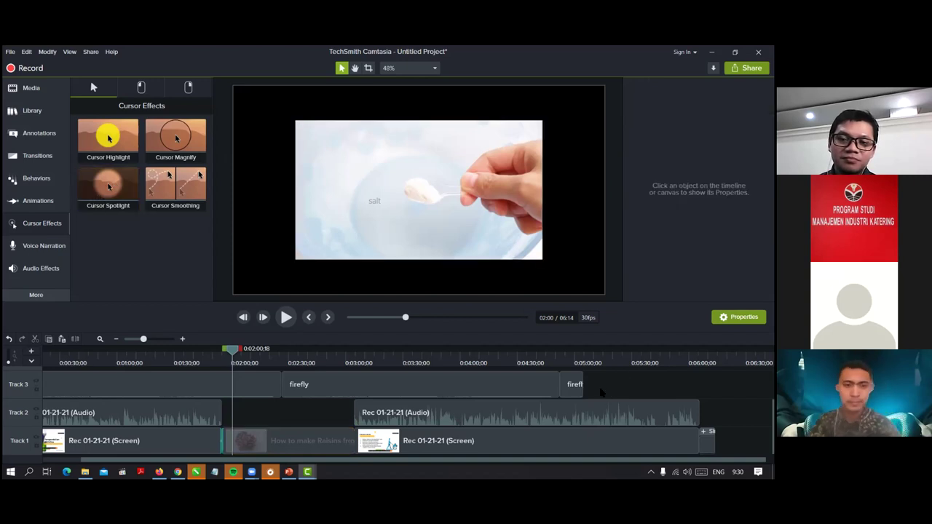
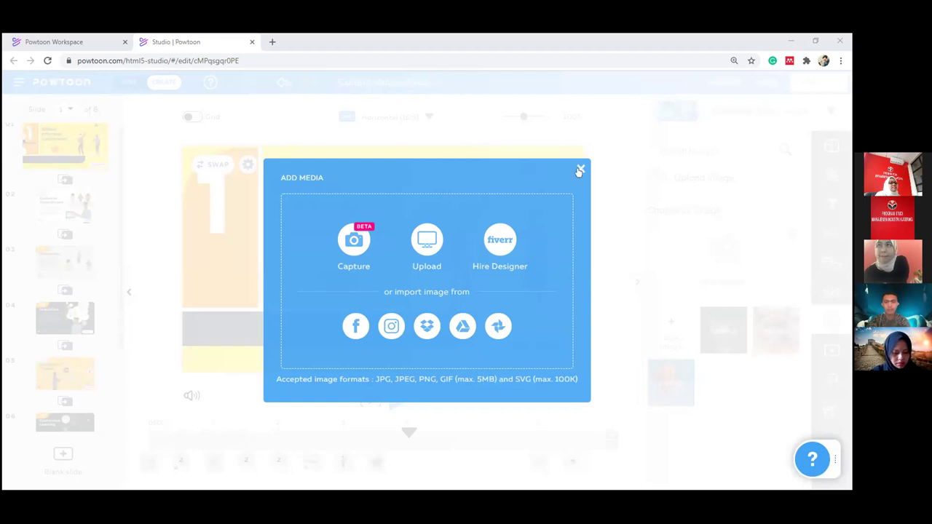
# Step: Start an image upload and browse to Data (E:) > UPI > Bahan Ajar > Workshop MIK > Intro
pyautogui.click(710, 153)
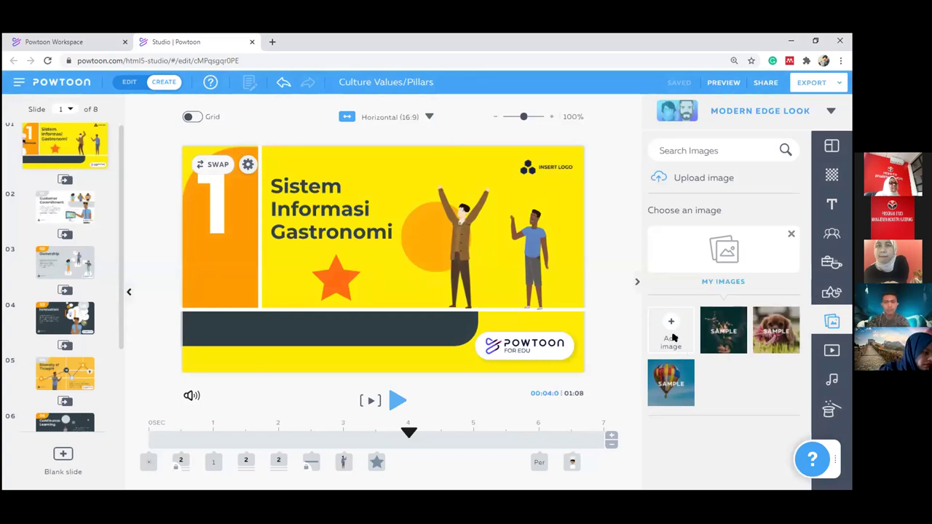
pyautogui.click(426, 252)
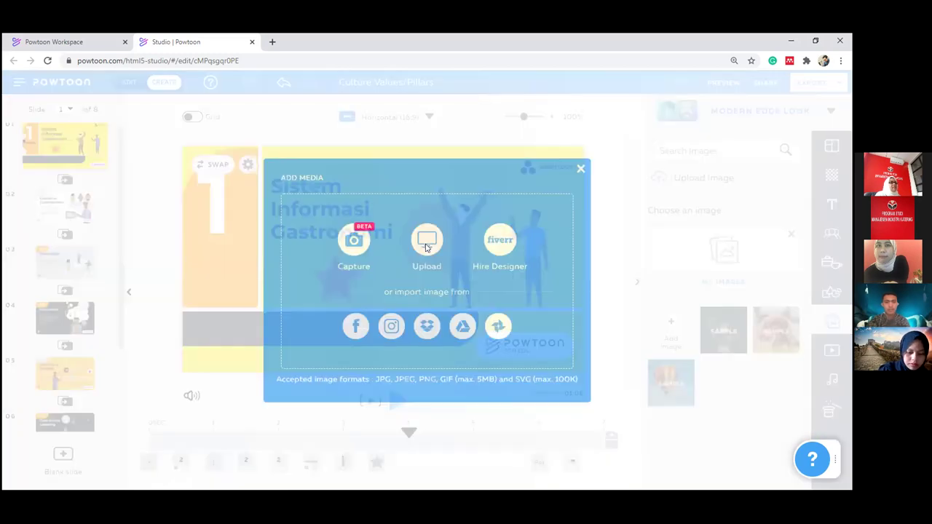
pyautogui.click(427, 242)
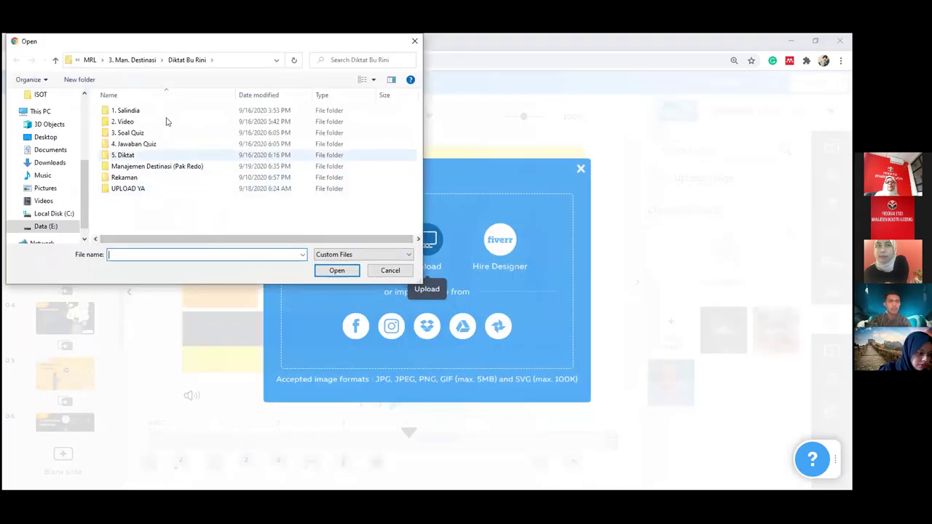
pyautogui.click(132, 59)
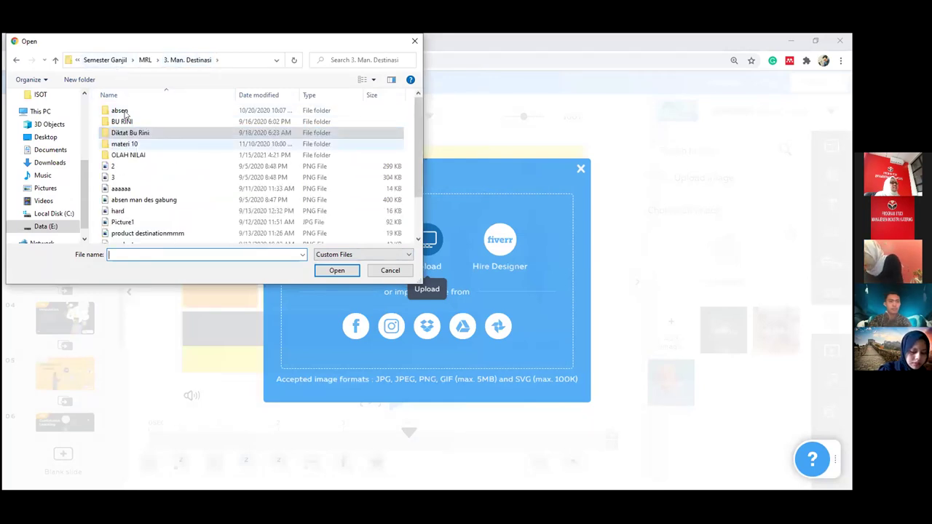
pyautogui.click(109, 62)
pyautogui.click(95, 59)
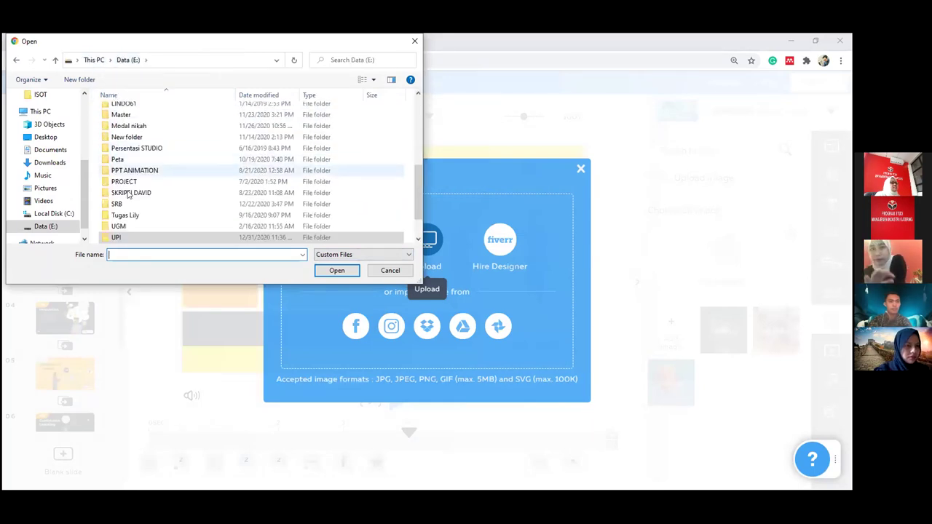
pyautogui.doubleClick(119, 235)
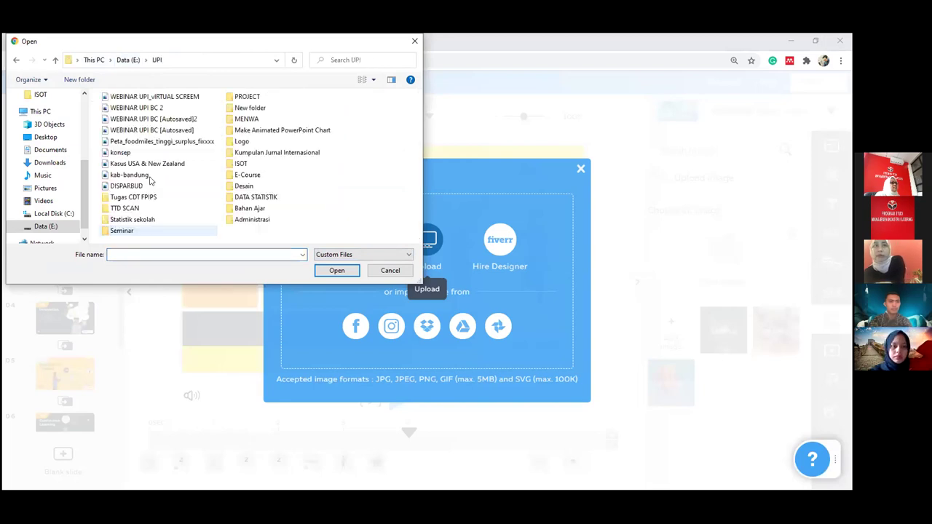
pyautogui.doubleClick(250, 209)
pyautogui.doubleClick(160, 167)
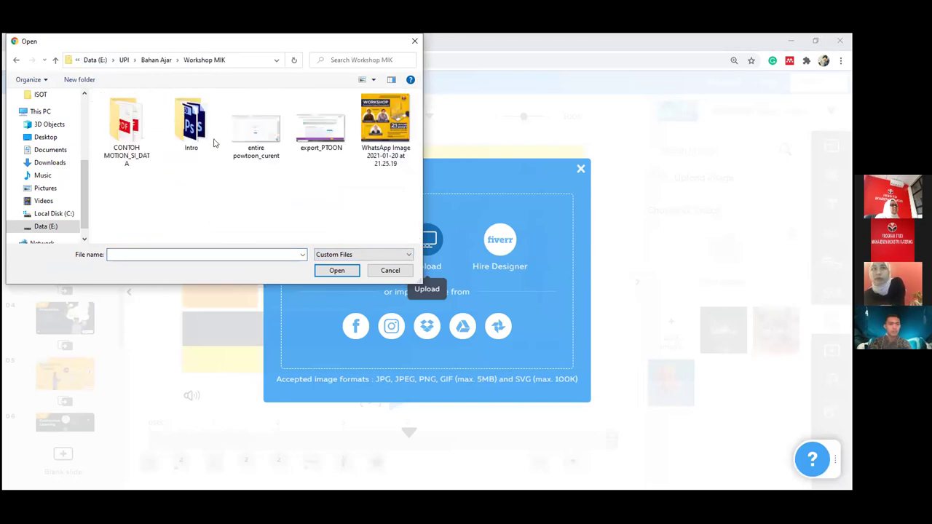
pyautogui.doubleClick(188, 125)
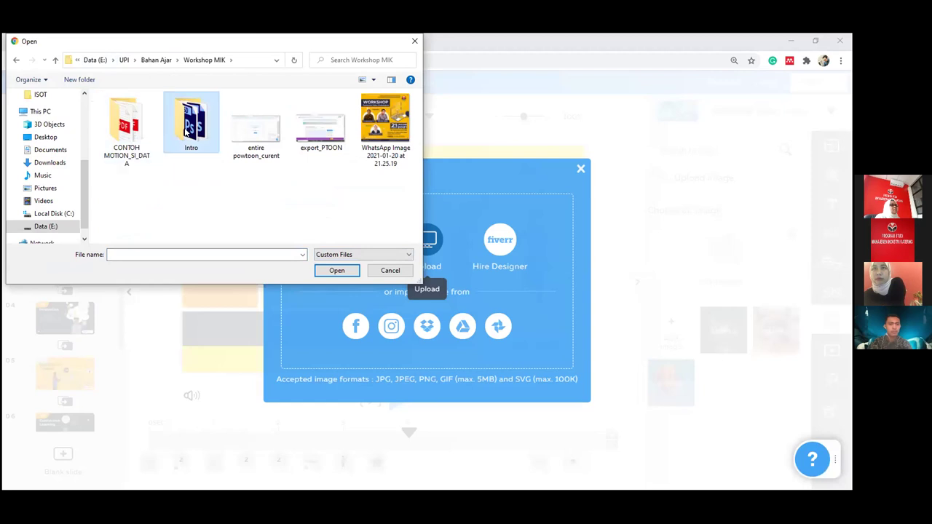
# Step: Select the photo IMG_20200825_1322182 in the Intro folder
pyautogui.scroll(-5, 280, 197)
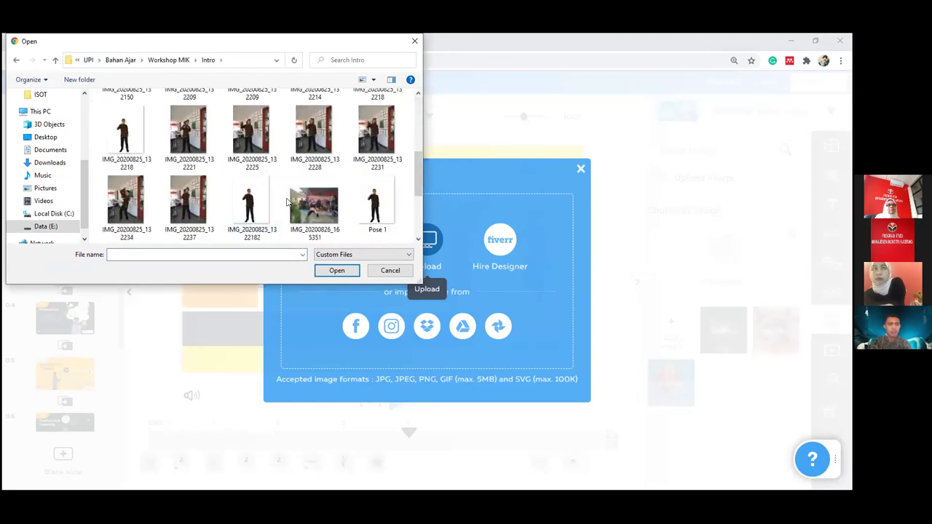
pyautogui.scroll(-2, 247, 215)
pyautogui.click(245, 215)
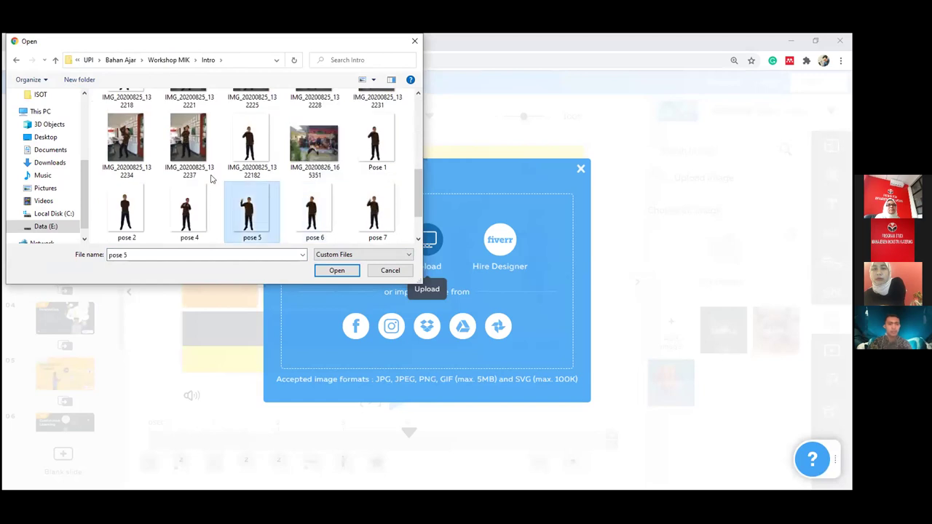
pyautogui.scroll(5, 233, 197)
pyautogui.scroll(1, 233, 187)
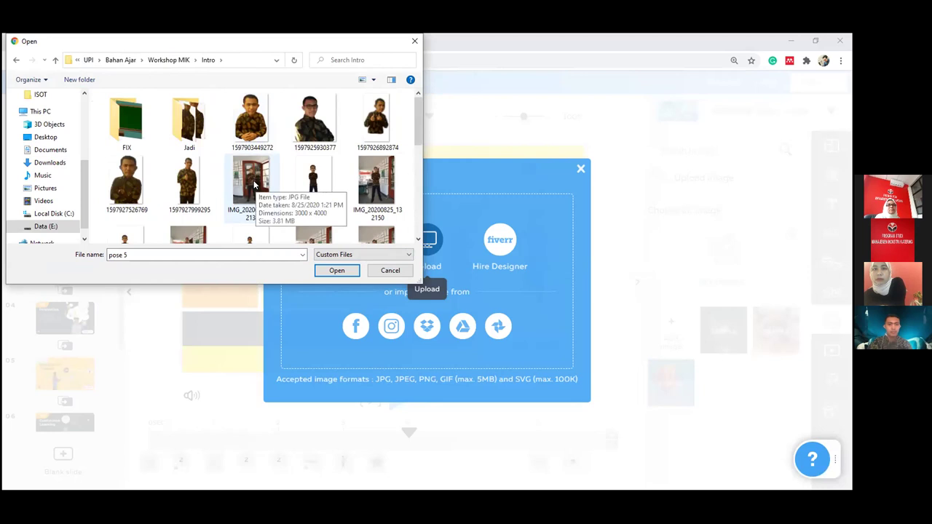
pyautogui.click(253, 184)
pyautogui.scroll(-1, 259, 192)
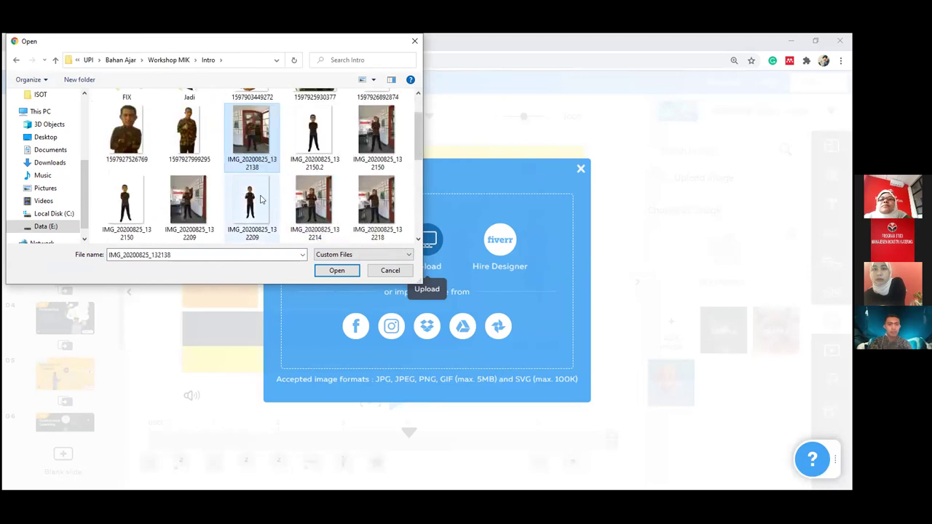
pyautogui.scroll(-2, 267, 202)
pyautogui.click(265, 204)
# Step: Upload IMG_20200825_1322182 and add it to slide 1 beside the cartoon figures
pyautogui.click(332, 270)
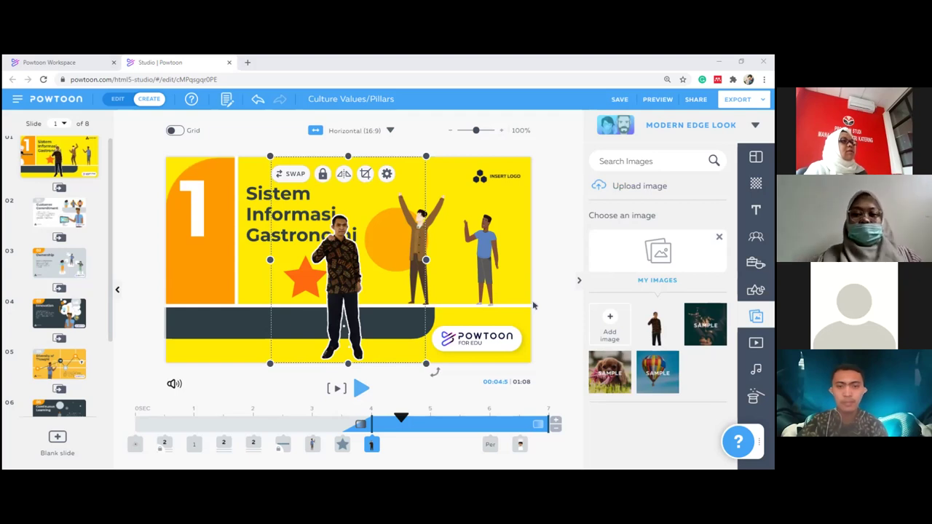
# Step: Move the man's photo to the left under the Sistem Informasi Gastronomi title
pyautogui.moveTo(355, 279); pyautogui.dragTo(391, 248)
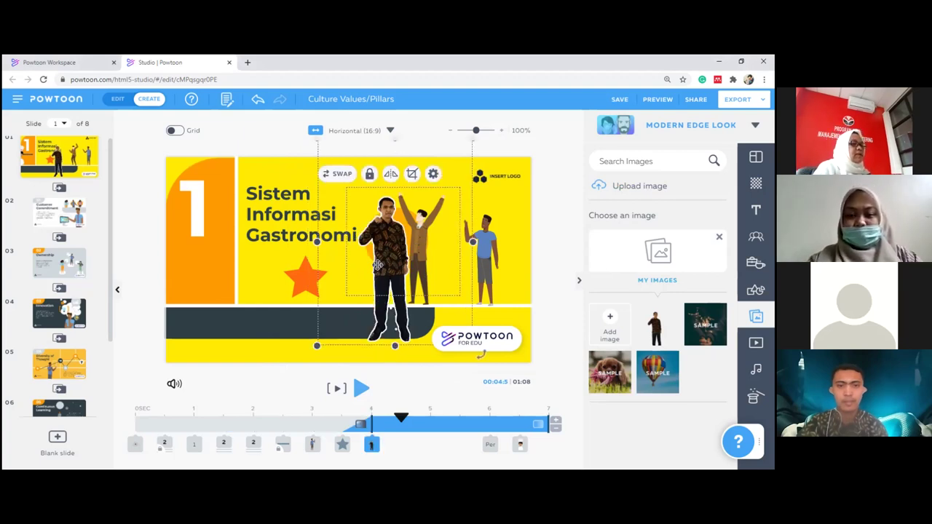
pyautogui.click(378, 265)
pyautogui.click(383, 308)
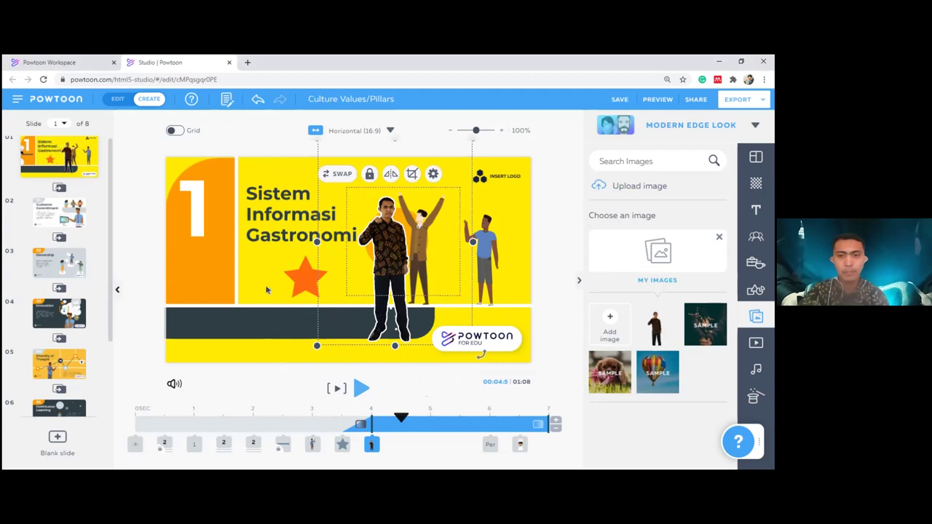
pyautogui.moveTo(349, 227); pyautogui.dragTo(224, 212)
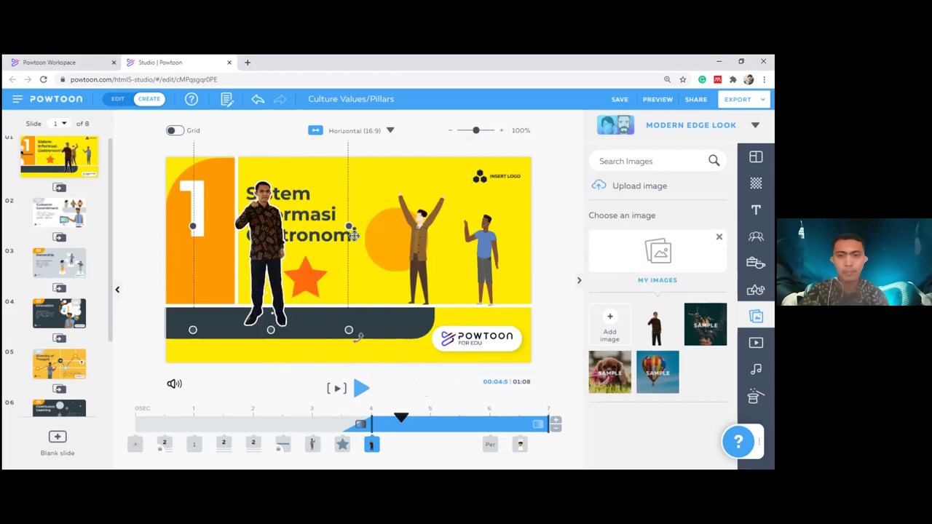
# Step: Undo a misplaced move and settle the man's photo just below the title
pyautogui.click(343, 196)
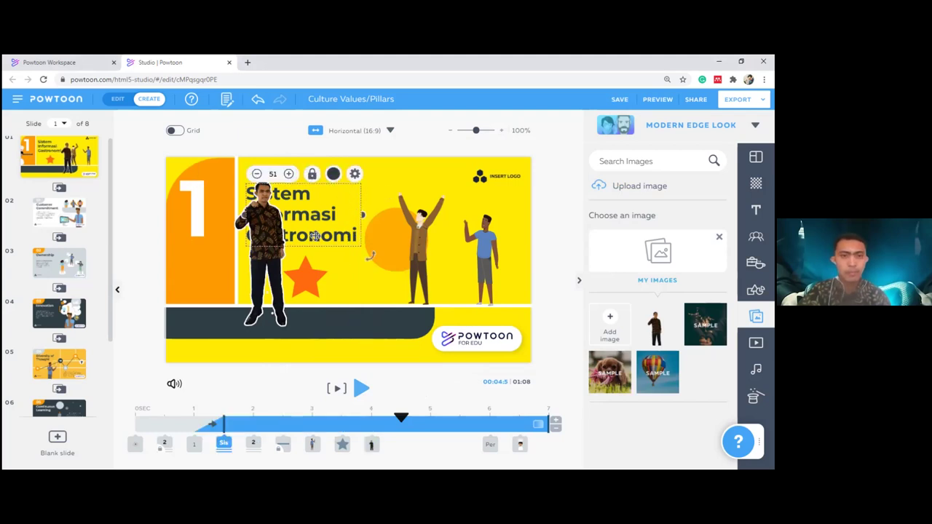
pyautogui.moveTo(284, 241); pyautogui.dragTo(266, 227)
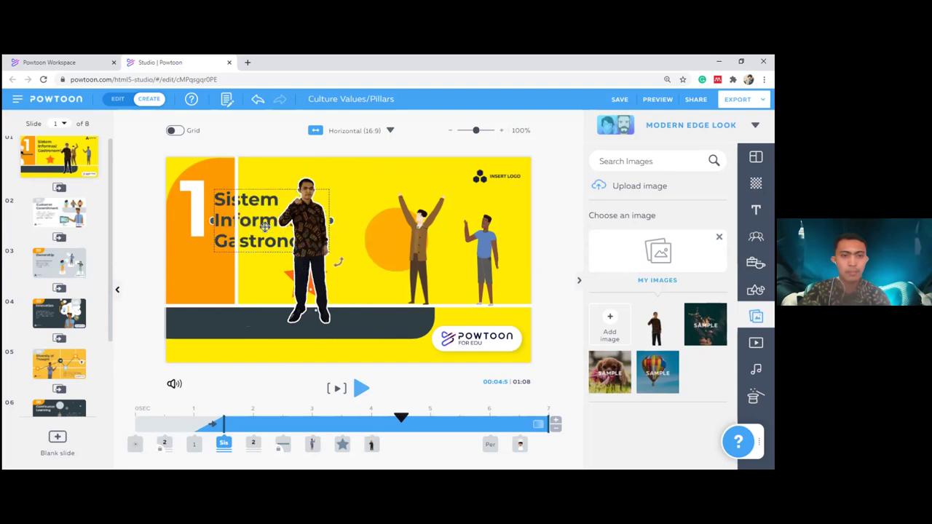
pyautogui.click(285, 218)
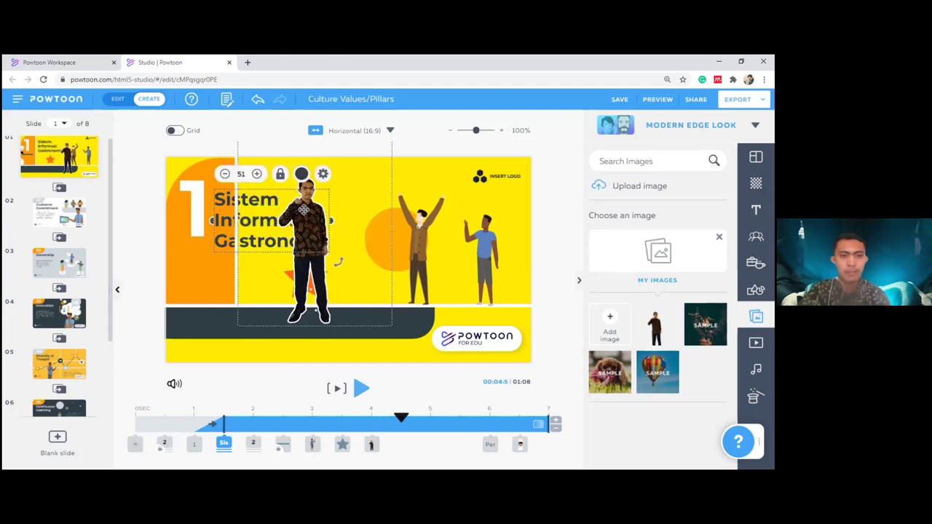
pyautogui.hotkey('ctrl', 'z')
pyautogui.moveTo(325, 223); pyautogui.dragTo(259, 264)
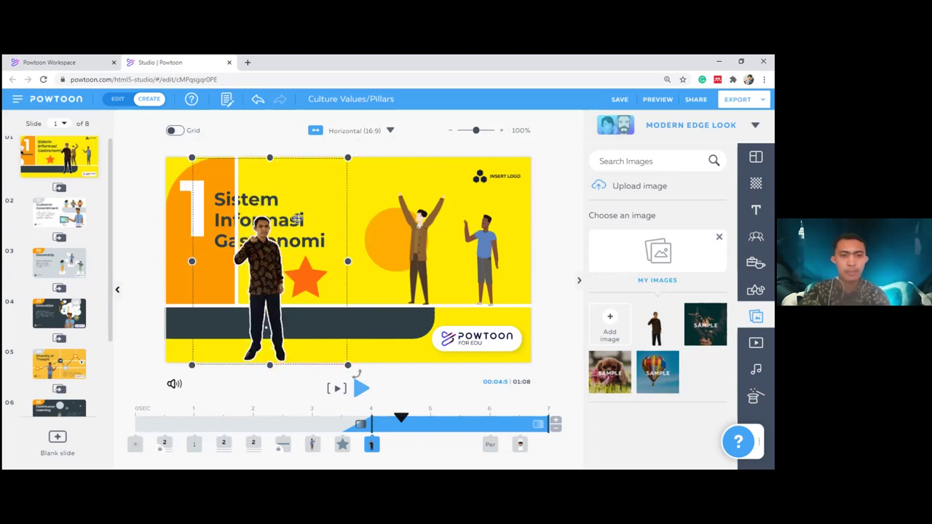
pyautogui.click(351, 191)
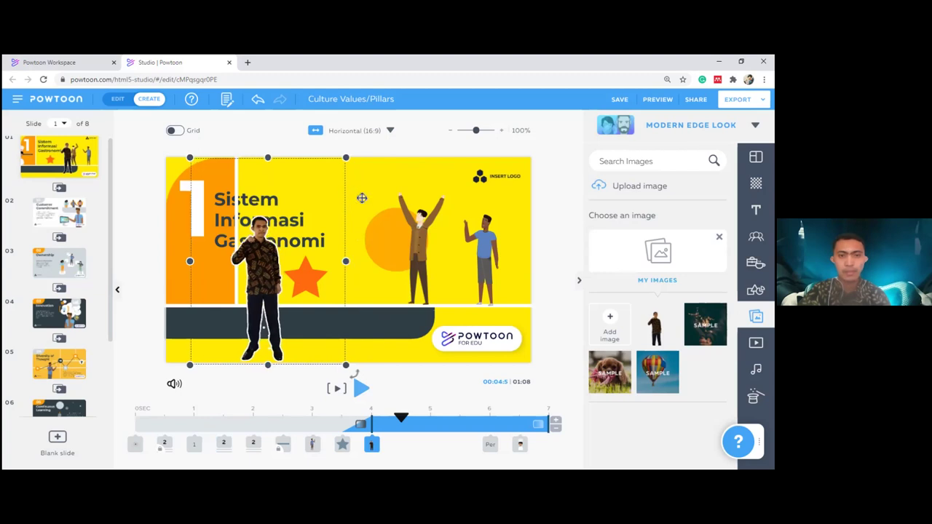
# Step: Select the title and the raised-arms figure to check the motion paths
pyautogui.click(416, 244)
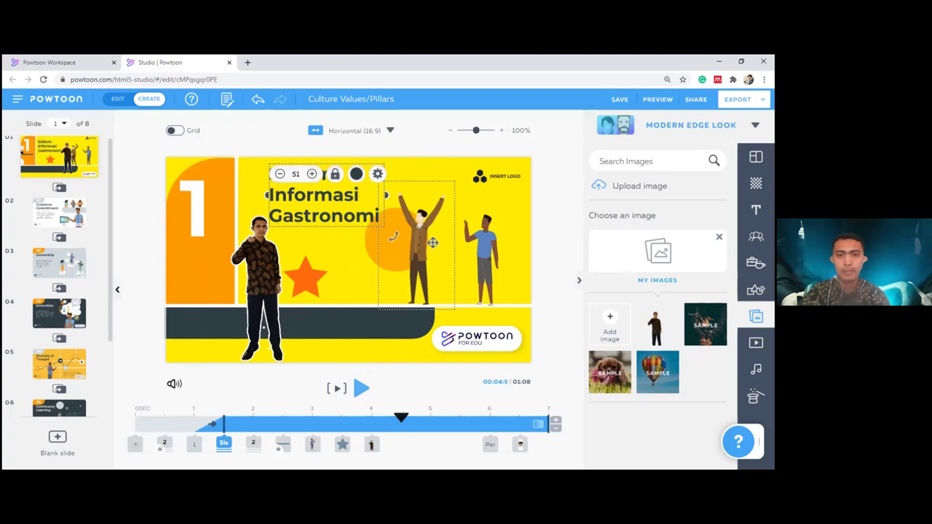
pyautogui.click(421, 248)
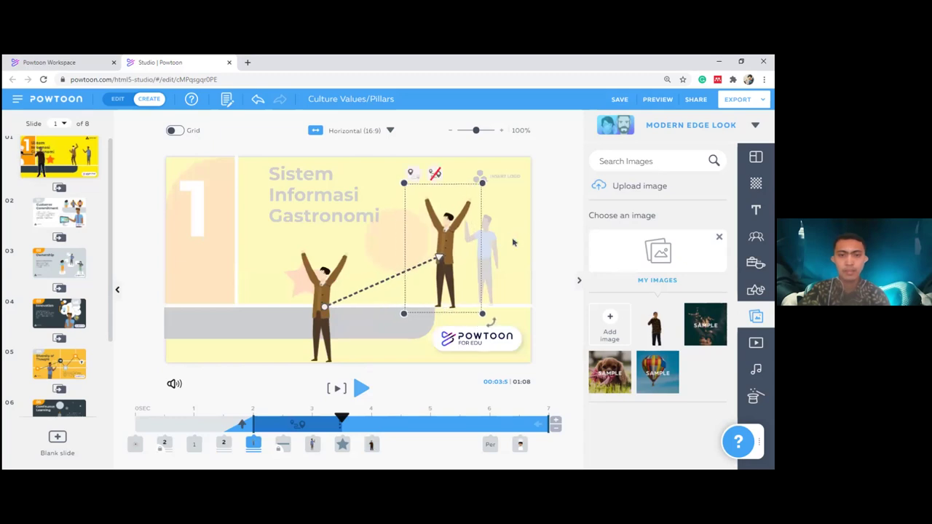
pyautogui.click(356, 308)
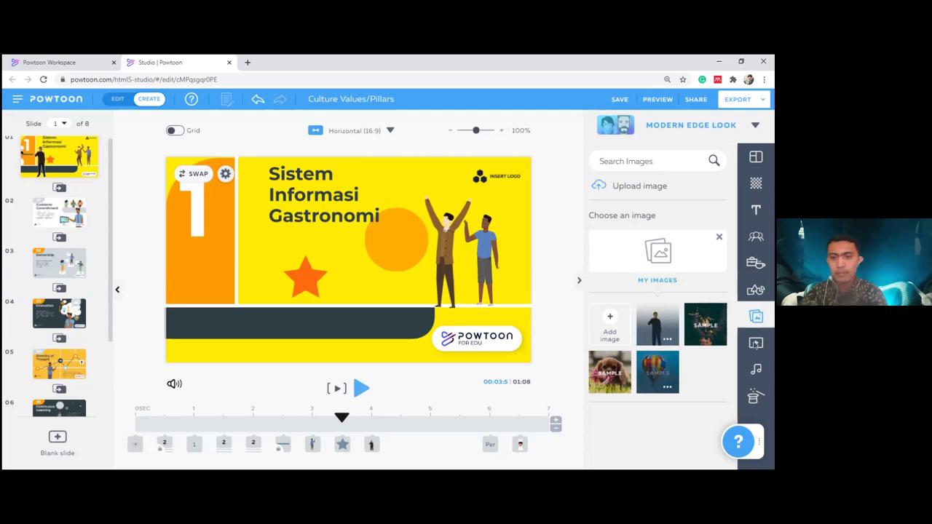
# Step: Close the image library and browse through the video library
pyautogui.click(681, 222)
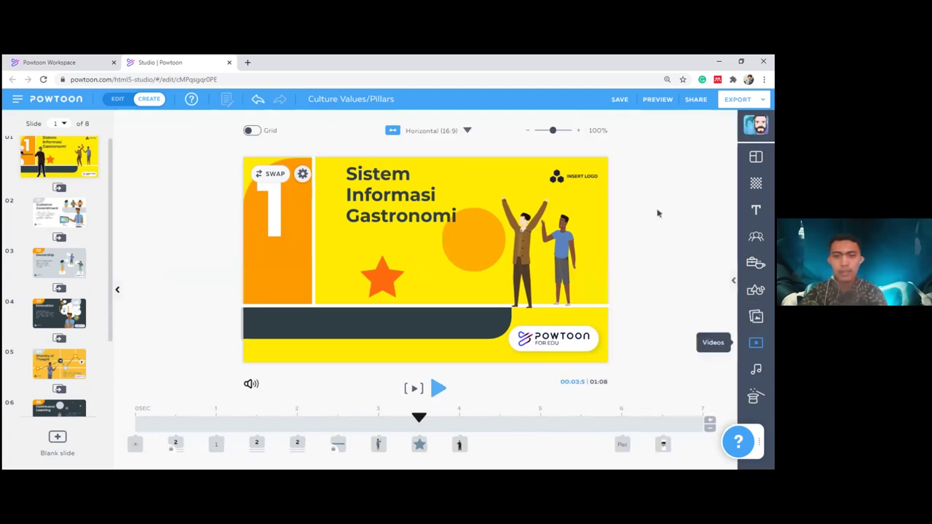
pyautogui.click(755, 342)
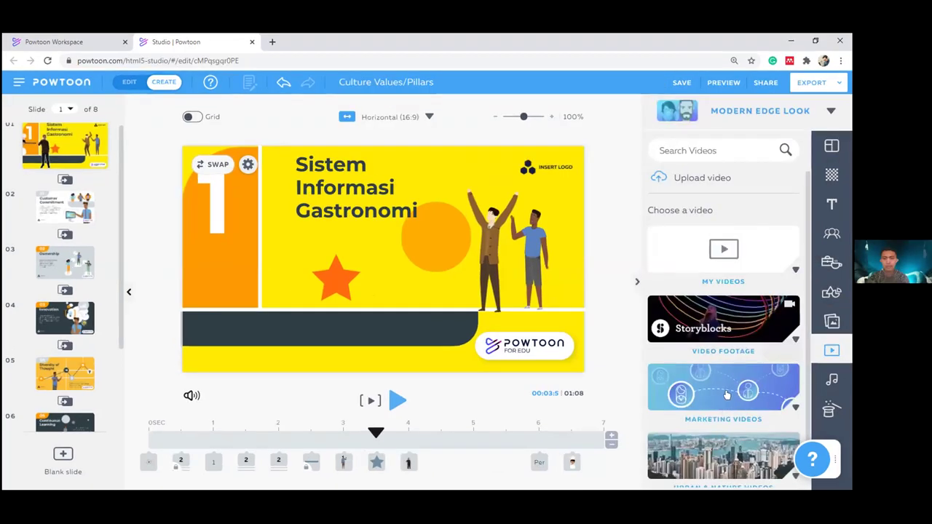
pyautogui.scroll(-1, 724, 434)
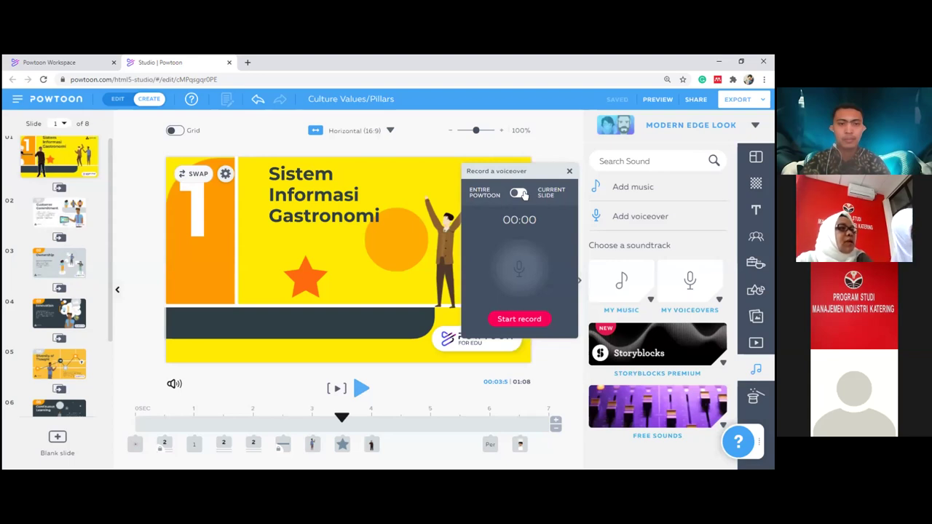
# Step: Choose current-slide-only recording, close the recorder, and reset the playhead to 0
pyautogui.click(522, 193)
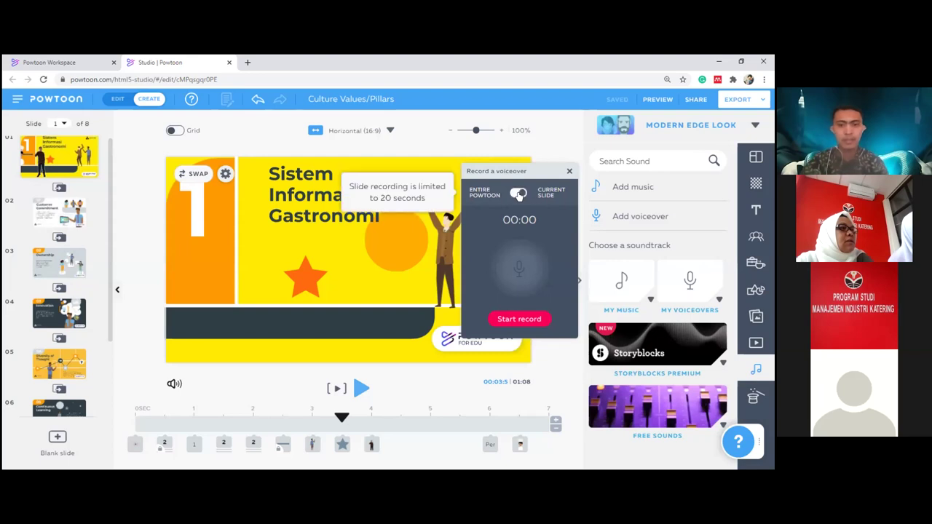
pyautogui.moveTo(523, 180); pyautogui.dragTo(573, 119)
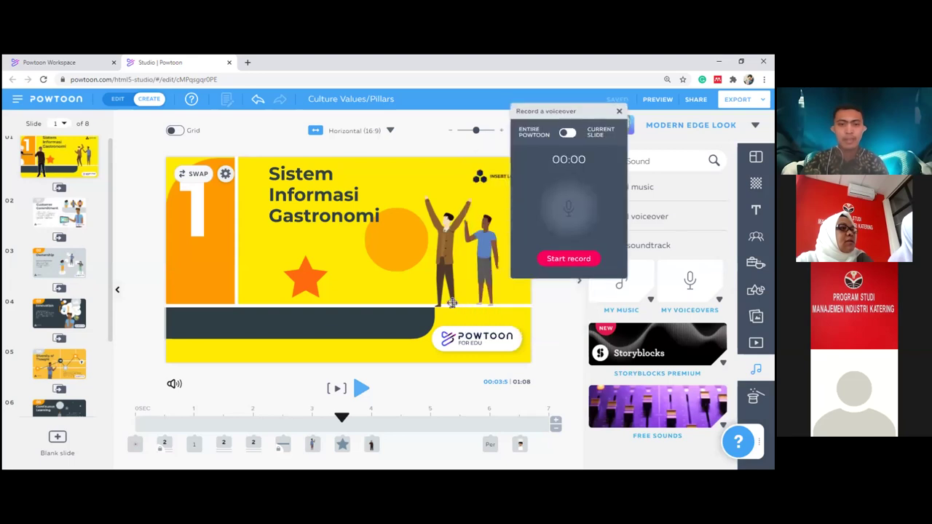
pyautogui.click(176, 437)
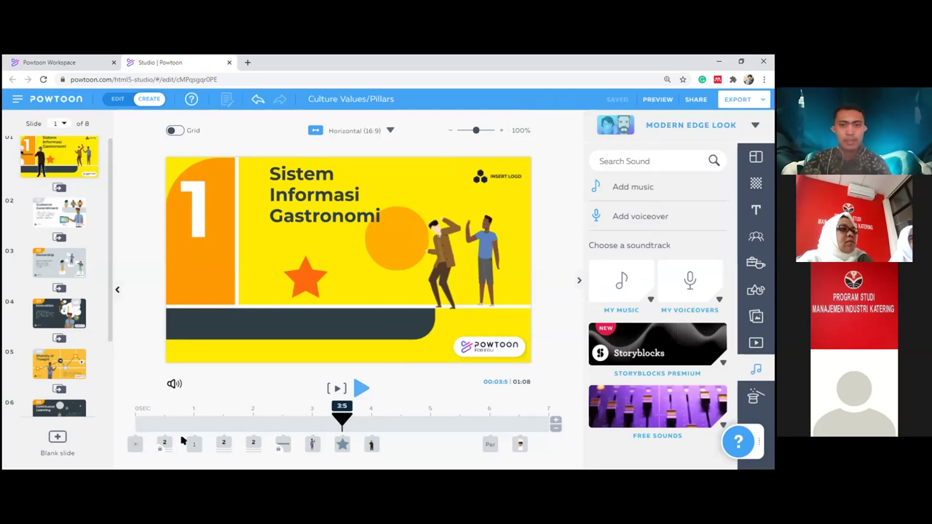
pyautogui.click(134, 422)
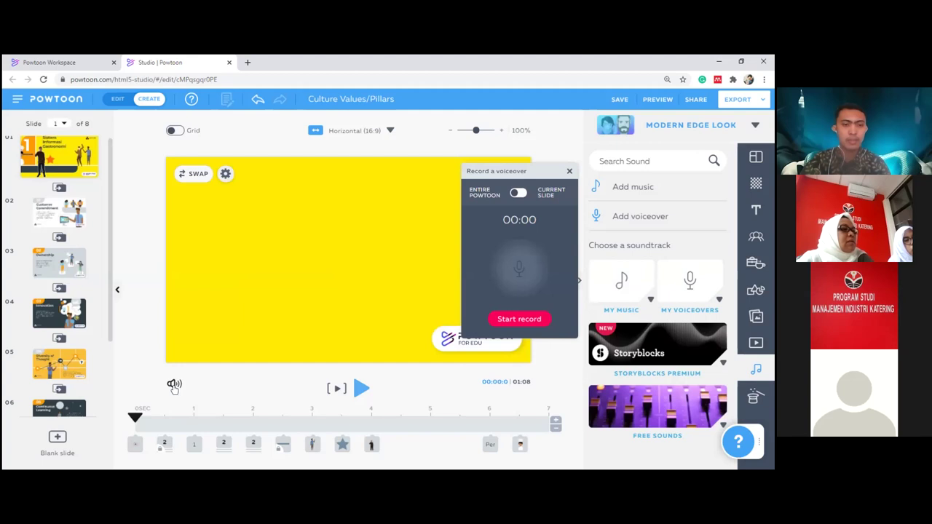
# Step: Set the Bonzai Warhead Full background music volume to 0 in the slide's sound settings
pyautogui.click(174, 386)
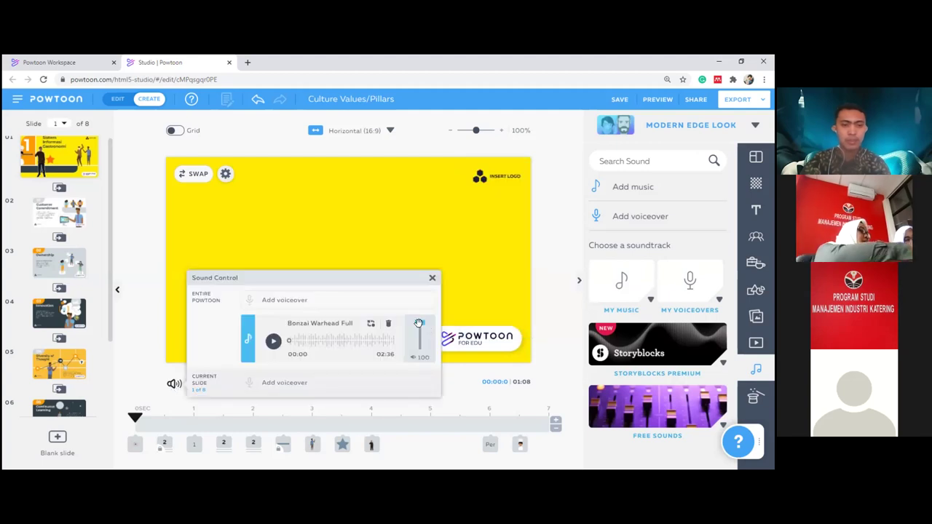
pyautogui.moveTo(419, 324); pyautogui.dragTo(418, 367)
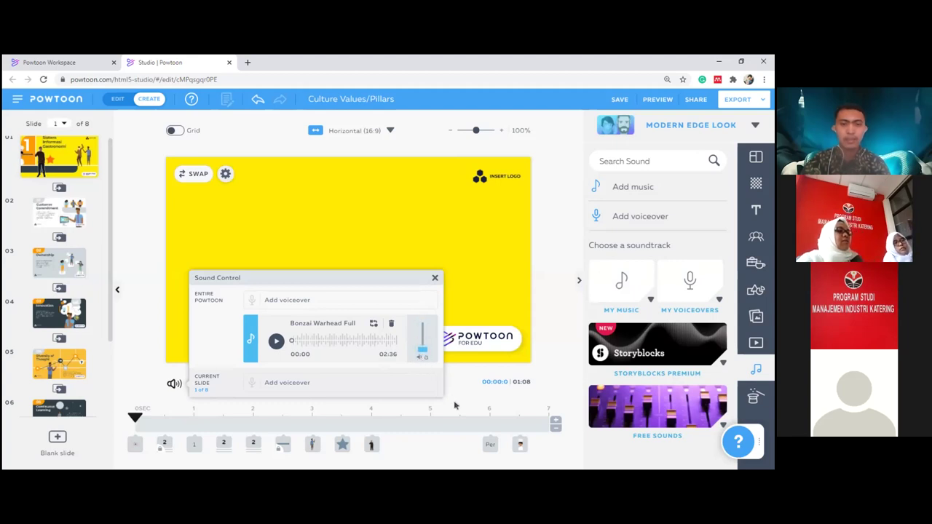
pyautogui.click(435, 279)
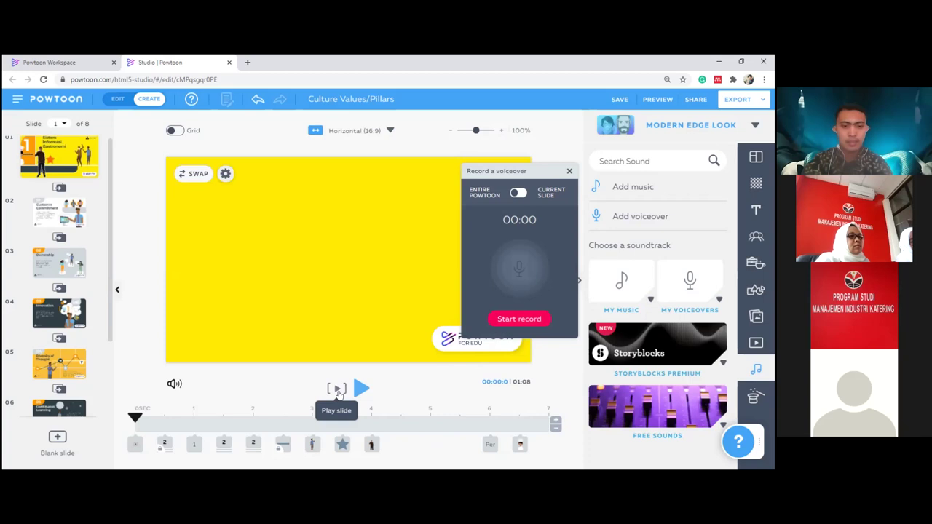
# Step: Record a 16-second narration while the first slide plays through
pyautogui.click(509, 320)
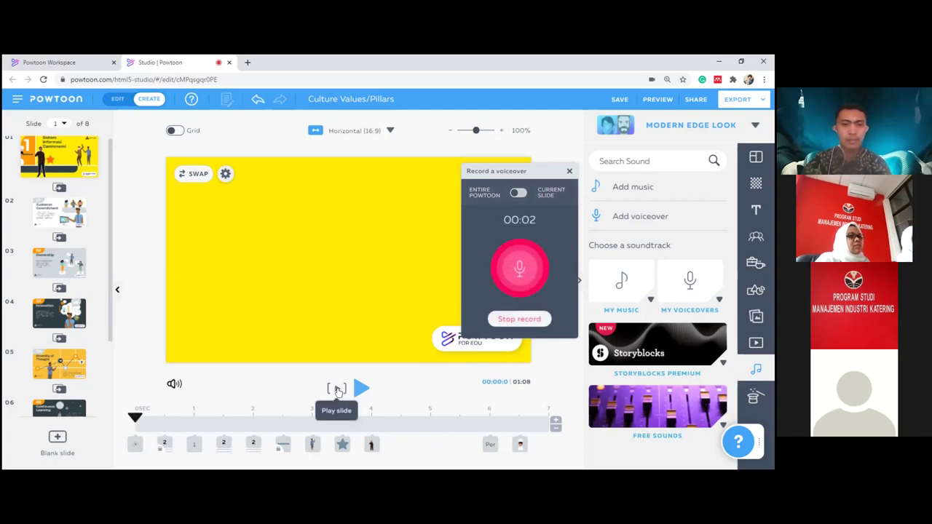
pyautogui.moveTo(529, 174); pyautogui.dragTo(604, 144)
pyautogui.click(339, 389)
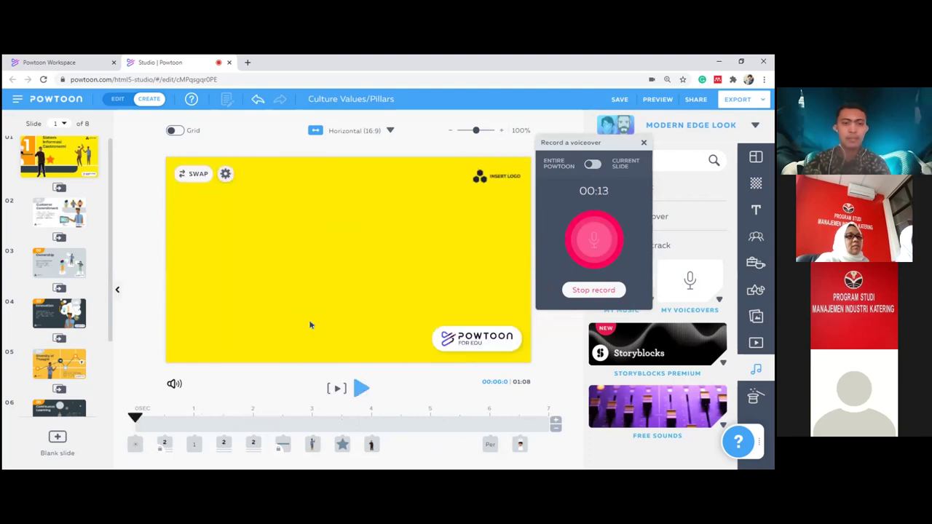
pyautogui.click(576, 290)
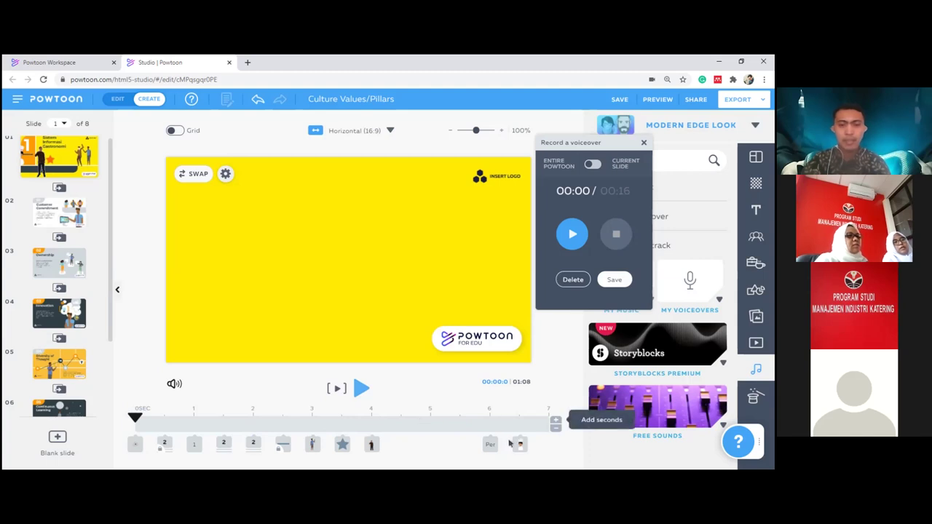
# Step: Extend the first slide by one second after checking its ending, and save the voiceover as Opening.mp3
pyautogui.click(555, 421)
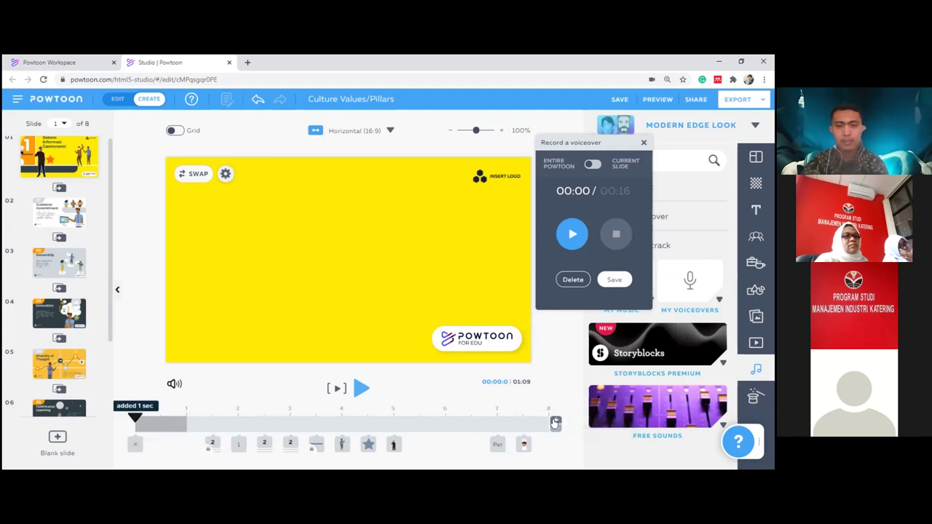
pyautogui.hotkey('ctrl', 'z')
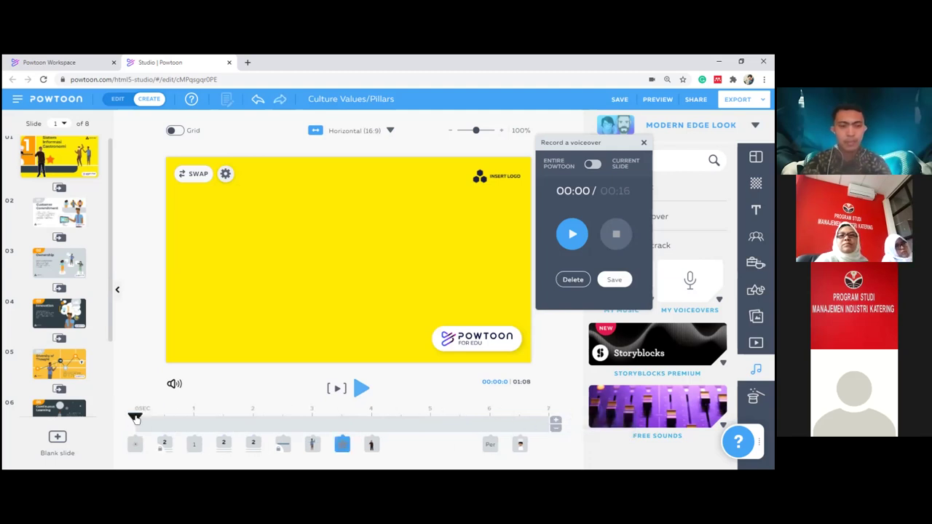
pyautogui.click(138, 417)
pyautogui.moveTo(139, 418); pyautogui.dragTo(546, 422)
pyautogui.click(535, 421)
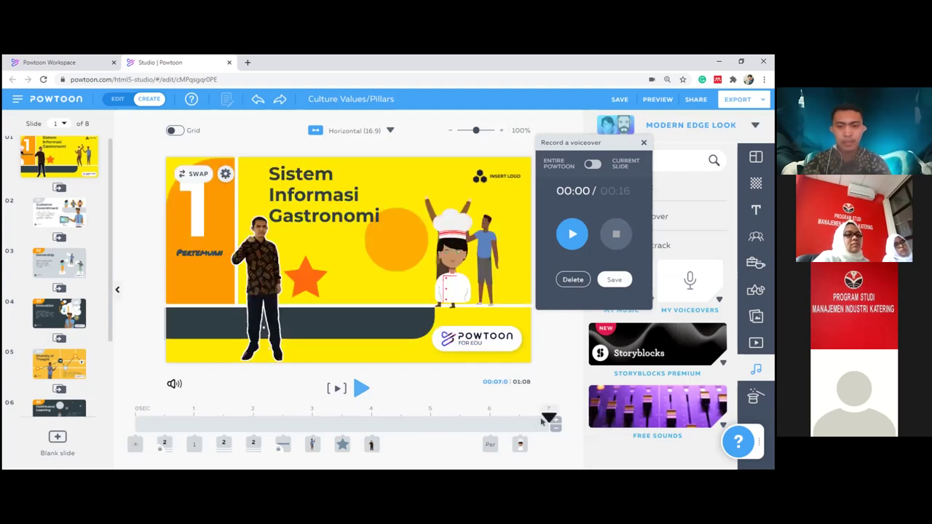
pyautogui.click(542, 420)
pyautogui.click(546, 422)
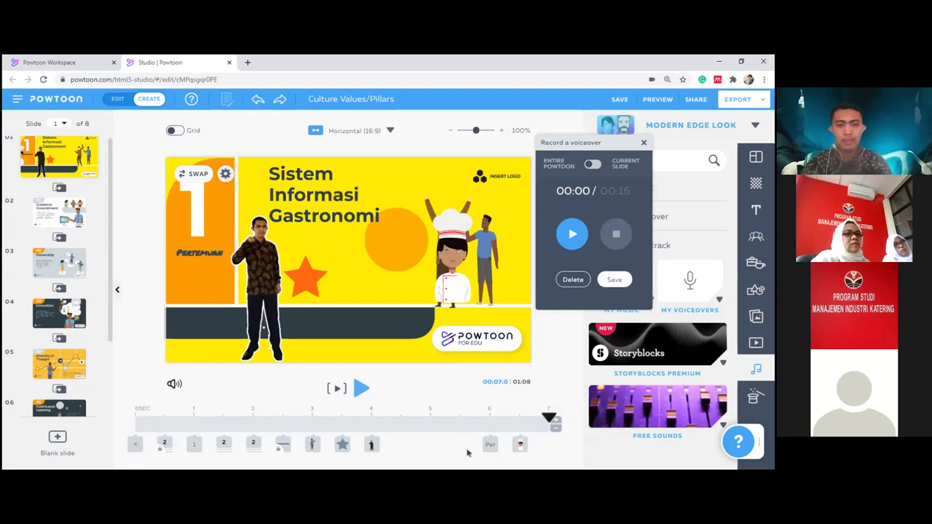
pyautogui.click(555, 424)
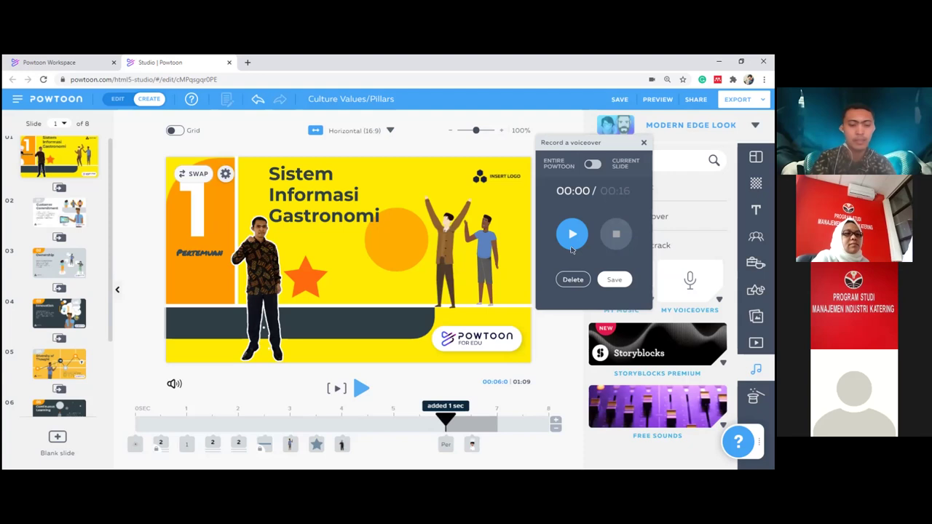
pyautogui.click(614, 280)
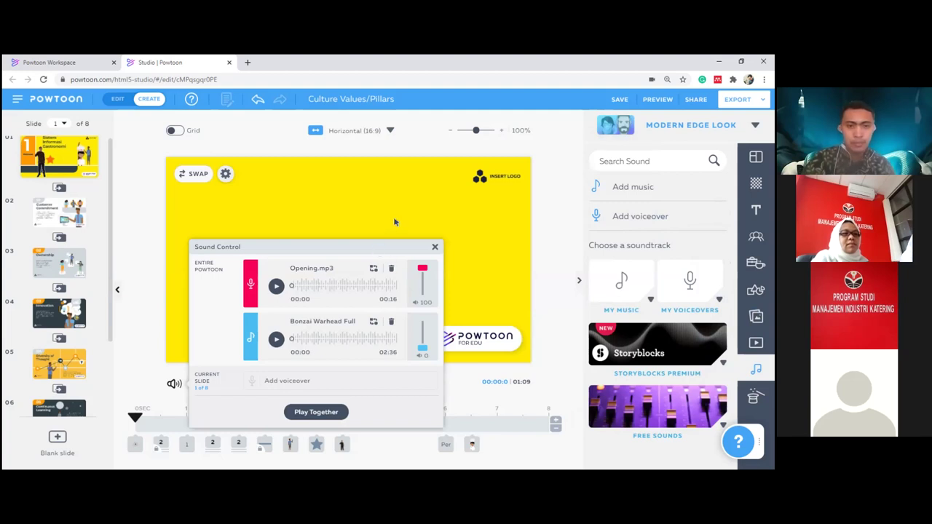
# Step: Preview Opening.mp3 and set Bonzai Warhead Full to volume 12, testing both playing together
pyautogui.moveTo(393, 244); pyautogui.dragTo(390, 240)
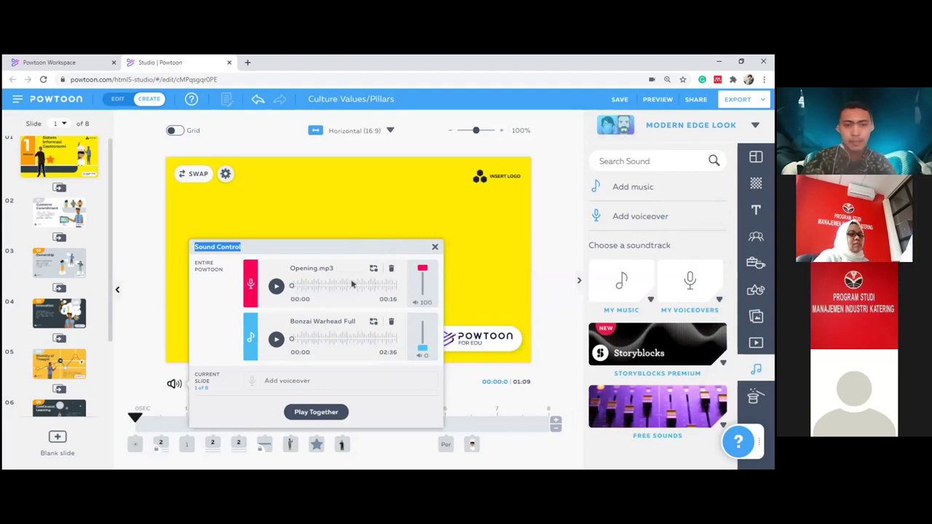
pyautogui.click(276, 286)
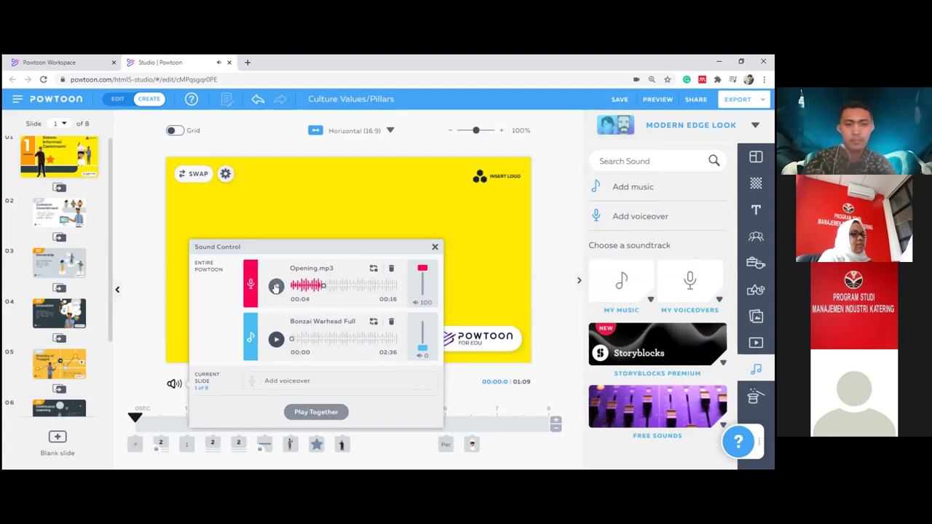
pyautogui.click(275, 287)
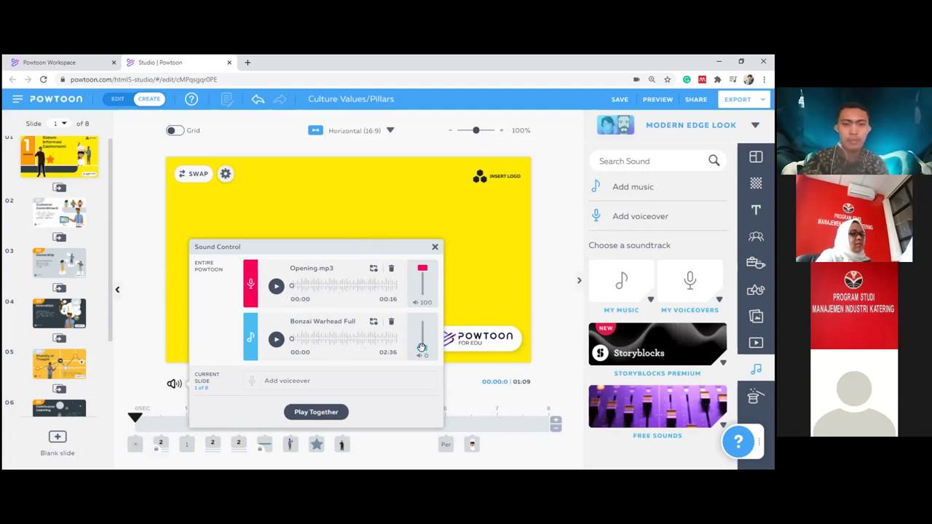
pyautogui.moveTo(422, 349); pyautogui.dragTo(422, 344)
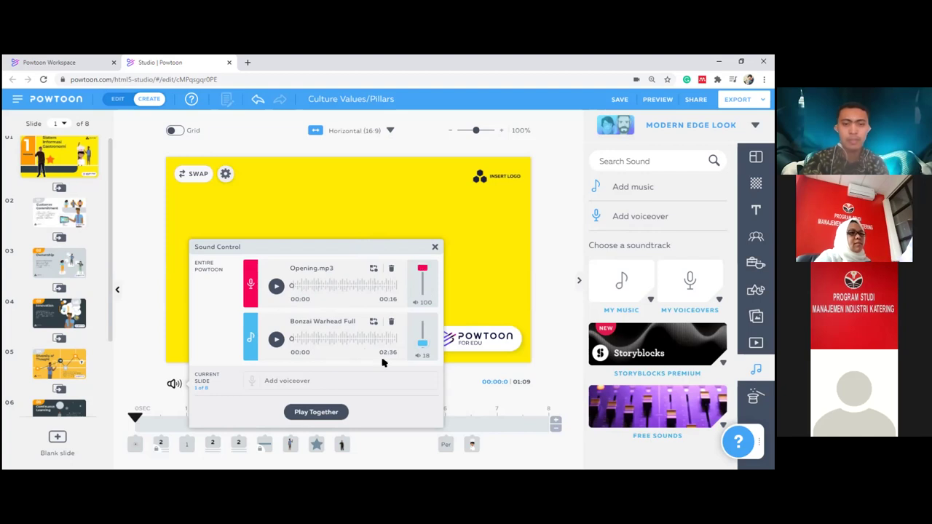
pyautogui.click(316, 412)
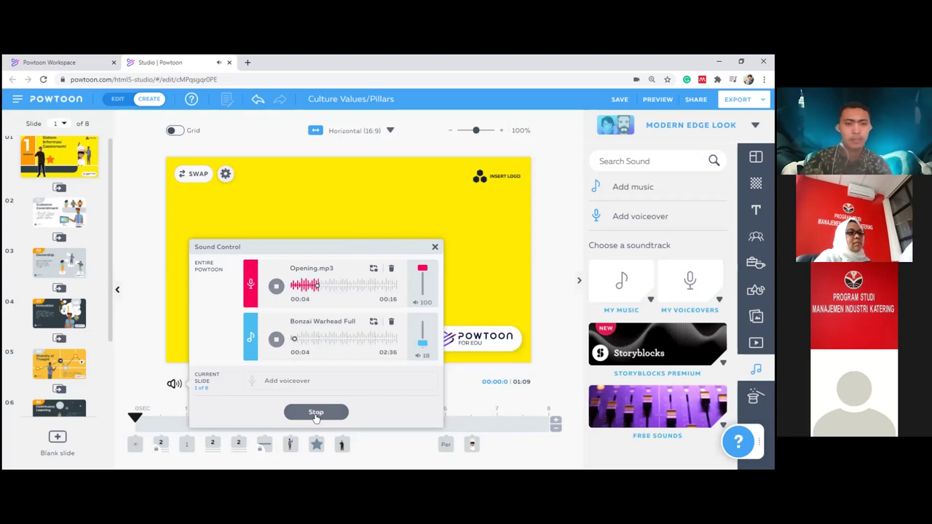
pyautogui.click(316, 413)
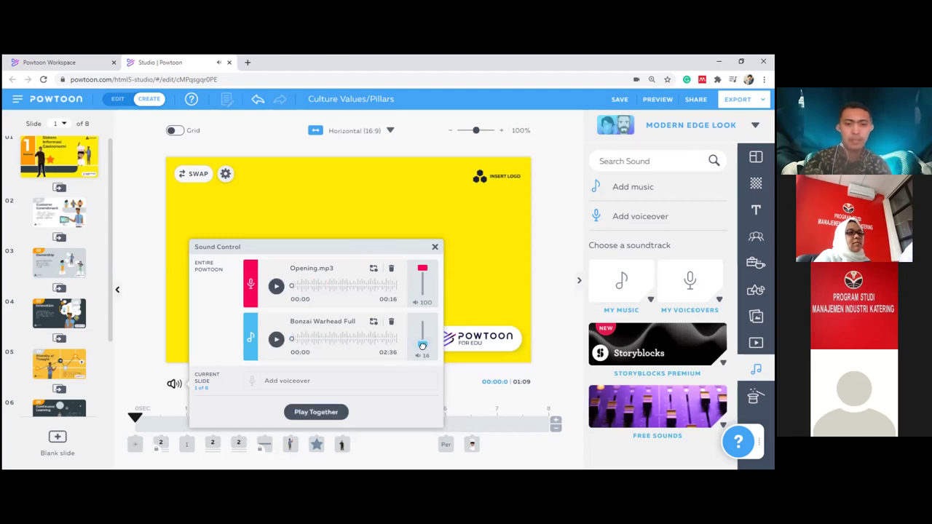
pyautogui.moveTo(423, 347); pyautogui.dragTo(423, 345)
pyautogui.click(333, 413)
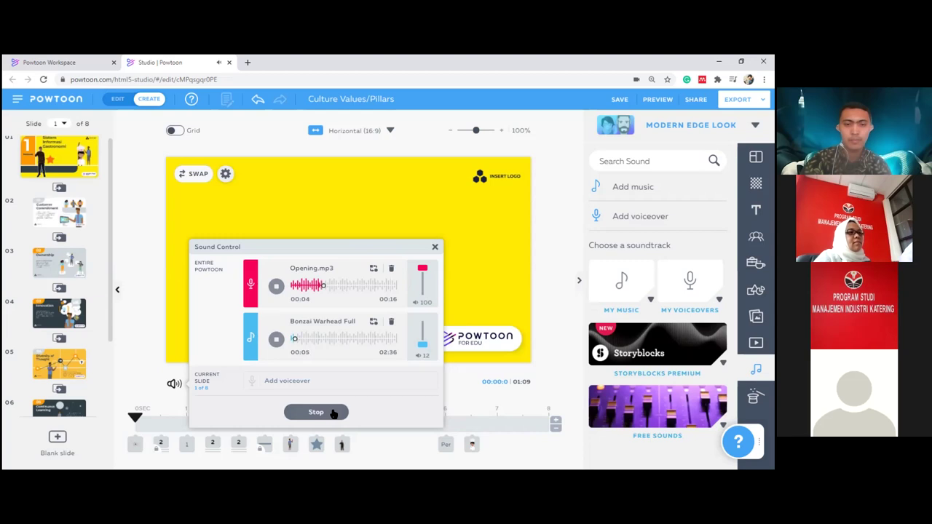
pyautogui.click(333, 413)
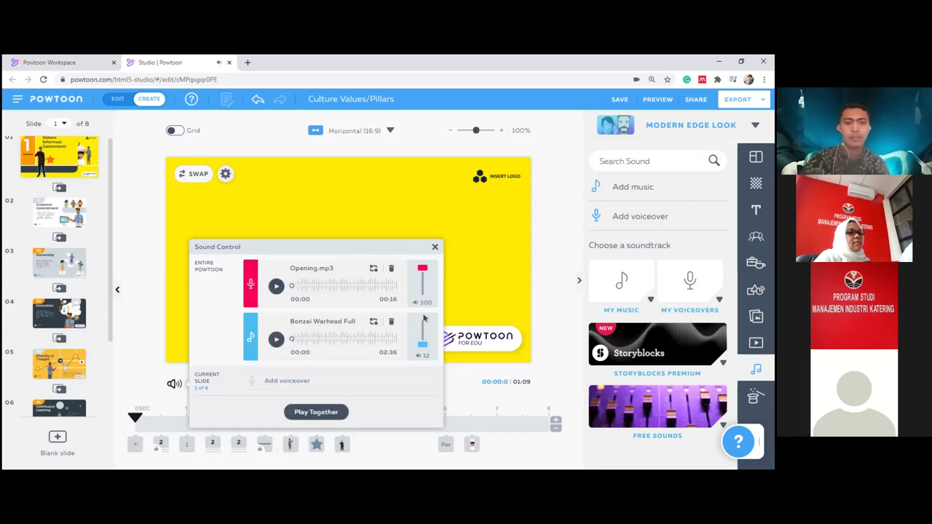
# Step: Close Sound Control and preview the first slide with its voiceover and music
pyautogui.click(435, 249)
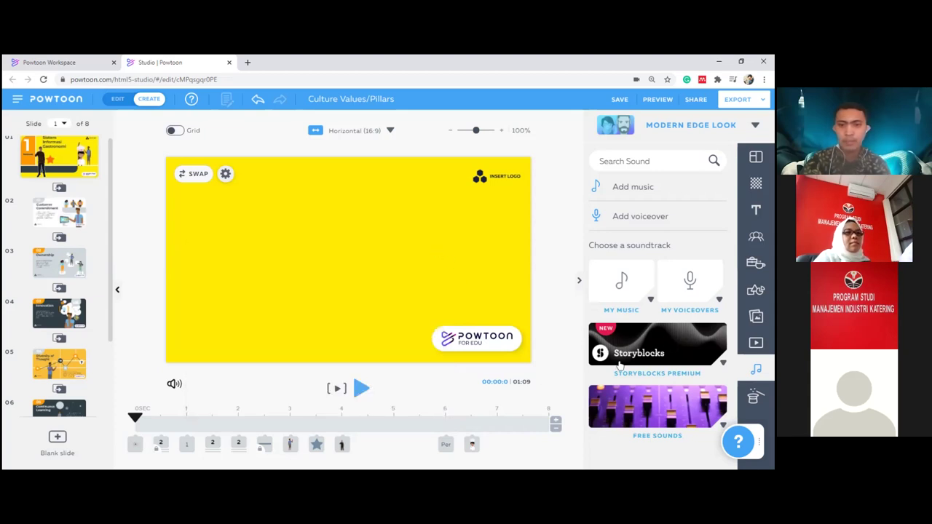
pyautogui.click(336, 390)
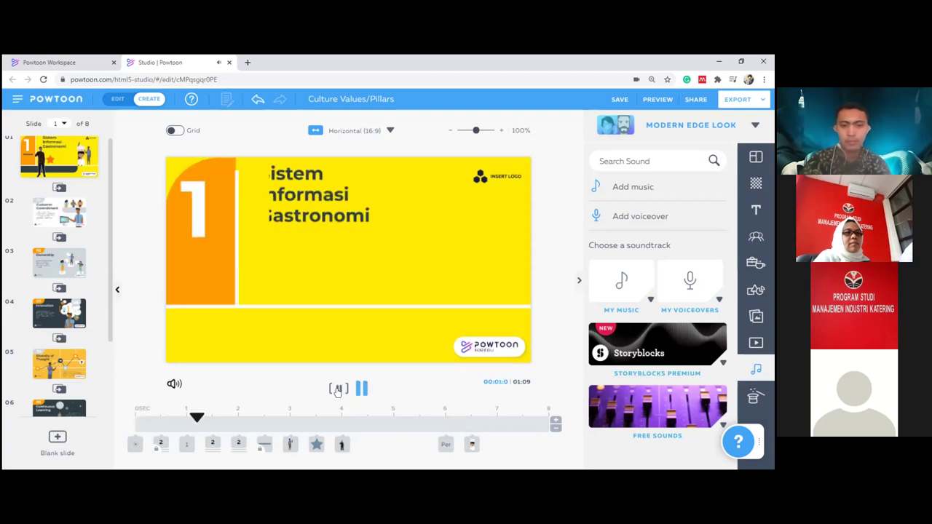
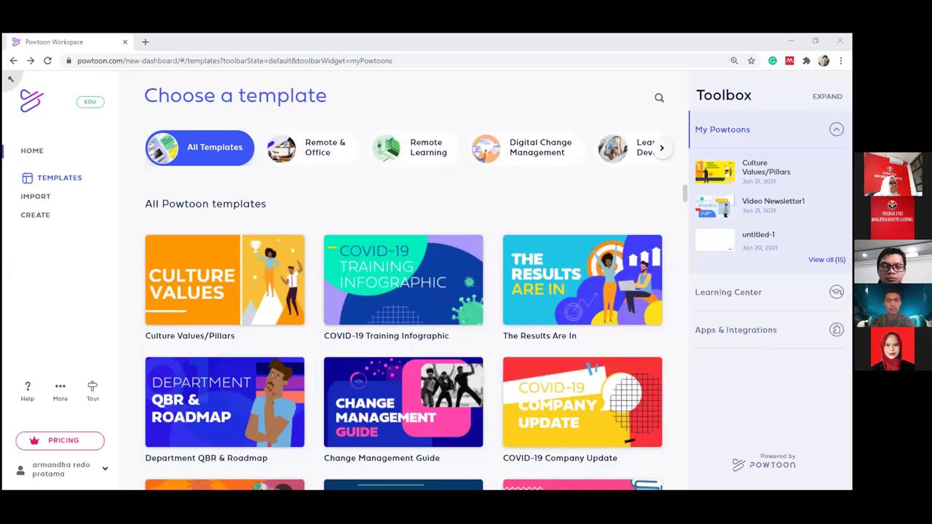
# Step: Open the Account / Log Out popup from the user name at the bottom of the sidebar
pyautogui.moveTo(257, 375)
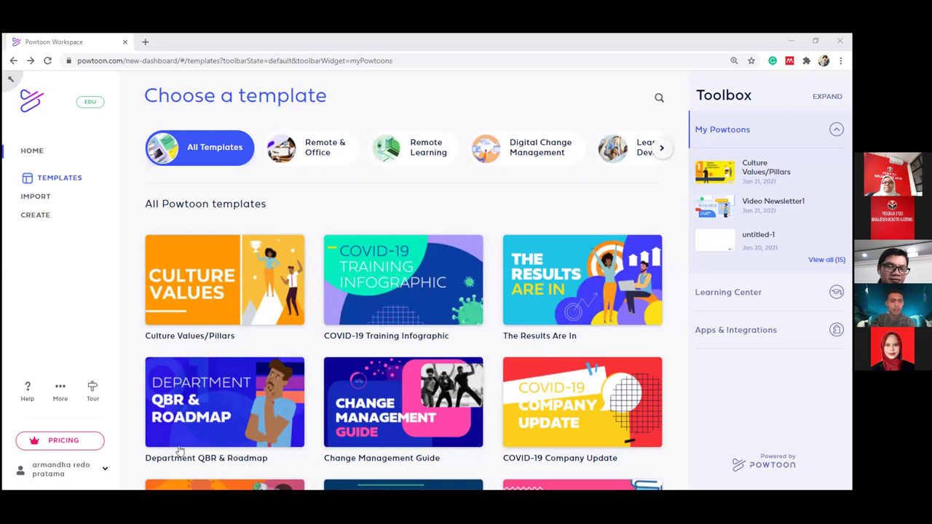
pyautogui.click(105, 469)
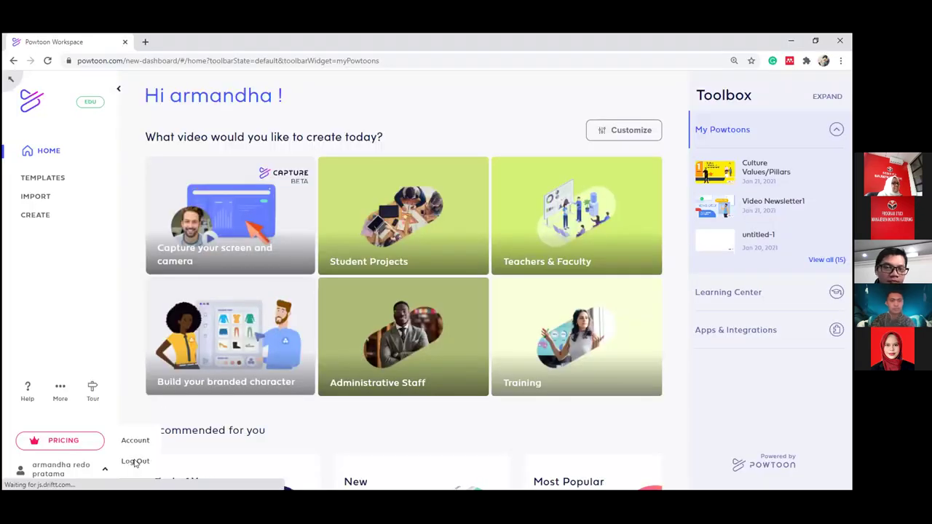
# Step: Log out of Powtoon and browse the powtoon.com use cases to open EDUCATION
pyautogui.click(135, 461)
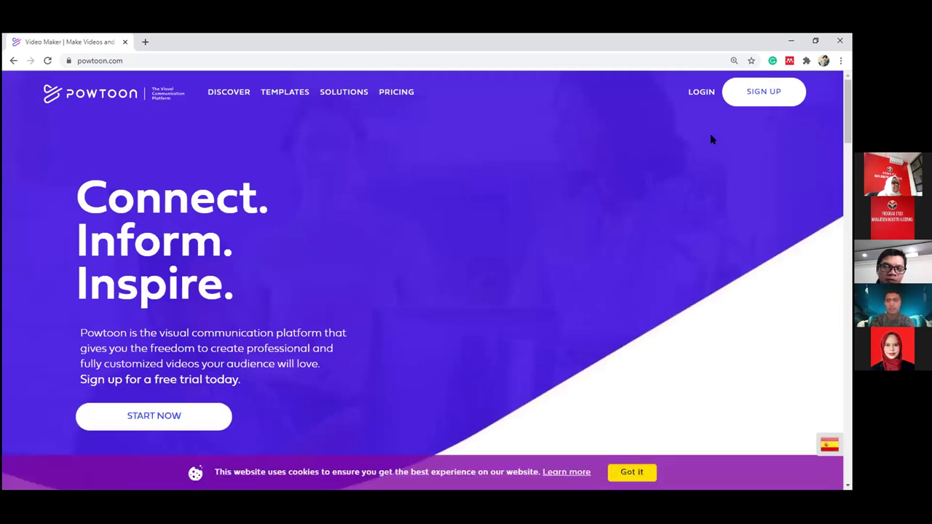
pyautogui.scroll(-4, 765, 95)
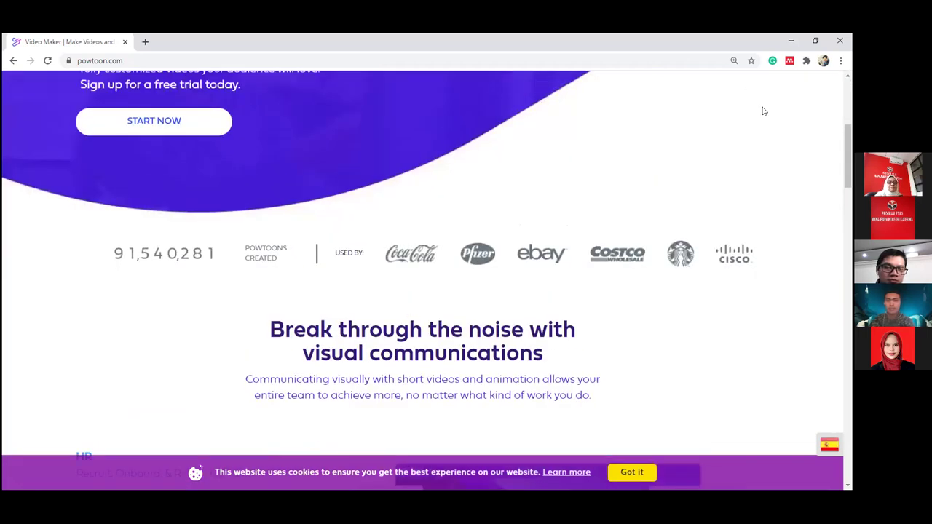
pyautogui.scroll(1, 755, 150)
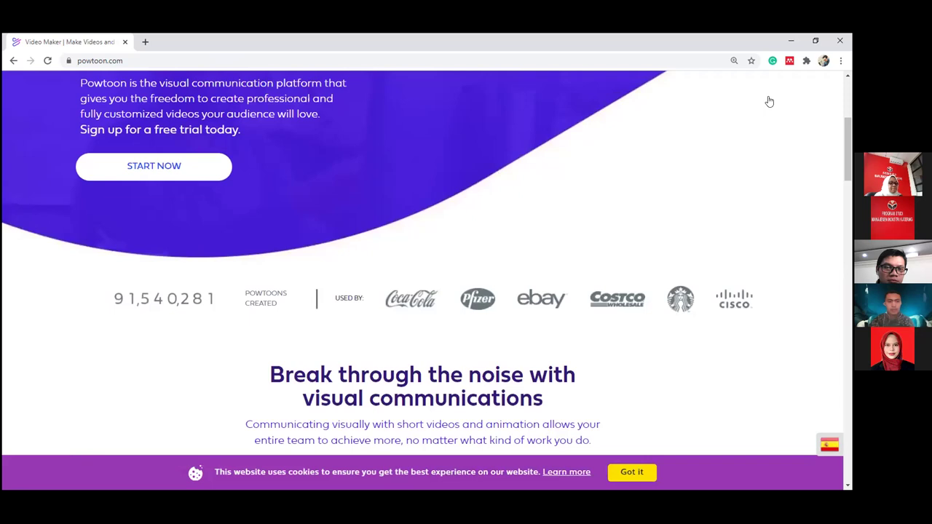
pyautogui.scroll(4, 479, 412)
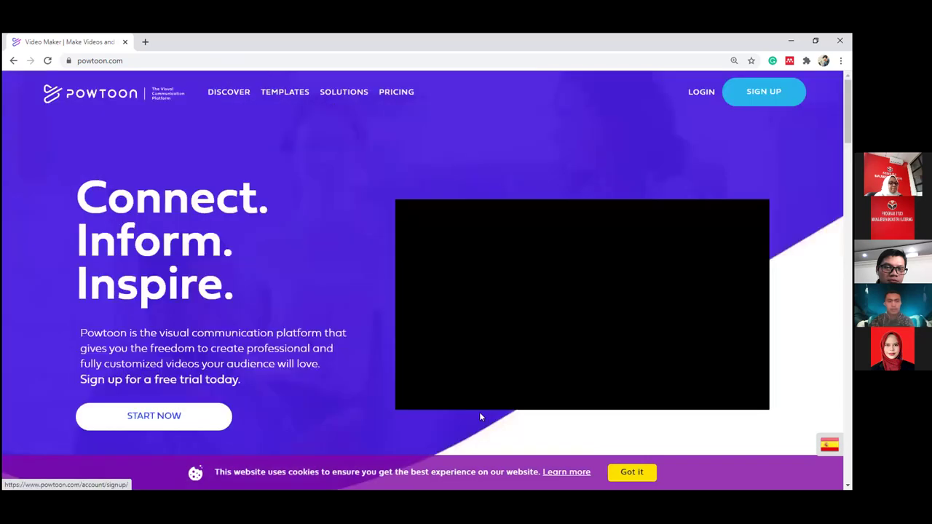
pyautogui.scroll(-10, 479, 412)
pyautogui.moveTo(353, 374)
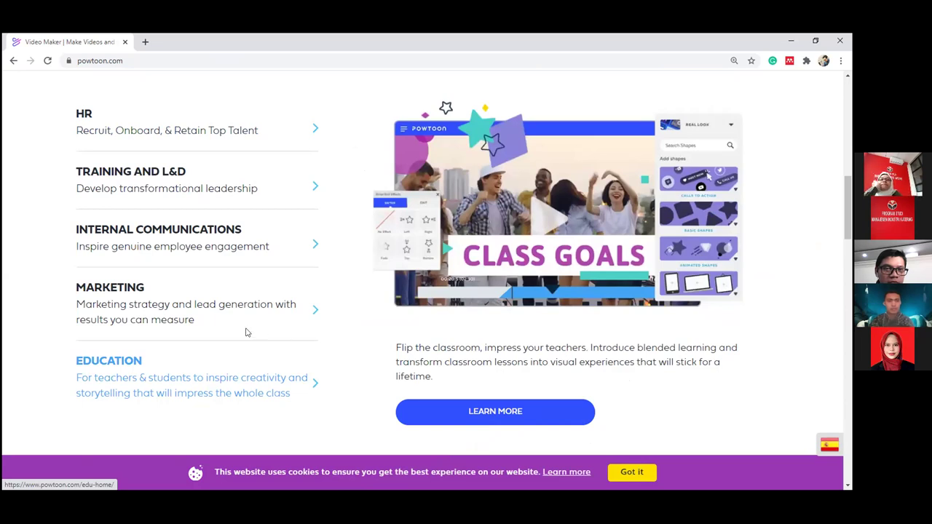
pyautogui.click(240, 360)
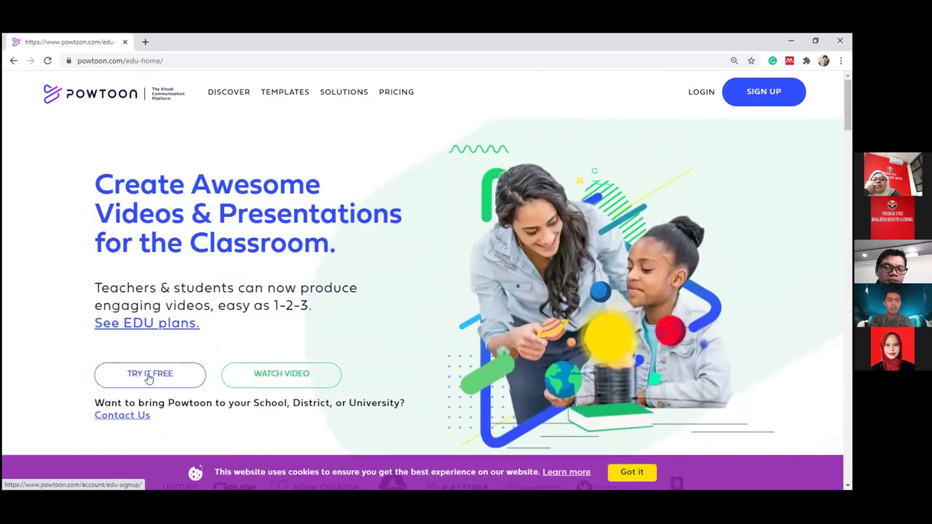
# Step: Start a free Powtoon EDU trial from the classroom education page
pyautogui.click(149, 376)
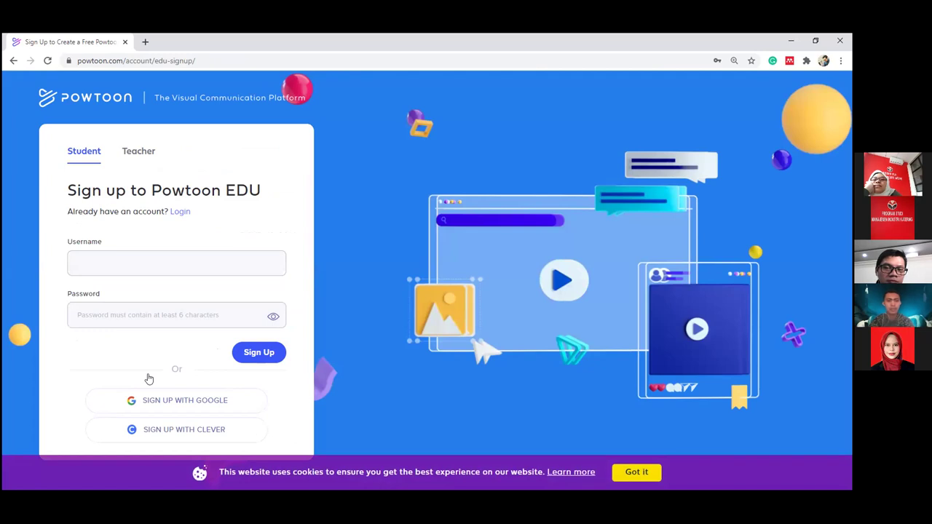
# Step: Sign up as a Teacher with a Google account, retrying the Google sign-in twice
pyautogui.click(143, 156)
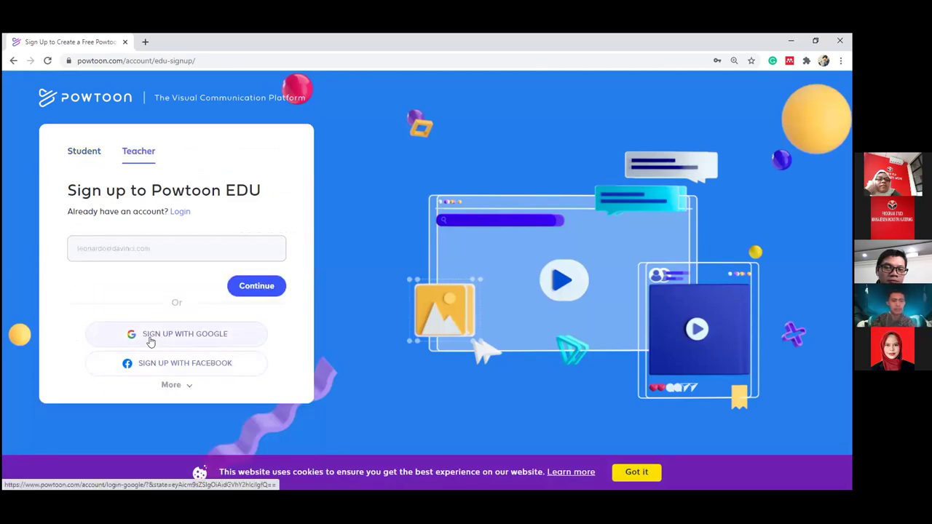
pyautogui.click(161, 331)
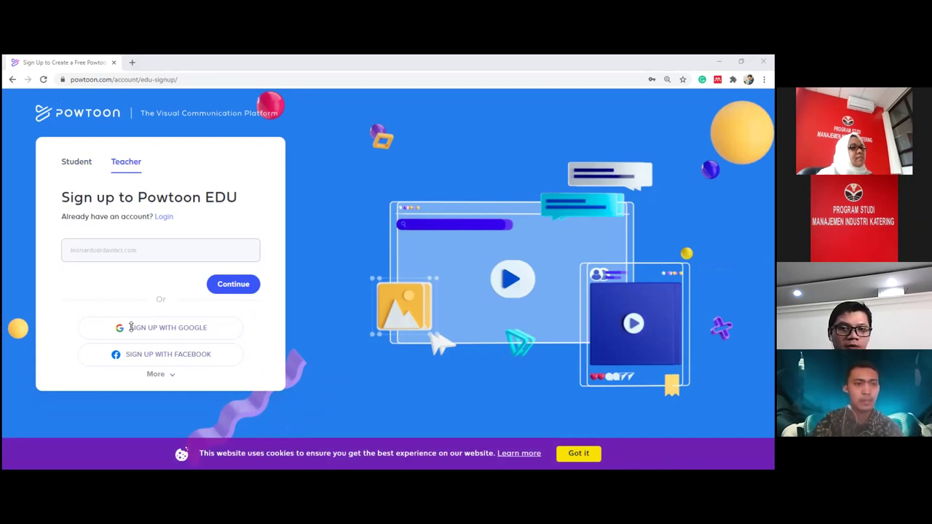
pyautogui.click(131, 327)
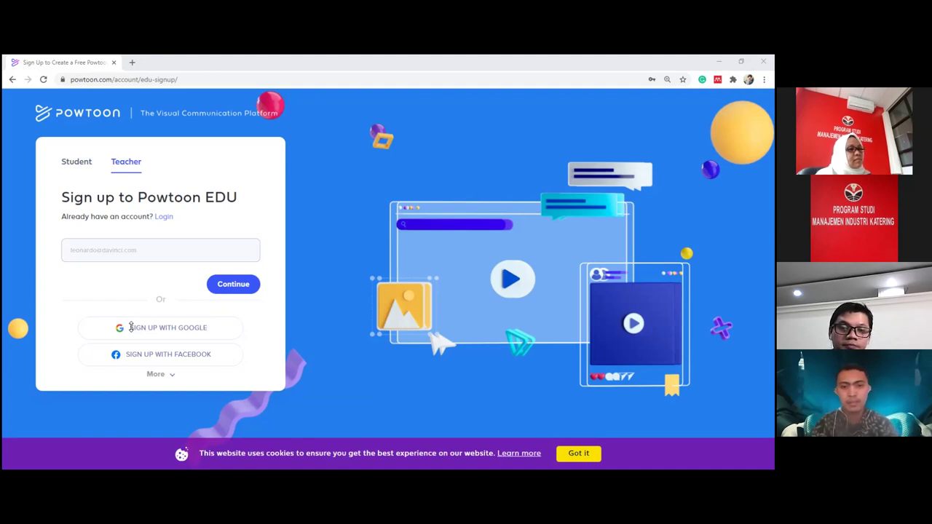
pyautogui.click(131, 328)
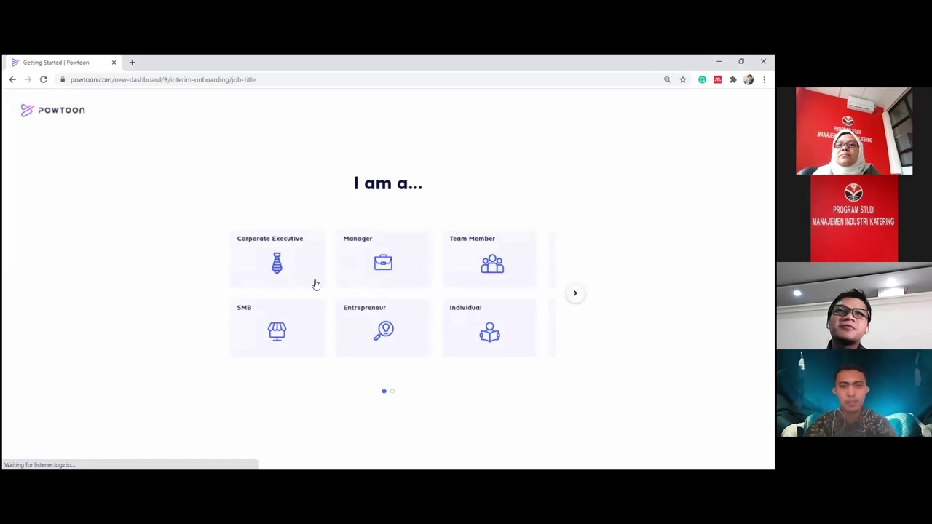
pyautogui.click(575, 294)
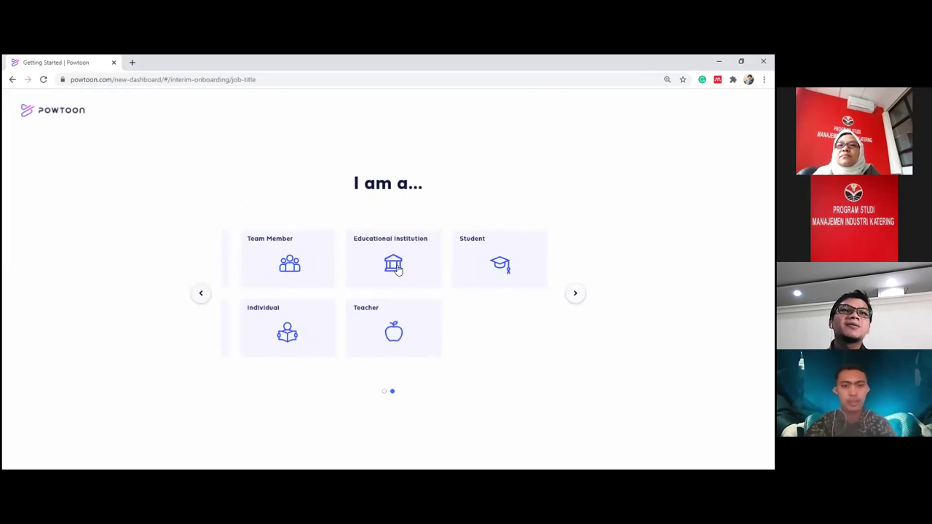
# Step: Pick Educational Institution as the role in the onboarding carousel
pyautogui.click(395, 265)
pyautogui.click(501, 280)
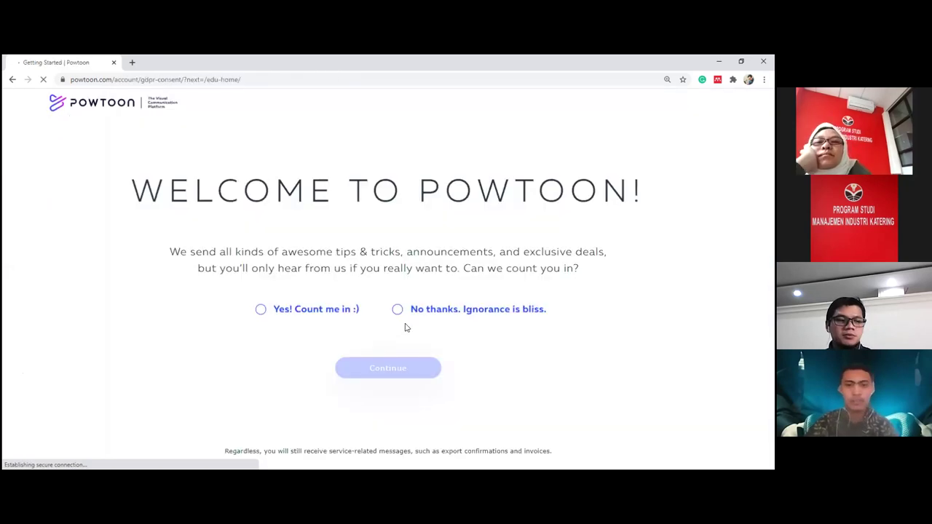
# Step: Decline the tips and deals emails, leaving all email preferences off
pyautogui.click(397, 309)
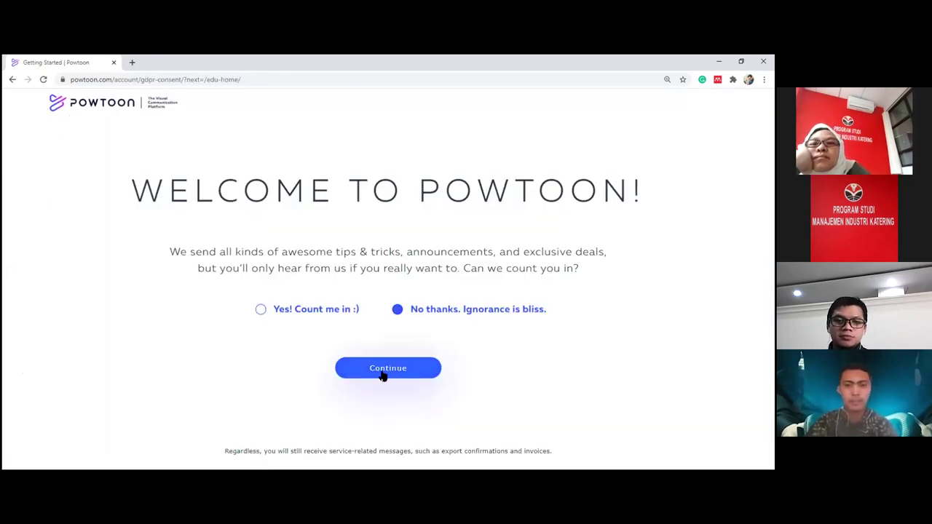
pyautogui.click(381, 374)
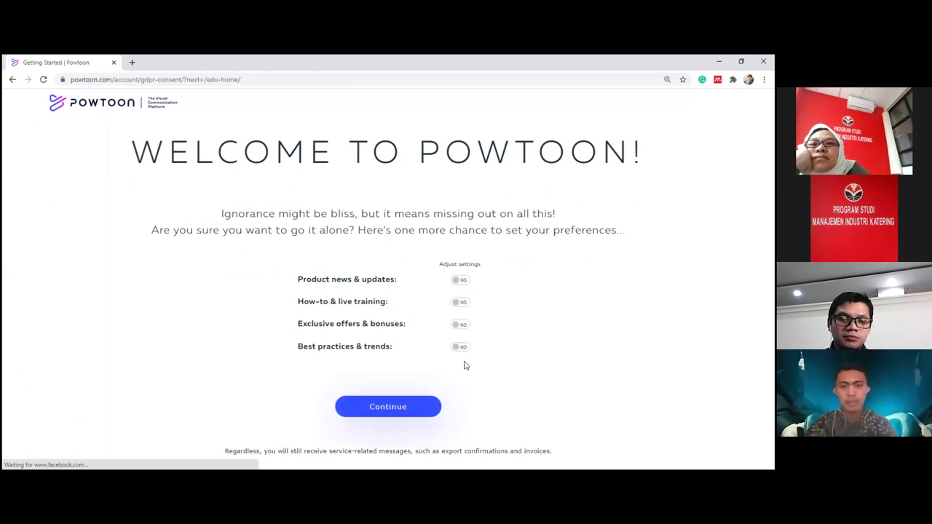
pyautogui.click(400, 412)
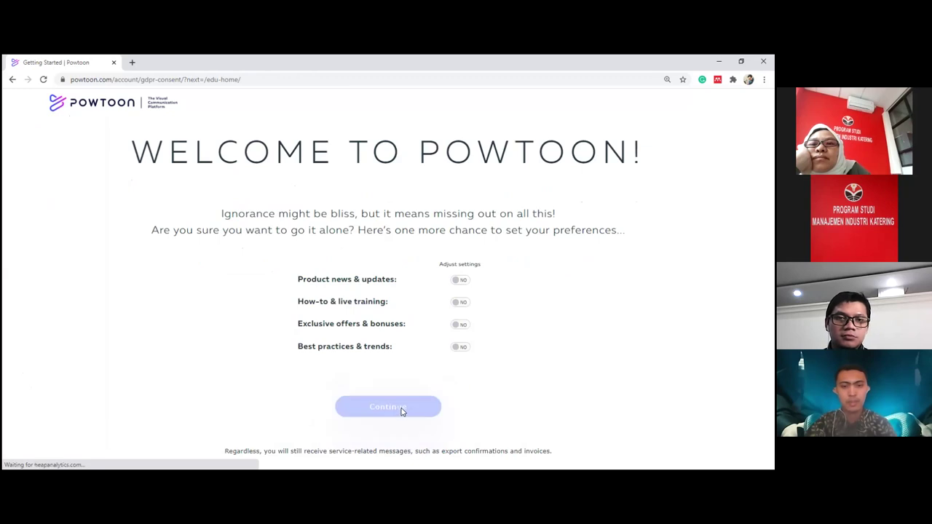
# Step: Look over the EDU home page, then go to the personal Workspace dashboard
pyautogui.moveTo(377, 343)
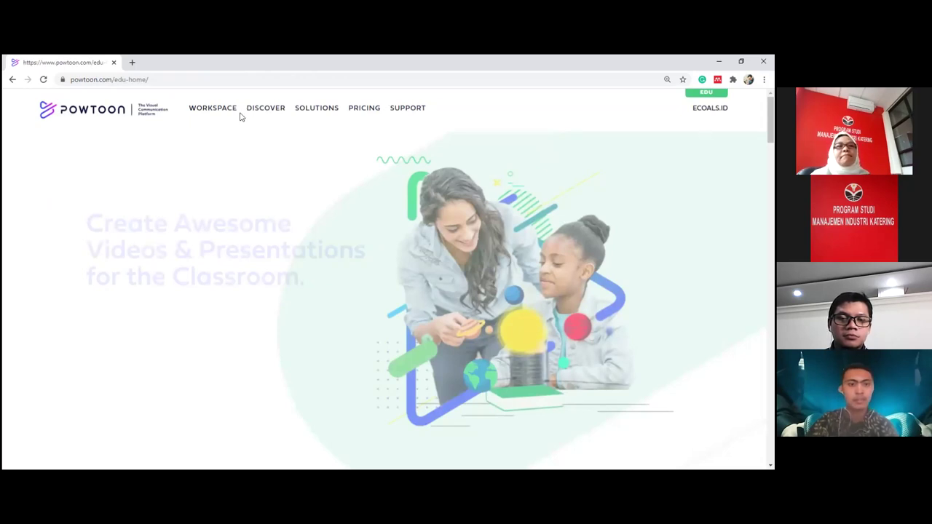
pyautogui.scroll(-2, 222, 110)
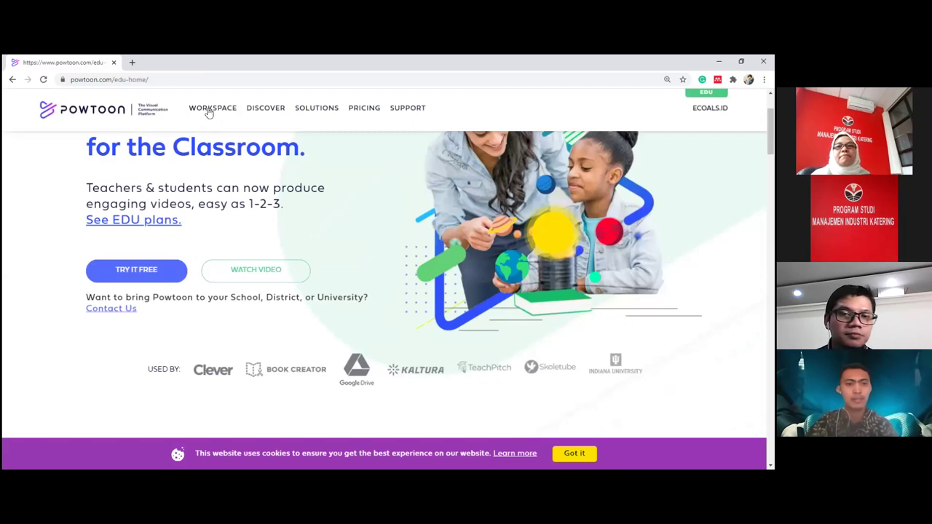
pyautogui.scroll(1, 210, 114)
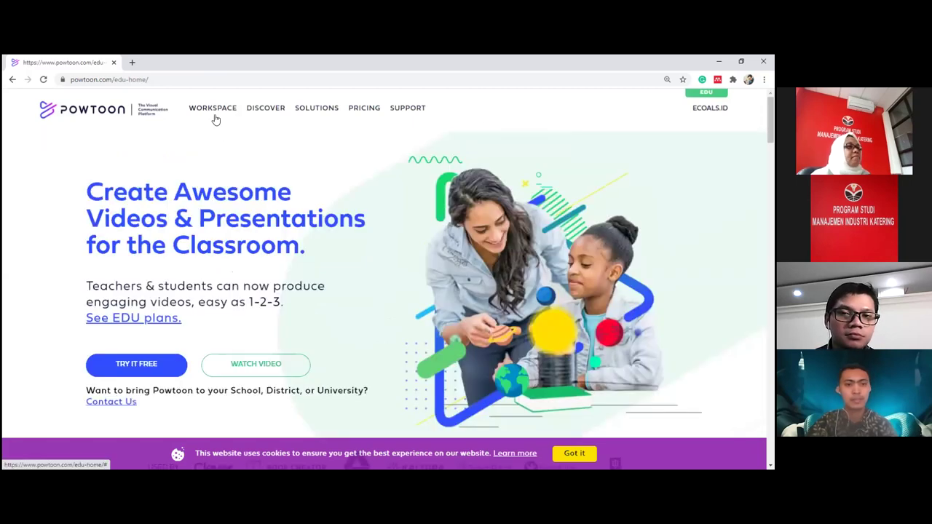
pyautogui.click(211, 111)
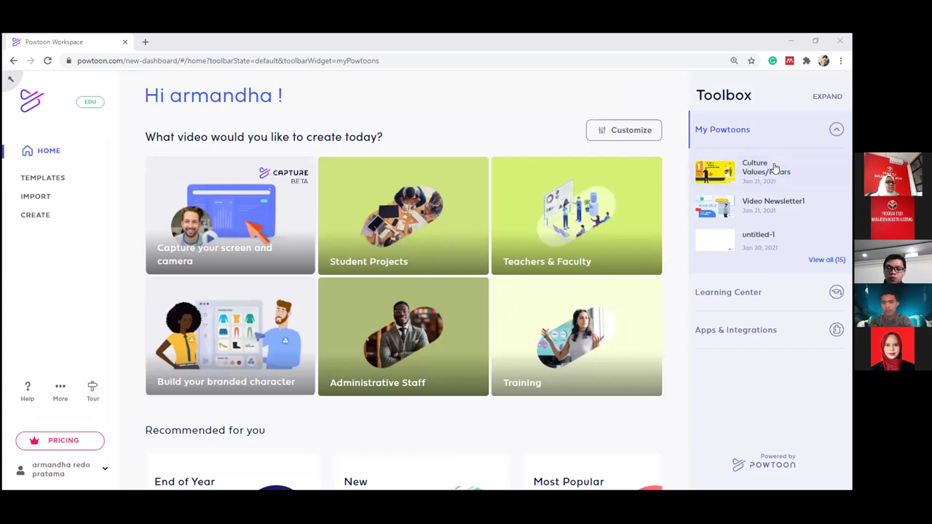
# Step: Open Culture Values/Pillars from My Powtoons in the Studio editor and play slide 1
pyautogui.moveTo(765, 175)
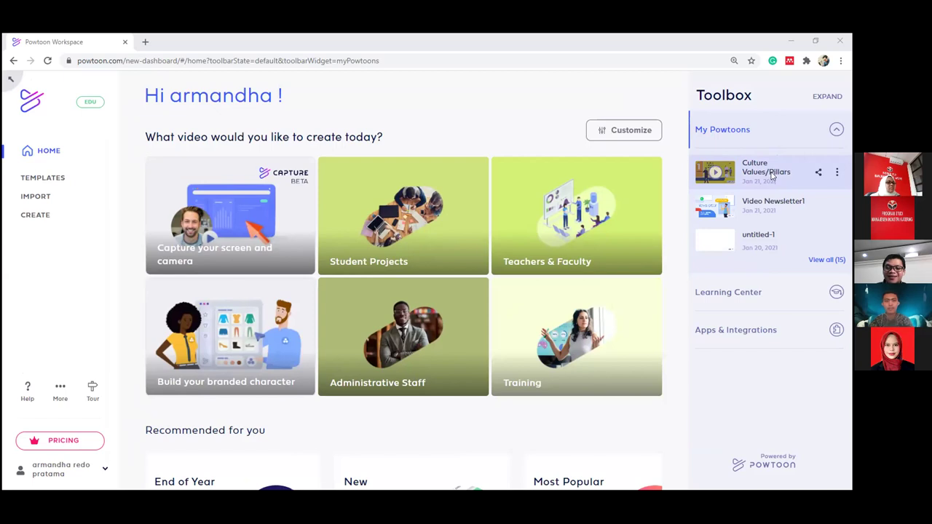
pyautogui.click(770, 175)
pyautogui.click(362, 456)
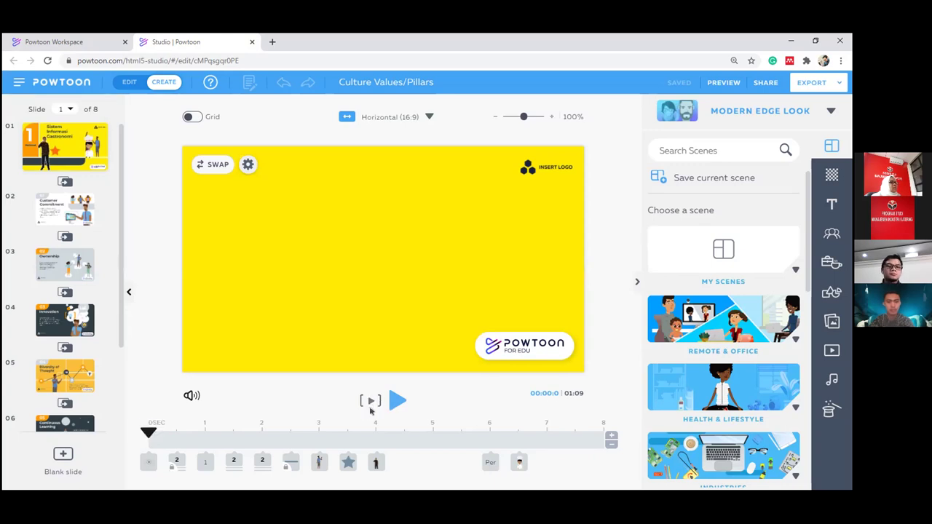
pyautogui.click(370, 409)
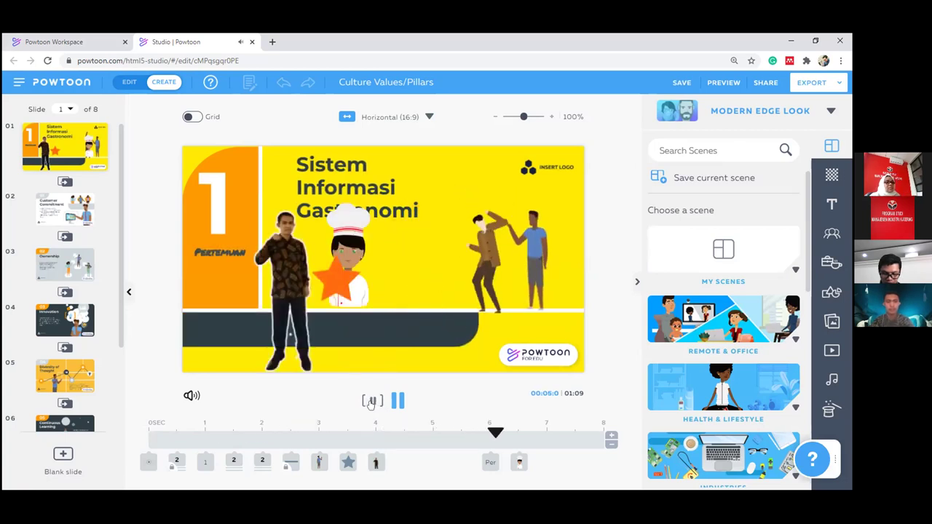
pyautogui.click(408, 423)
pyautogui.click(350, 429)
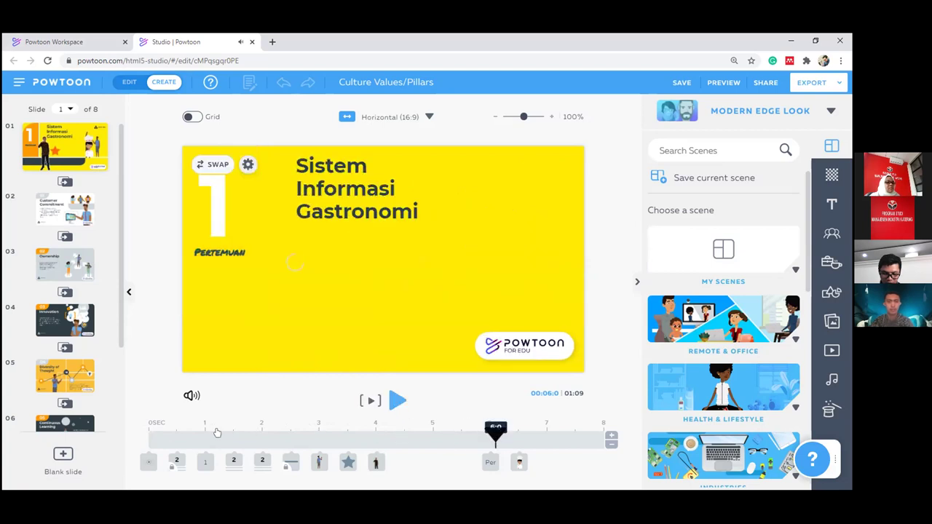
pyautogui.click(149, 427)
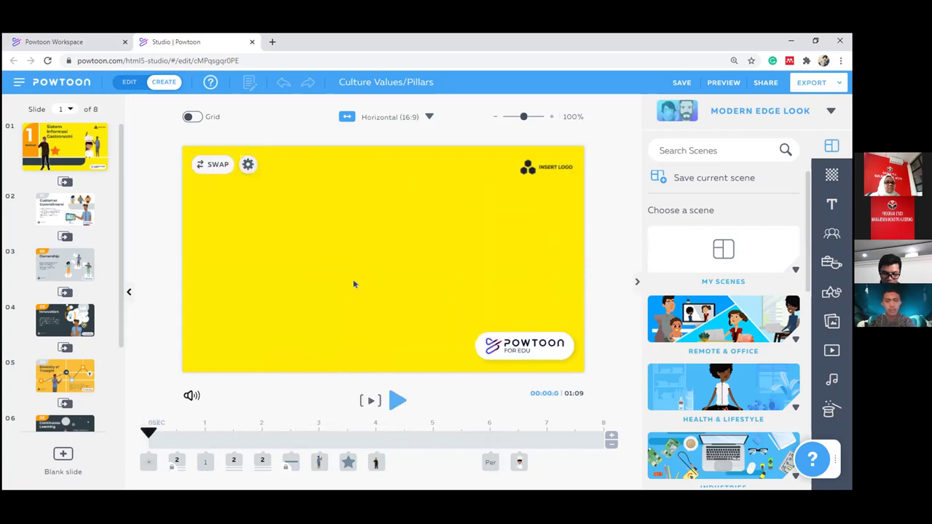
pyautogui.click(155, 436)
pyautogui.moveTo(157, 437); pyautogui.dragTo(205, 437)
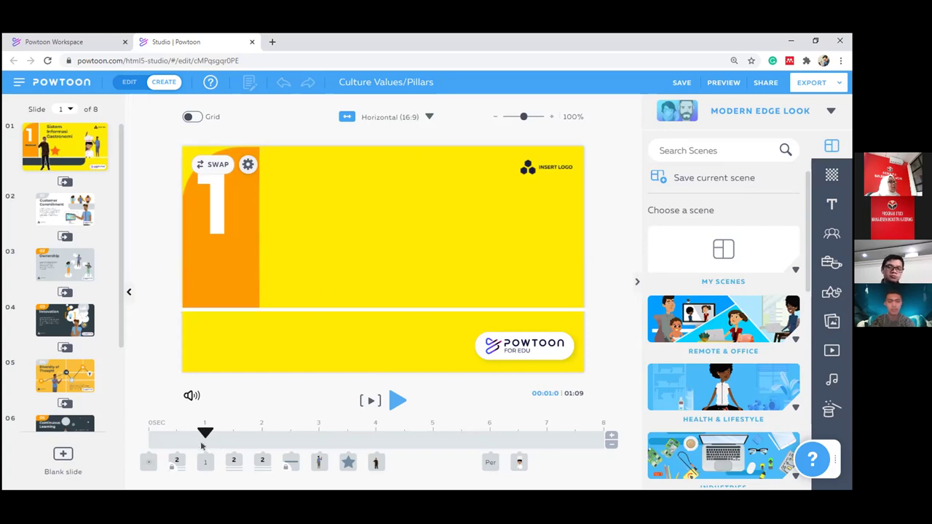
pyautogui.moveTo(204, 435); pyautogui.dragTo(148, 435)
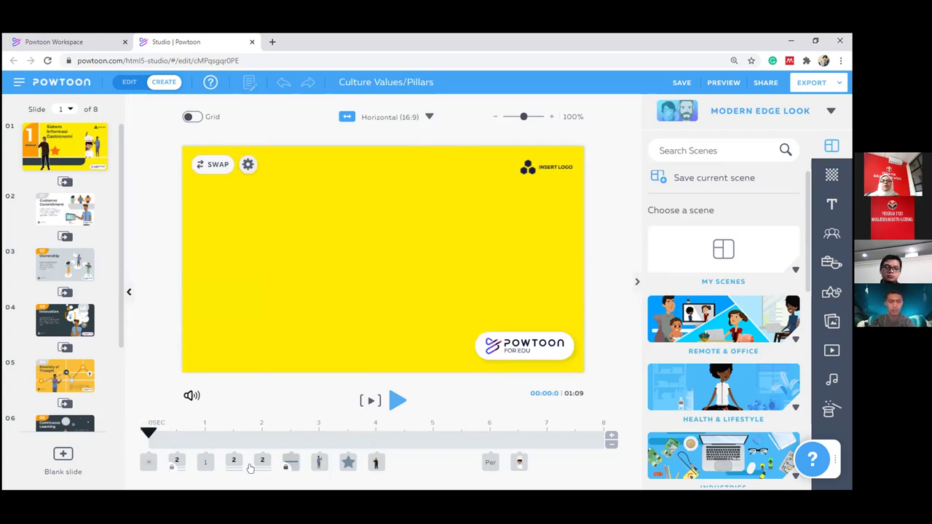
pyautogui.moveTo(147, 463)
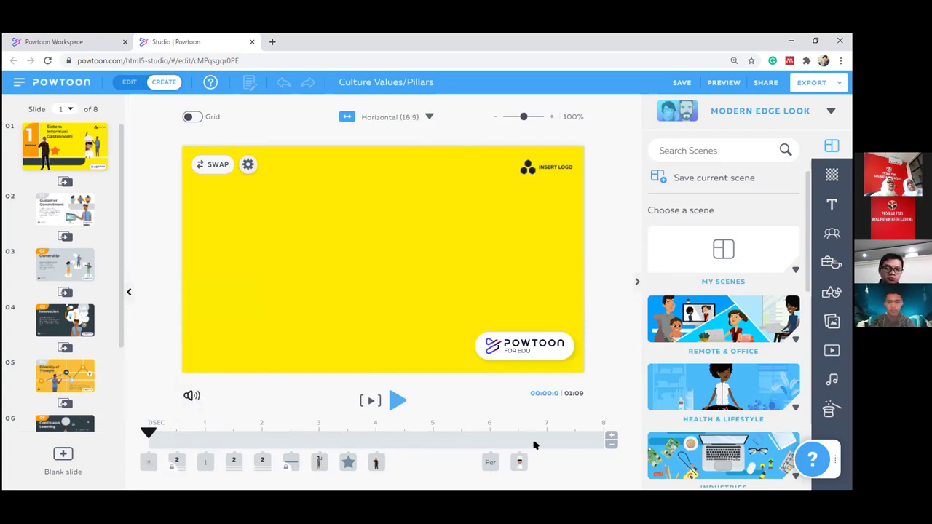
pyautogui.moveTo(376, 468)
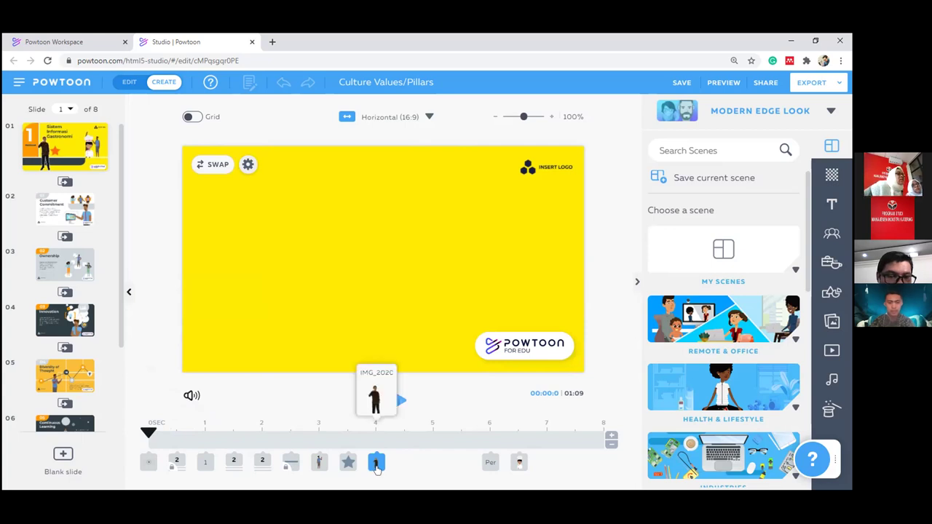
pyautogui.click(374, 409)
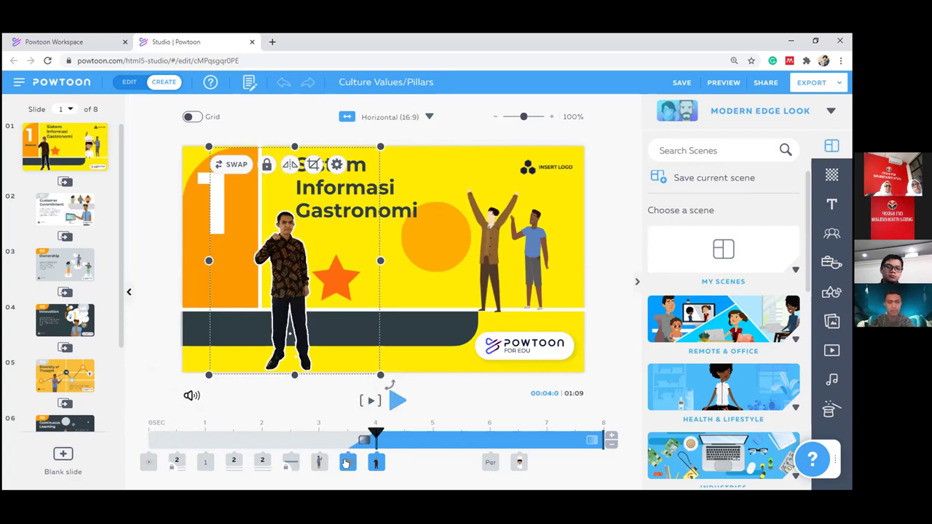
# Step: Move the presenter photo's entrance on slide 1 from 4 seconds to about 0.5 seconds
pyautogui.click(346, 464)
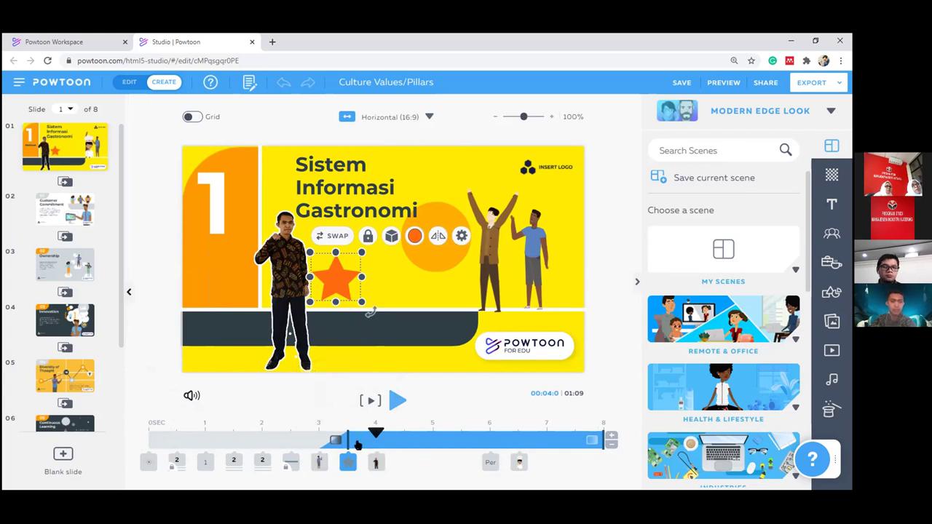
pyautogui.click(148, 439)
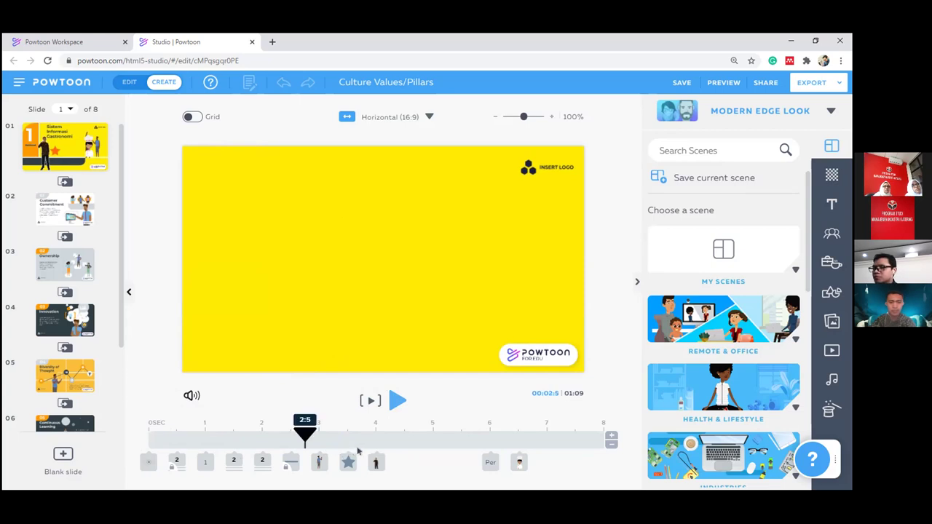
pyautogui.click(375, 463)
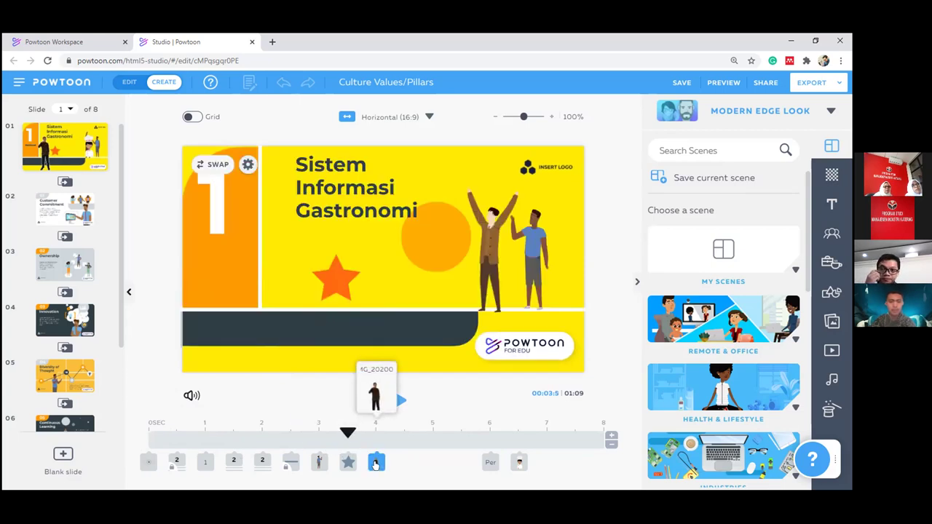
pyautogui.click(375, 464)
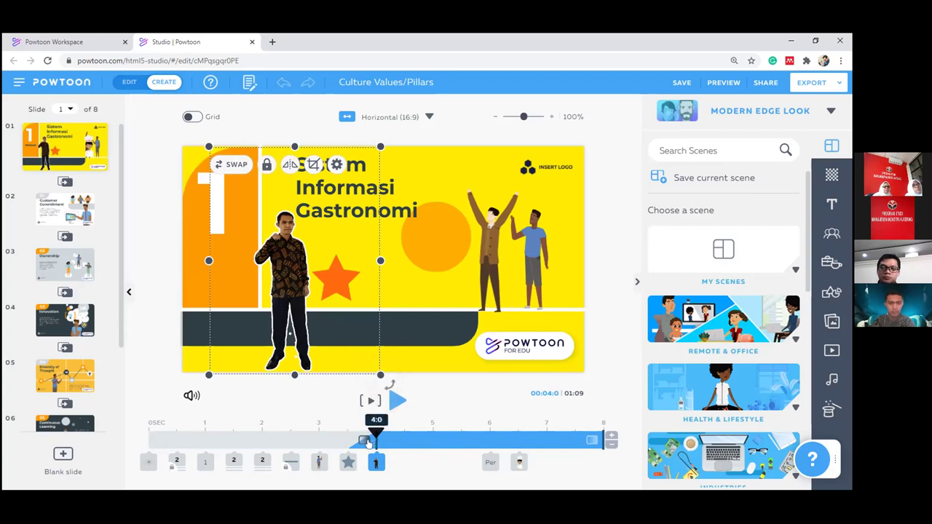
pyautogui.moveTo(350, 441); pyautogui.dragTo(178, 435)
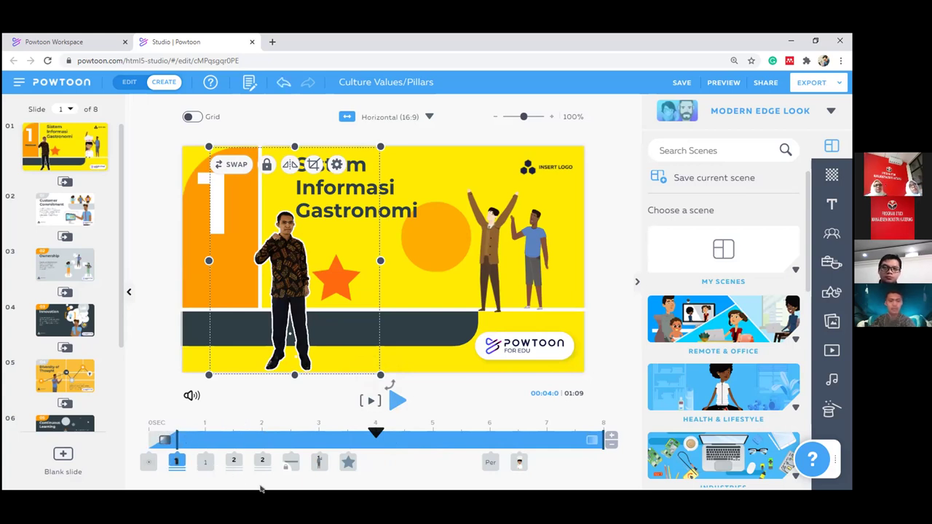
pyautogui.moveTo(363, 434); pyautogui.dragTo(189, 437)
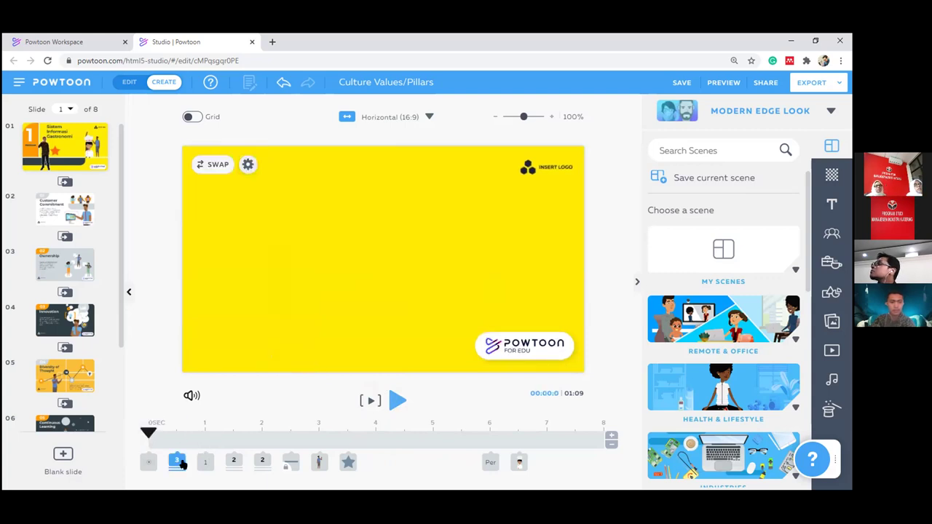
pyautogui.click(177, 461)
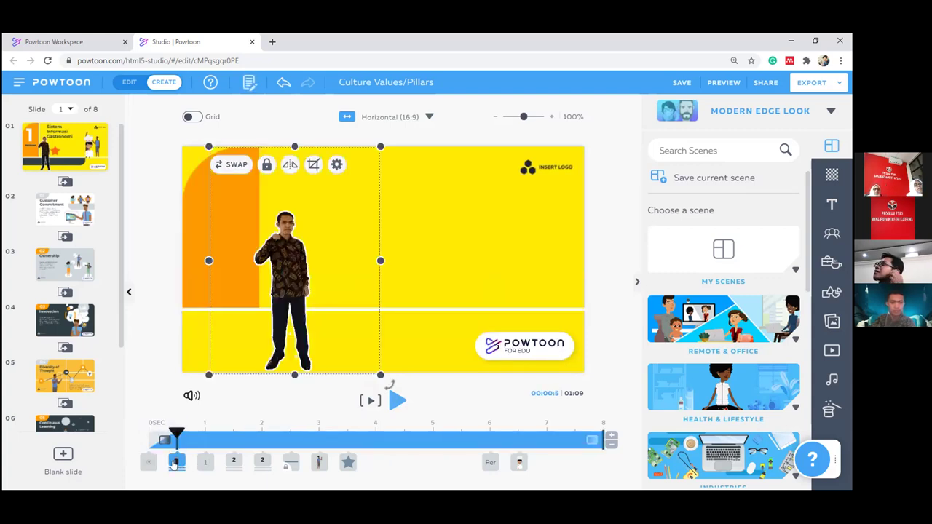
# Step: Give the presenter photo a slide-in upward entrance effect
pyautogui.moveTo(175, 463)
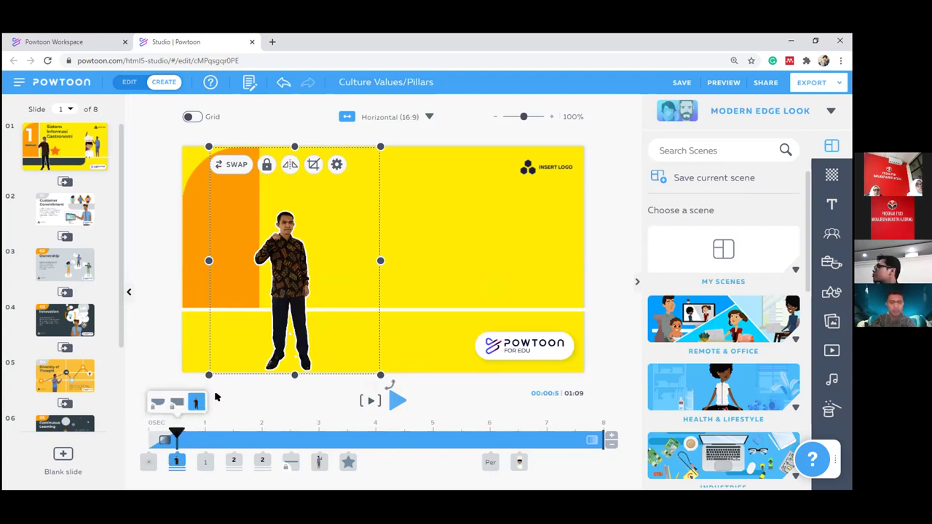
pyautogui.click(165, 441)
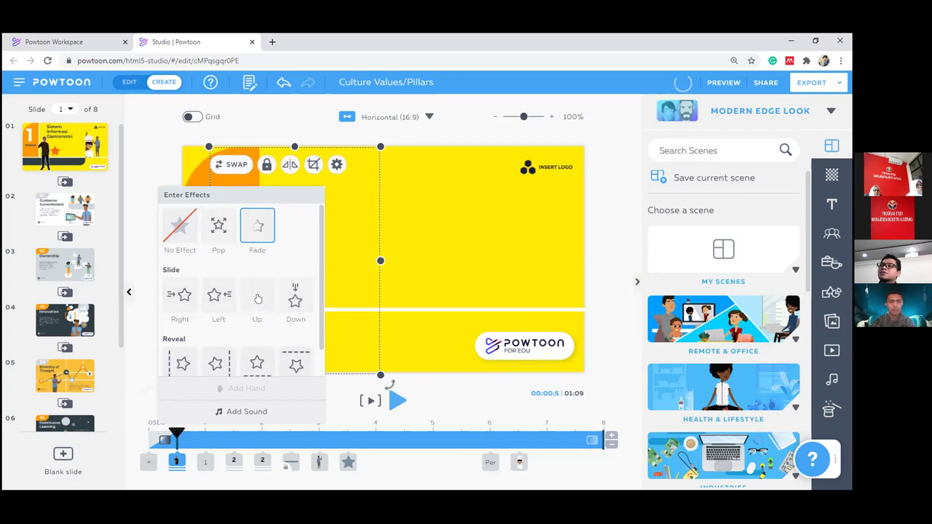
pyautogui.click(257, 299)
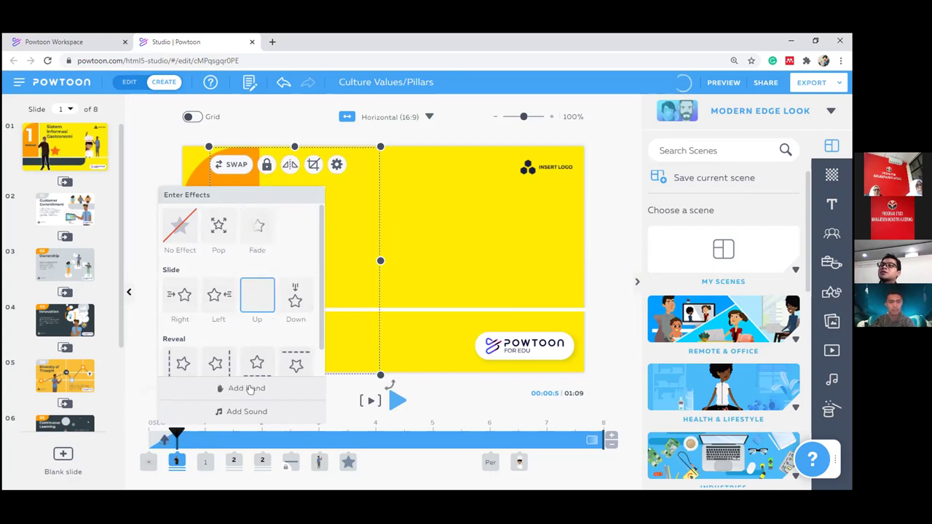
pyautogui.click(147, 231)
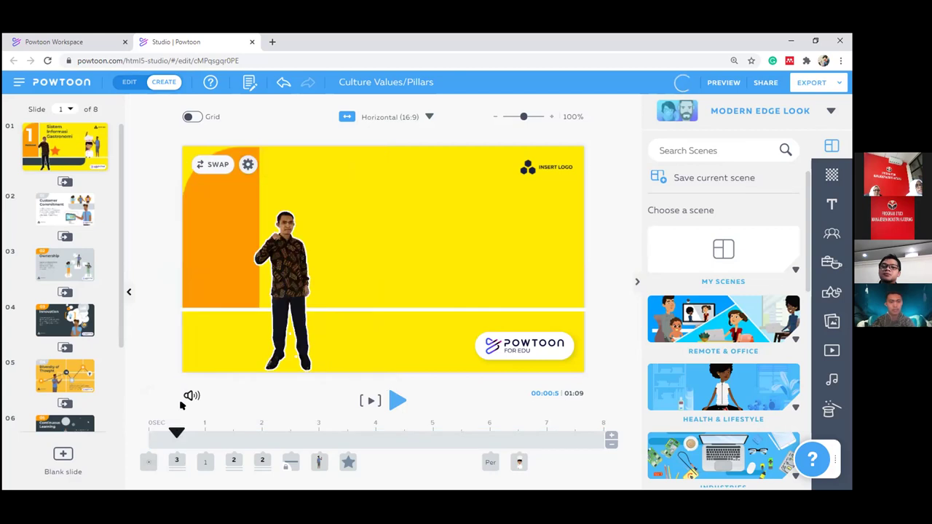
# Step: Rewind and replay slide 1, pausing the preview at 2.5 seconds
pyautogui.moveTo(166, 434); pyautogui.dragTo(141, 434)
pyautogui.click(161, 437)
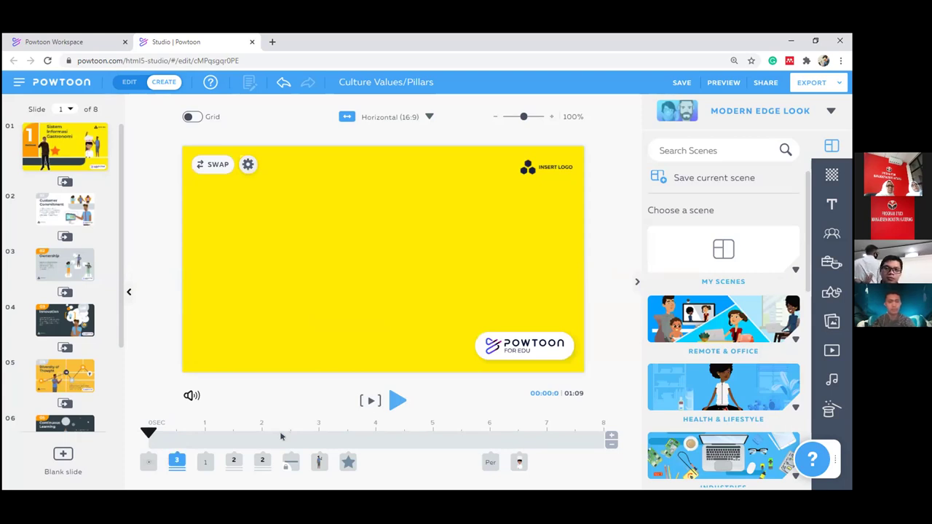
pyautogui.click(371, 400)
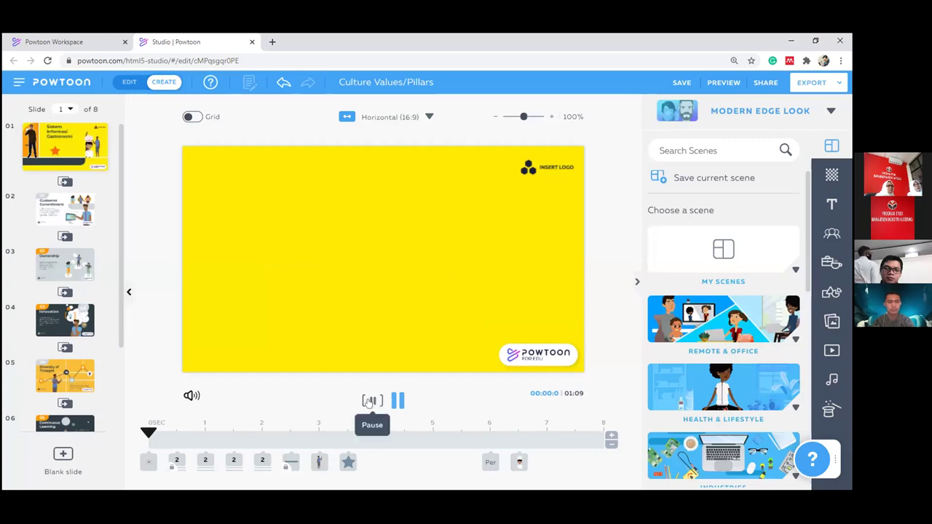
pyautogui.click(371, 401)
pyautogui.click(372, 401)
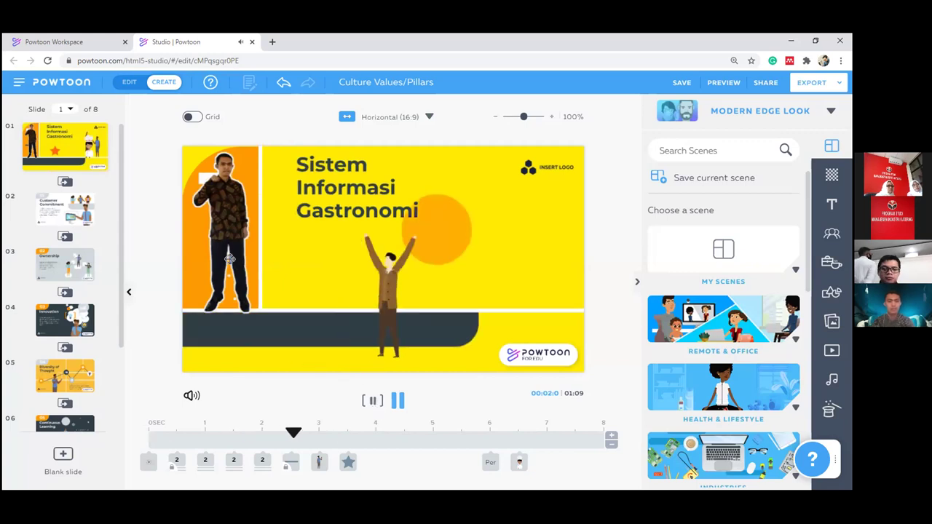
pyautogui.click(207, 463)
pyautogui.click(262, 460)
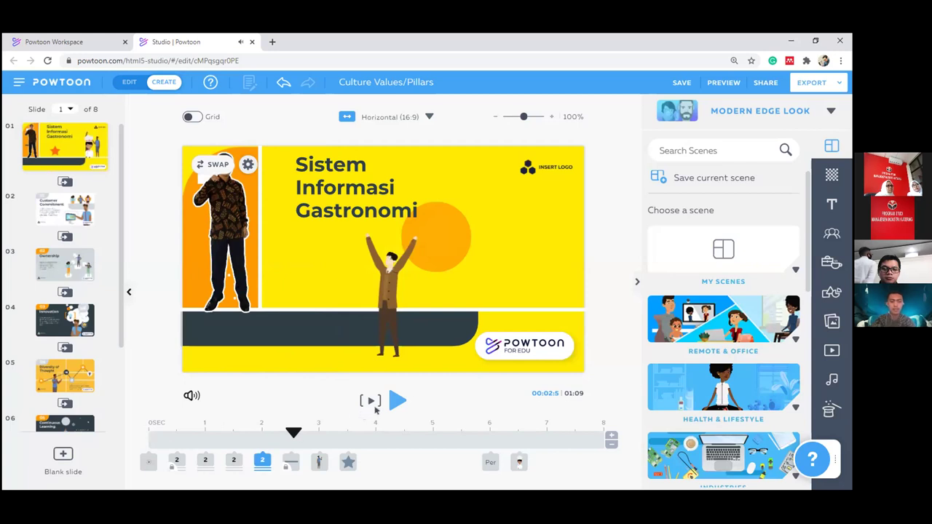
# Step: Add two seconds to slide 1 so it lasts 10 seconds and the video runs 01:11
pyautogui.click(349, 463)
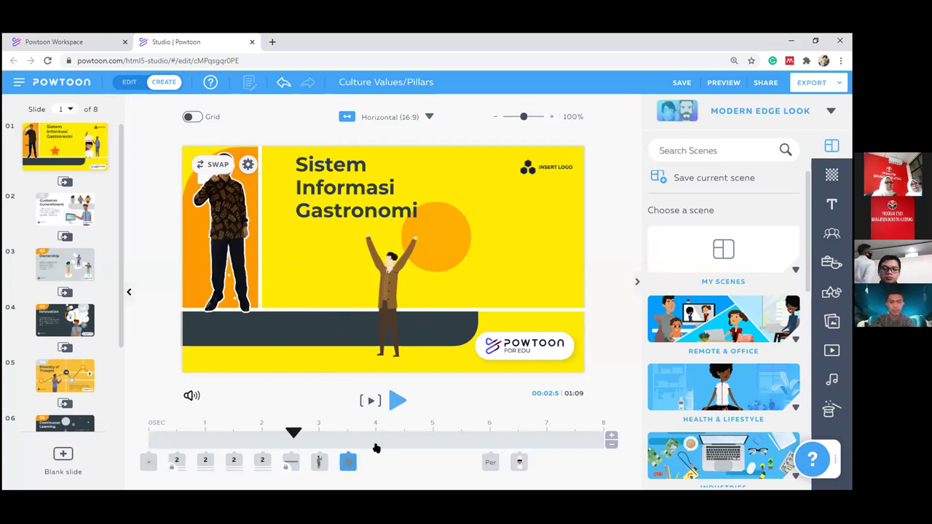
pyautogui.click(348, 437)
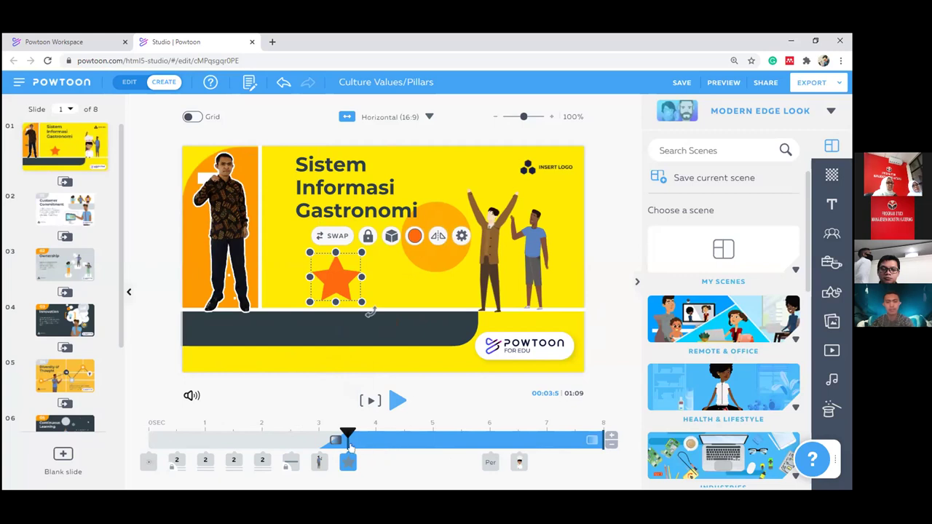
pyautogui.click(595, 441)
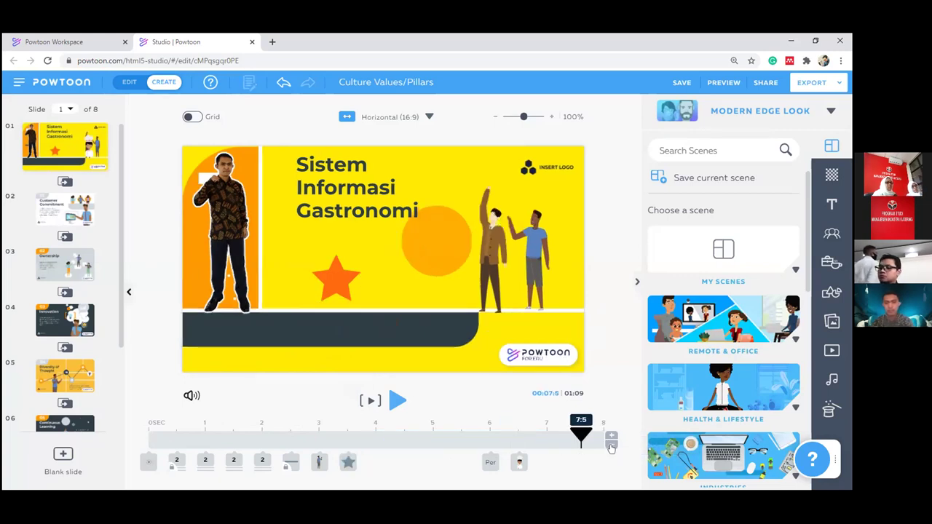
pyautogui.click(610, 437)
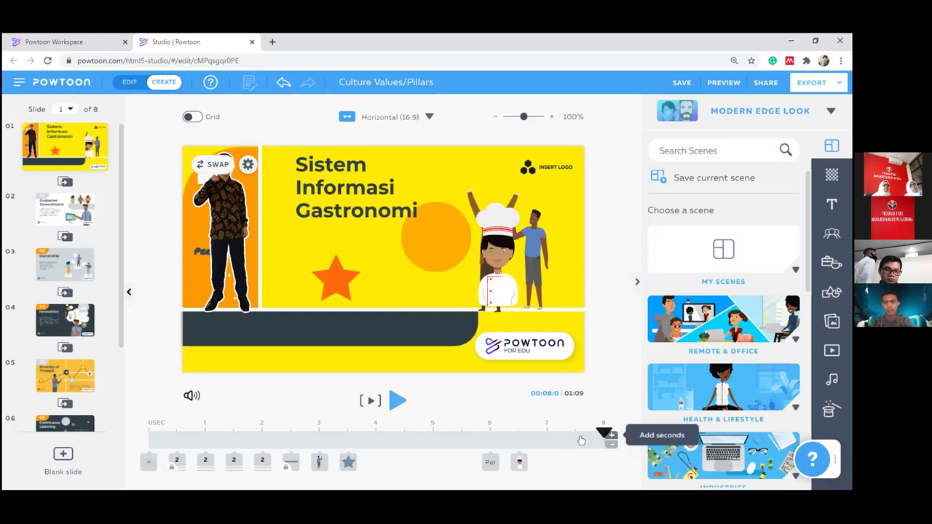
pyautogui.click(610, 435)
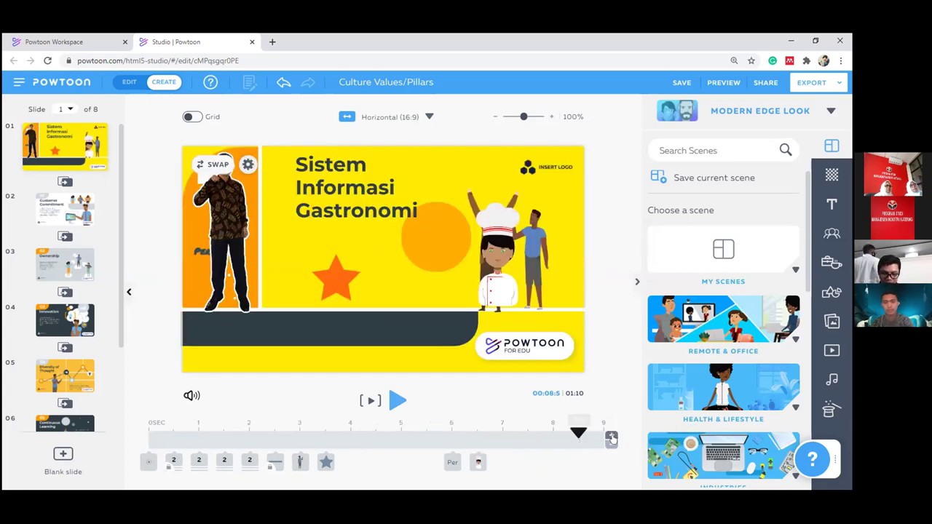
pyautogui.click(610, 435)
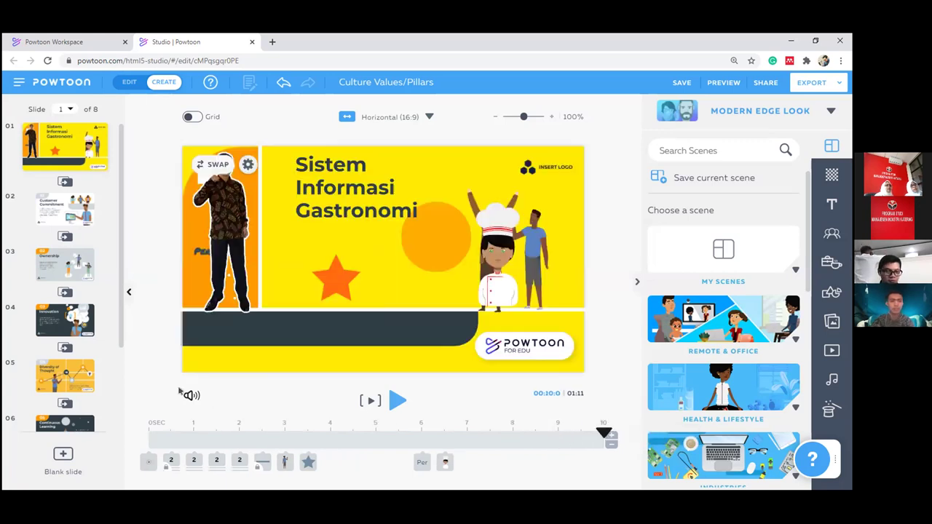
pyautogui.moveTo(548, 440); pyautogui.dragTo(120, 443)
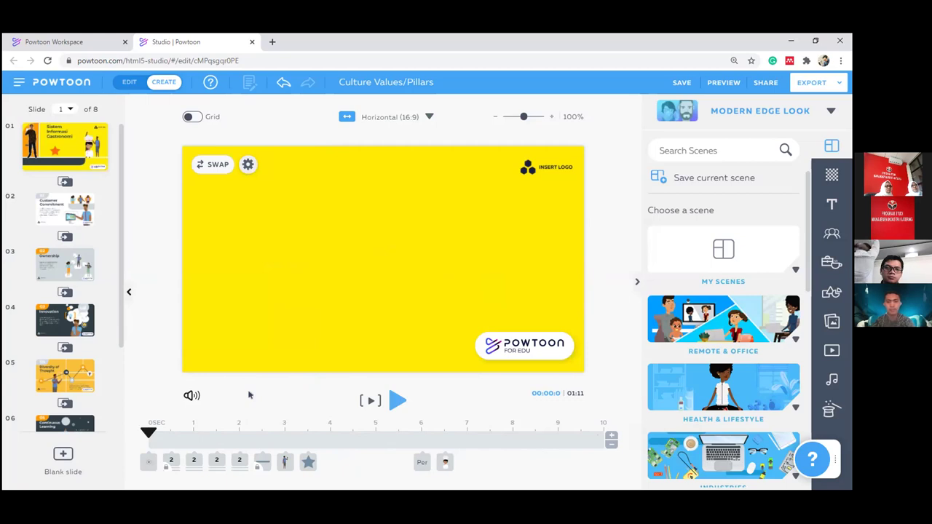
pyautogui.click(369, 401)
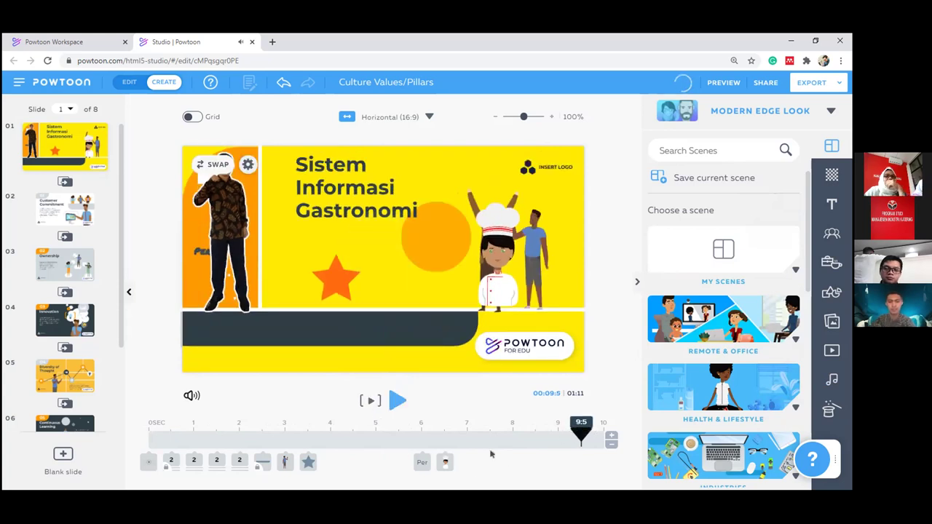
pyautogui.click(141, 436)
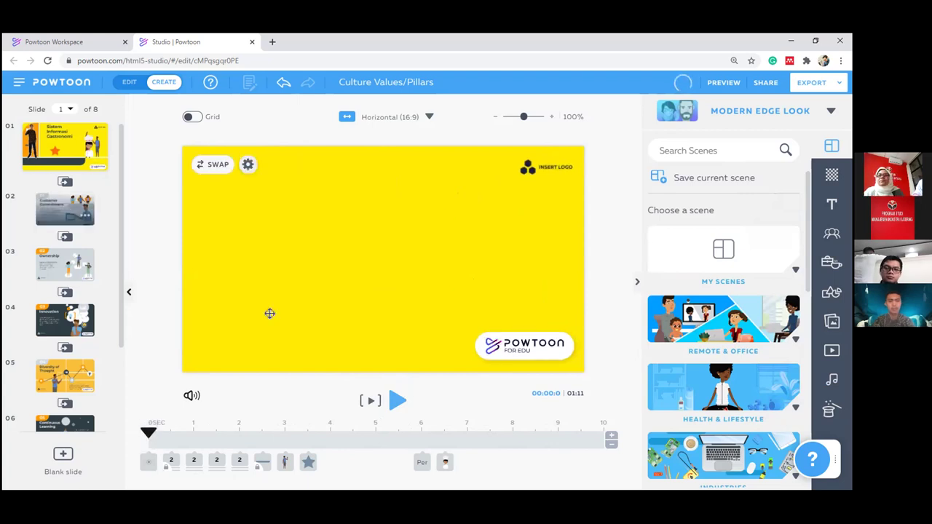
pyautogui.press('Down')
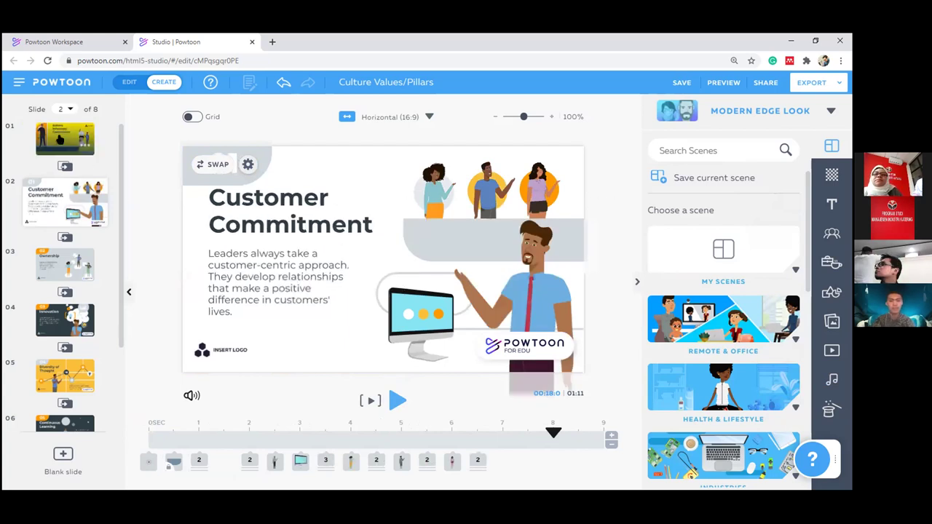
pyautogui.click(60, 138)
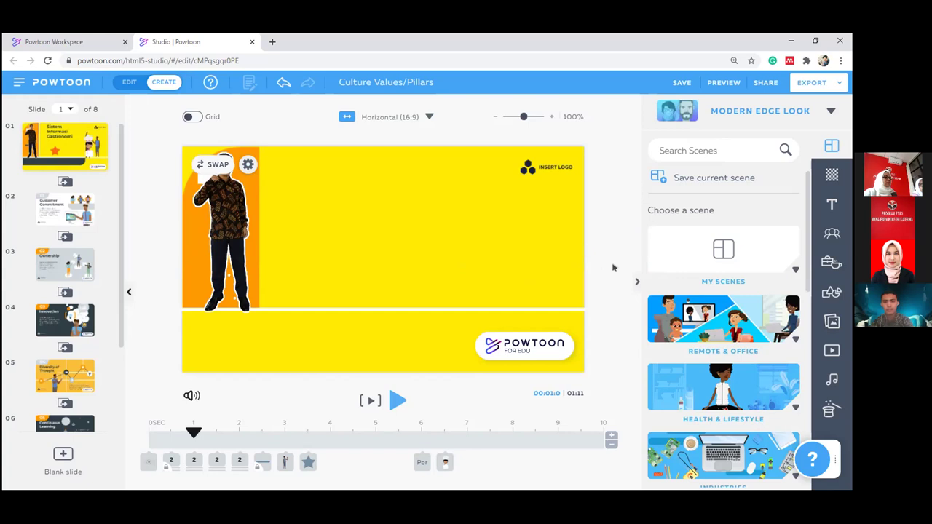
# Step: Add an empty blank slide in position 2 after the title slide, then reselect slide 1
pyautogui.scroll(-3, 740, 286)
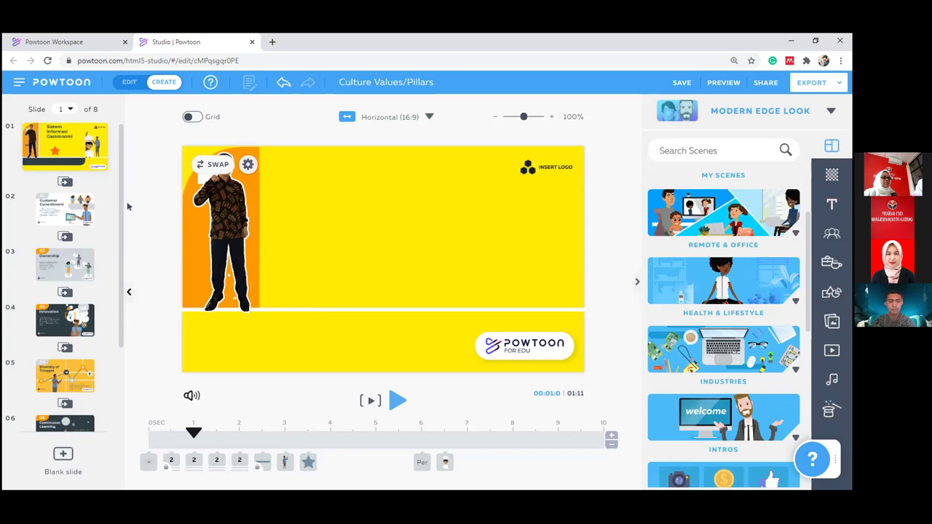
pyautogui.moveTo(121, 198); pyautogui.dragTo(114, 340)
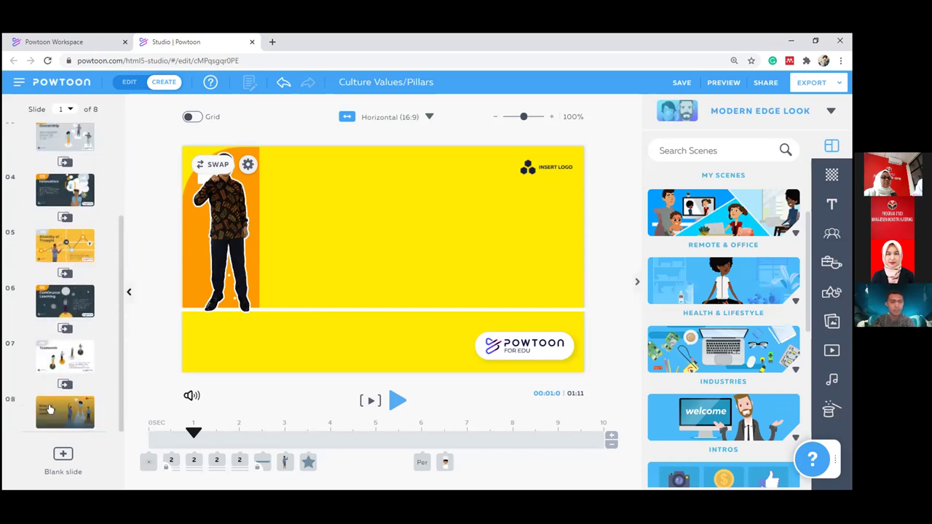
pyautogui.click(63, 459)
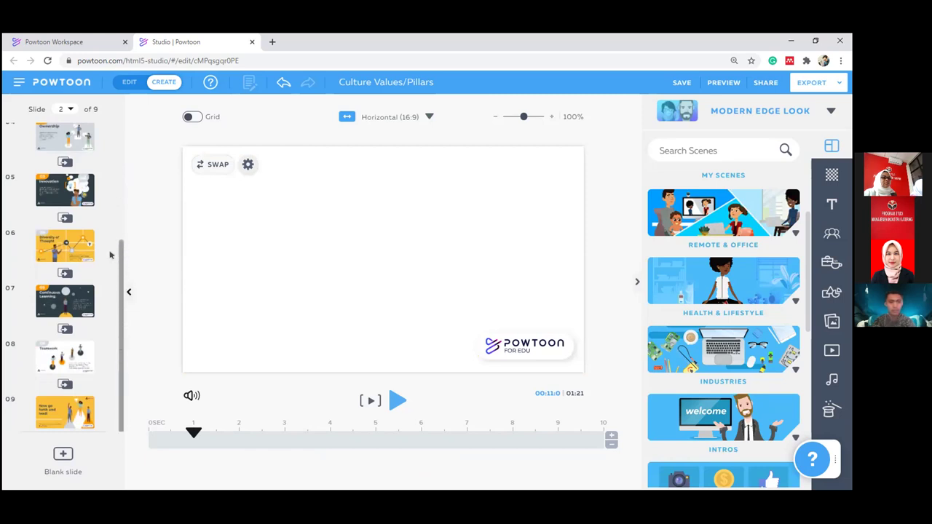
pyautogui.scroll(5, 109, 256)
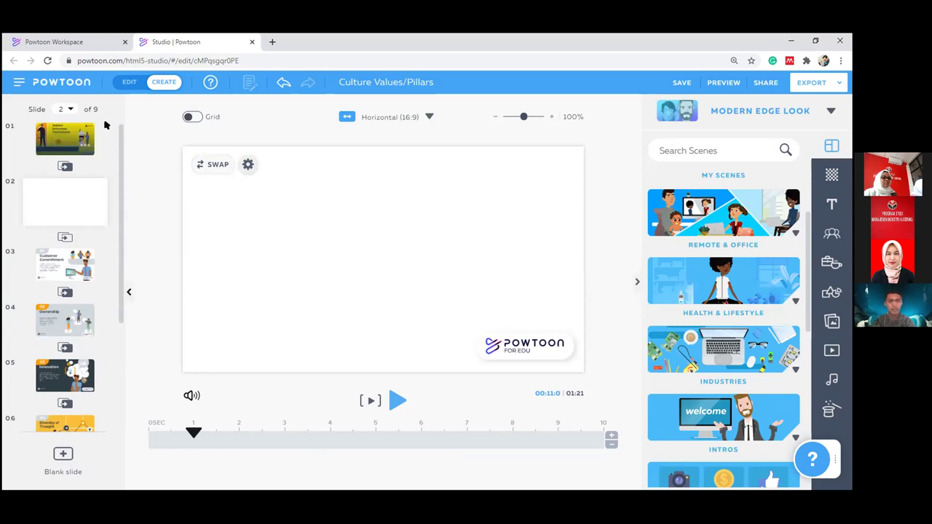
pyautogui.click(63, 146)
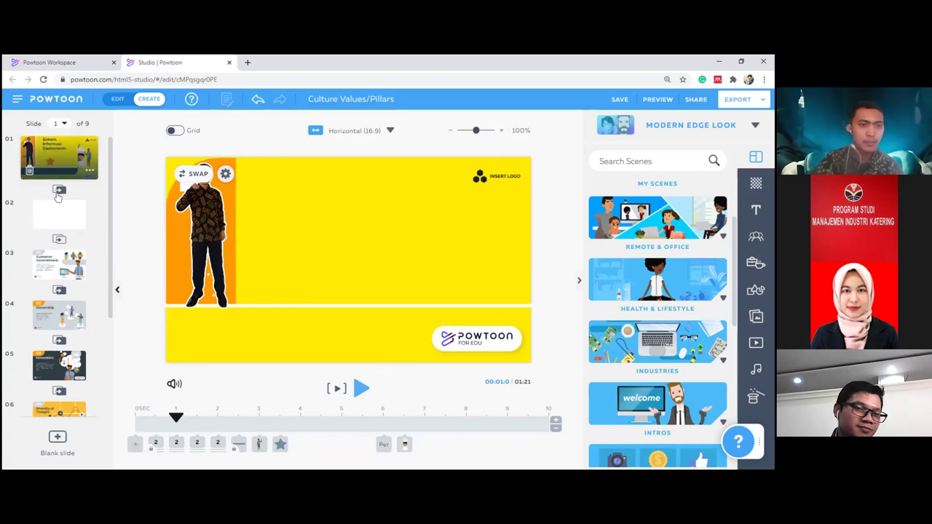
pyautogui.moveTo(54, 154)
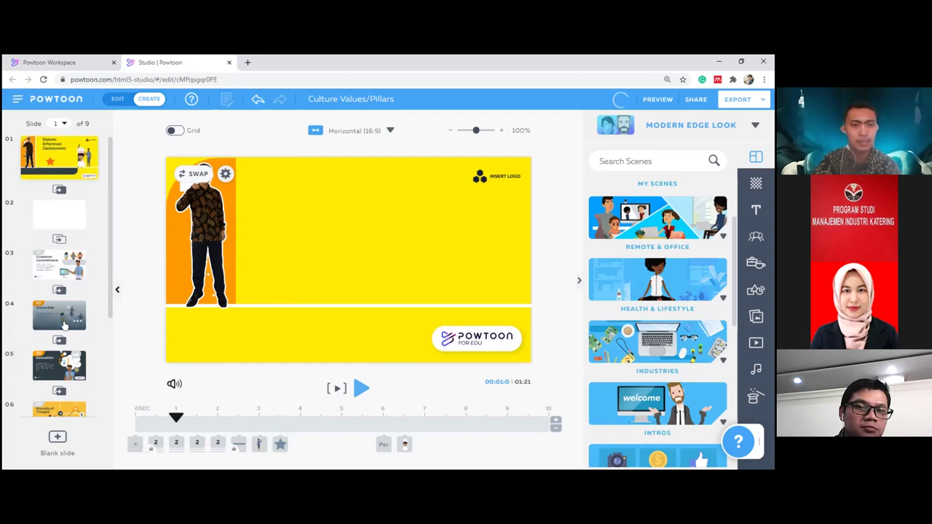
pyautogui.moveTo(111, 282); pyautogui.dragTo(128, 259)
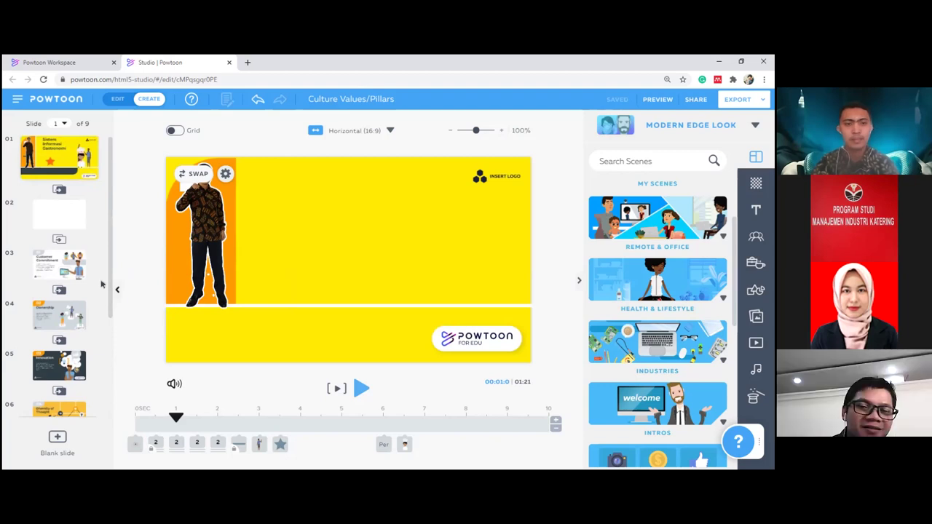
pyautogui.scroll(-3, 102, 285)
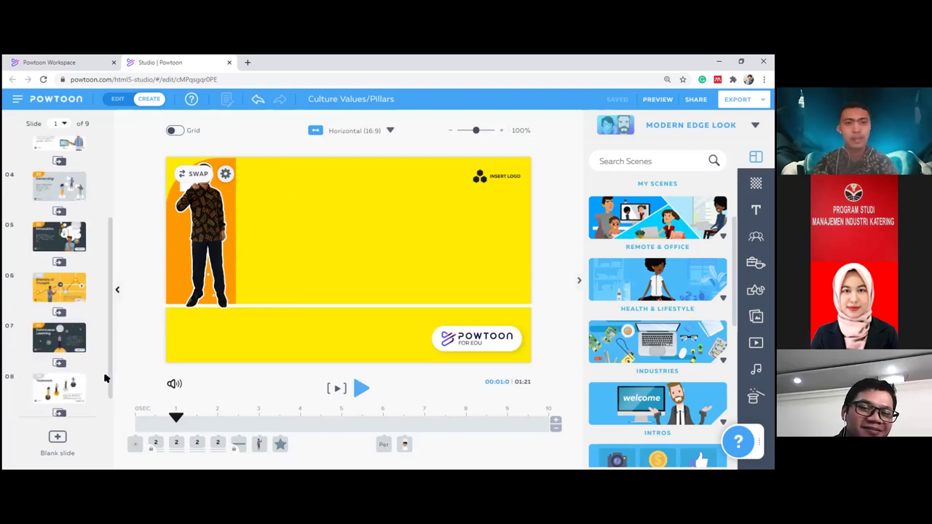
pyautogui.scroll(-1, 104, 378)
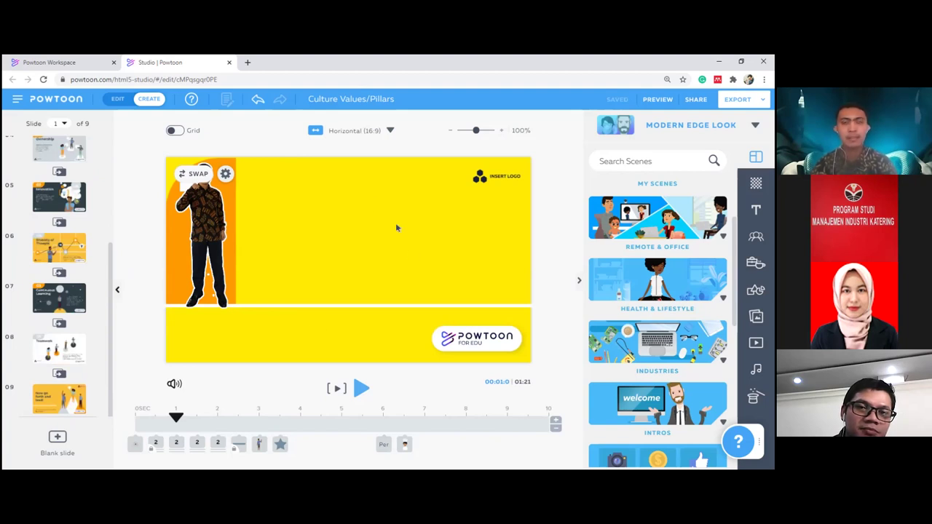
pyautogui.click(282, 181)
pyautogui.click(129, 151)
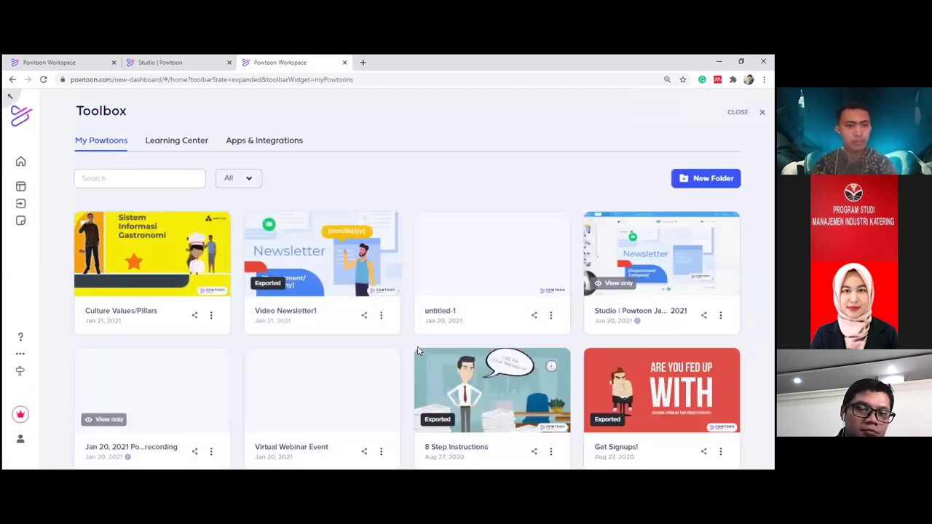
pyautogui.scroll(-2, 414, 352)
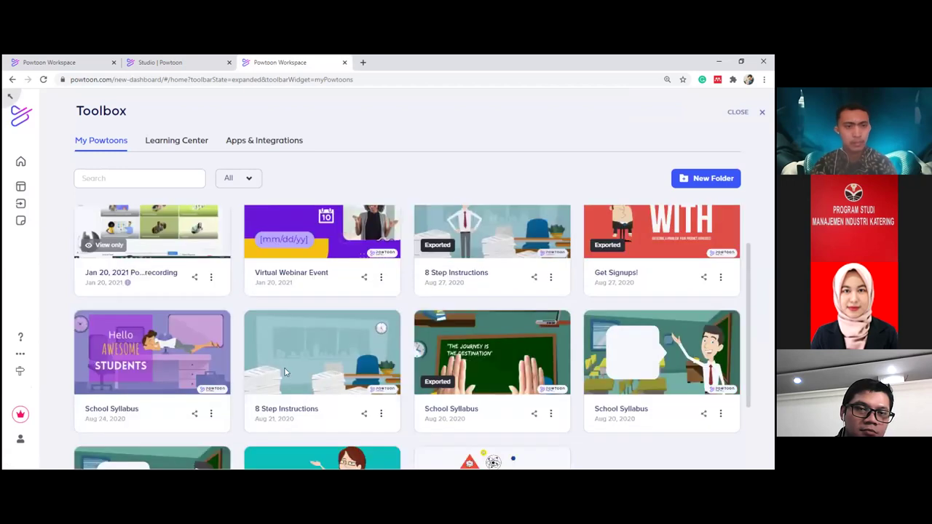
pyautogui.scroll(-1, 248, 328)
pyautogui.scroll(1, 291, 308)
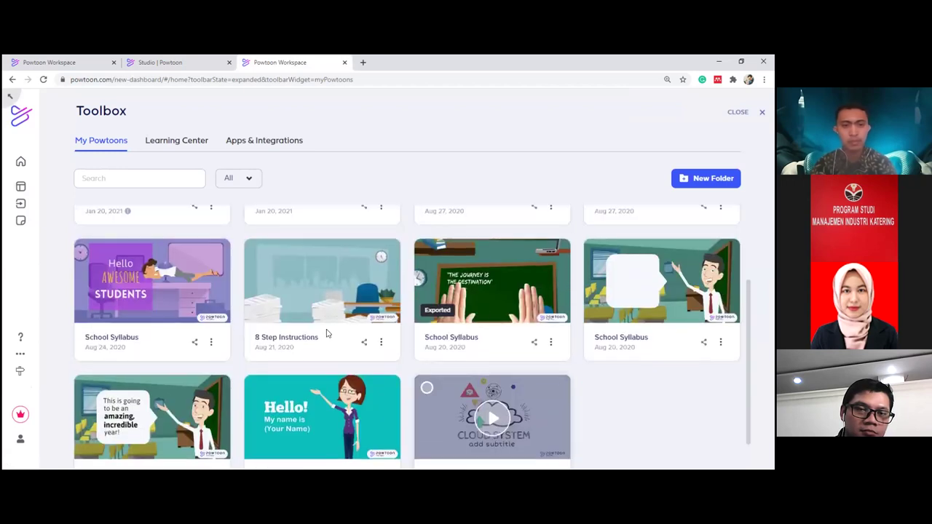
pyautogui.scroll(3, 326, 333)
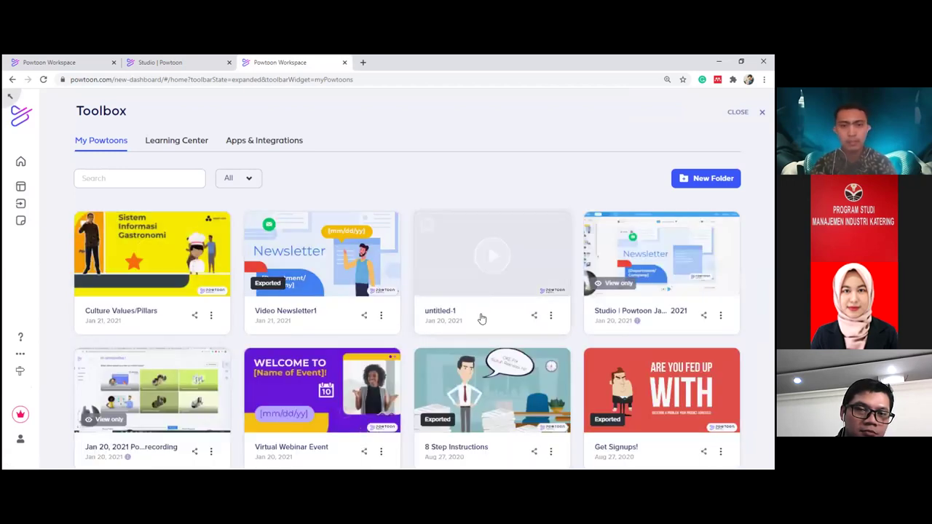
pyautogui.scroll(-4, 481, 318)
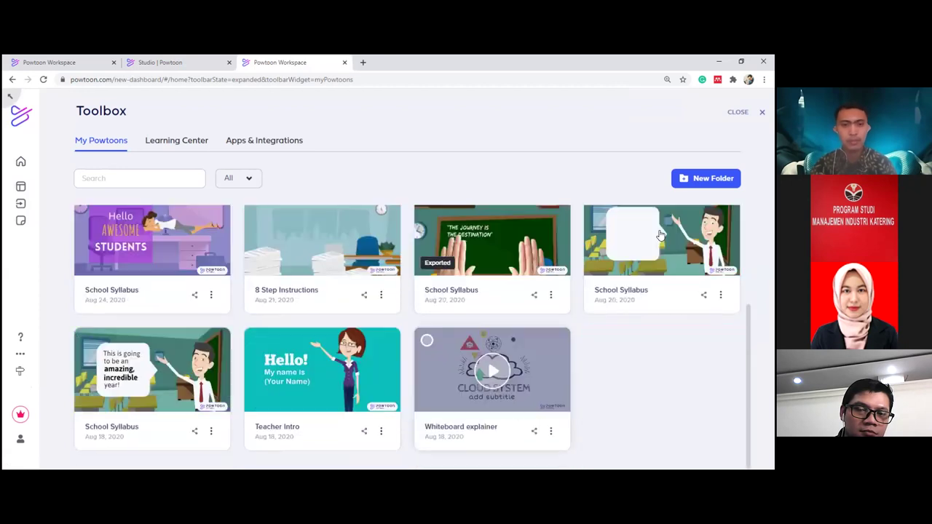
pyautogui.scroll(1, 651, 310)
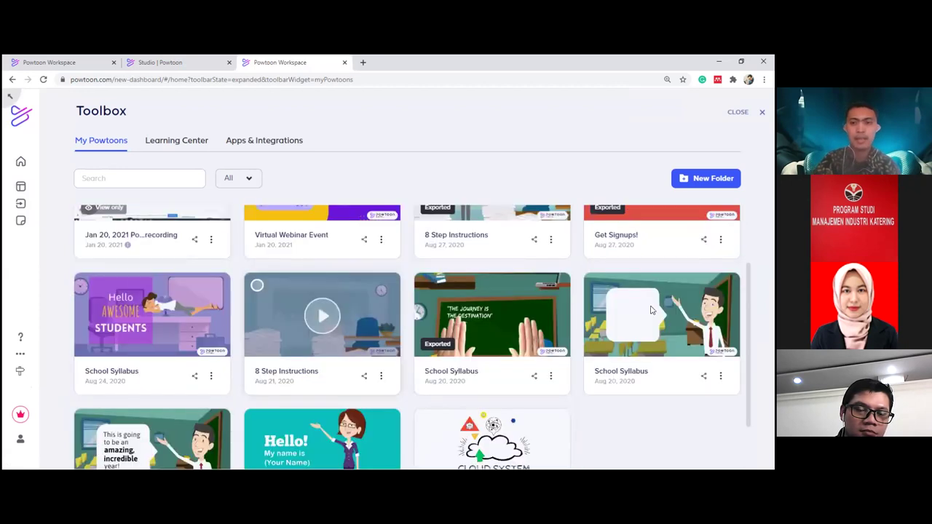
pyautogui.scroll(1, 651, 310)
pyautogui.scroll(3, 234, 217)
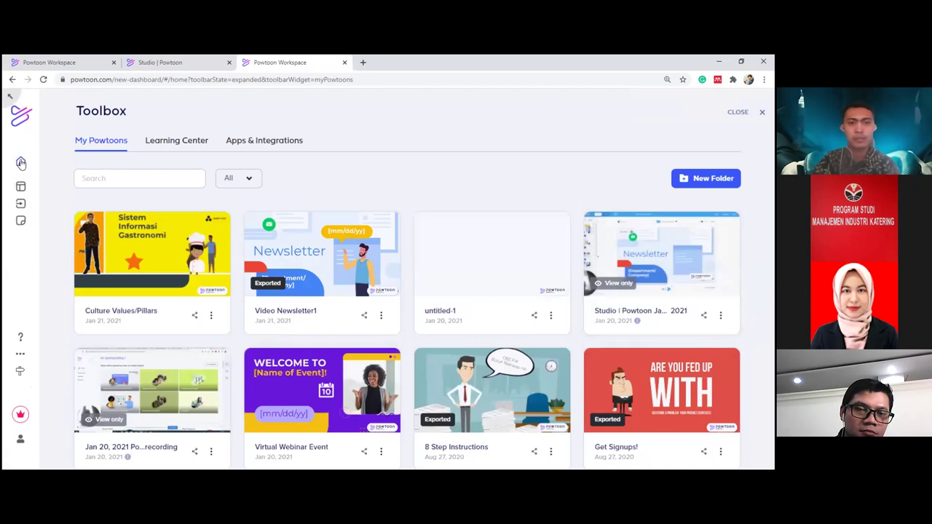
pyautogui.click(22, 163)
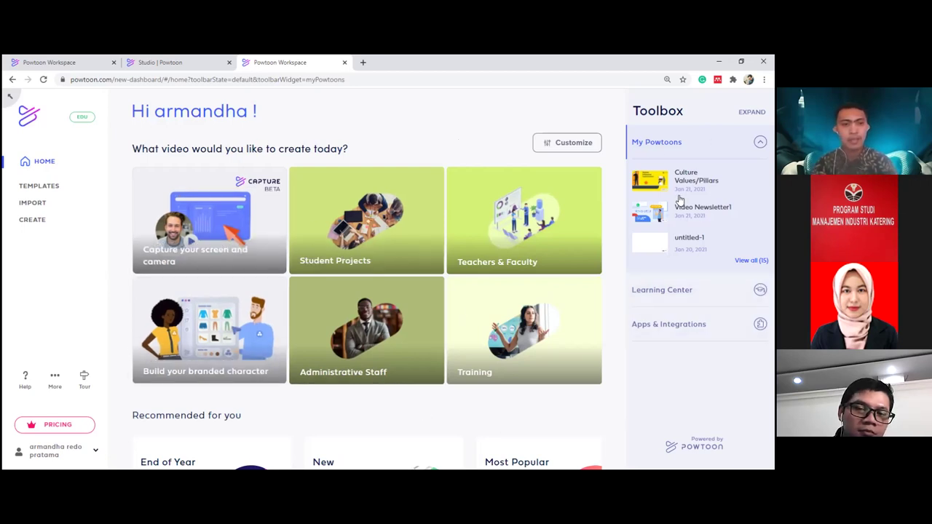
# Step: Open the Culture Values/Pillars powtoon from the Toolbox in the Studio editor
pyautogui.moveTo(678, 200)
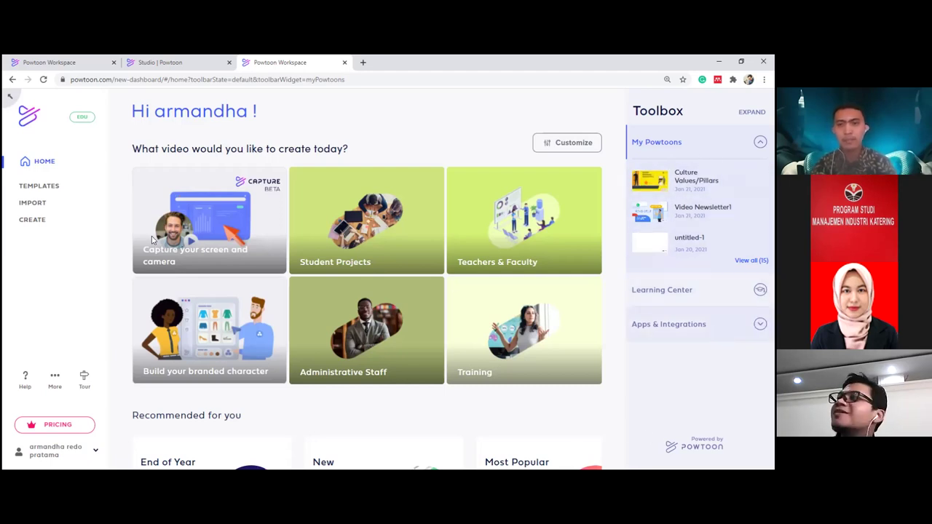
pyautogui.click(685, 184)
pyautogui.click(339, 441)
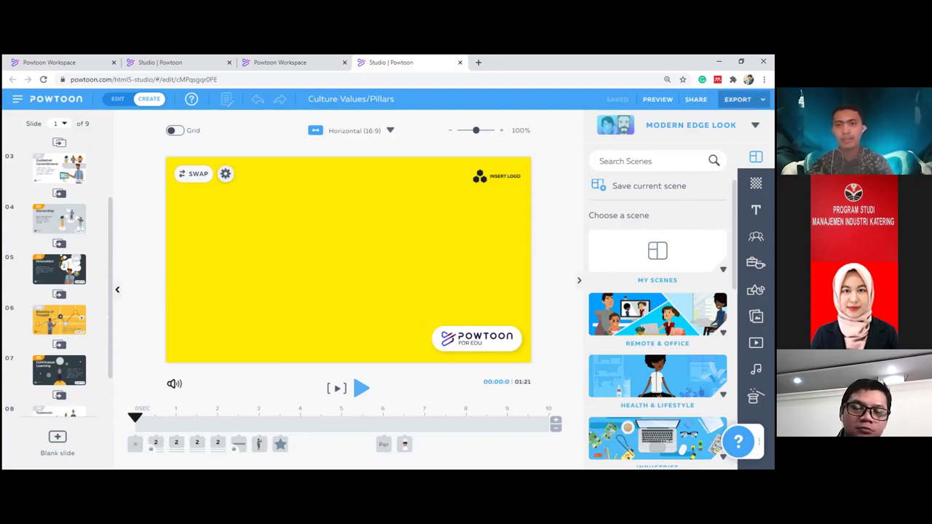
pyautogui.click(737, 99)
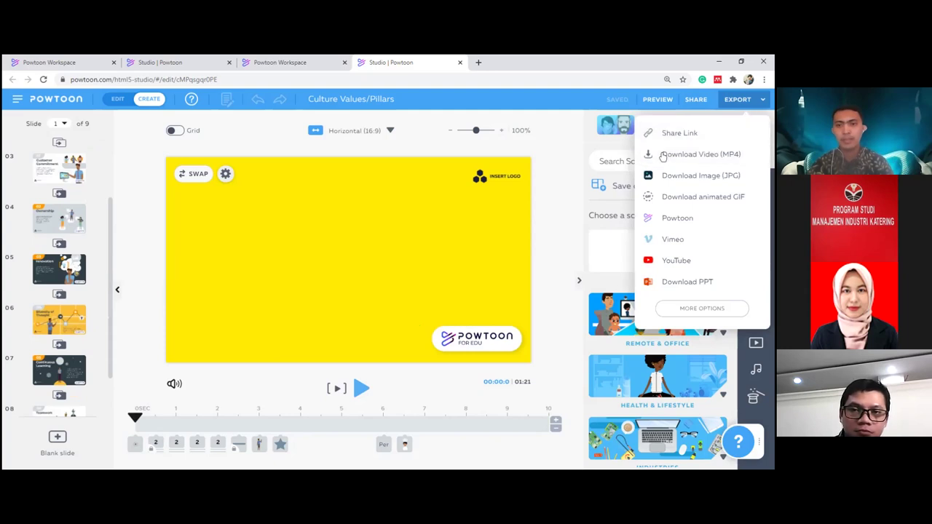
# Step: Choose Download Video (MP4) as the export format for Culture Values/Pillars
pyautogui.click(701, 157)
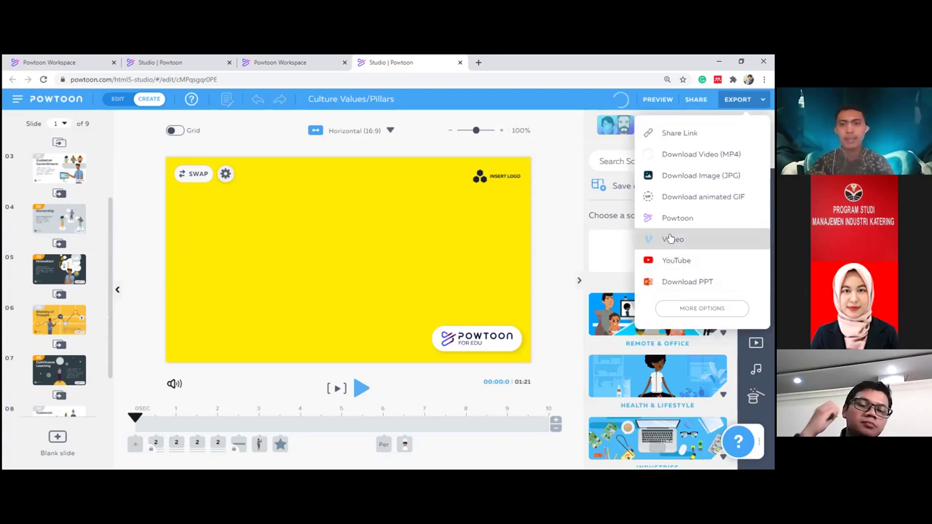
pyautogui.click(672, 239)
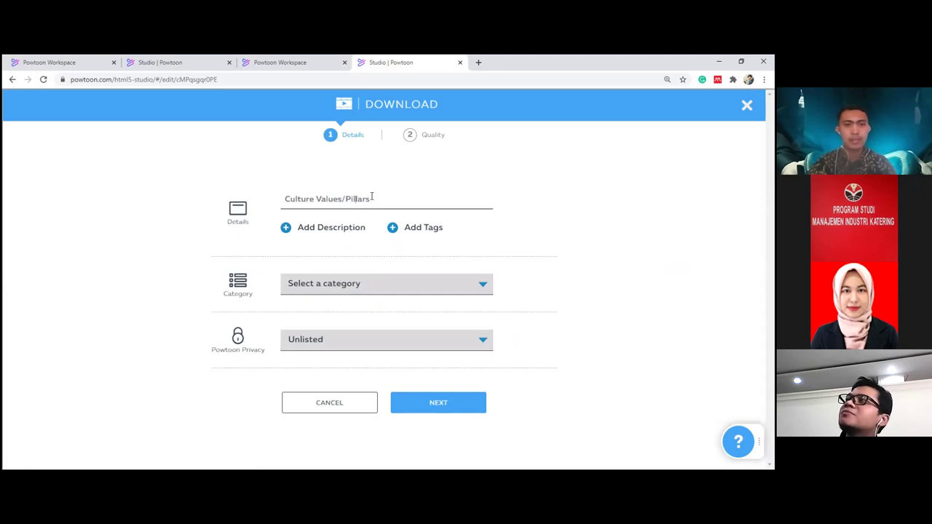
# Step: Title the video 'COntoh Workshop', set category Education, keep Unlisted privacy, and continue
pyautogui.moveTo(372, 197); pyautogui.dragTo(255, 187)
pyautogui.write('COntoh Workshop')
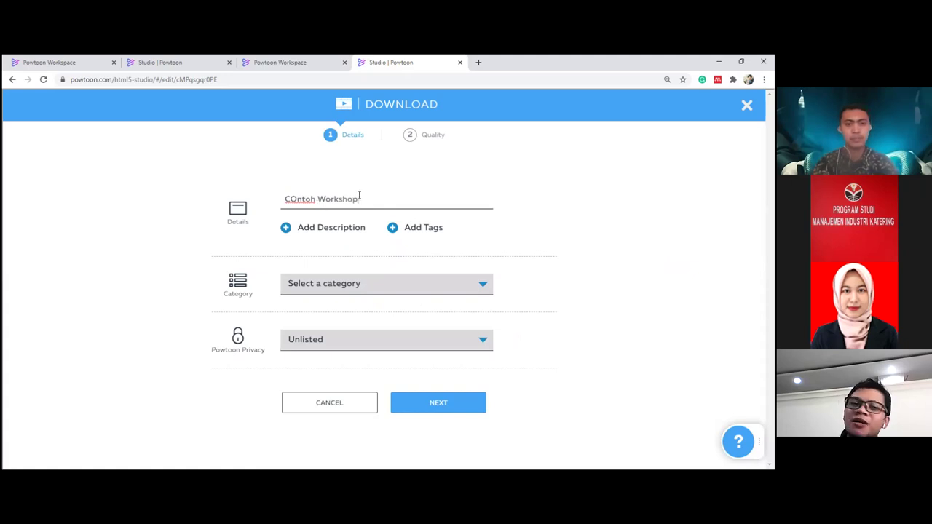
pyautogui.click(362, 285)
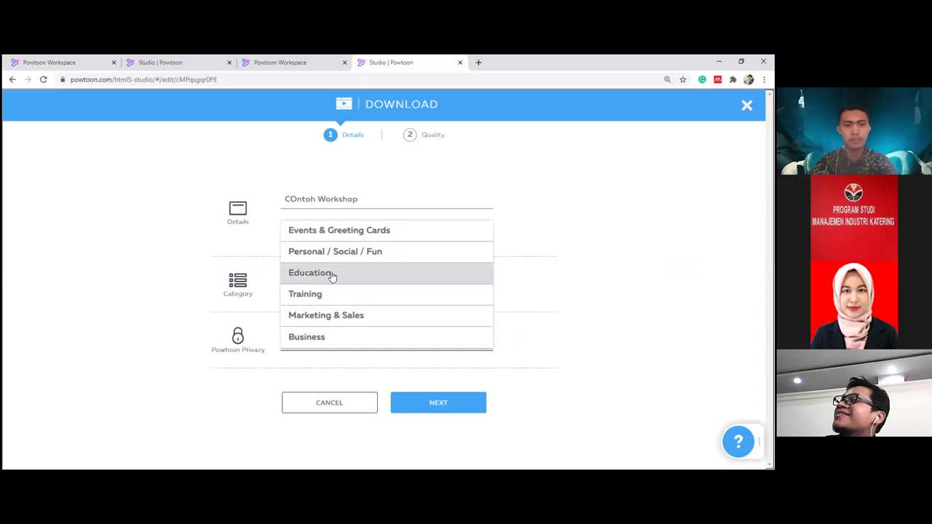
pyautogui.click(331, 273)
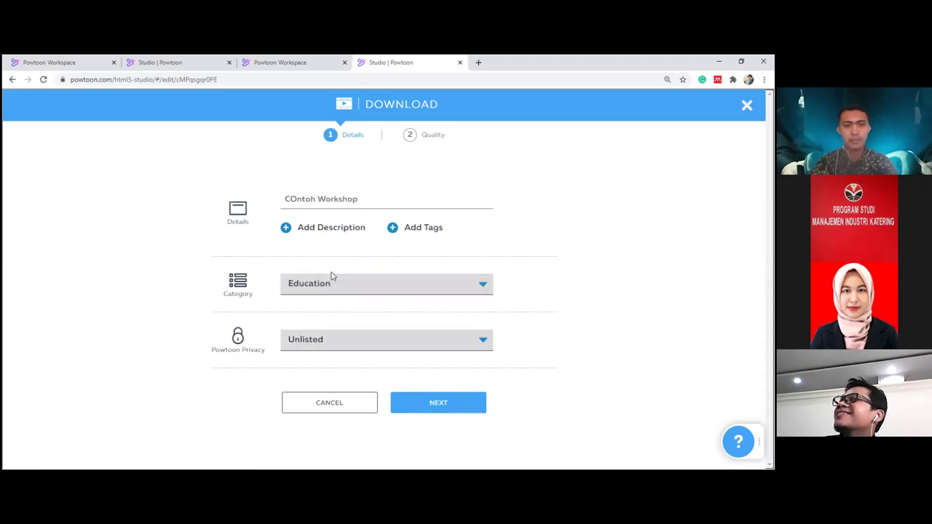
pyautogui.click(380, 336)
pyautogui.click(206, 328)
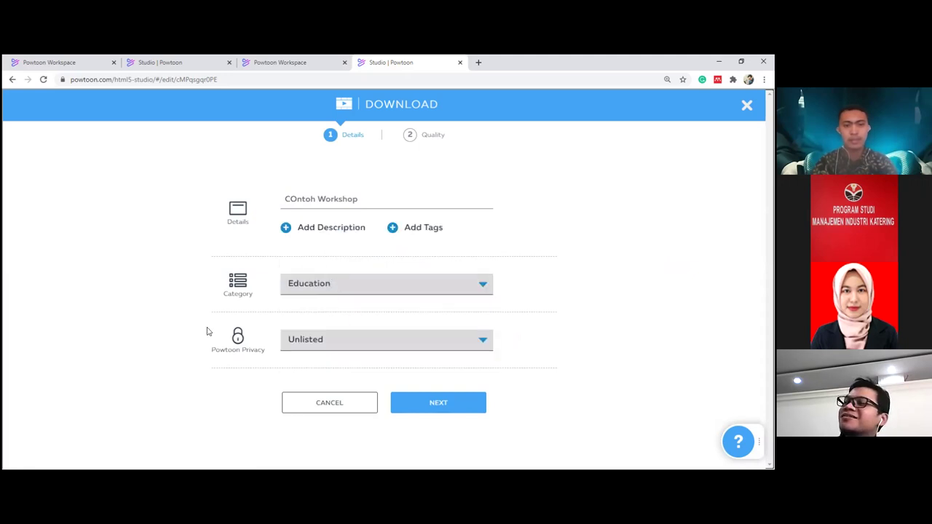
pyautogui.click(436, 404)
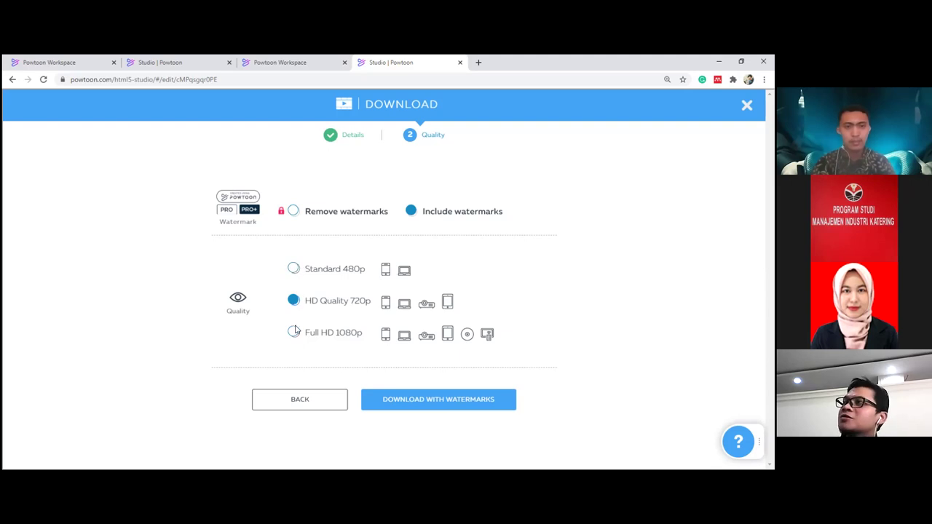
# Step: Publish at Standard 480p with watermarks, then bring up the Publish Options panel
pyautogui.click(293, 270)
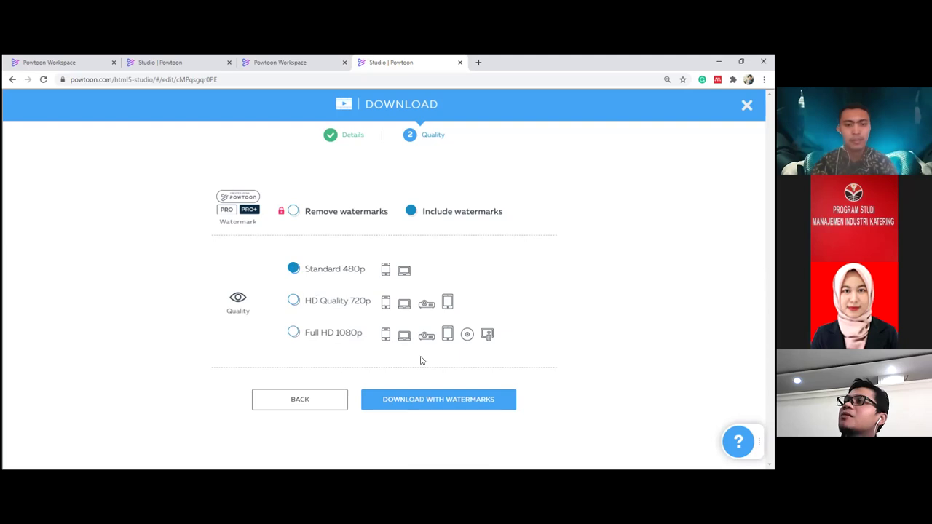
pyautogui.click(472, 400)
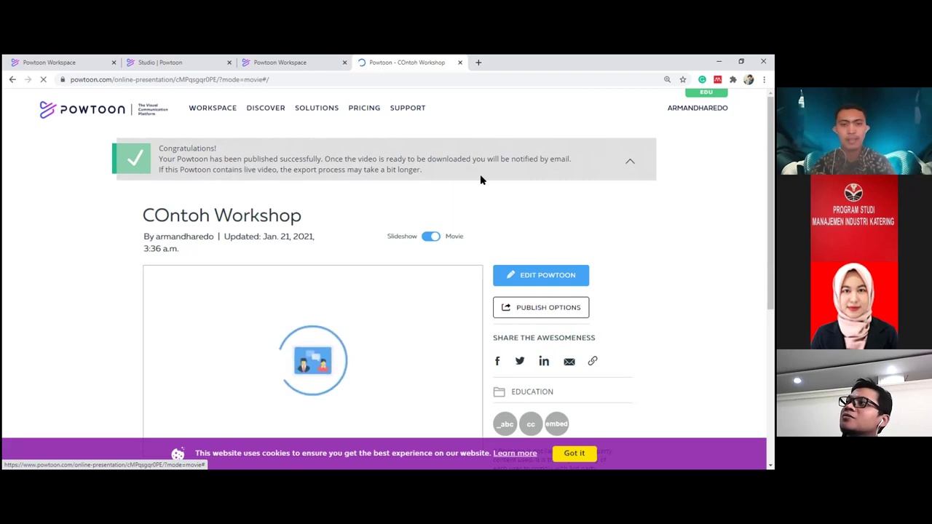
pyautogui.click(529, 309)
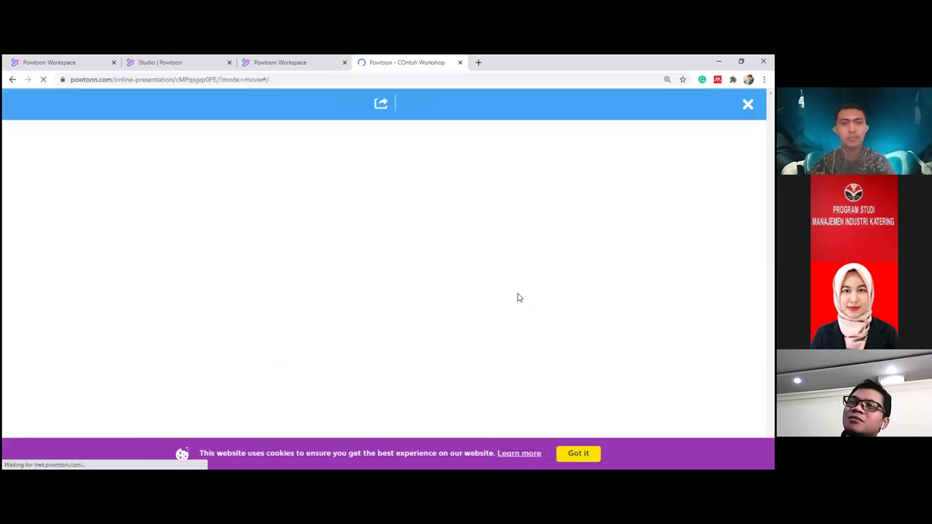